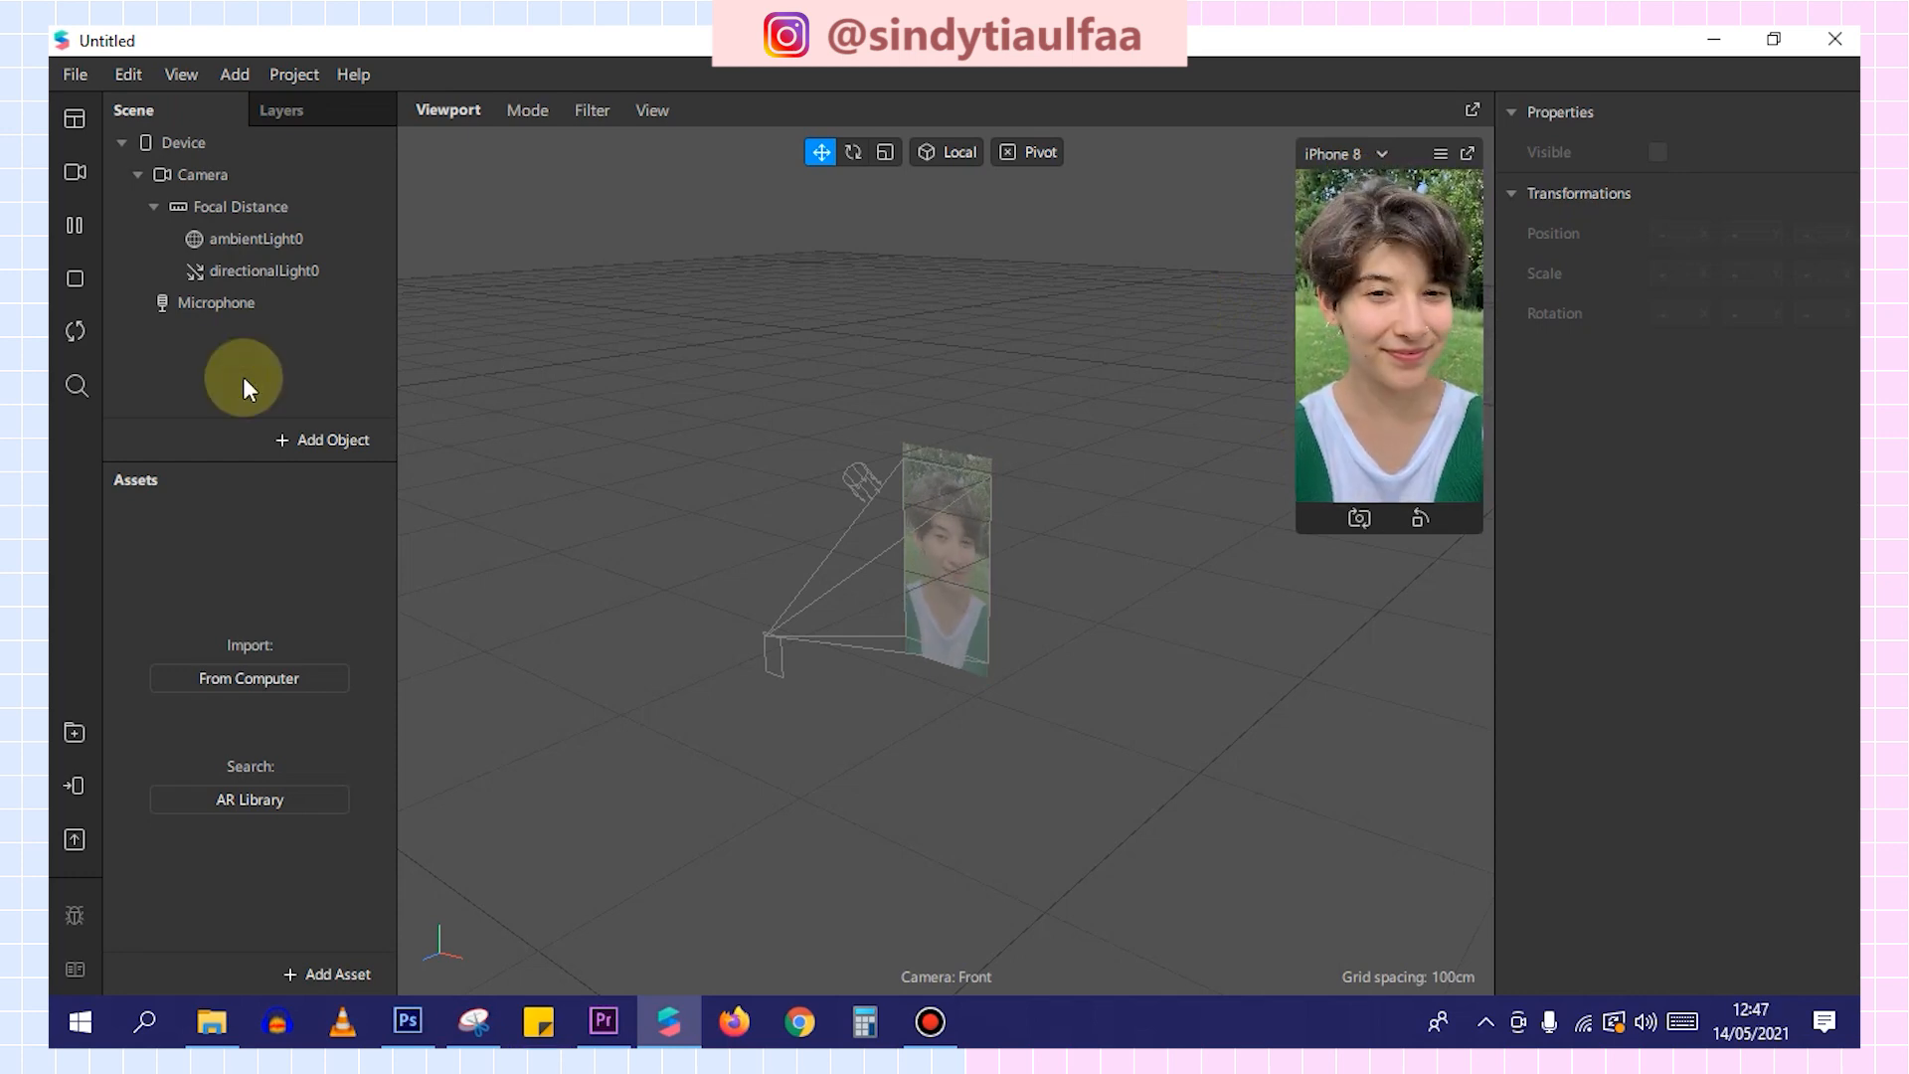
Add a Rectangle object with its canvas to the scene.
left_click(314, 435)
scroll(179, 704, "down", 3)
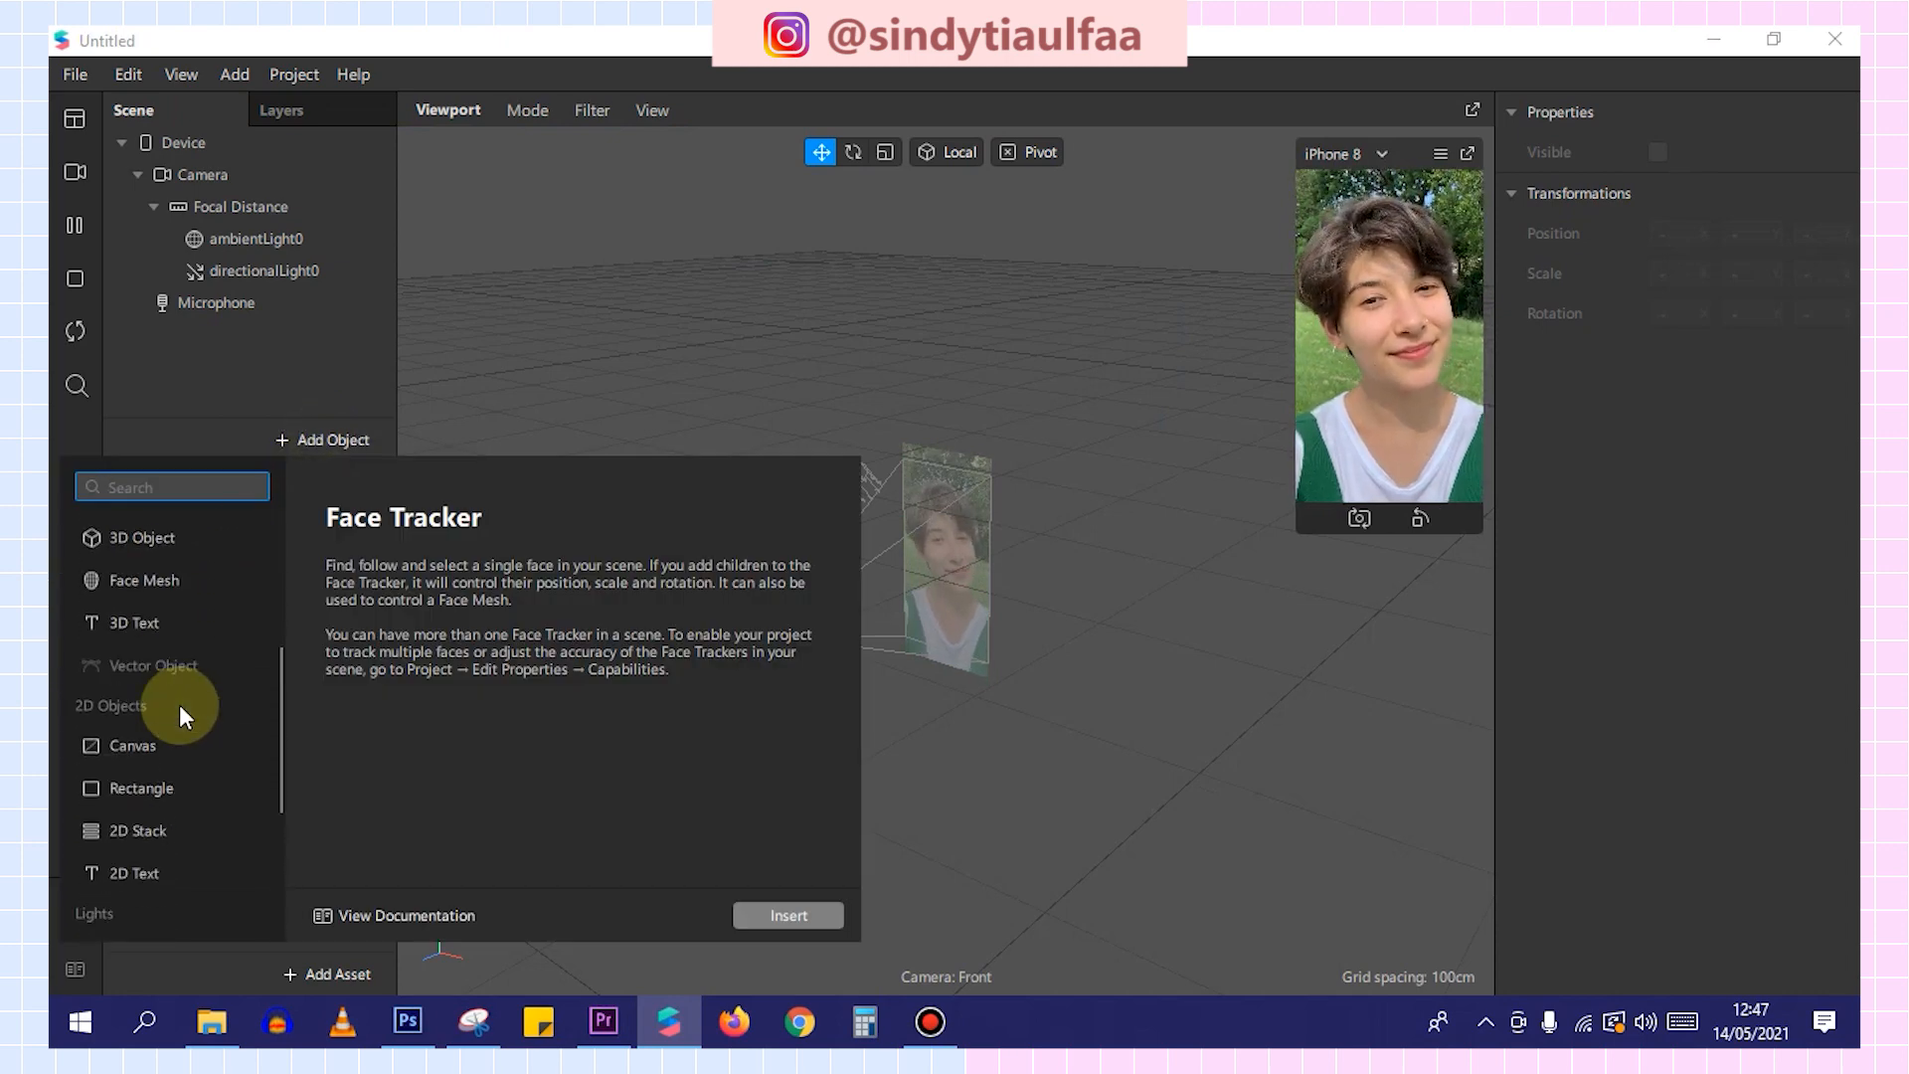
left_click(163, 782)
left_click(751, 912)
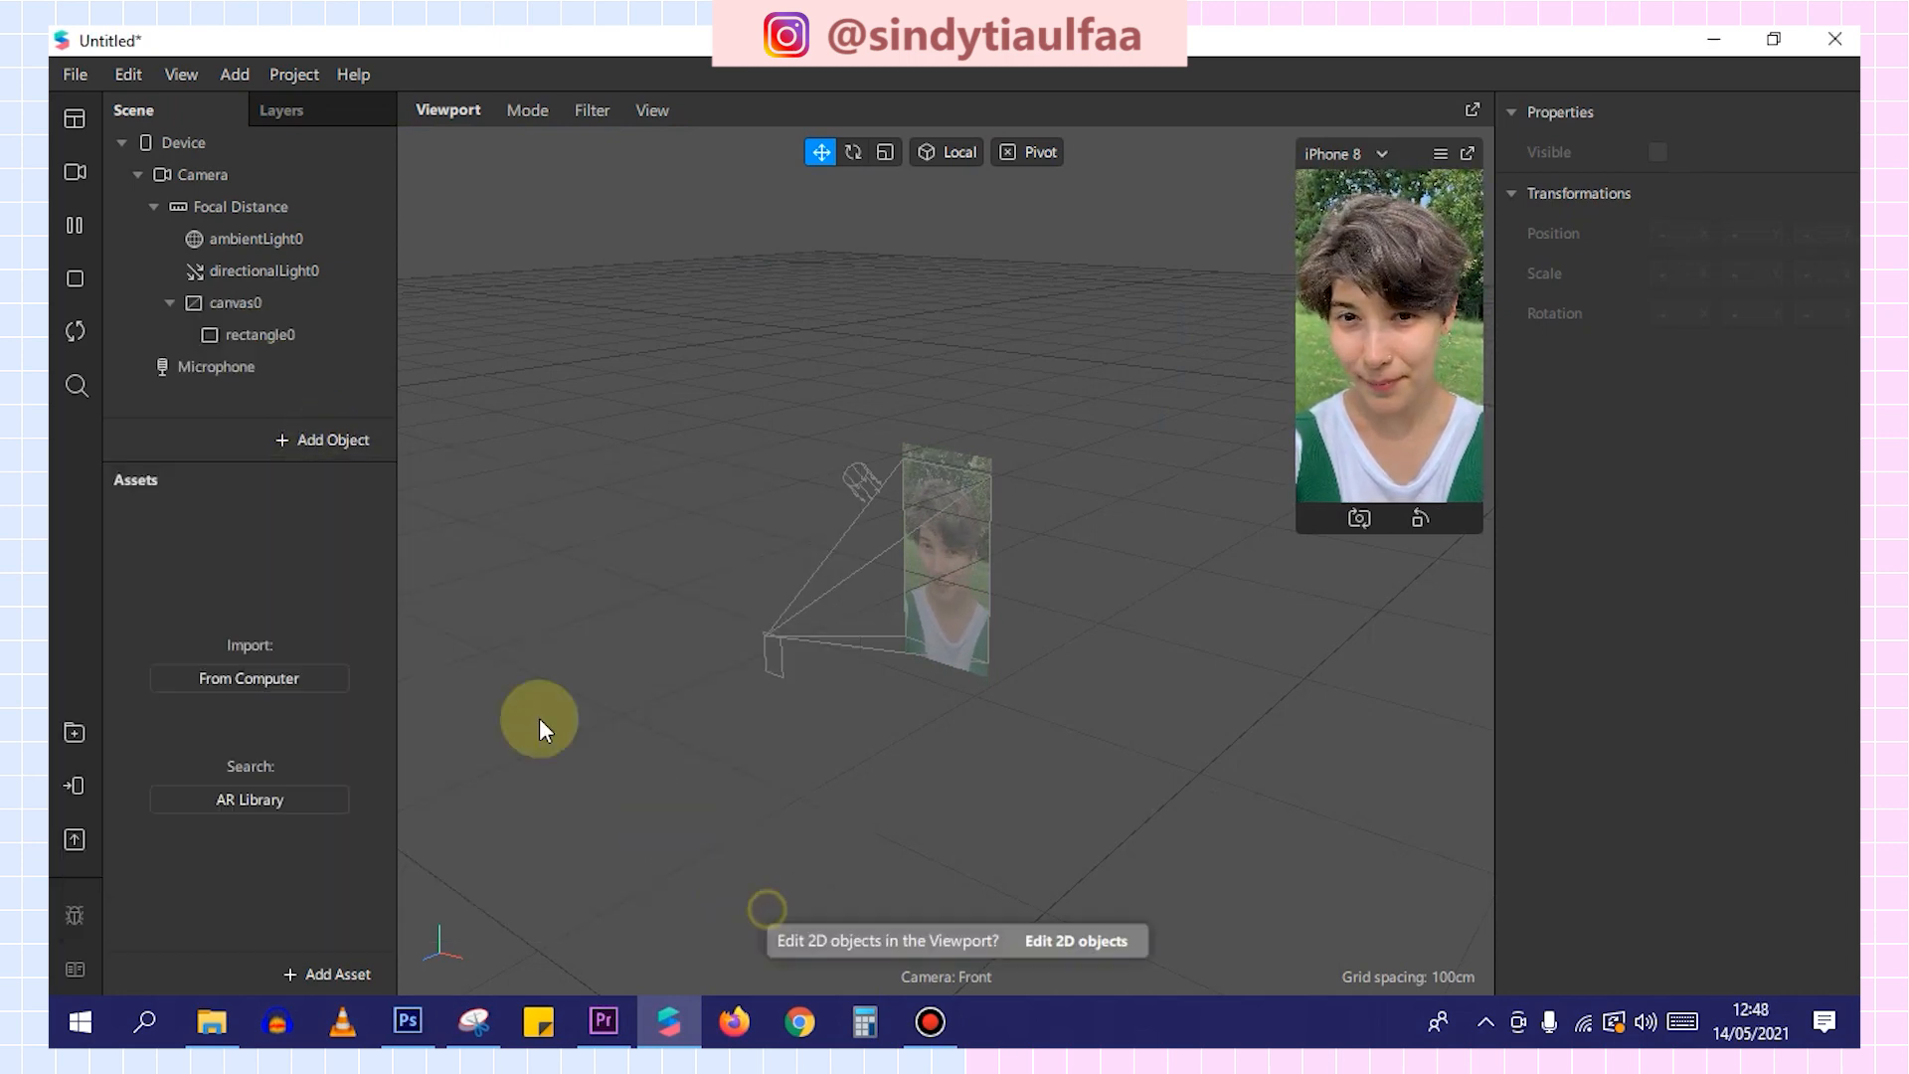
Make the rectangle fill the full width and height of the canvas and clear its edge pinning.
left_click(1709, 302)
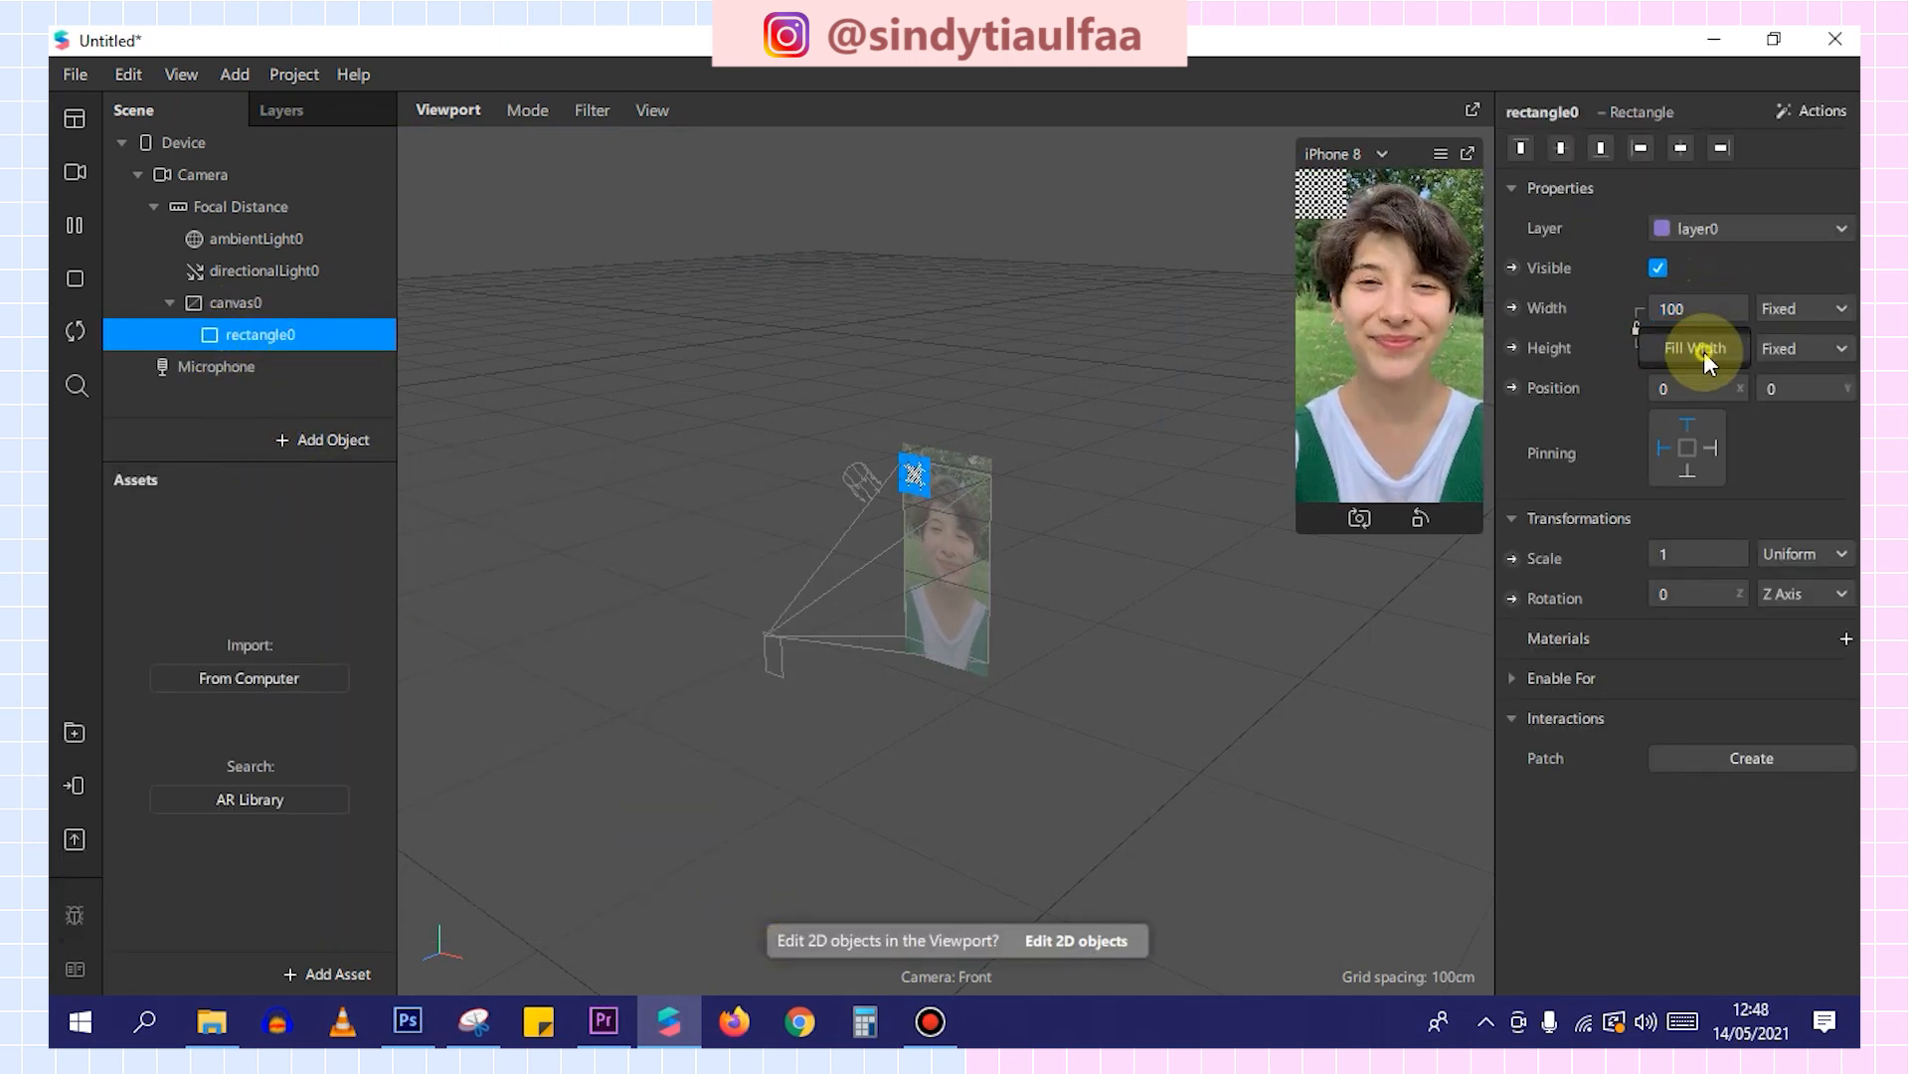
left_click(1703, 350)
left_click(1703, 350)
left_click(1694, 395)
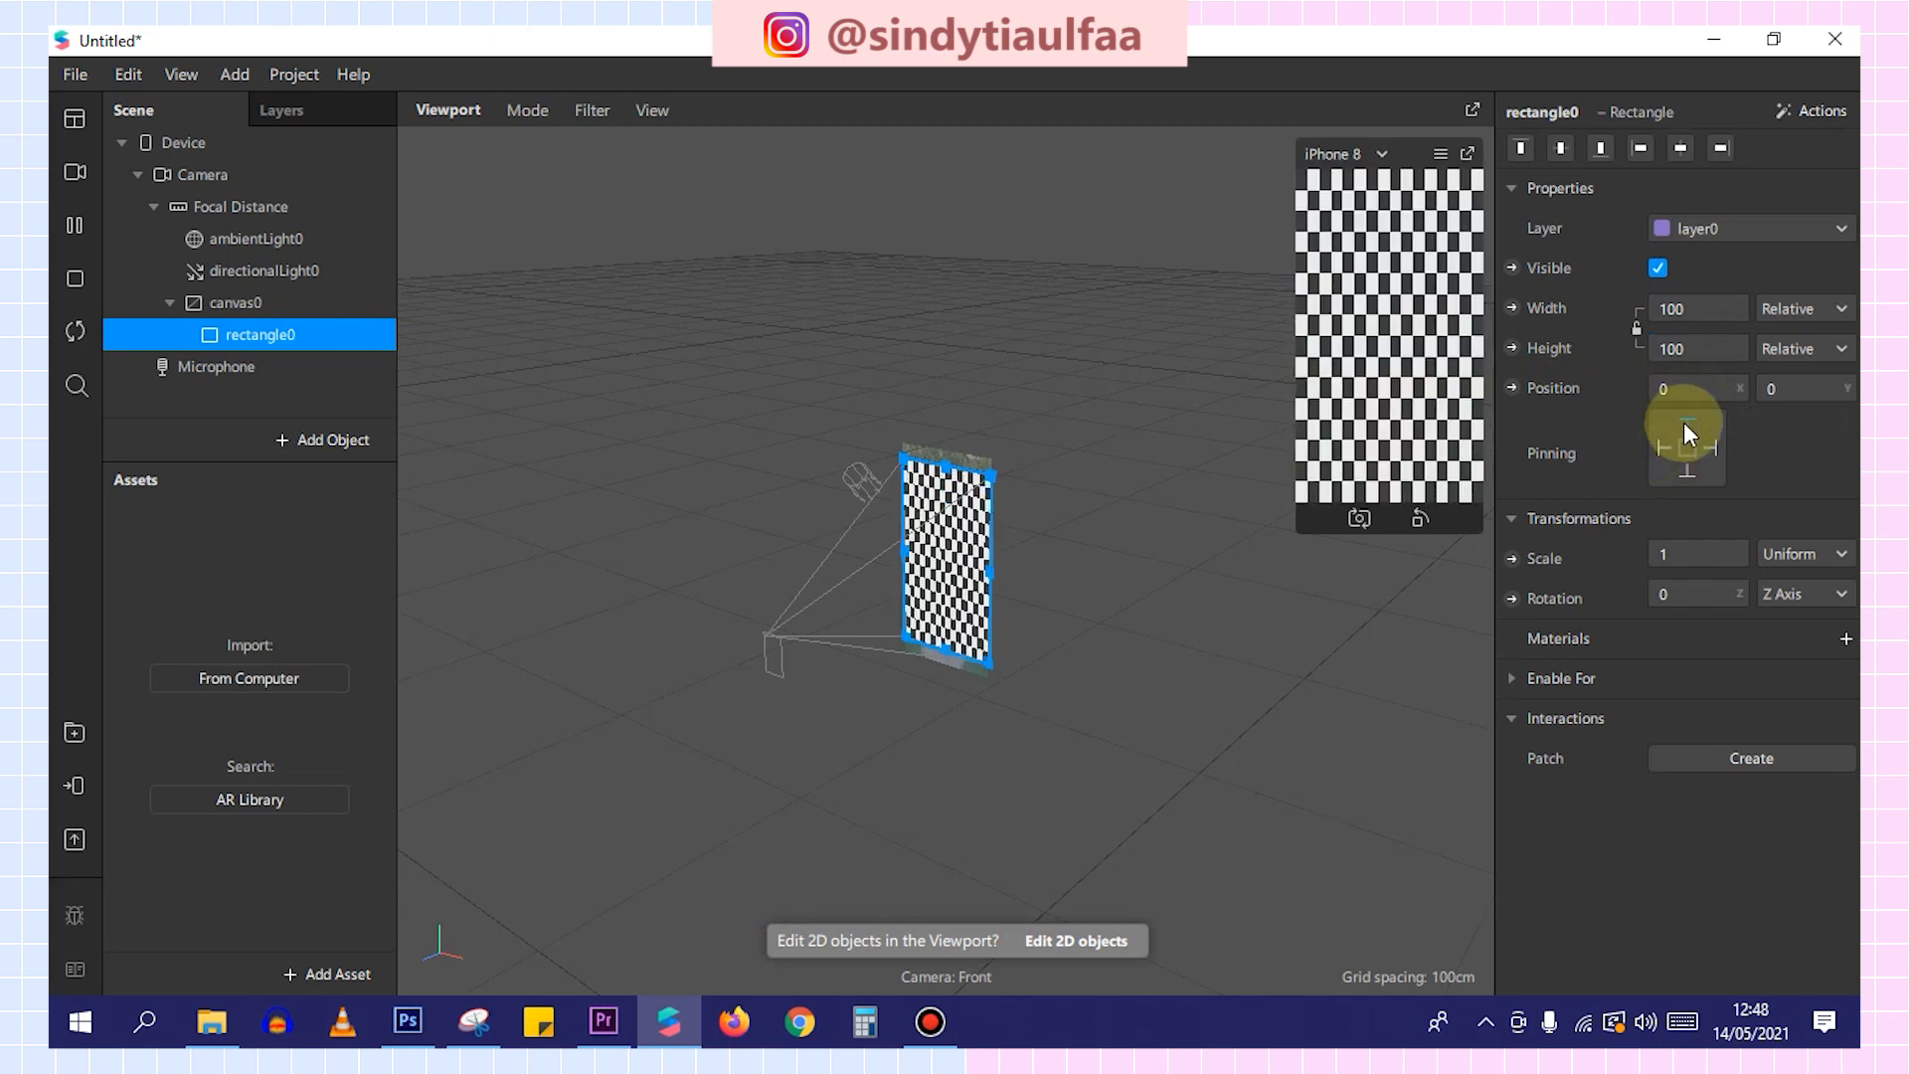
Assign a new material to the rectangle, give it the Flat shader, and turn off its depth test and depth writing.
left_click(1845, 638)
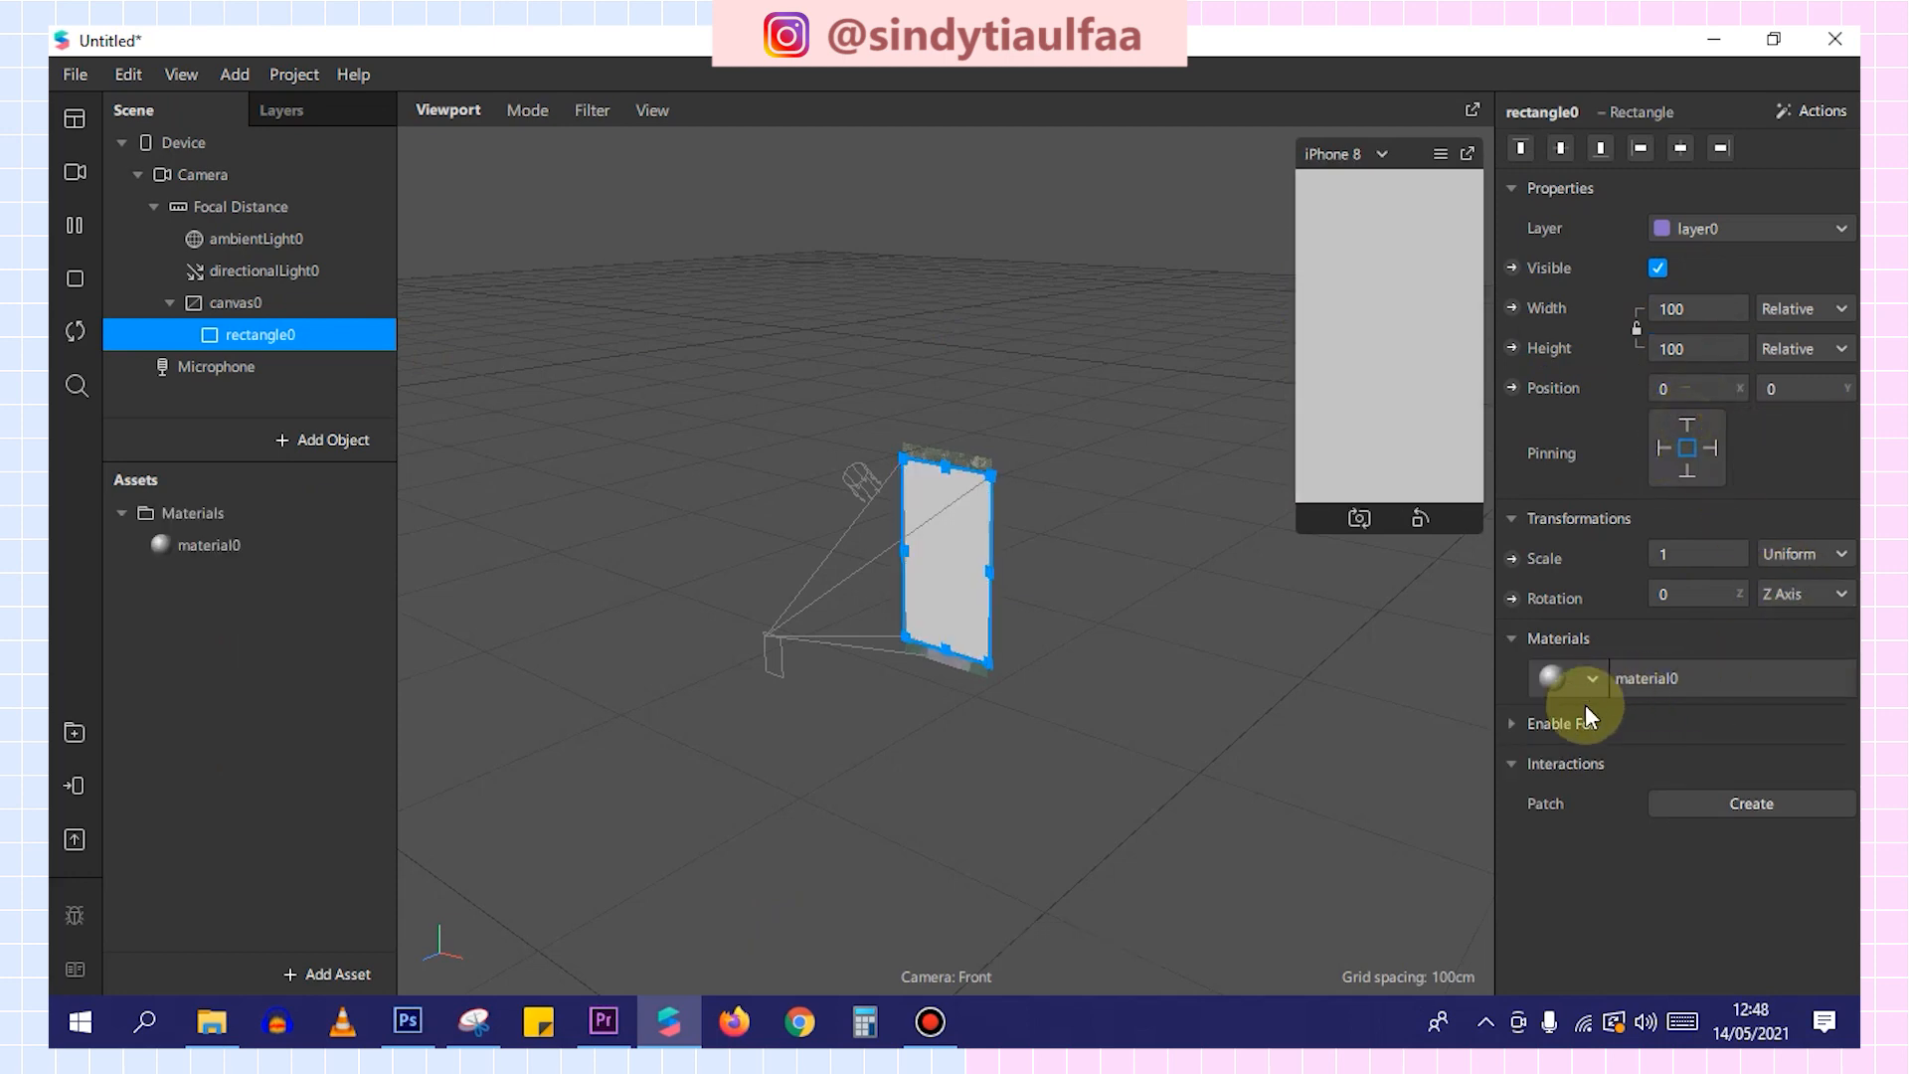
left_click(304, 545)
left_click(1694, 149)
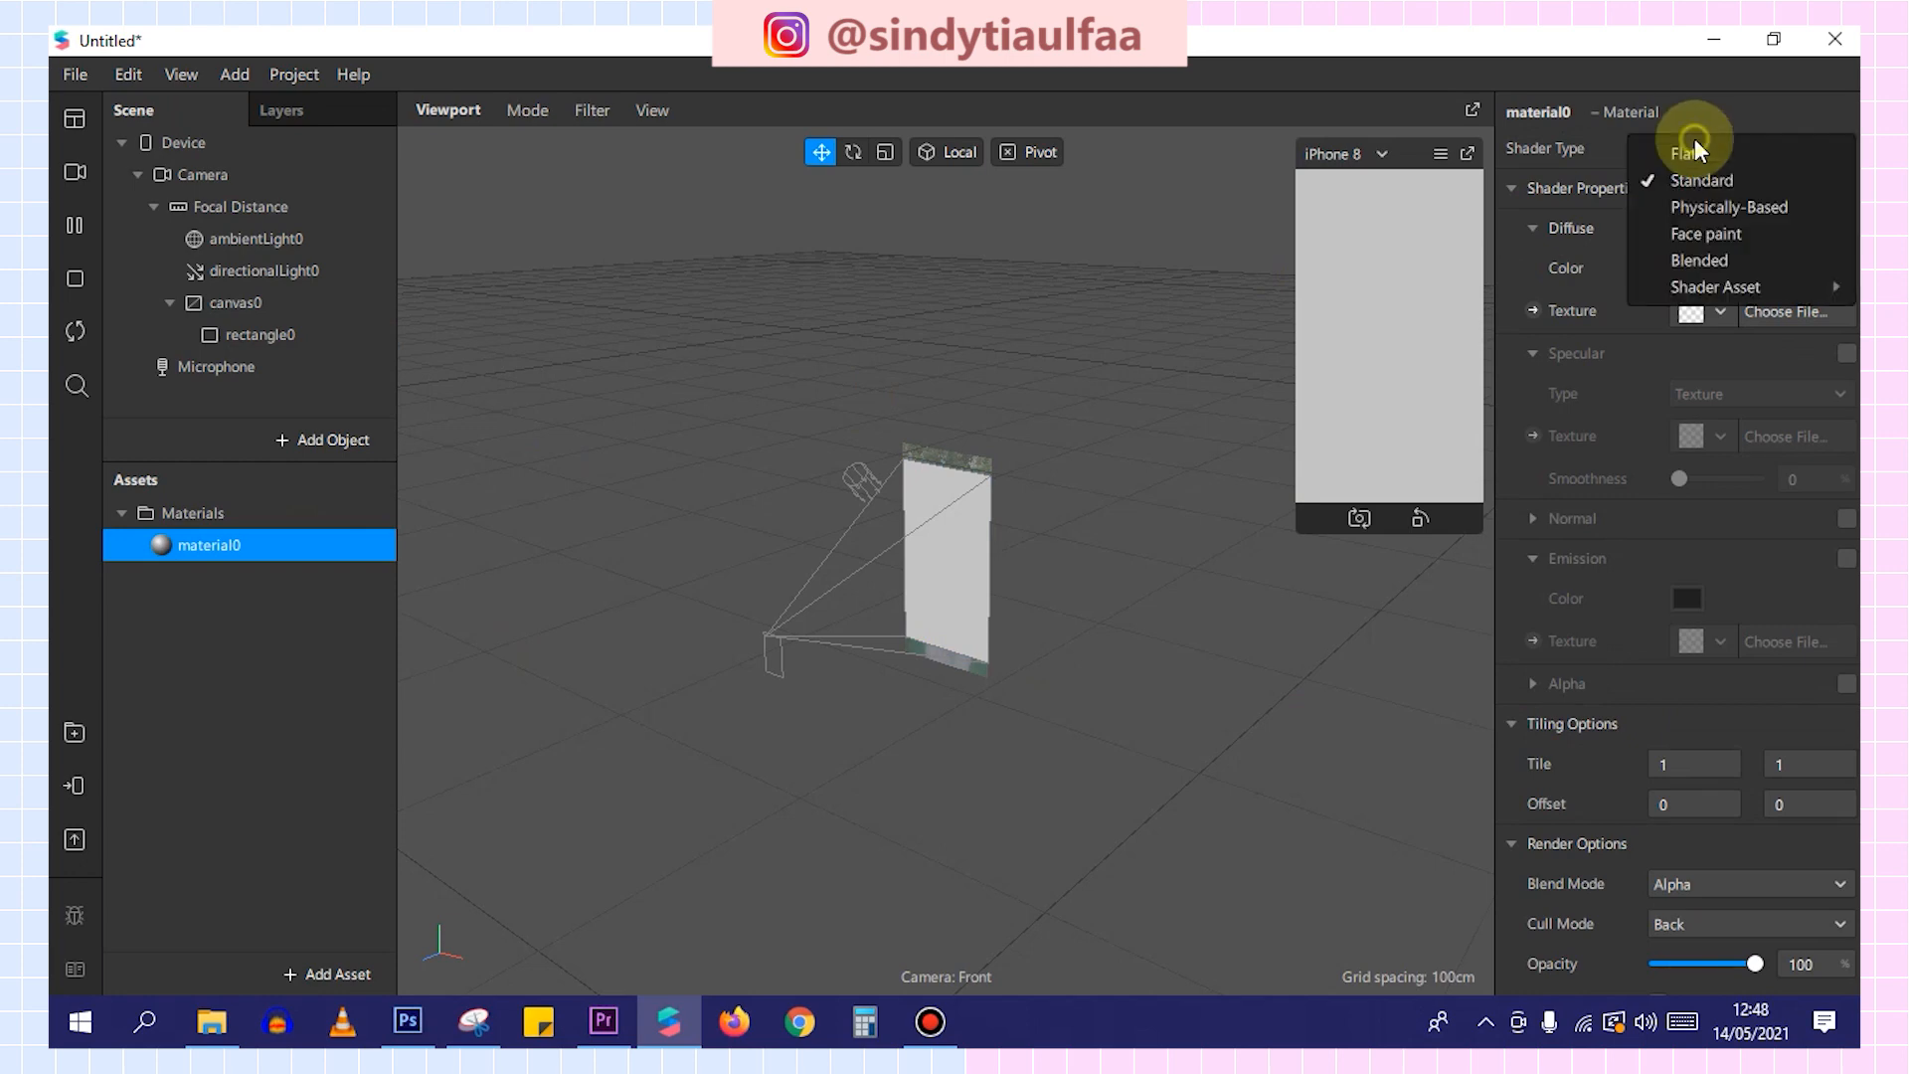
left_click(1726, 151)
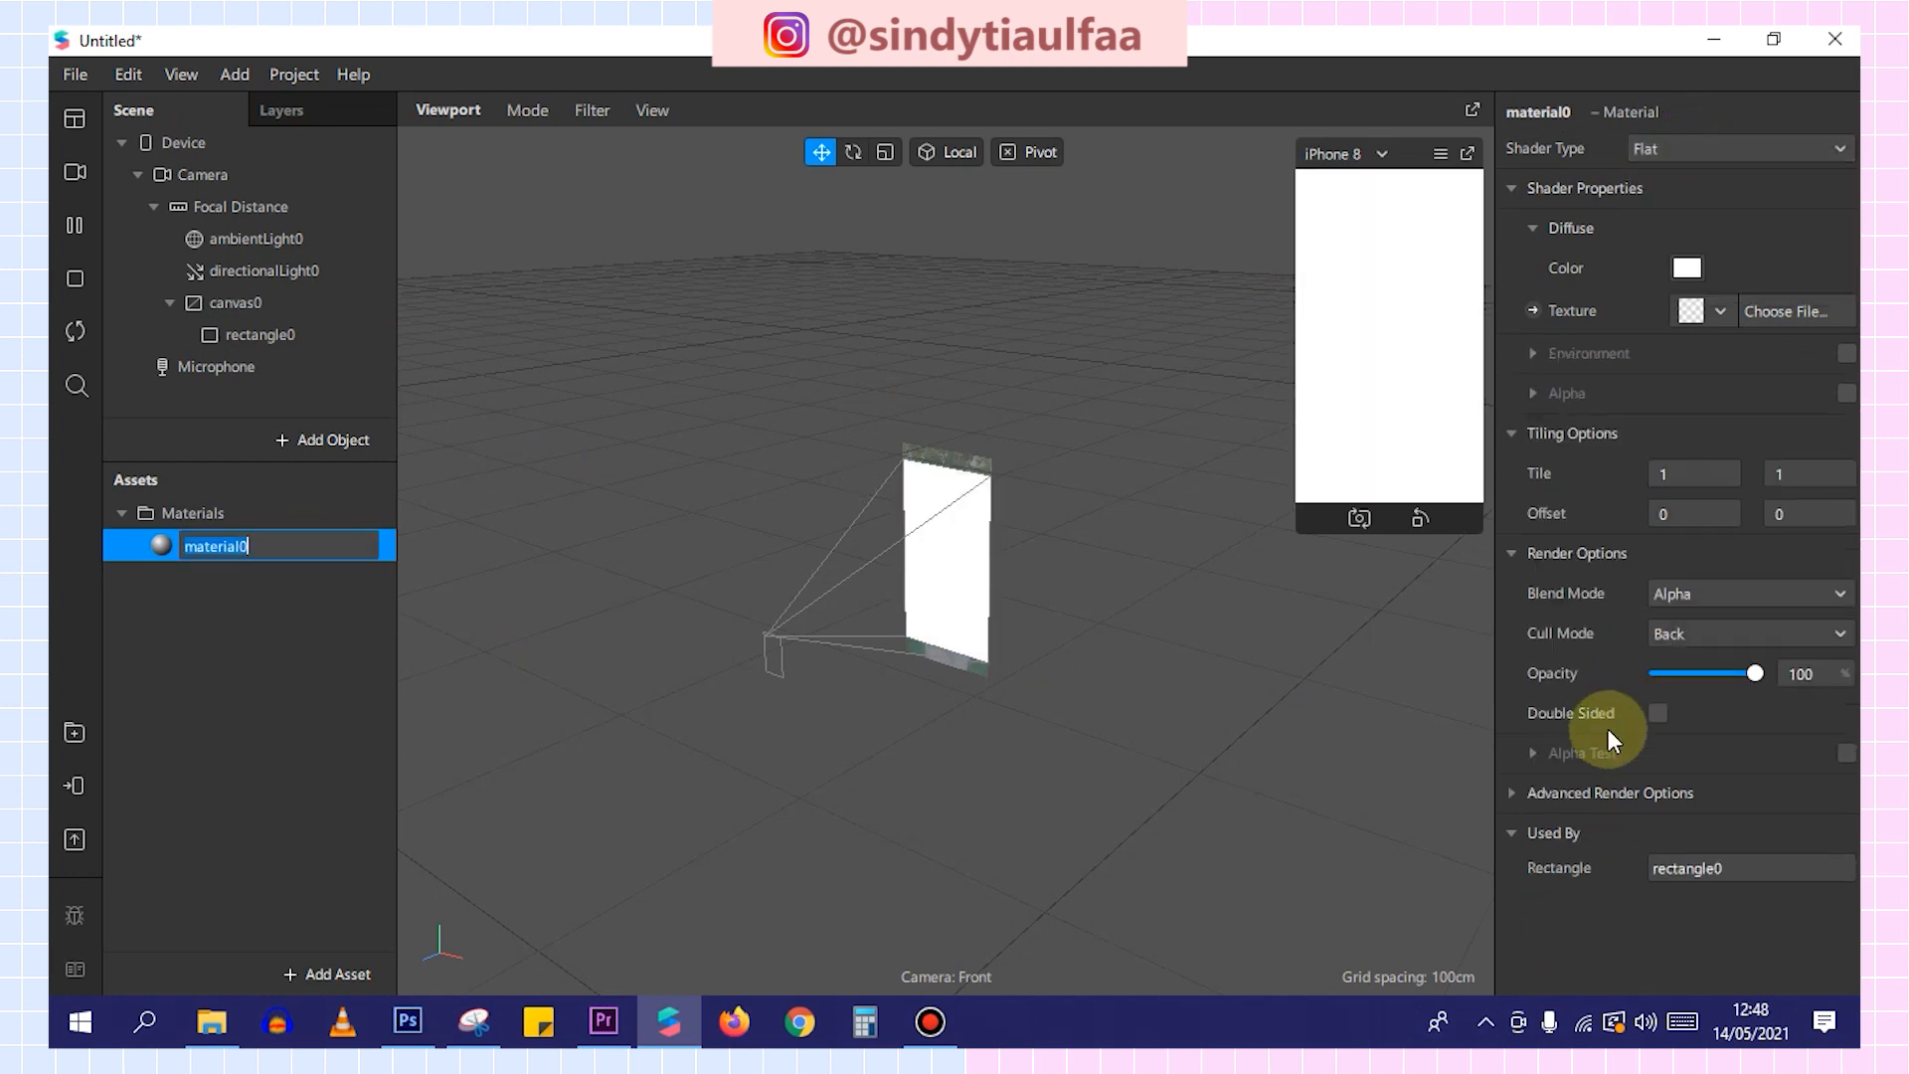
left_click(1510, 793)
left_click(1656, 873)
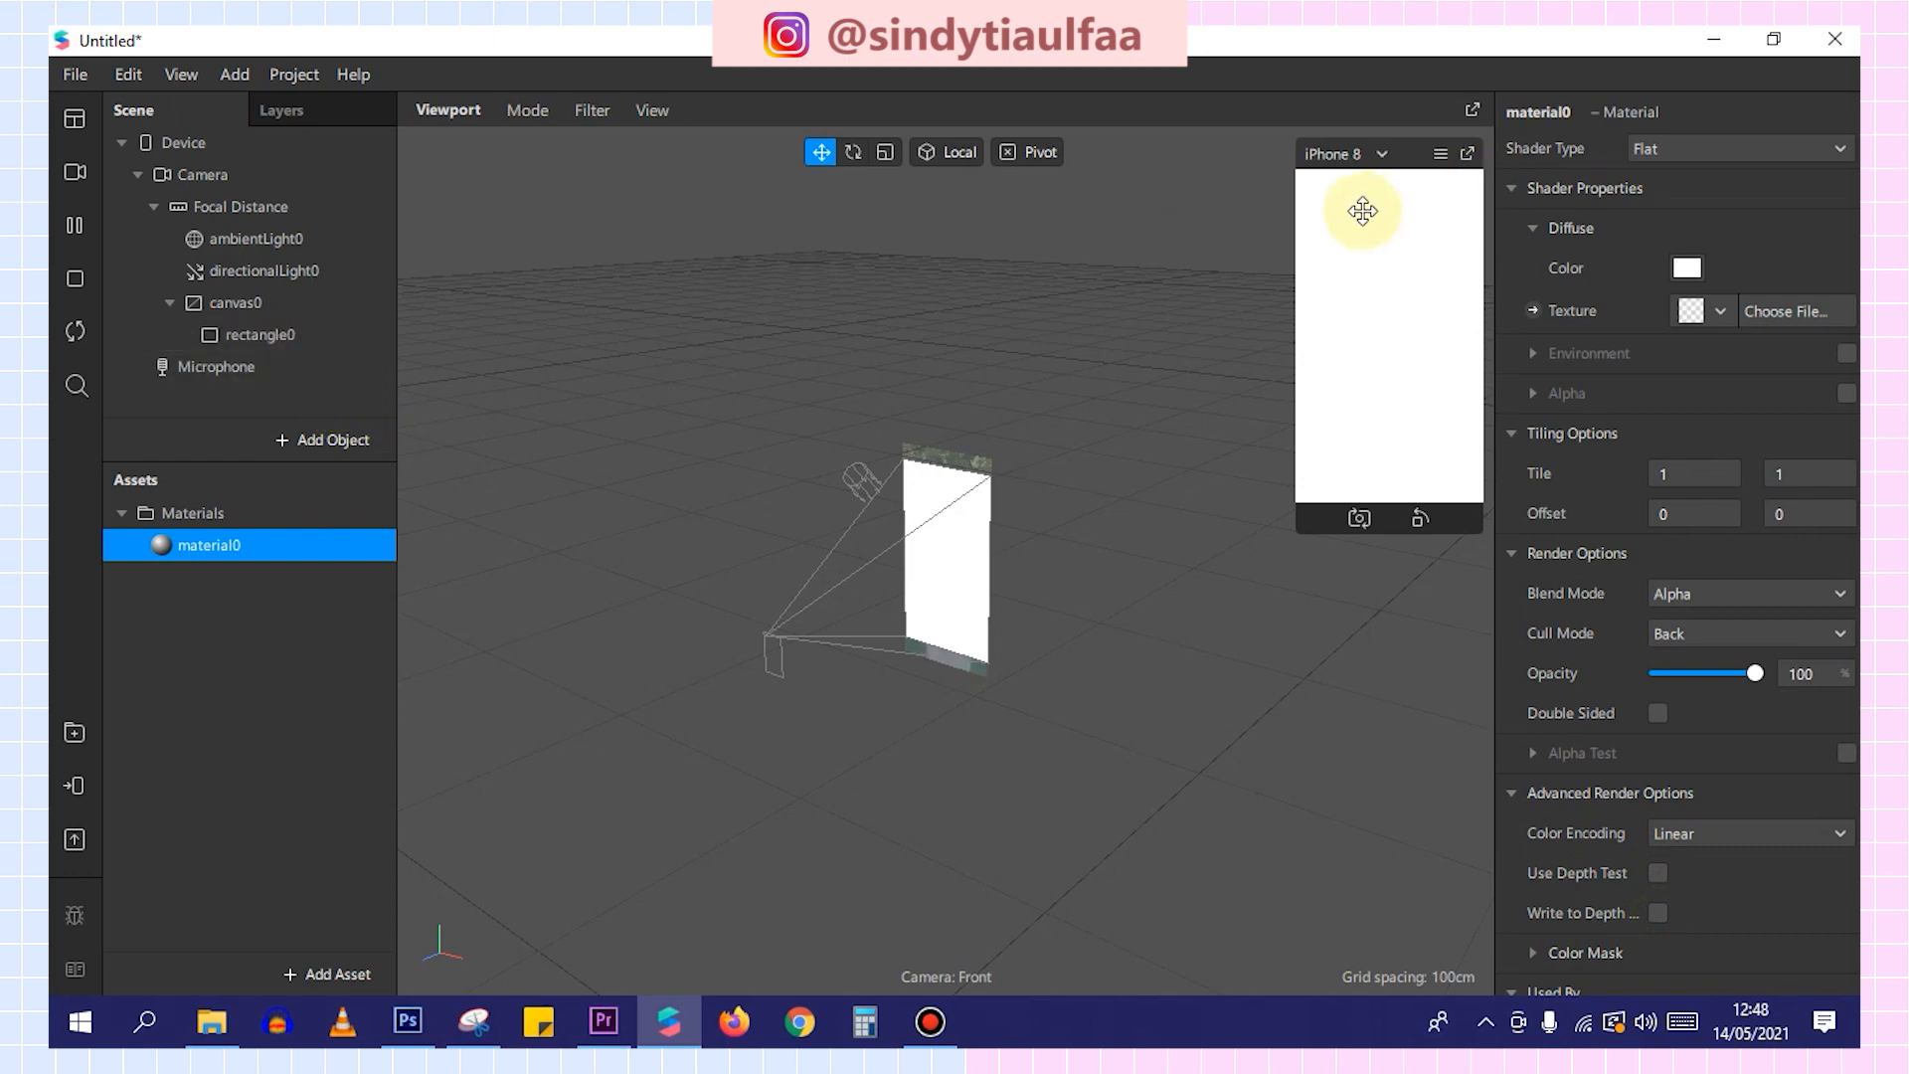
Duplicate rectangle0 three times under the canvas, each copy with its own material.
left_click(241, 335)
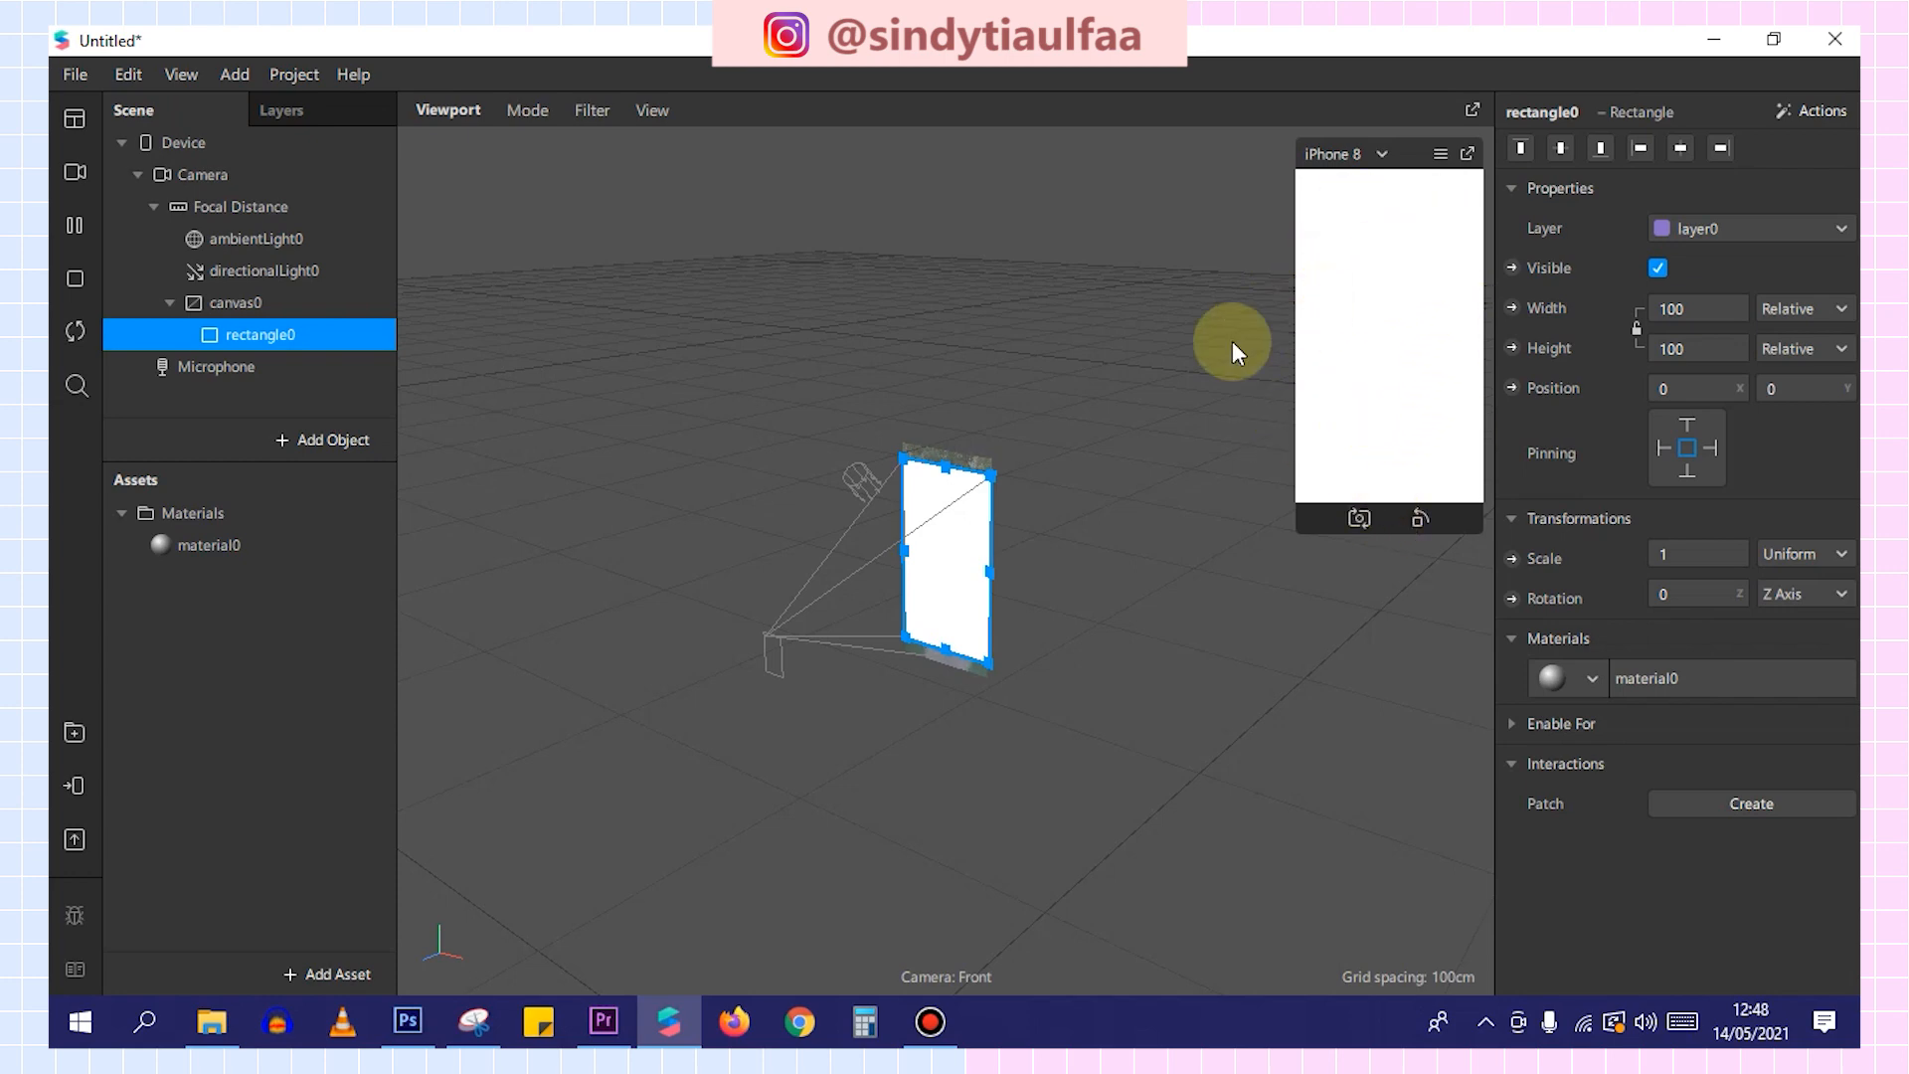
left_click(238, 635)
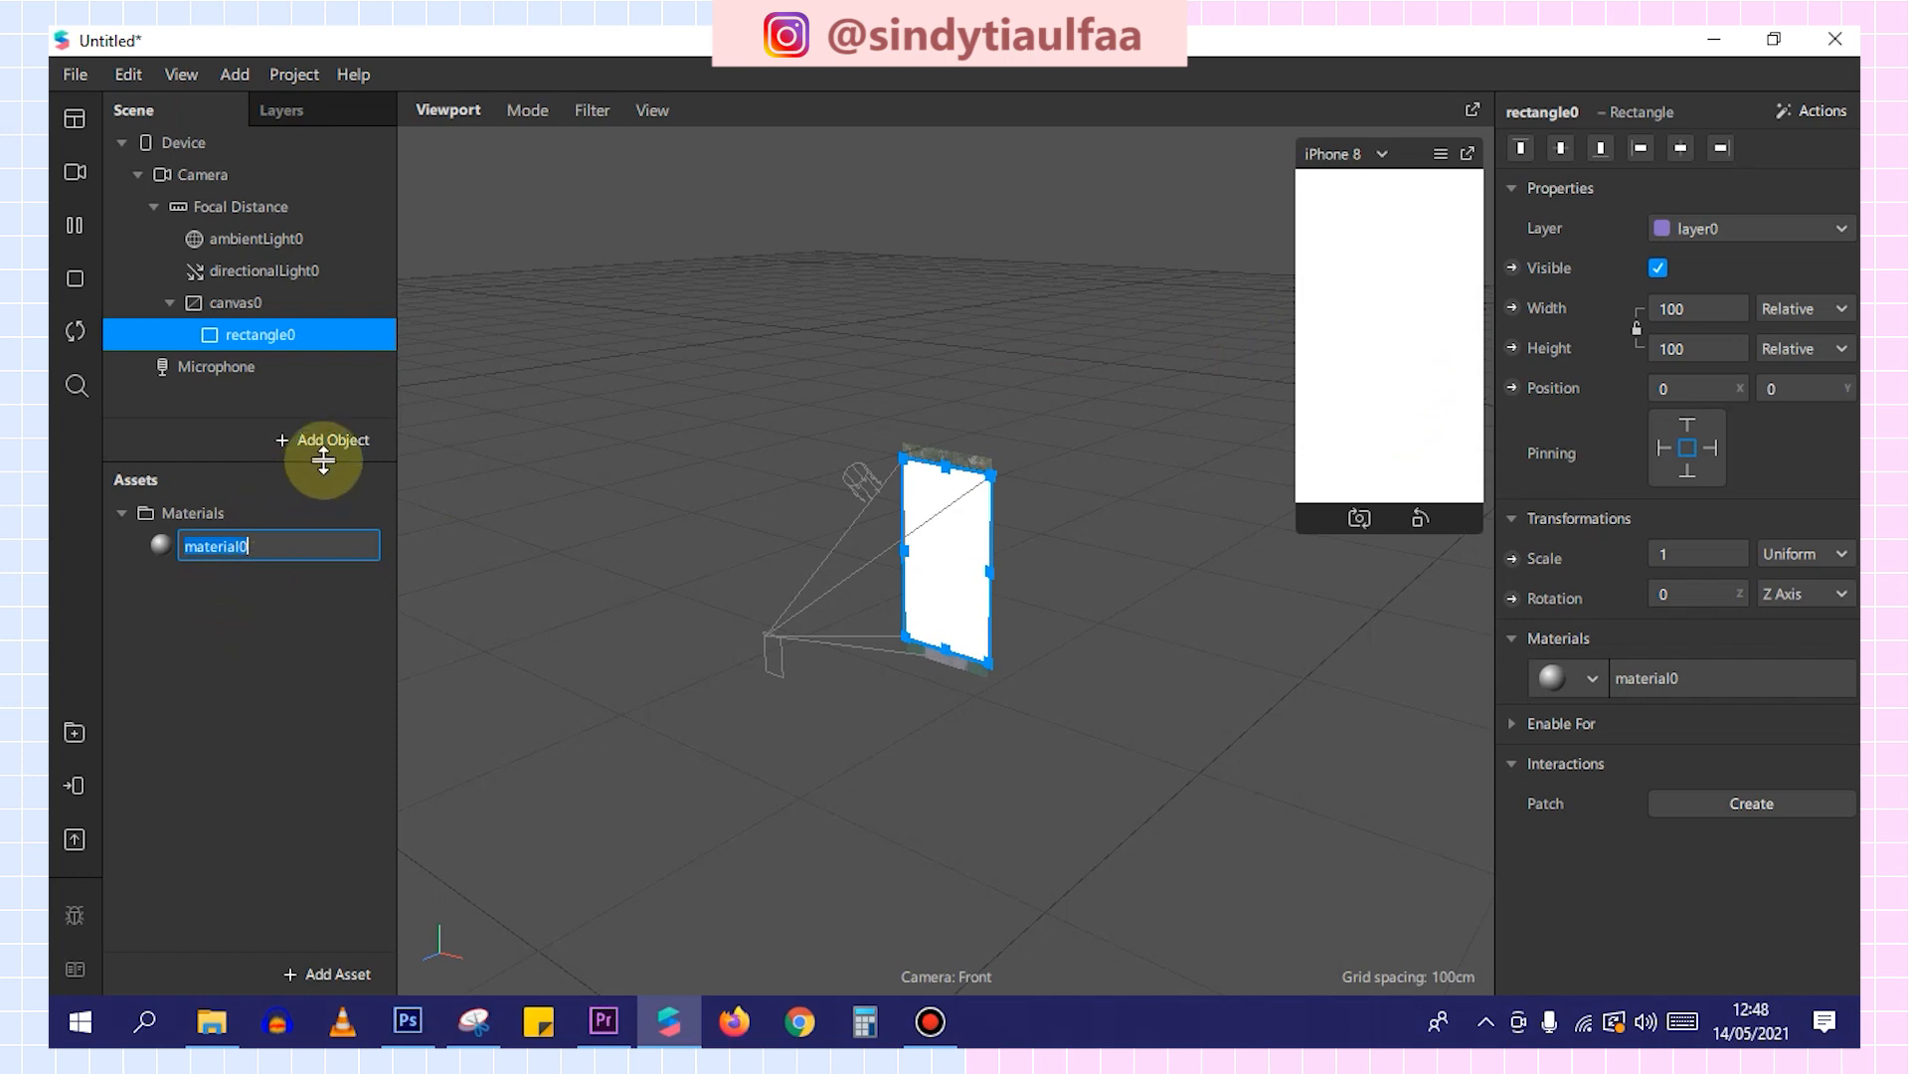
left_click(252, 332)
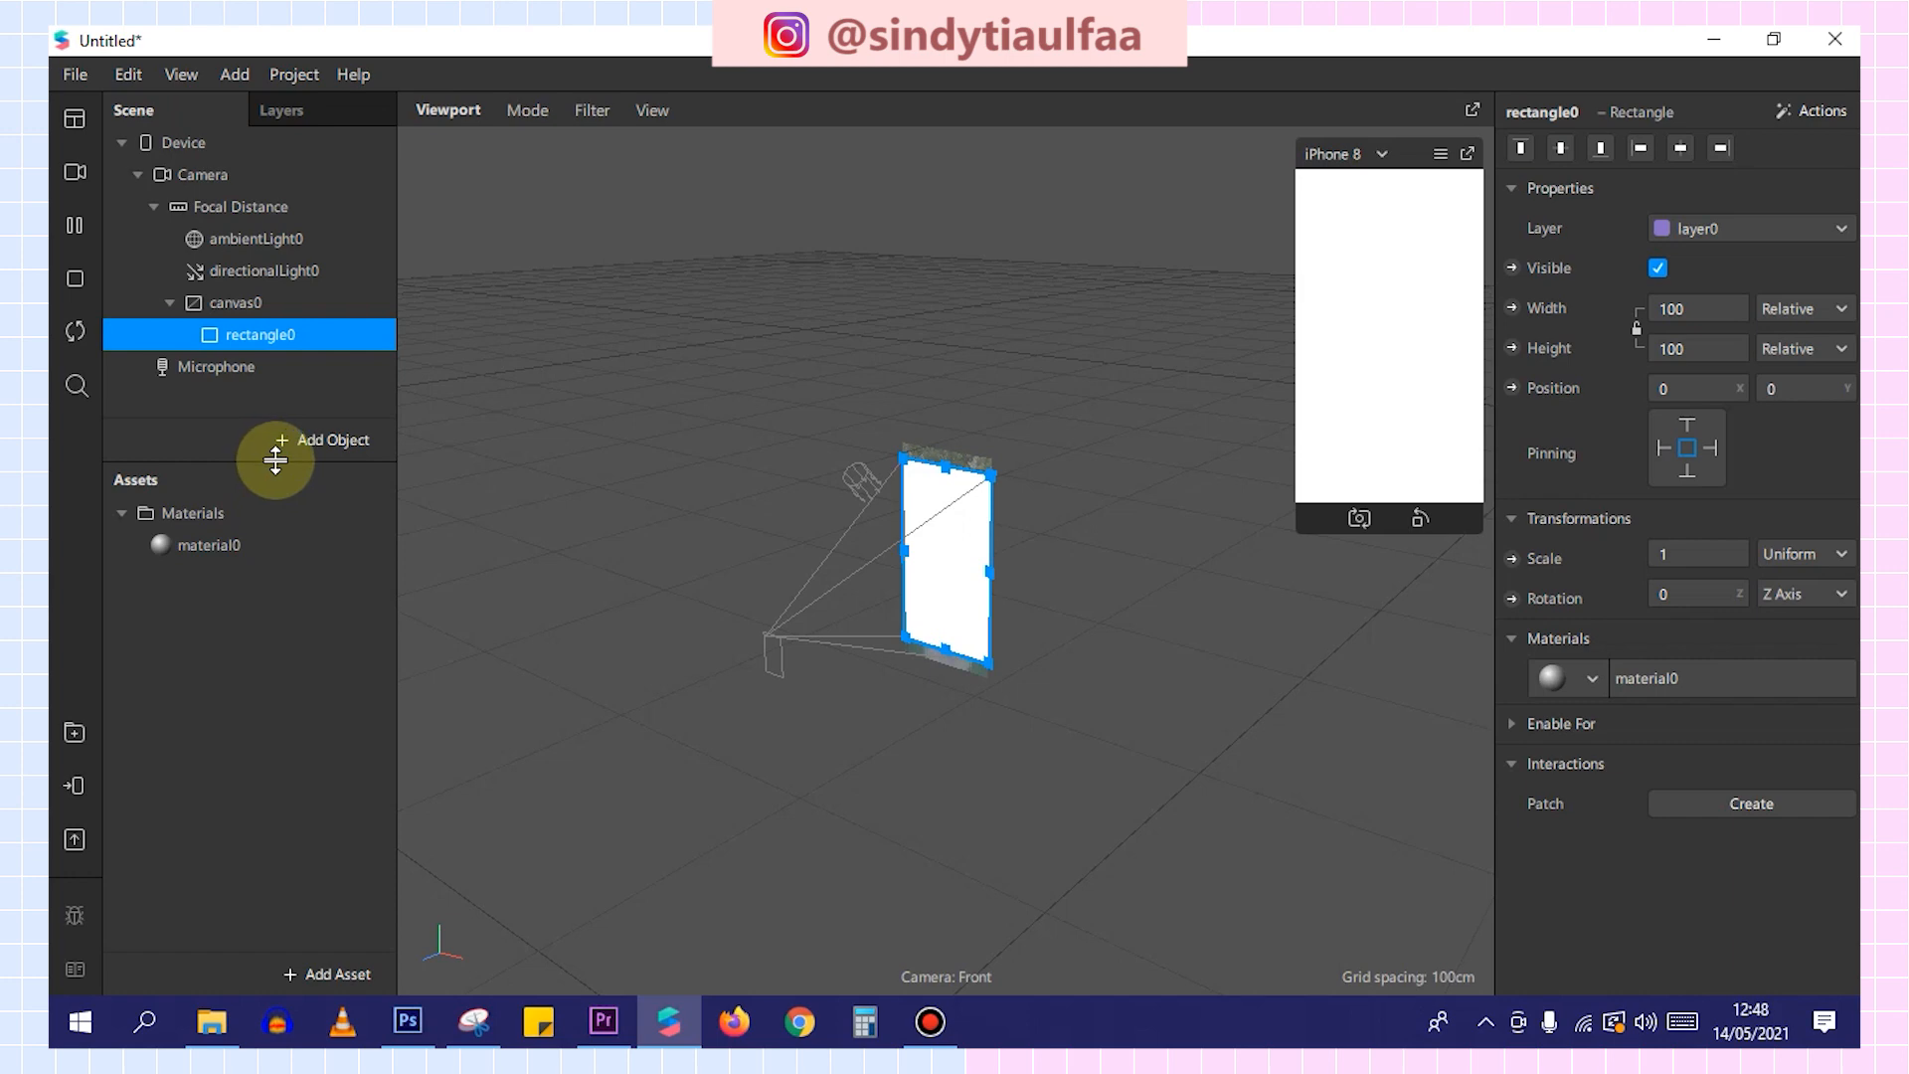
key("ctrl+d")
key("ctrl+d")
key("ctrl+d")
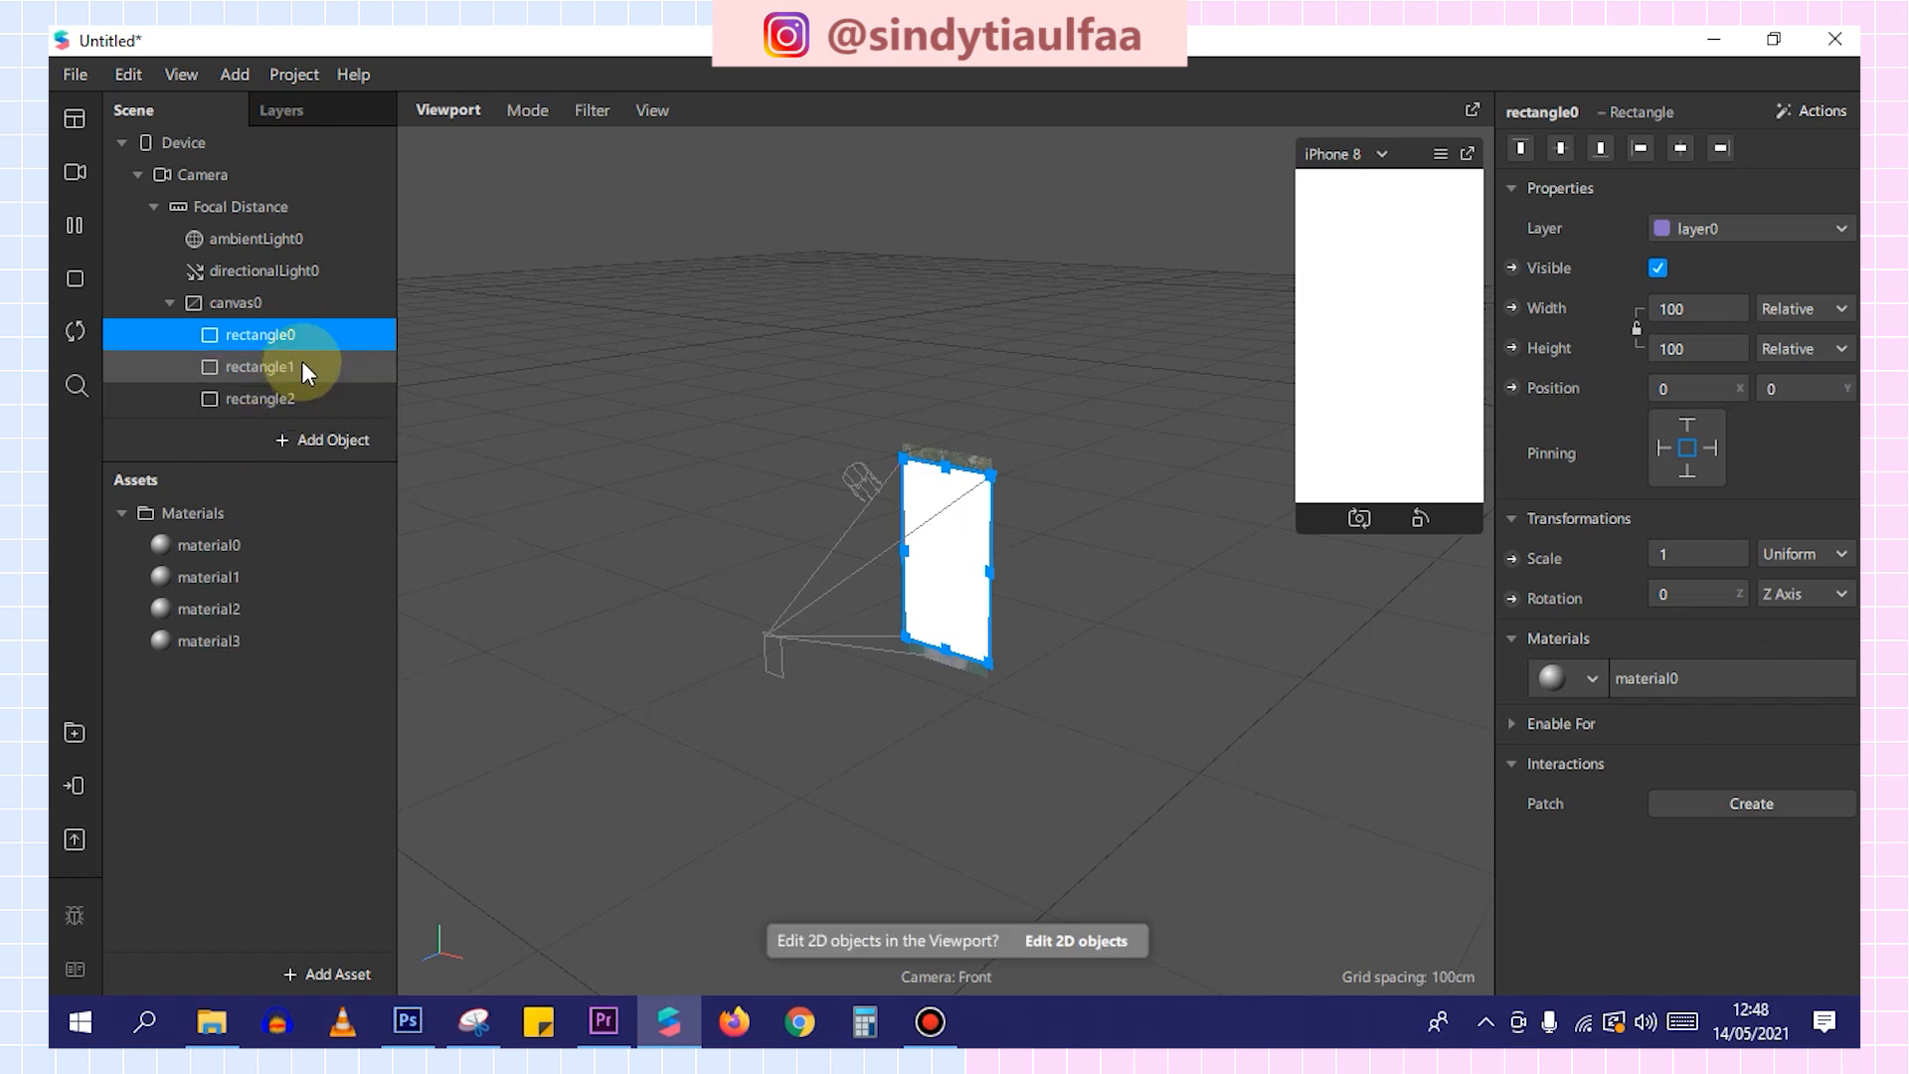
scroll(301, 360, "down", 2)
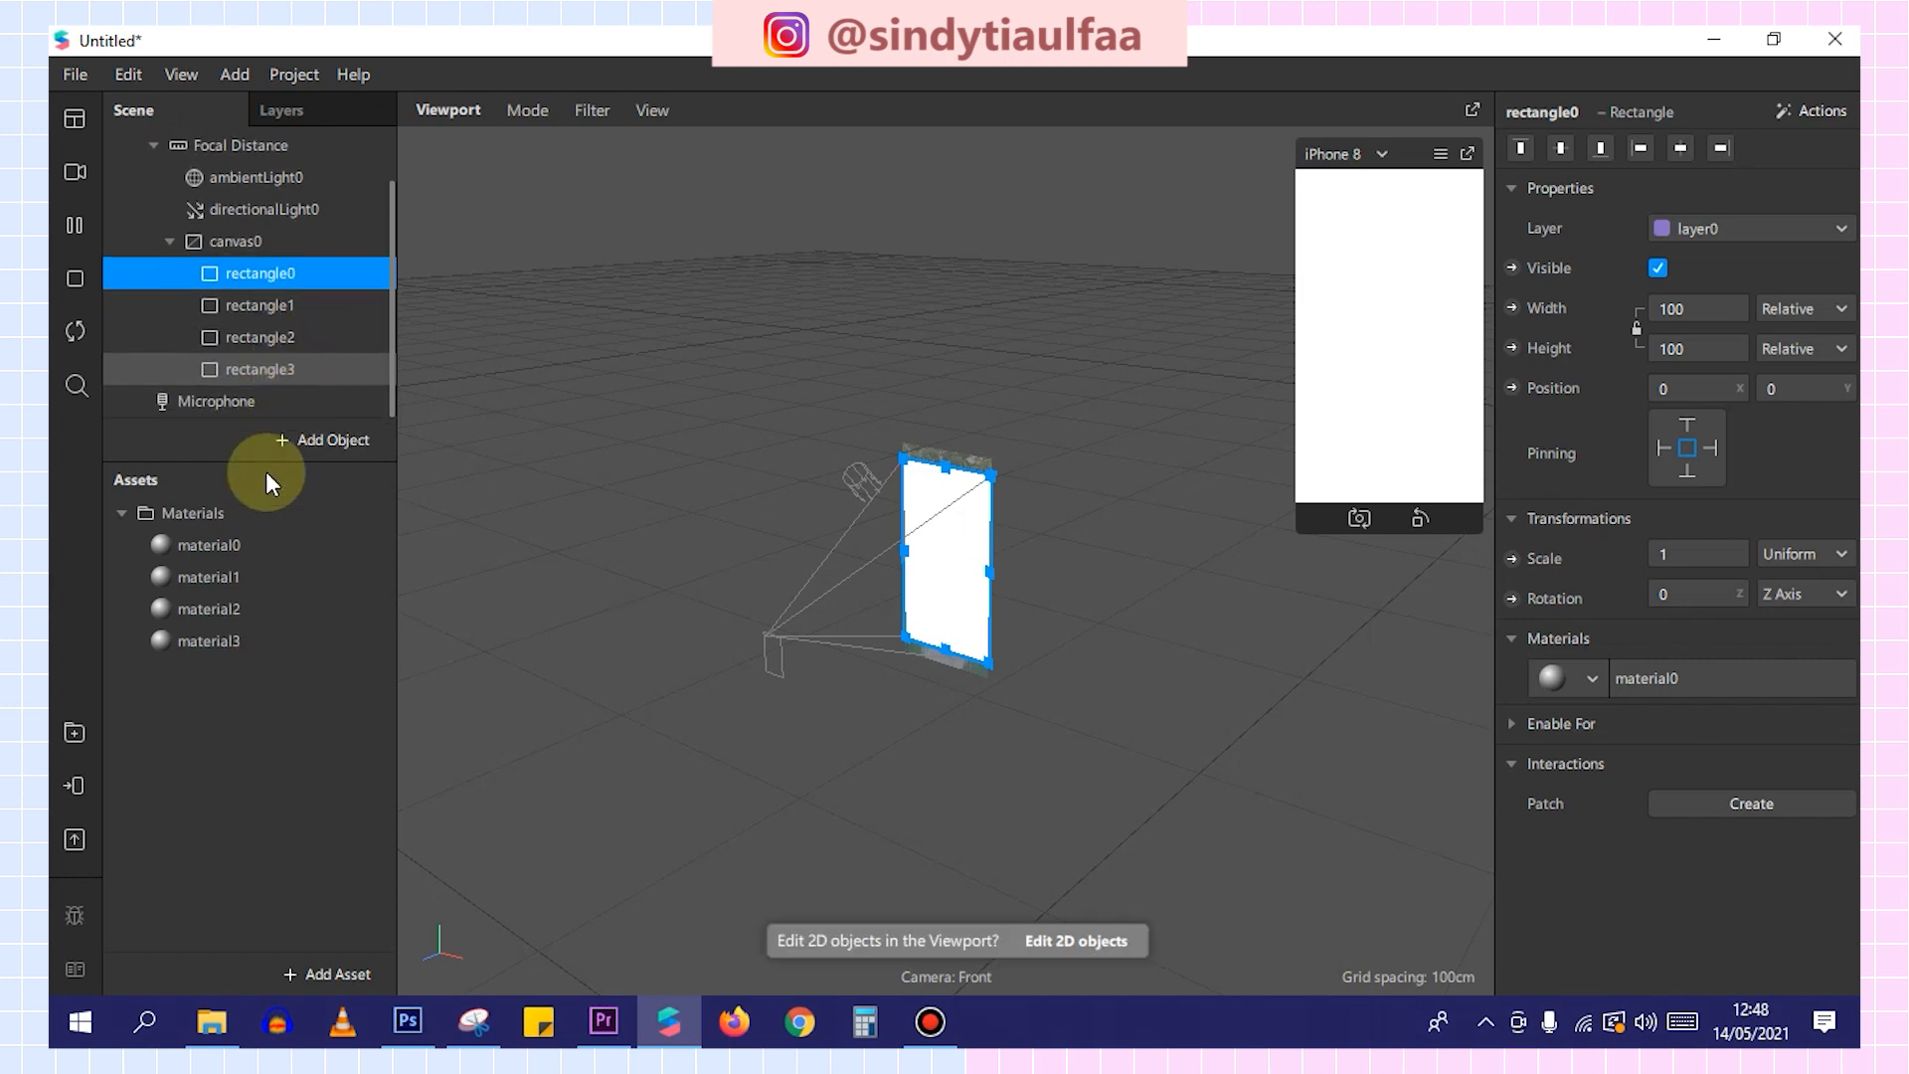
Show the Patch Editor and enlarge its area below the viewport.
left_click(183, 75)
mouse_move(223, 92)
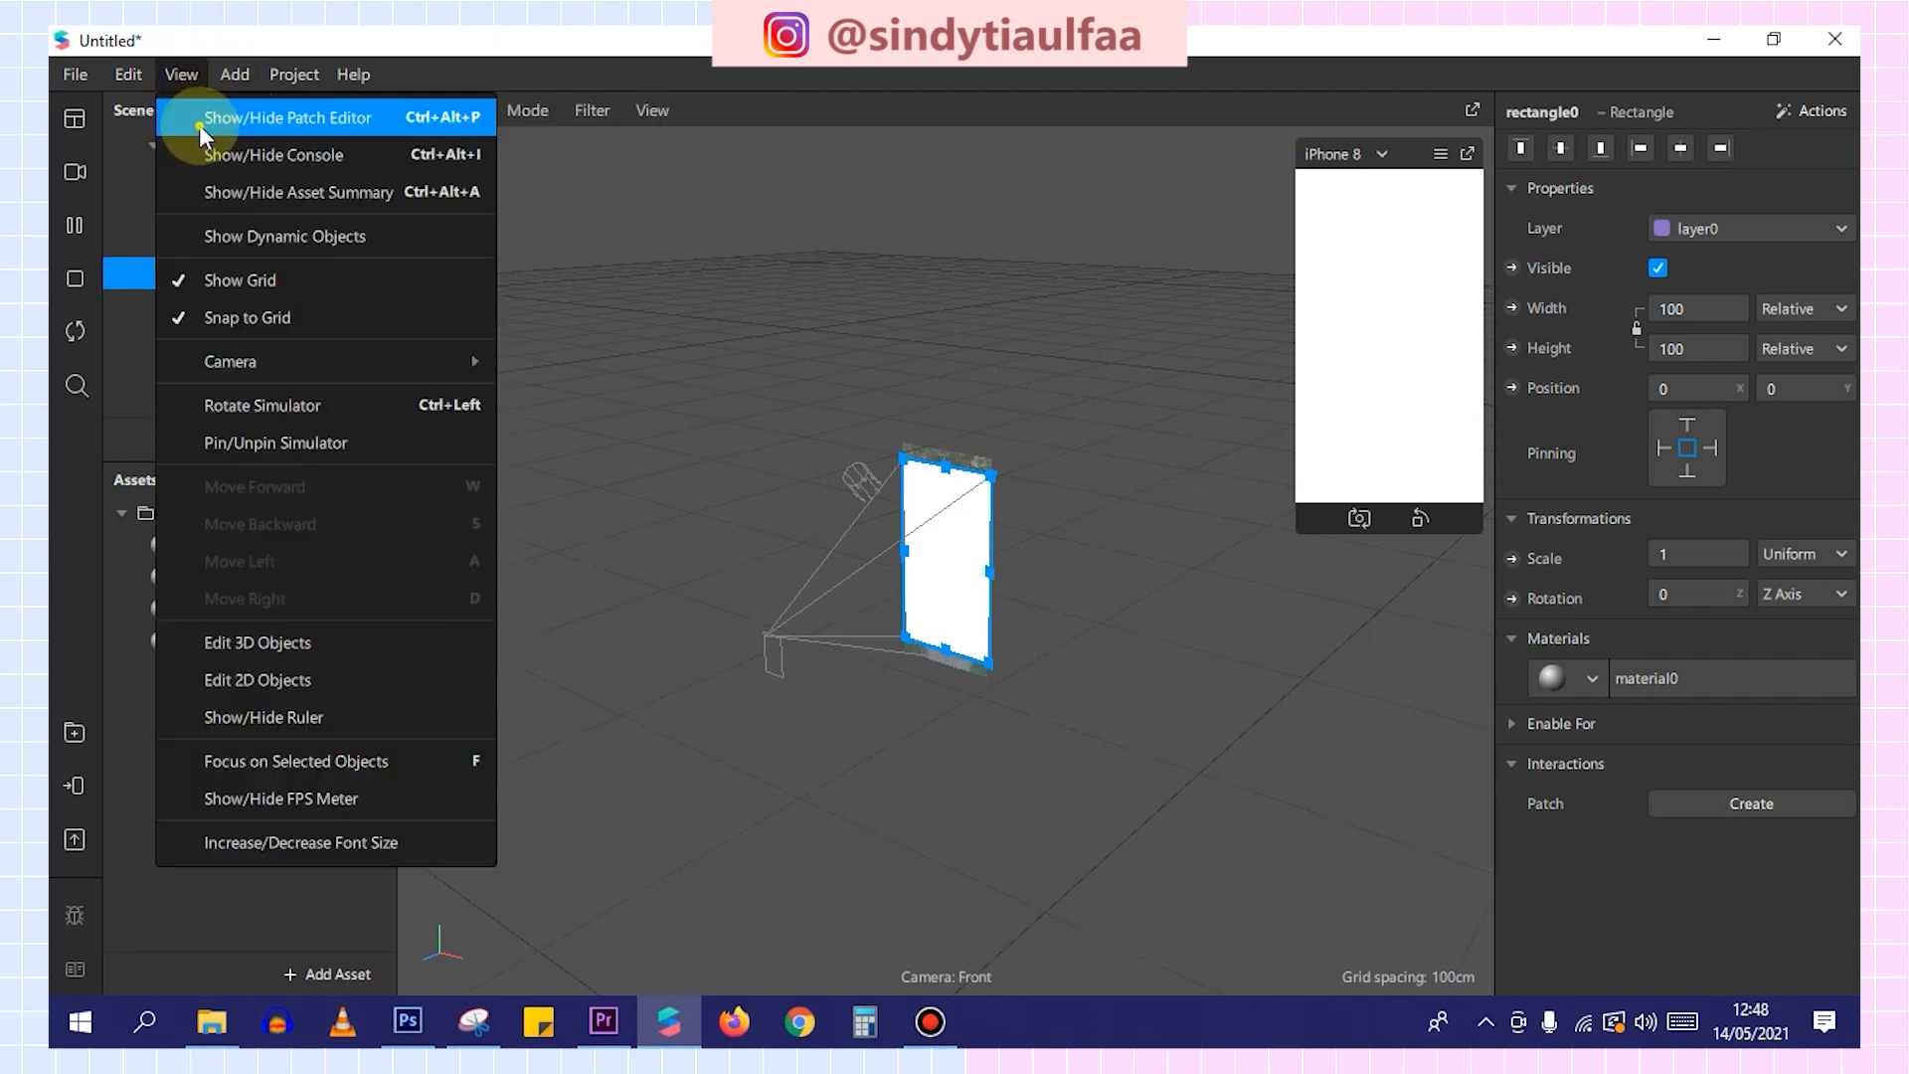
left_click(198, 121)
left_click_drag(771, 595, 772, 540)
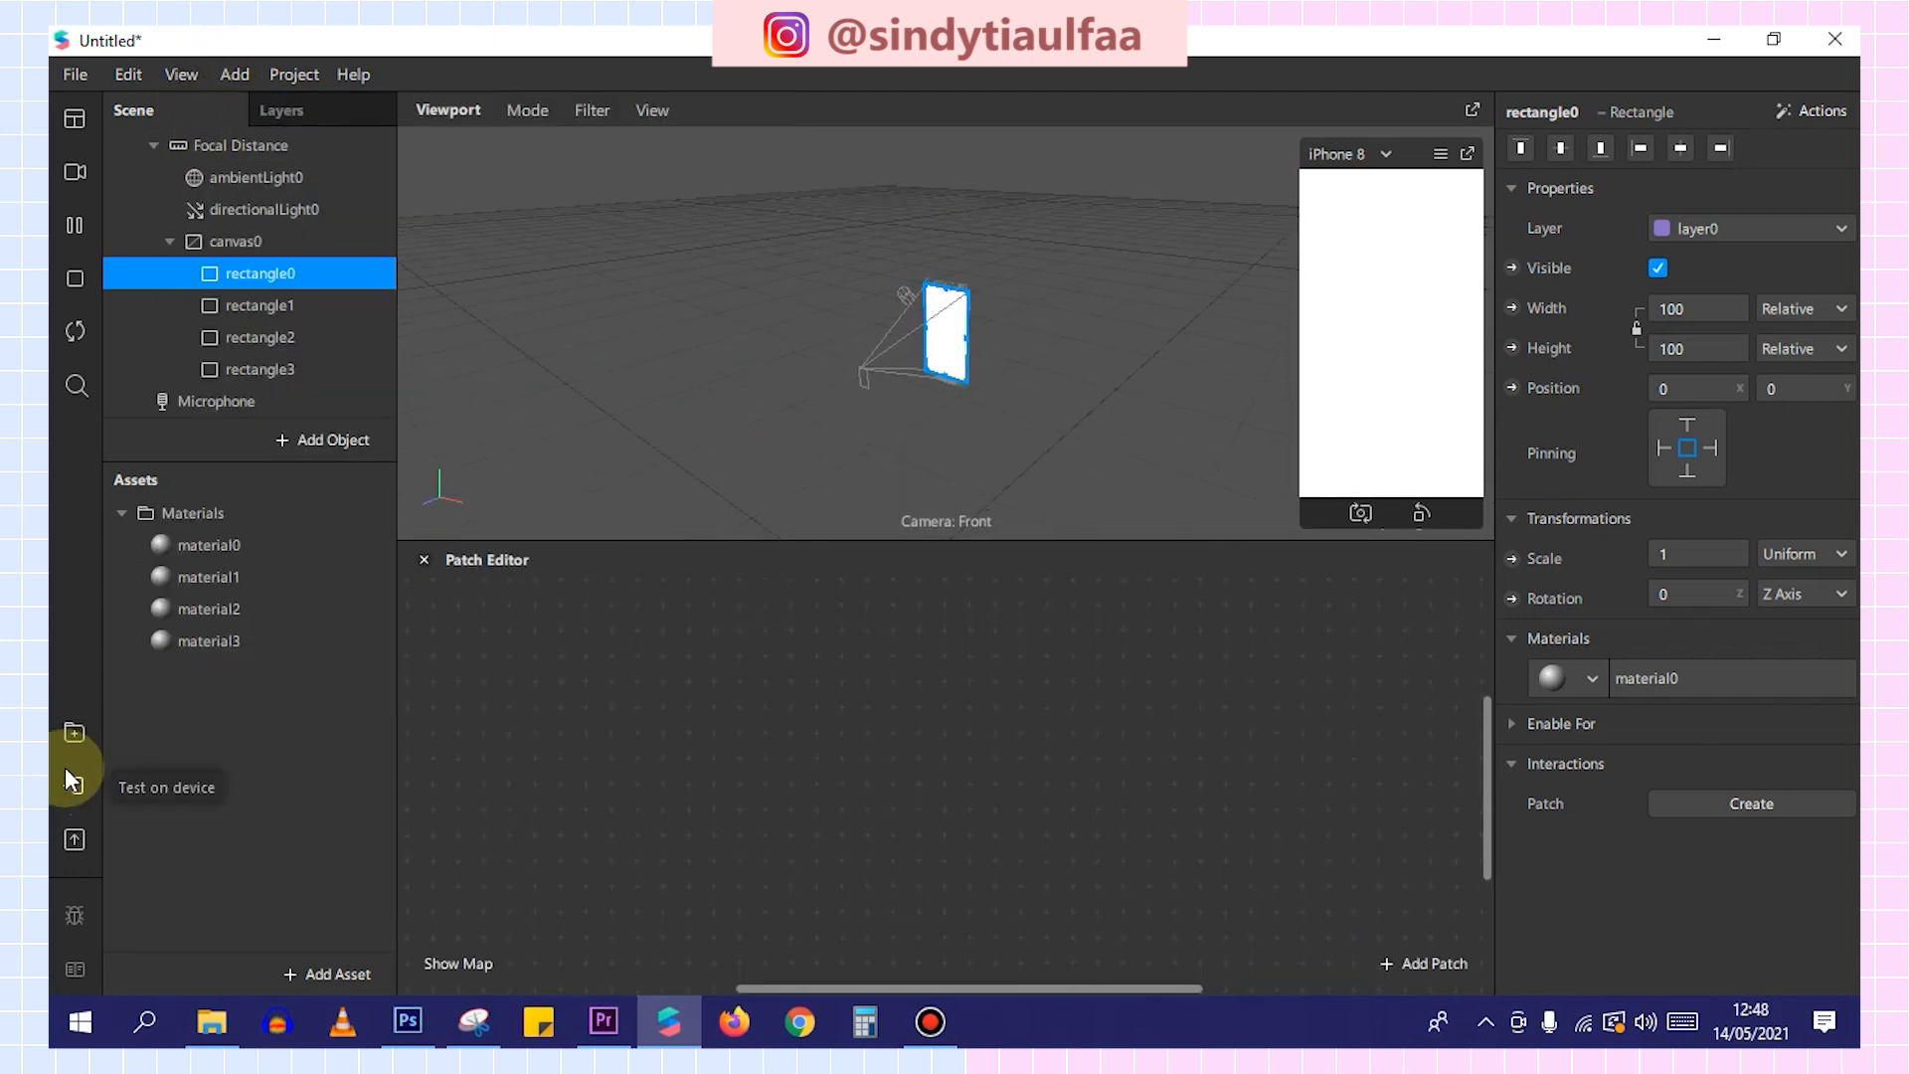
Search the AR Library for "fast", import the FastColorLUT patch asset and place it in the Patch Editor.
left_click(74, 732)
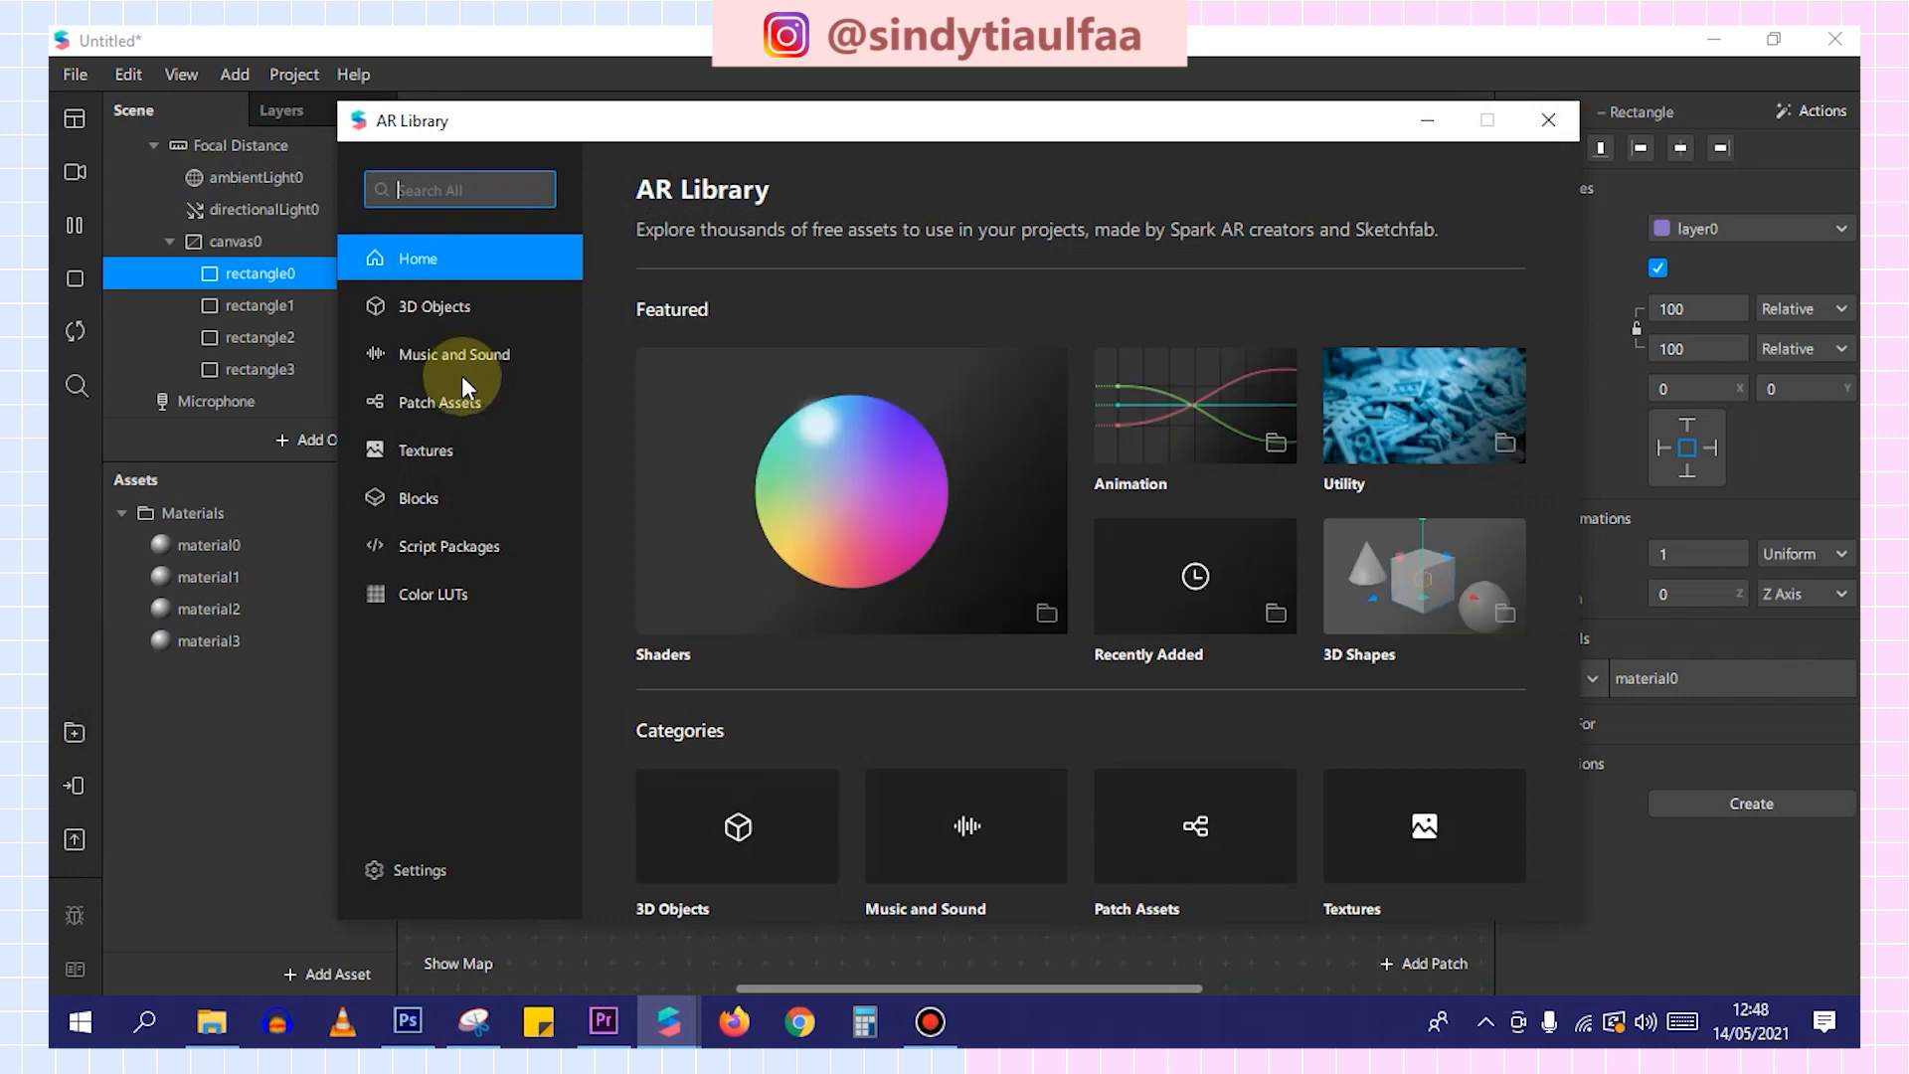
type("fasy")
key("BackSpace")
type("t")
key("Return")
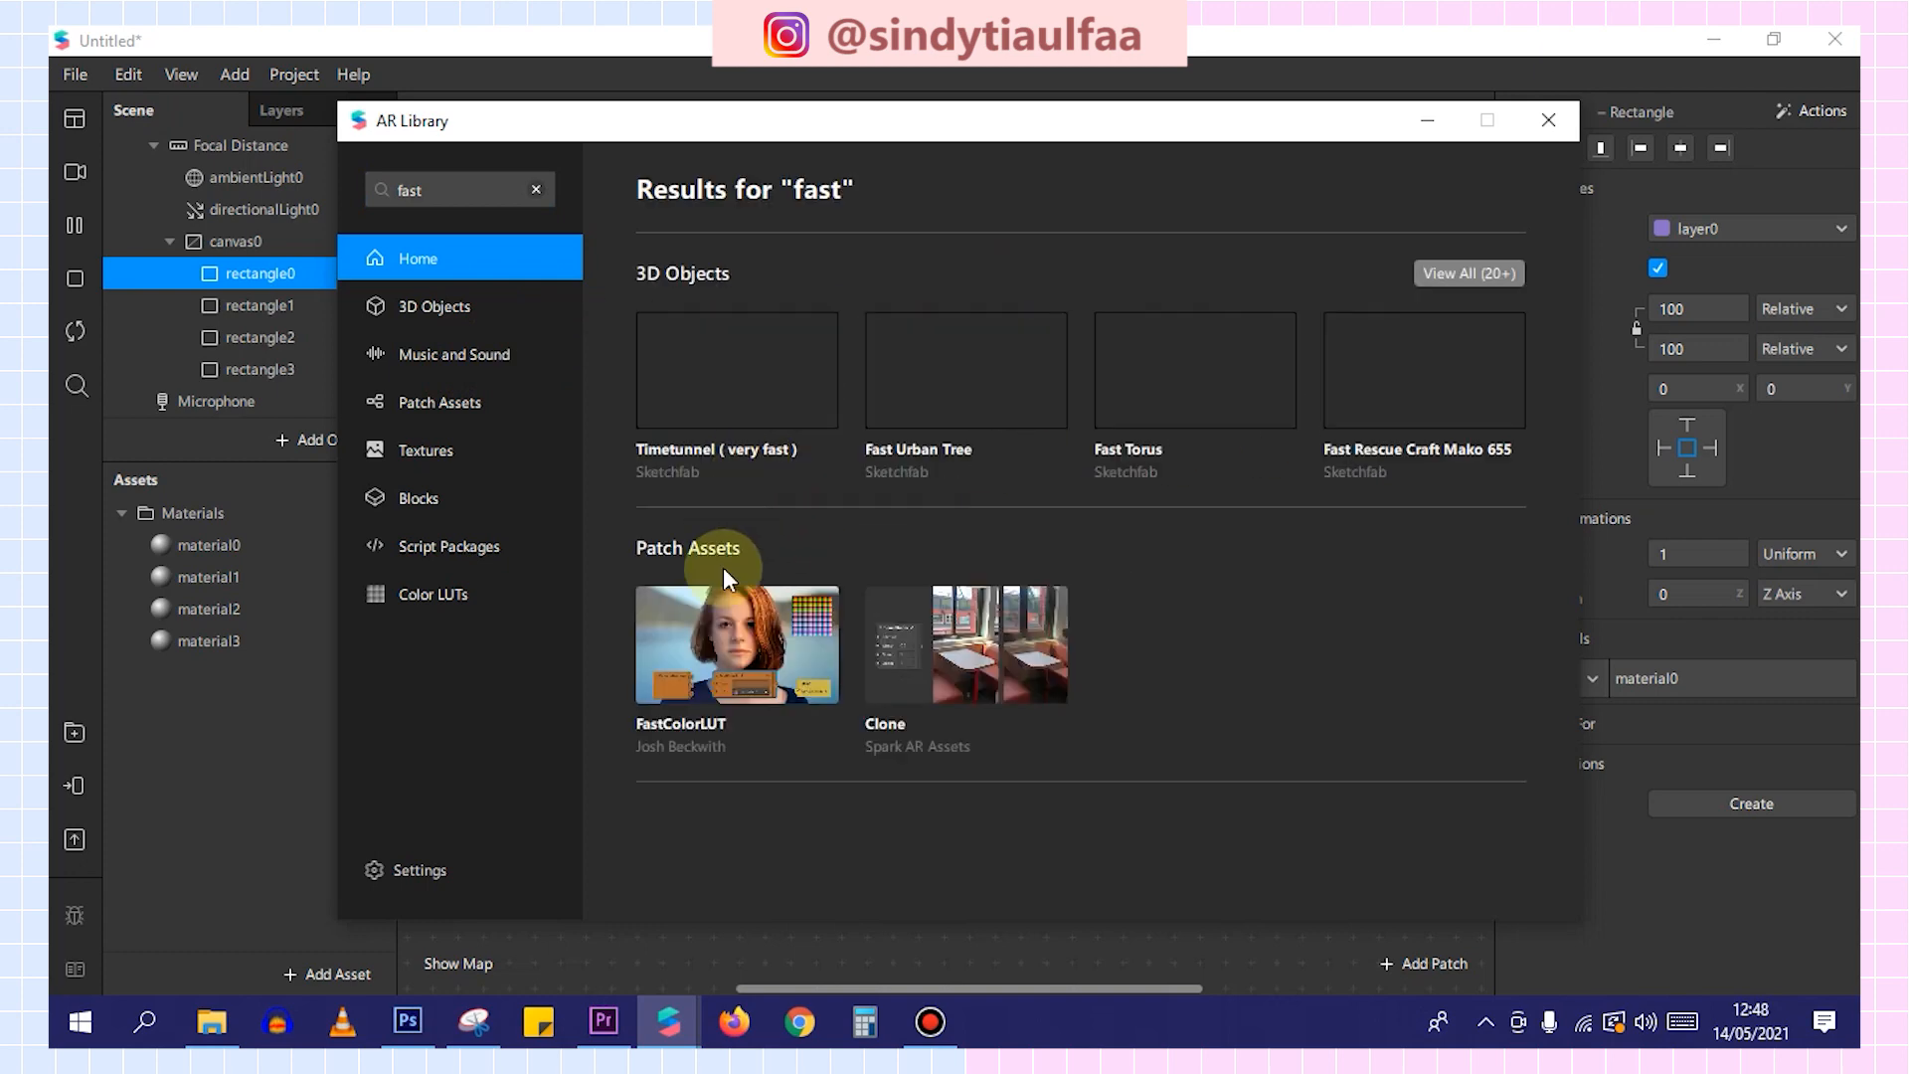
left_click(718, 597)
left_click(1489, 242)
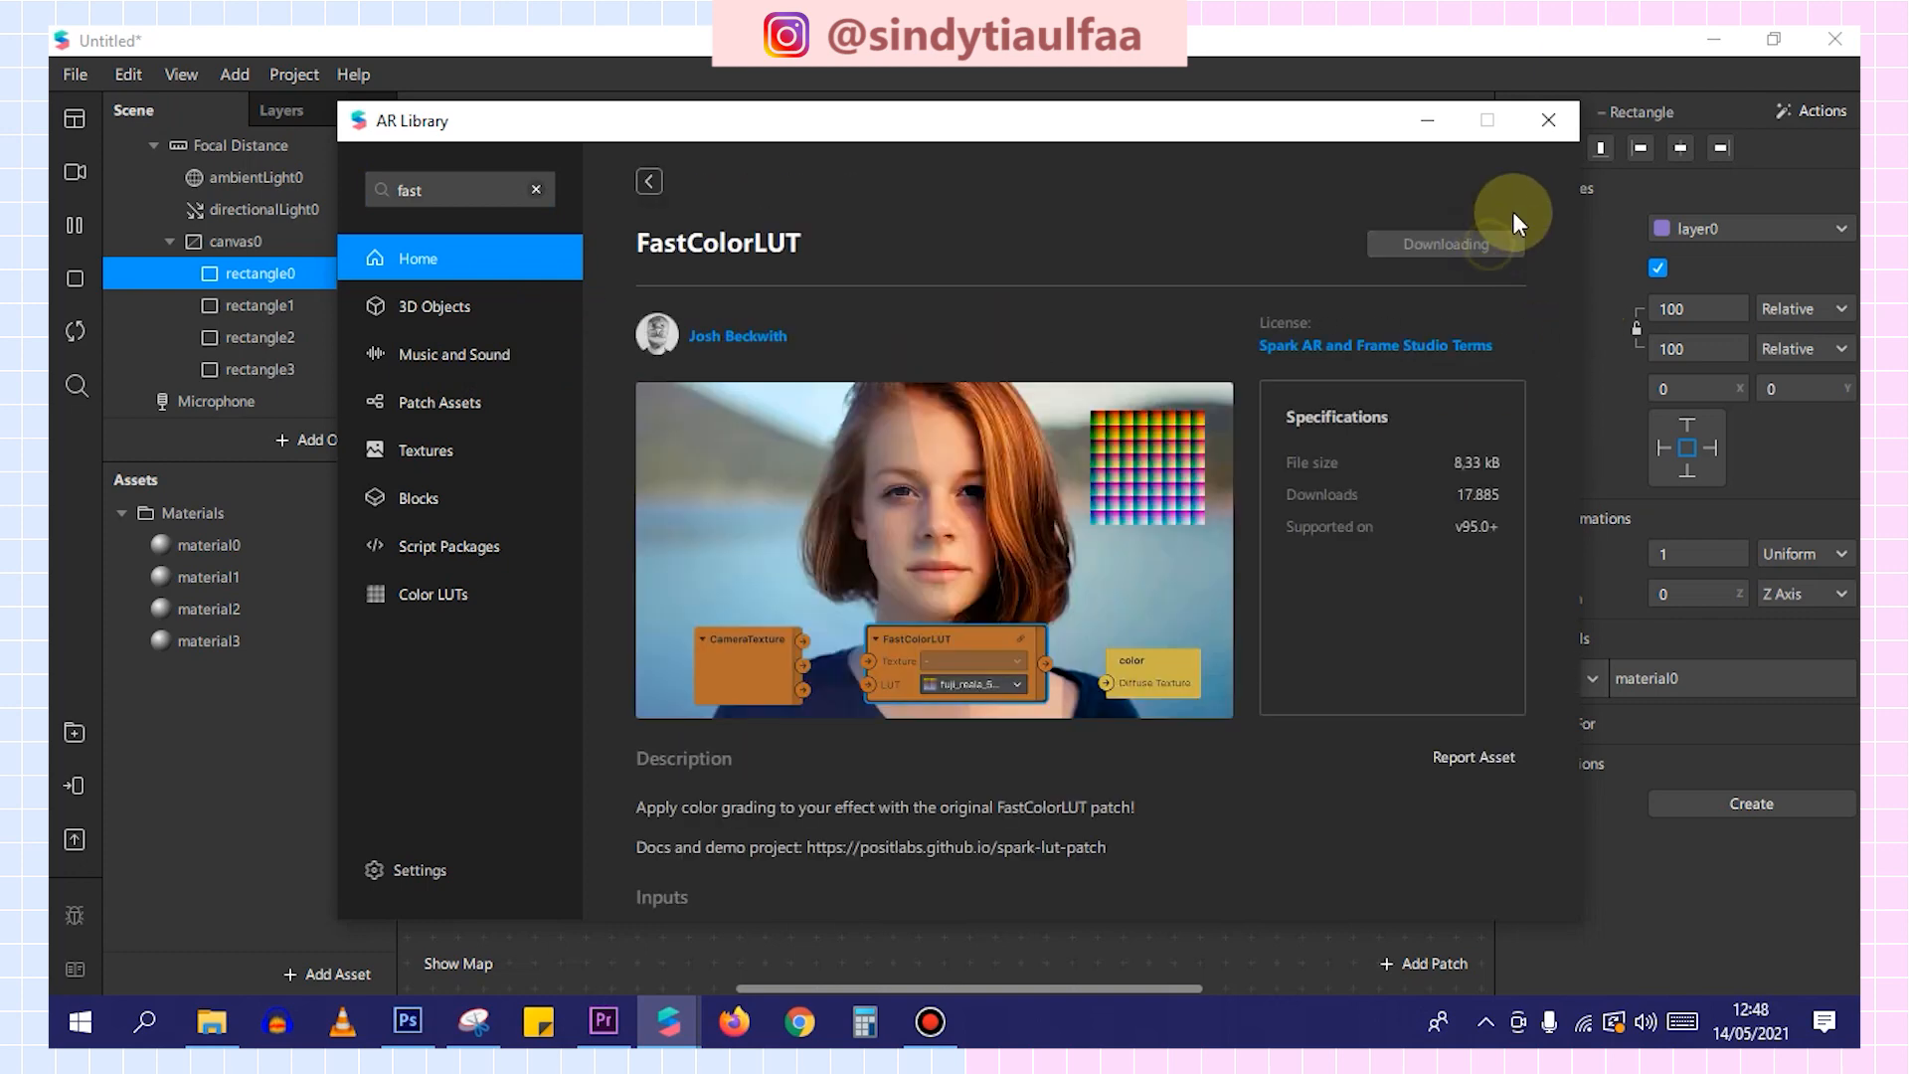
left_click(1531, 127)
left_click_drag(317, 699, 909, 656)
Create Diffuse Texture patches for material0 through material3 and arrange them in a column beside FastColorLUT.
left_click(277, 640)
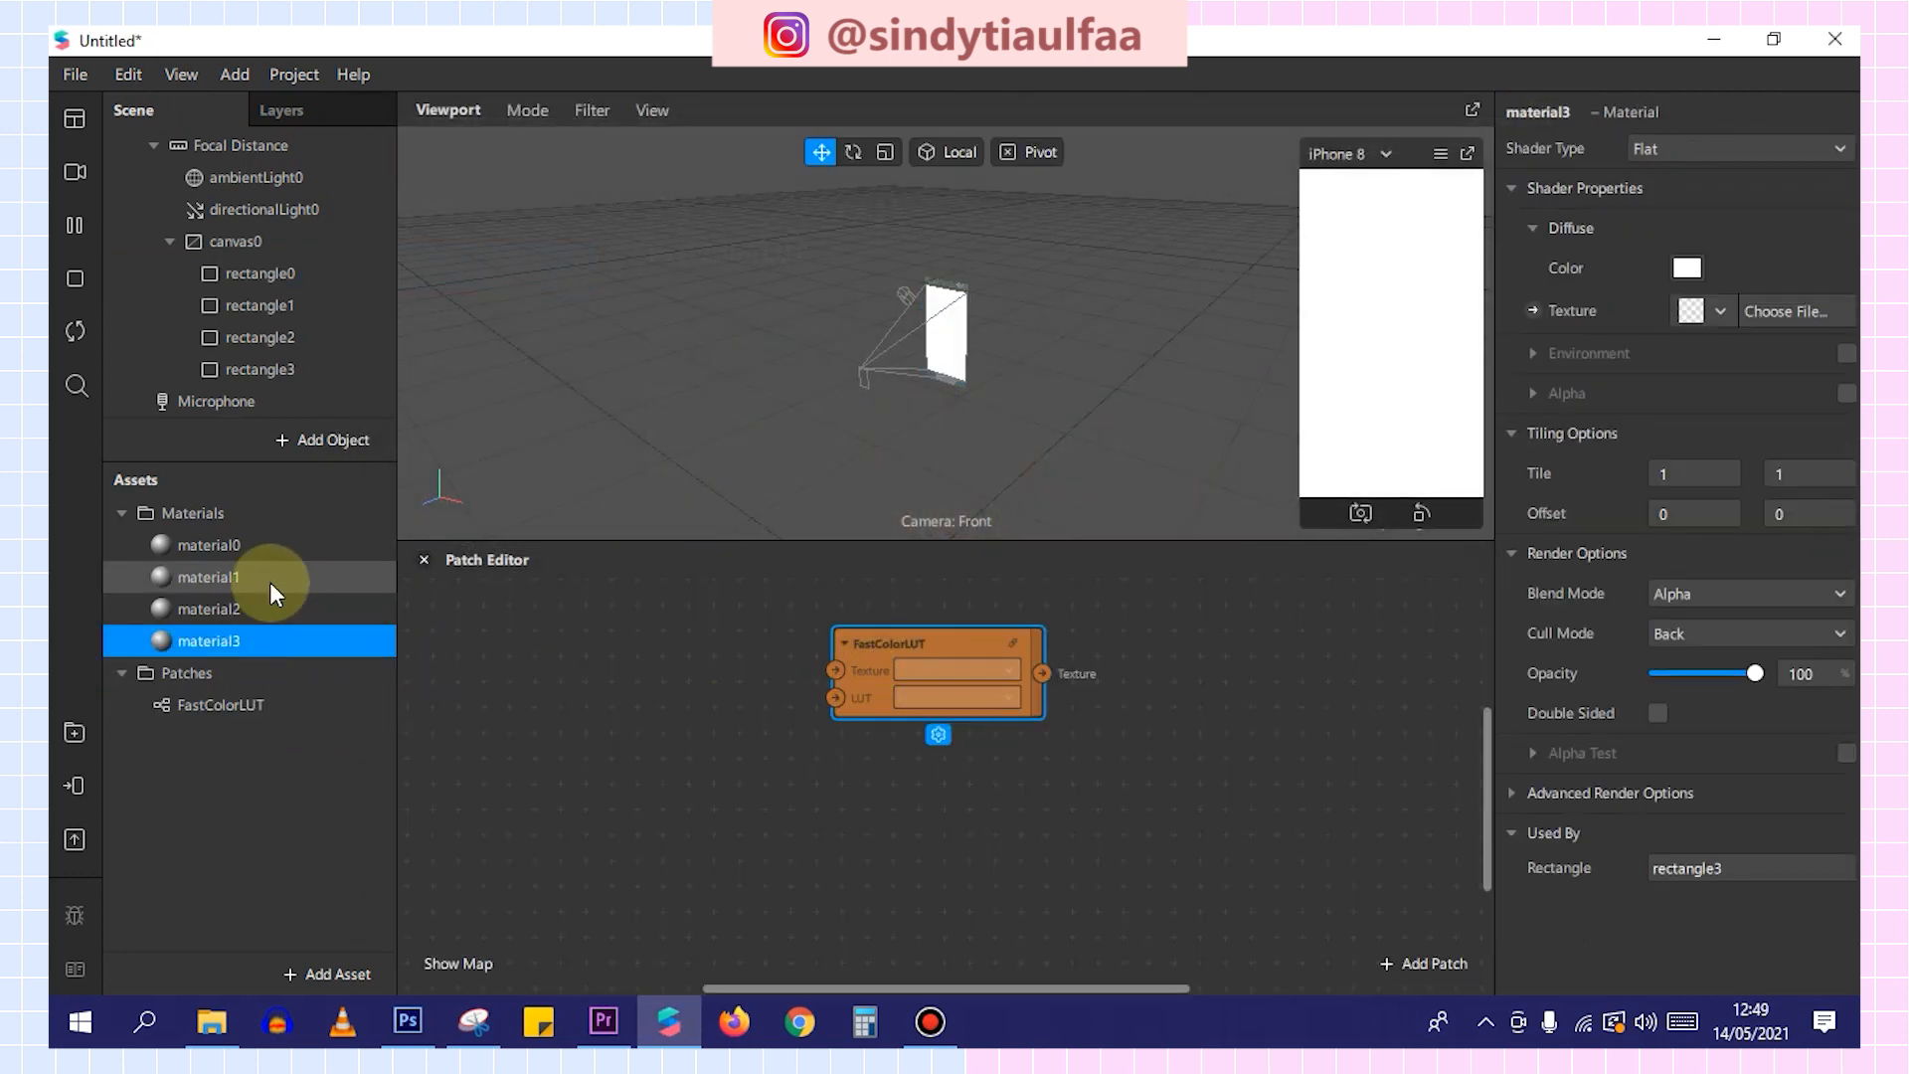
left_click(280, 549, "shift")
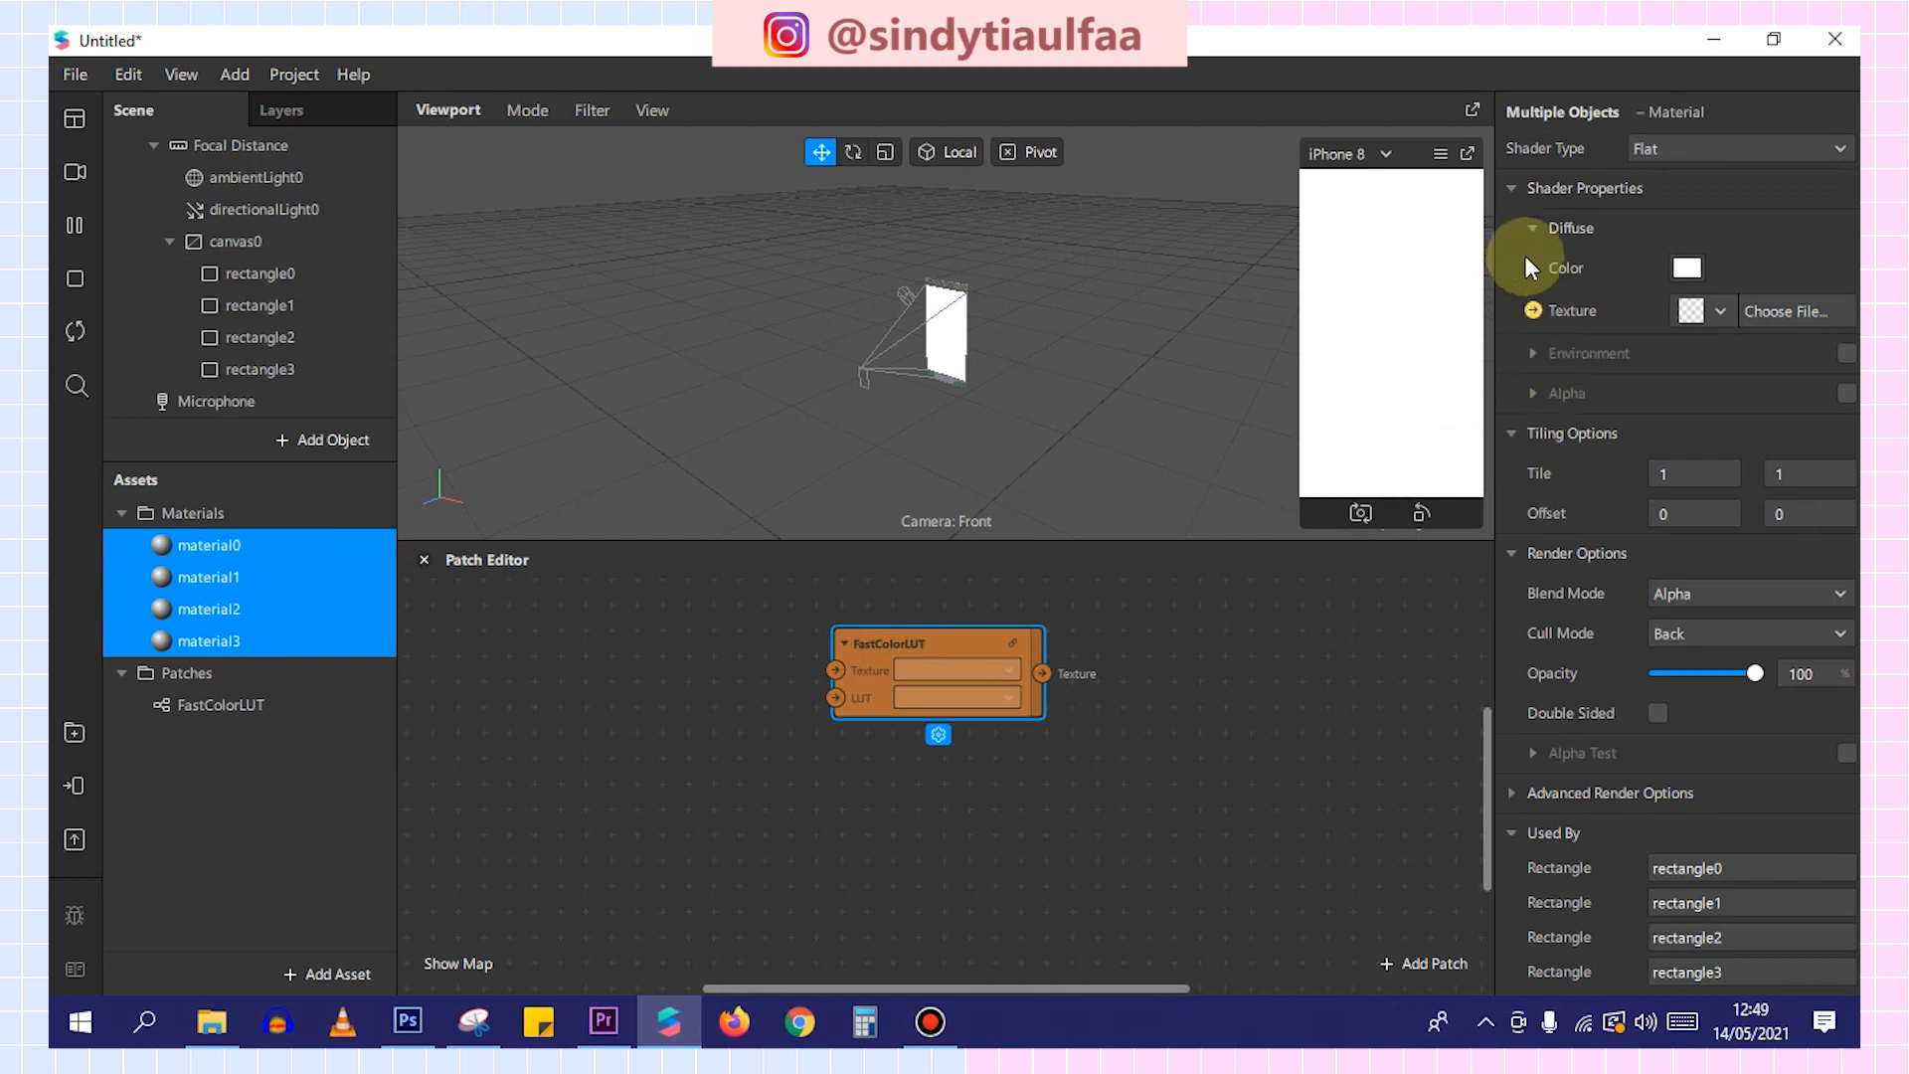
left_click(1534, 311)
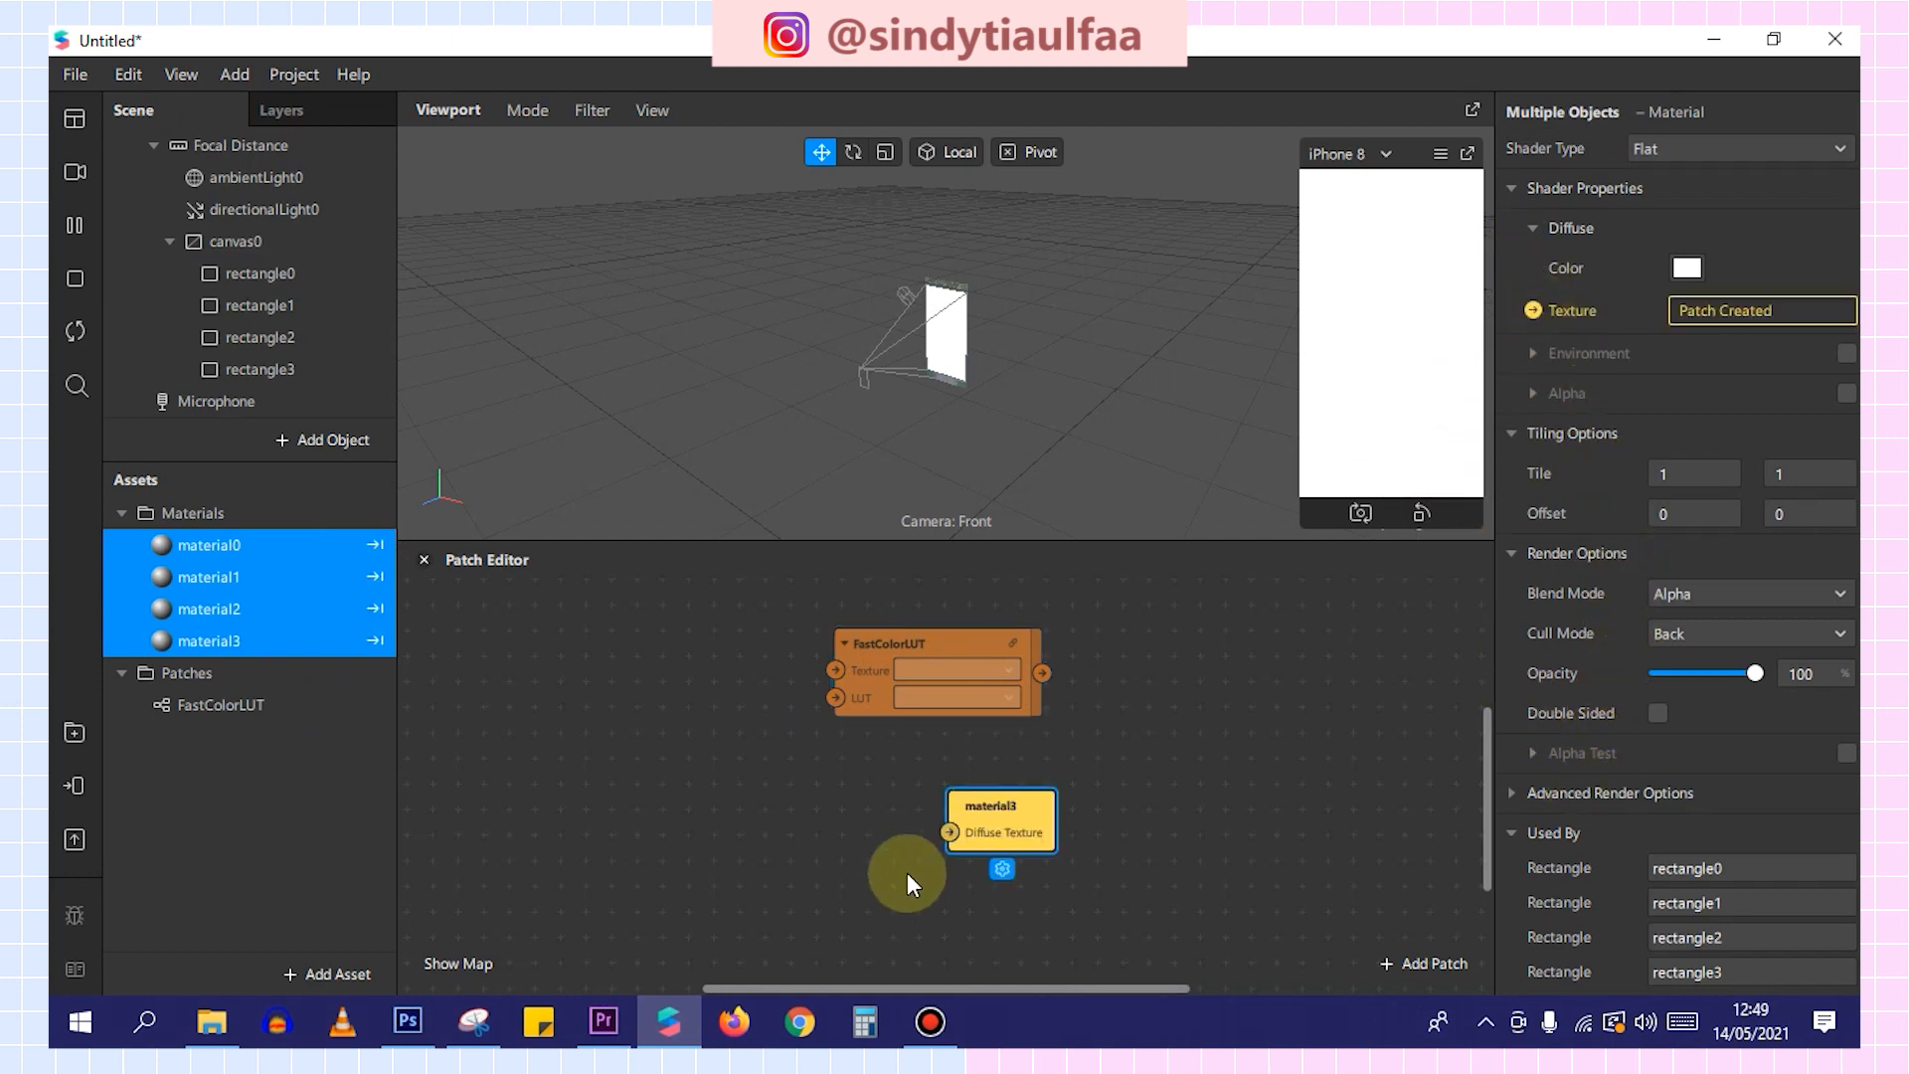
left_click_drag(1021, 808, 1229, 844)
left_click_drag(1052, 825, 1233, 589)
left_click(1407, 703)
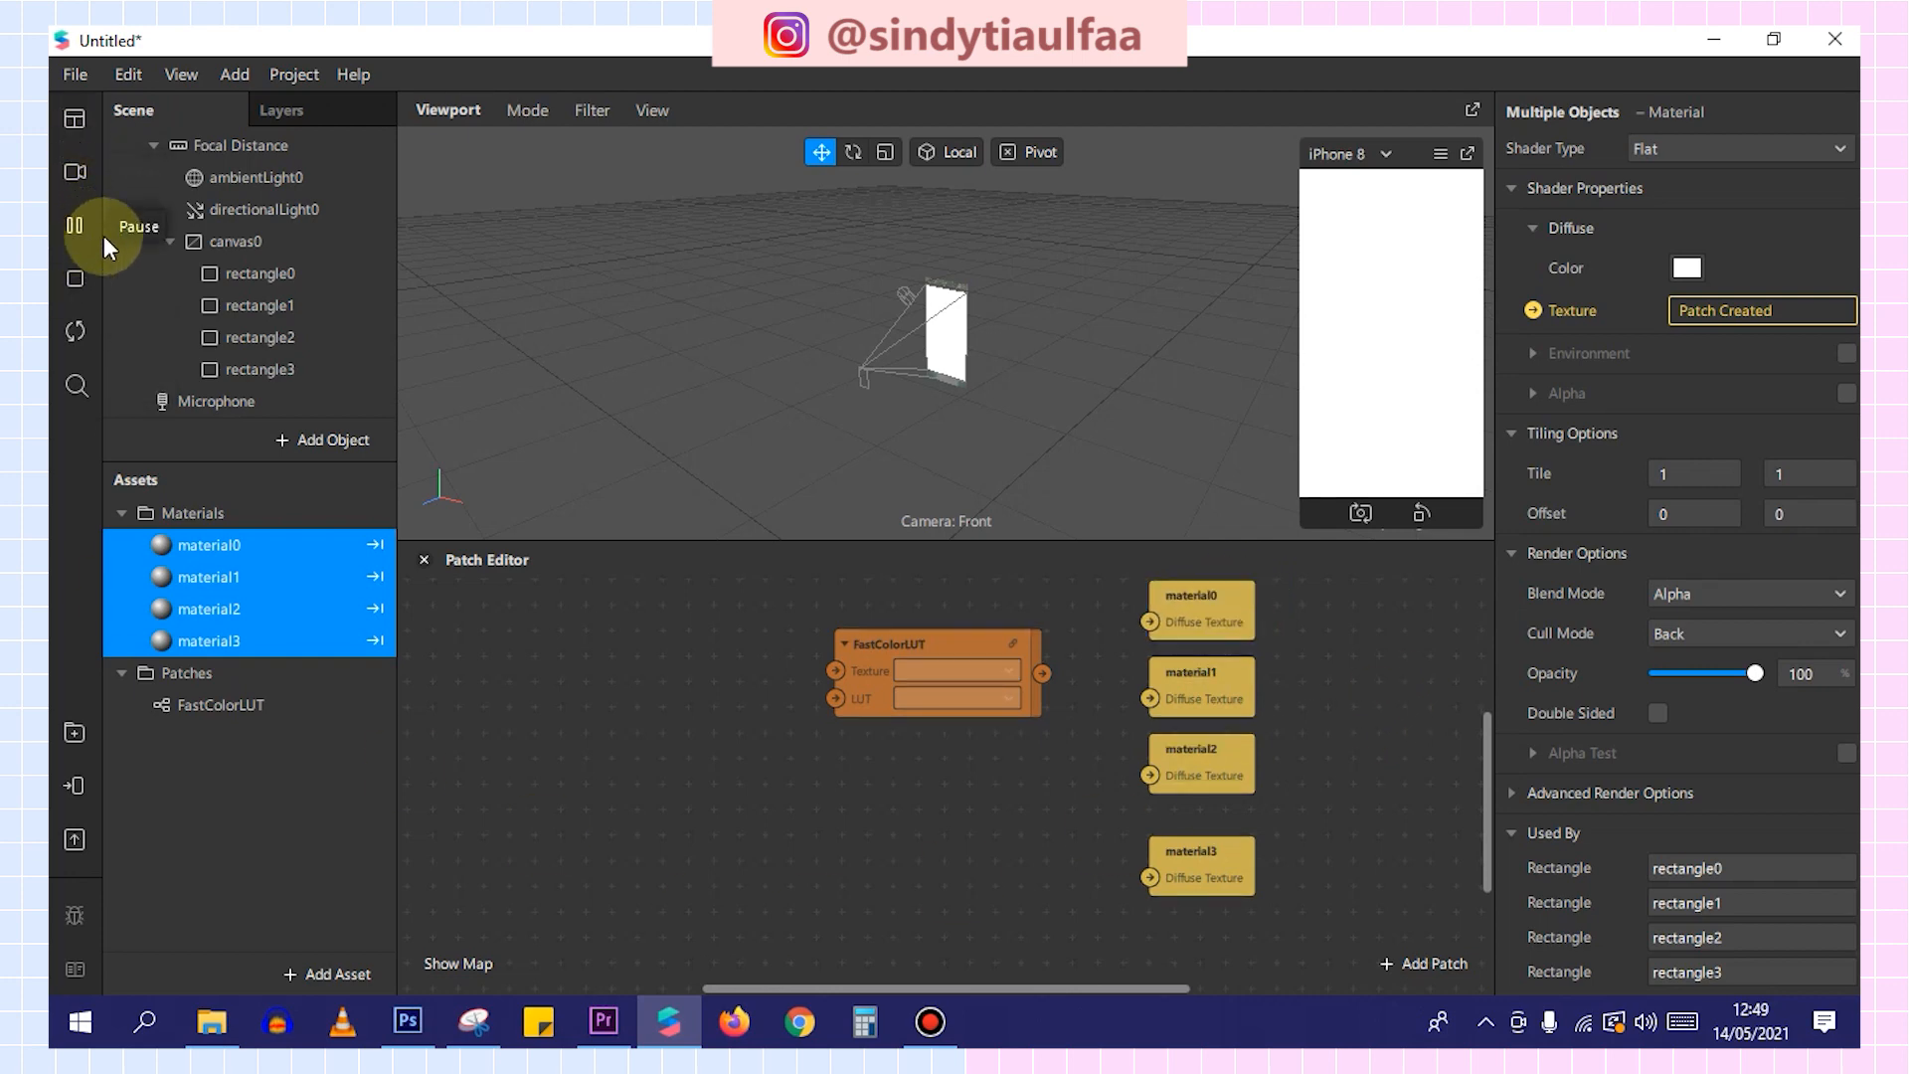
Extract the Camera's texture, add it as a patch and connect its colour output to FastColorLUT's Texture input.
scroll(195, 151, "up", 2)
left_click(187, 173)
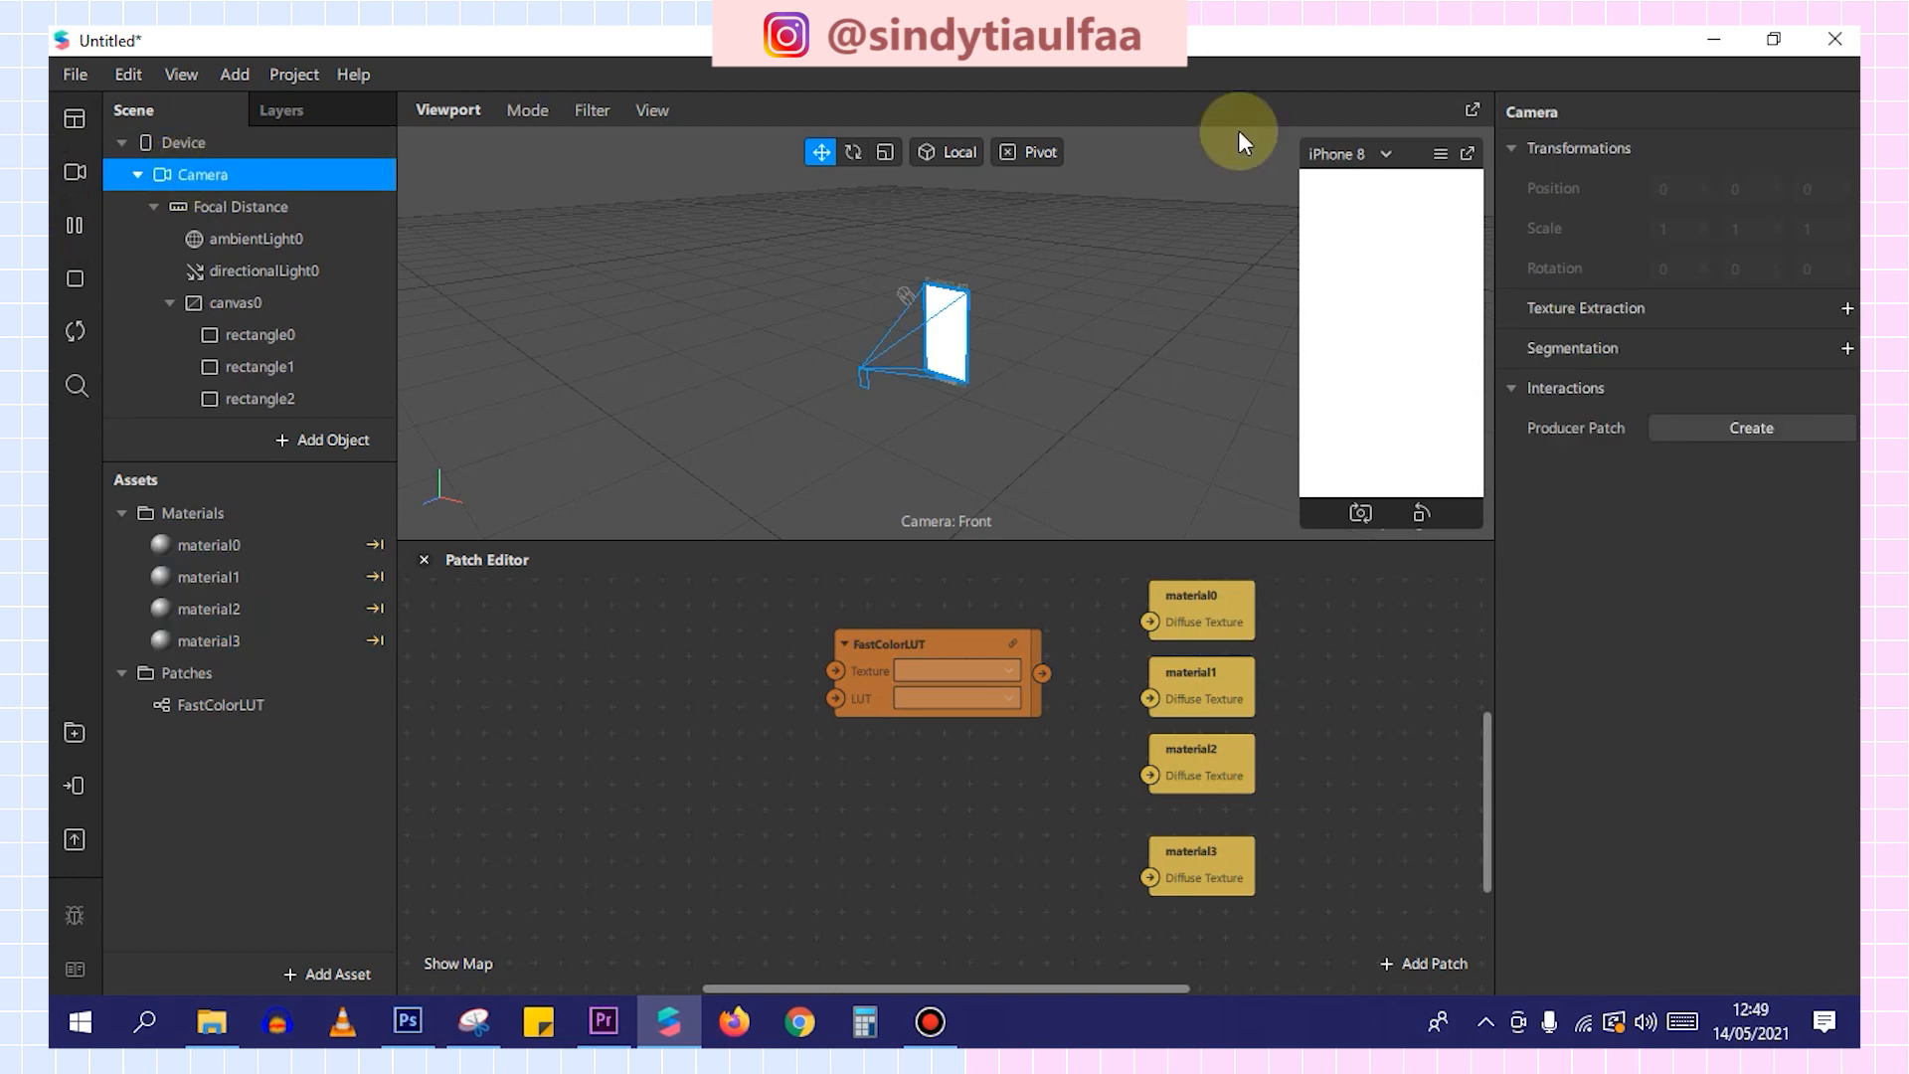
left_click(1847, 309)
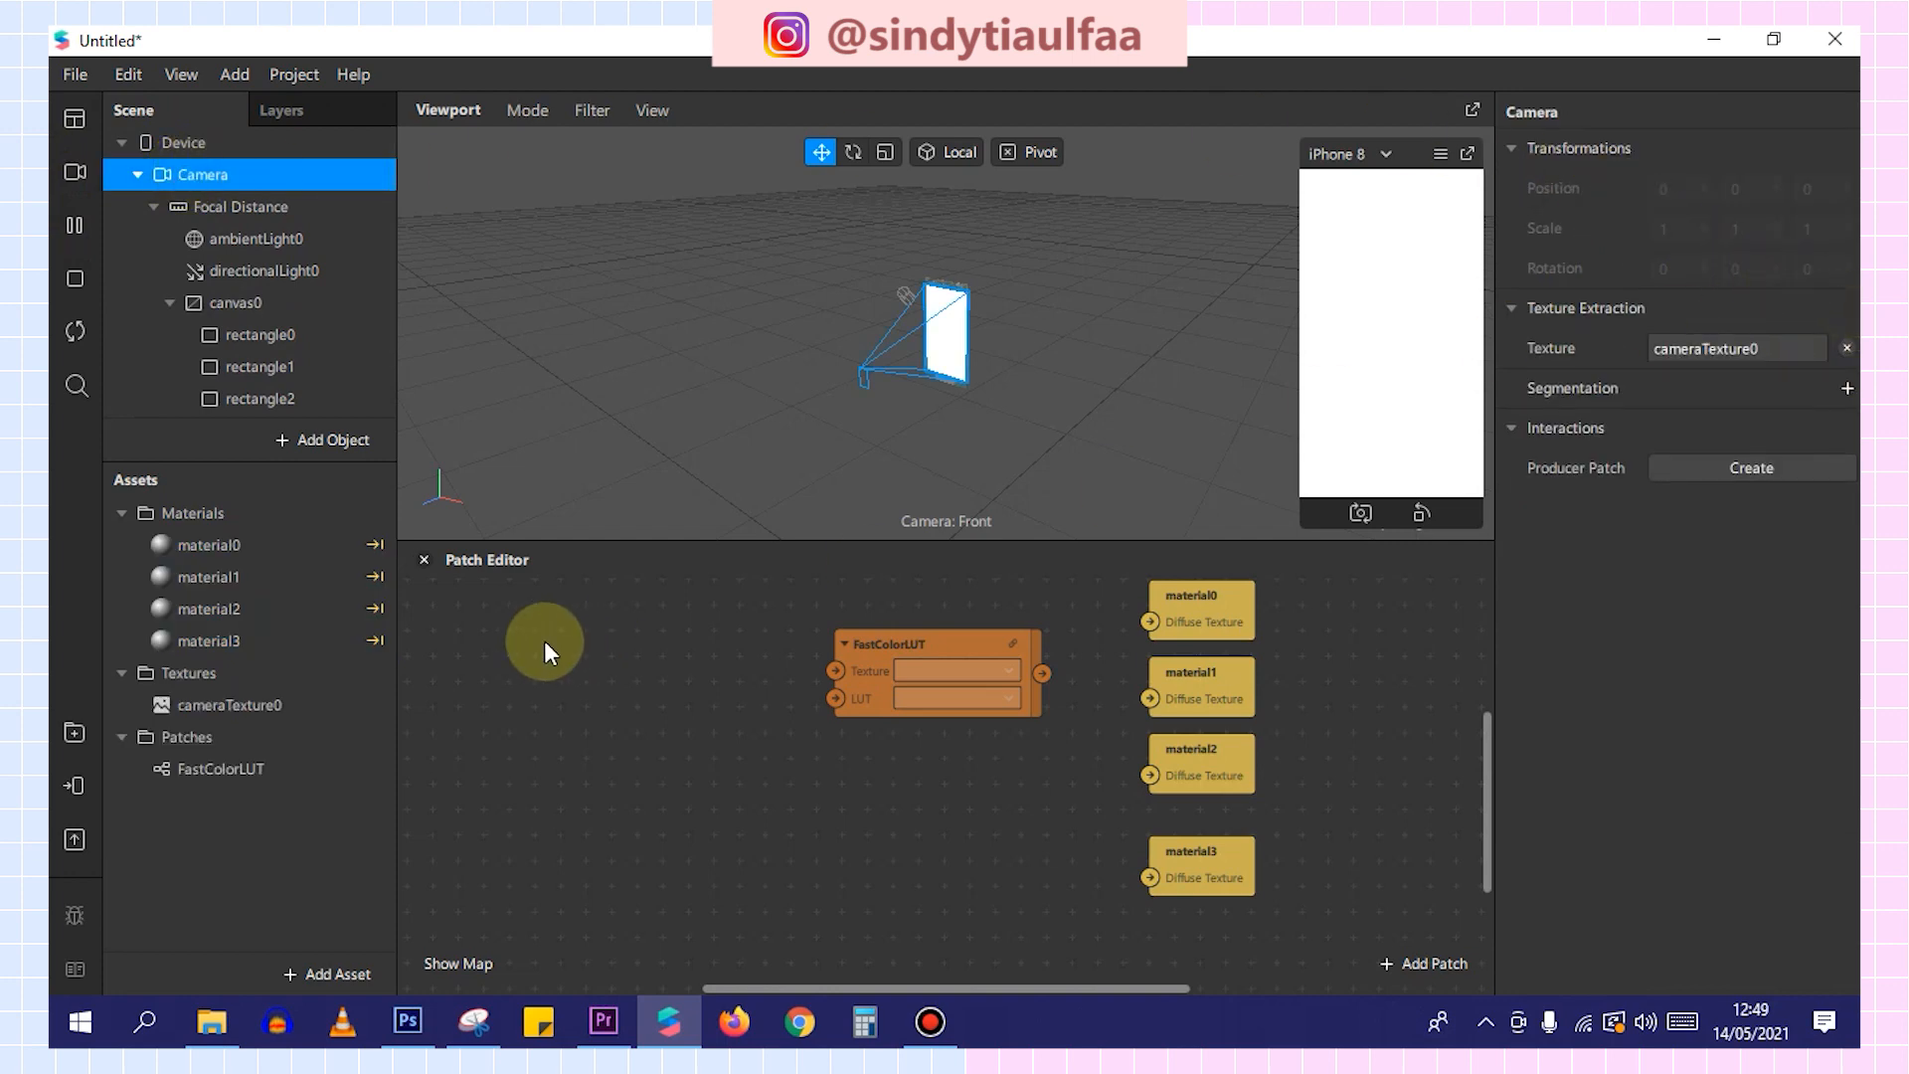
left_click_drag(205, 705, 616, 652)
left_click_drag(738, 645, 836, 672)
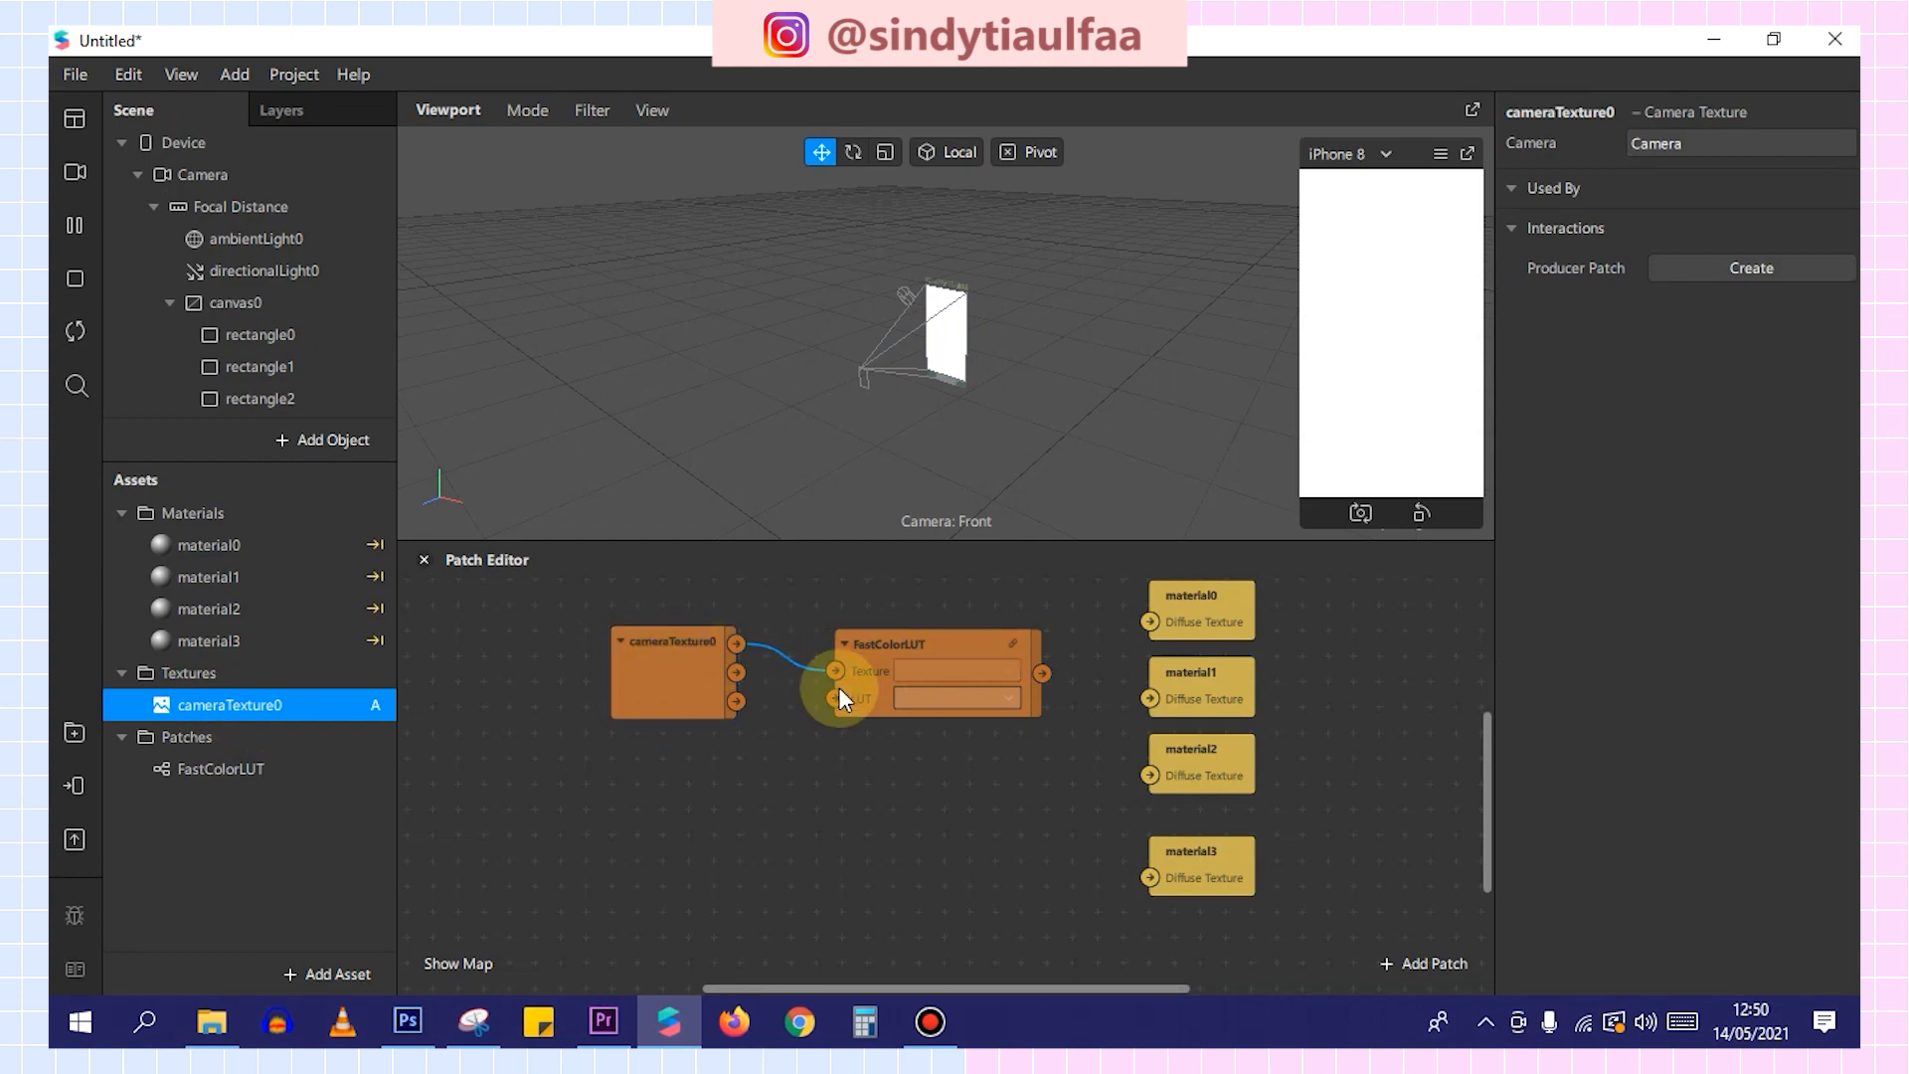
left_click(211, 1022)
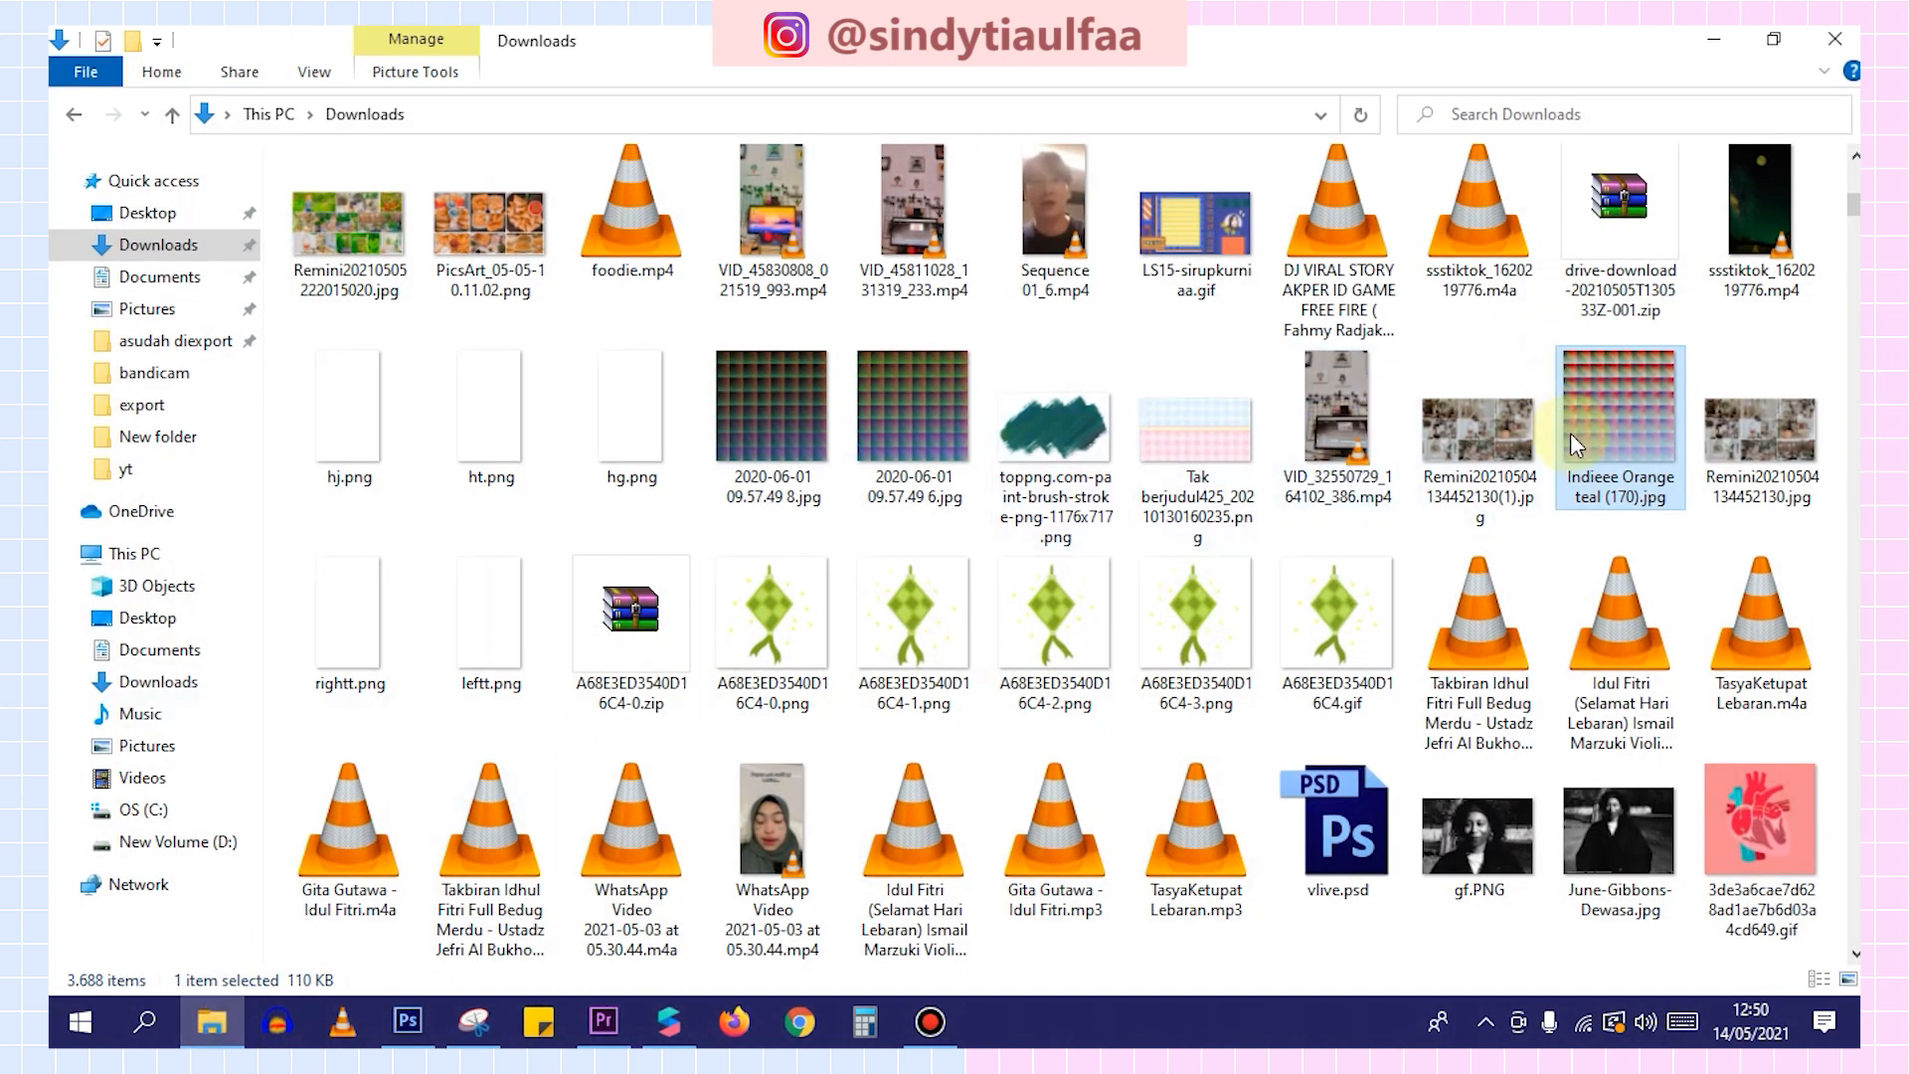
left_click(1441, 465)
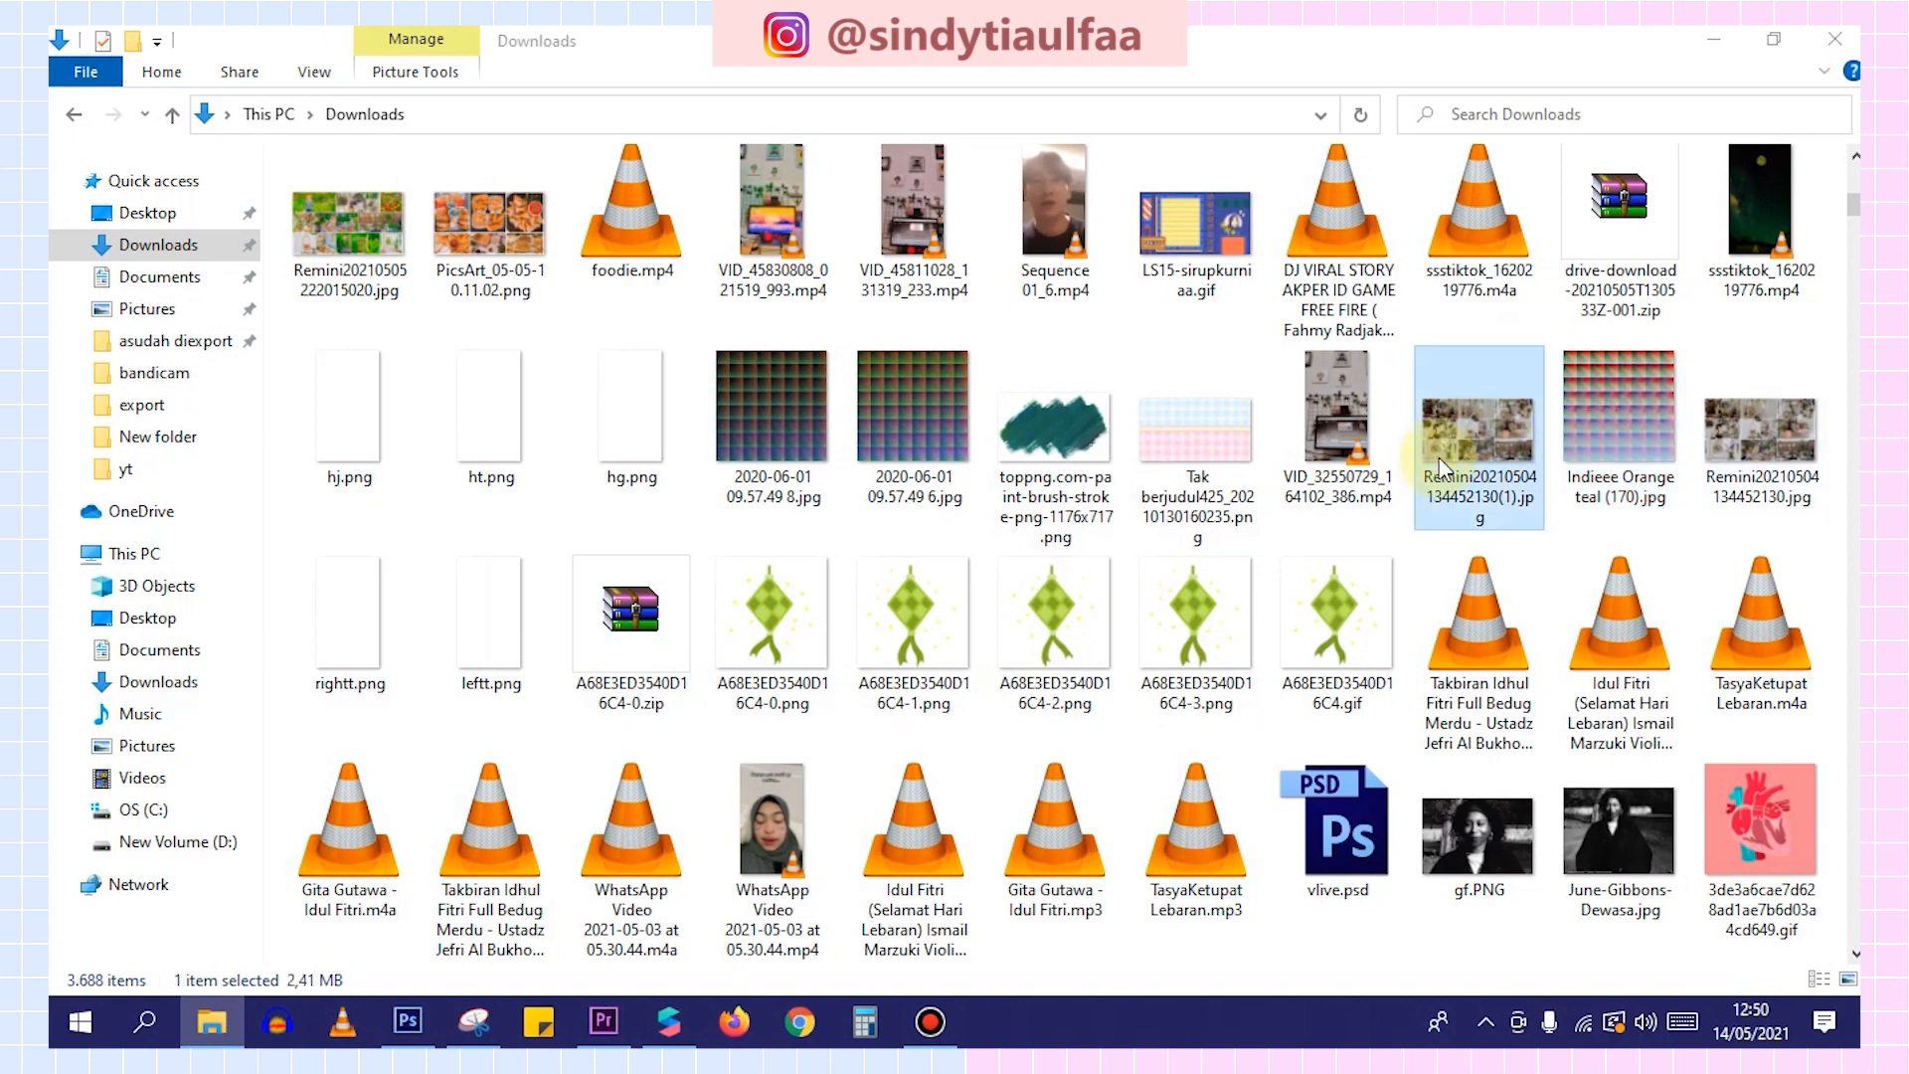
double_click(1441, 465)
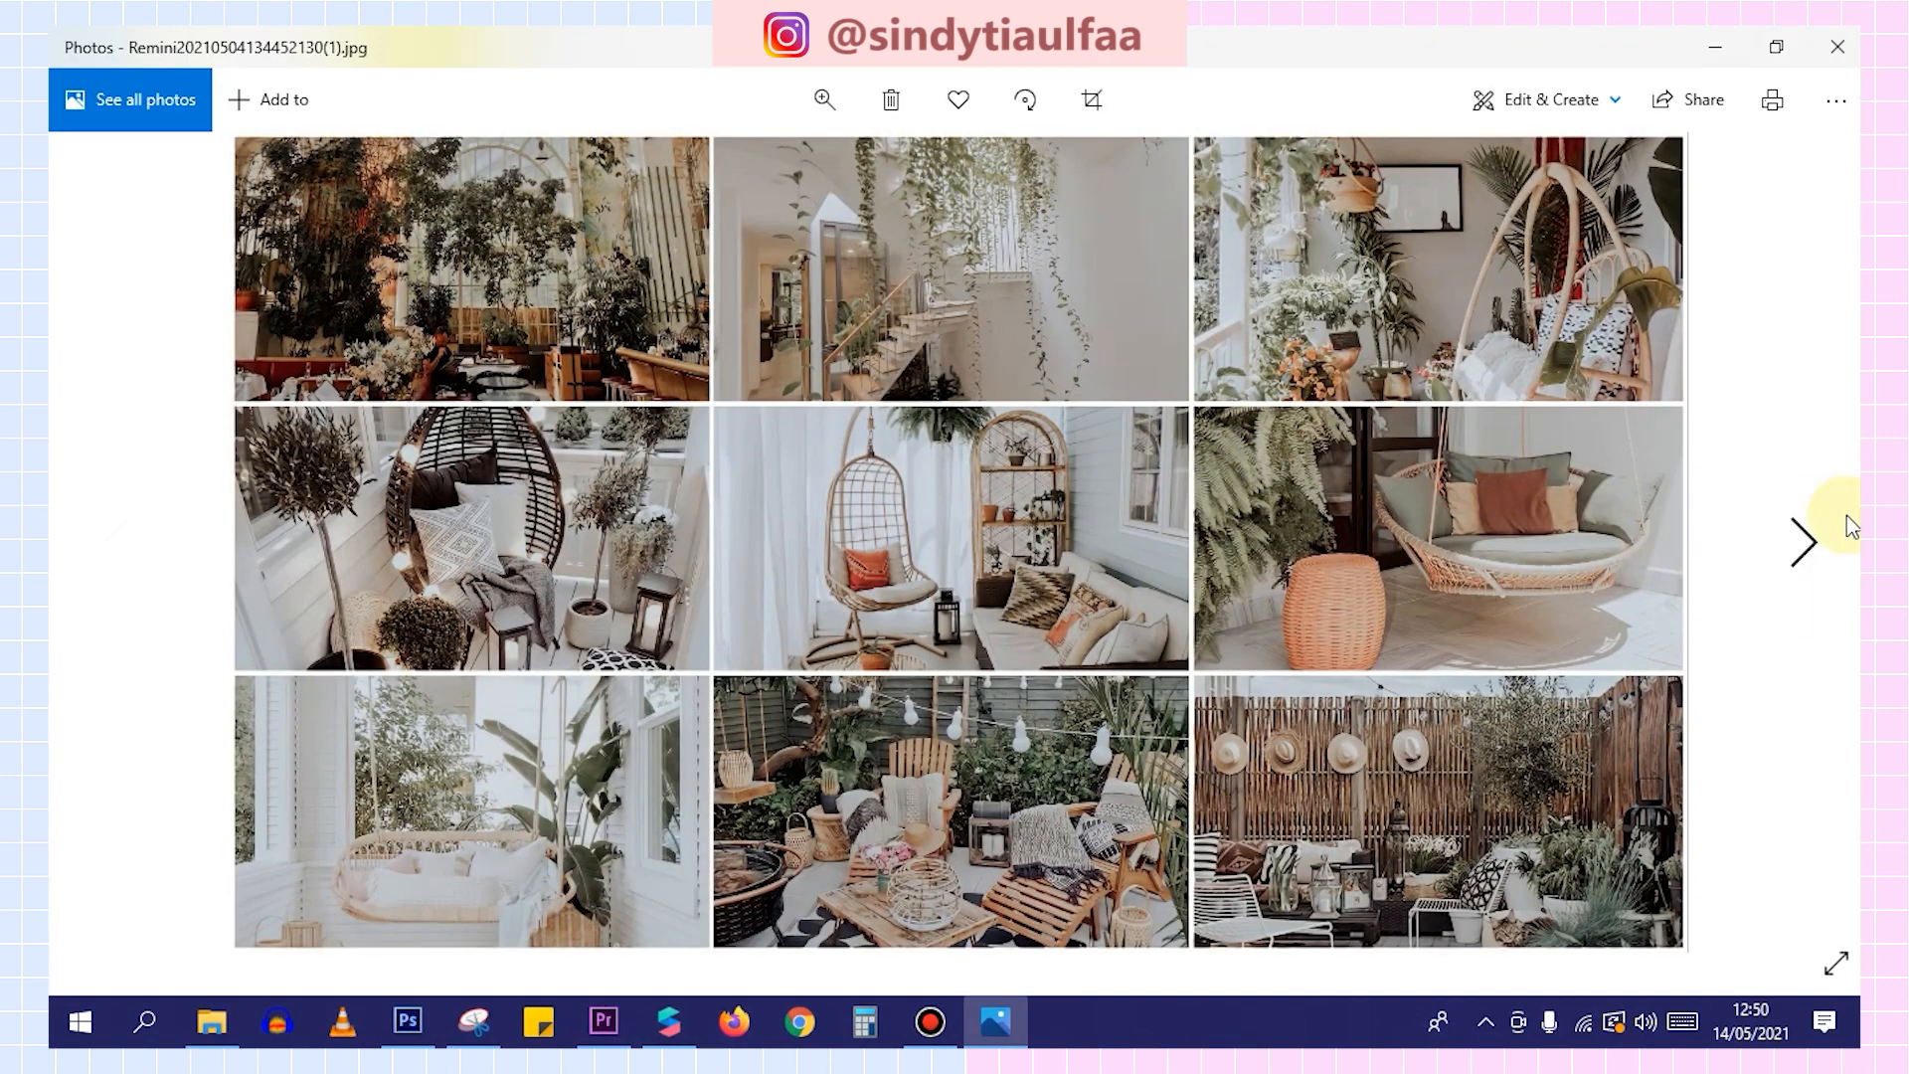
left_click(1847, 515)
left_click(1837, 46)
Import Indieee Orange teal (170).jpg from Downloads into the Spark AR assets and set the texture to no compression.
left_click_drag(1620, 427, 277, 907)
scroll(1756, 445, "down", 1)
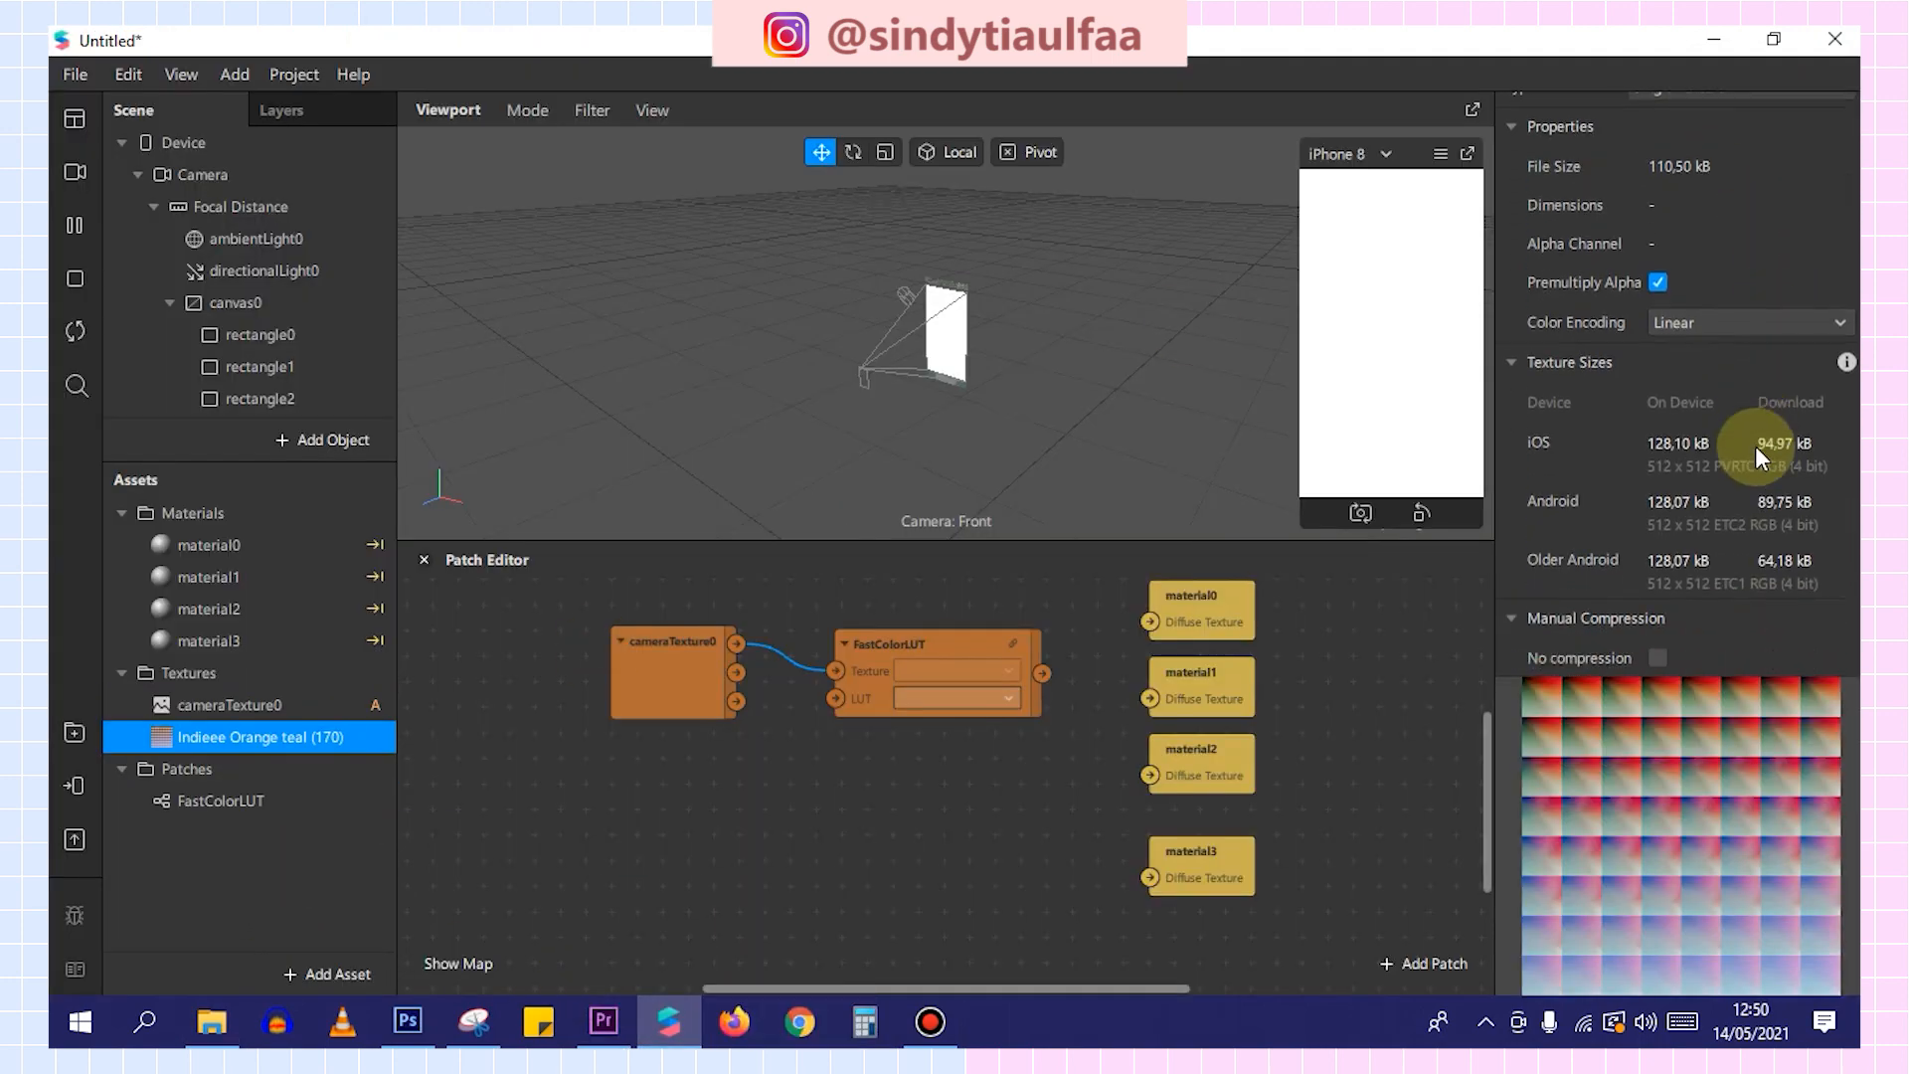
scroll(1755, 445, "down", 1)
left_click(1656, 587)
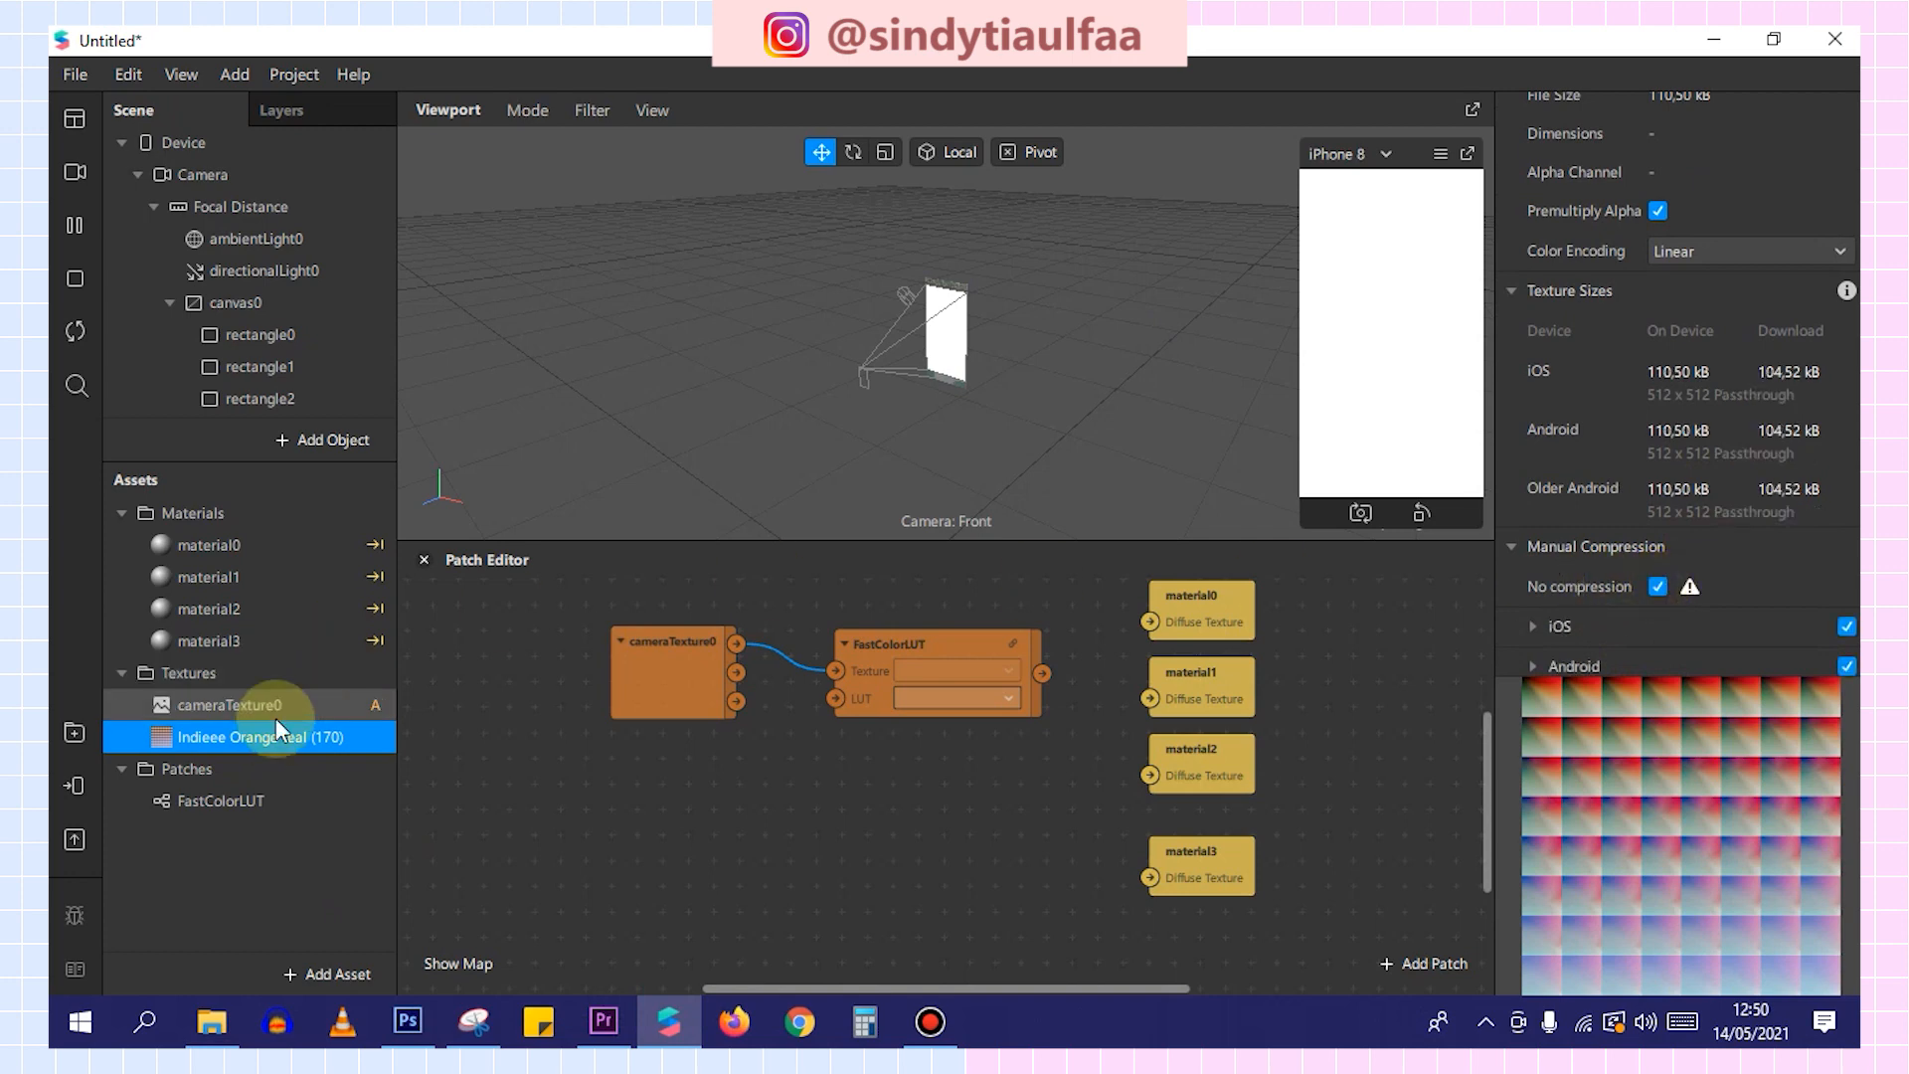
Choose Indieee Orange teal (170) as FastColorLUT's LUT and connect its output to the Diffuse Texture of all four materials.
left_click(967, 700)
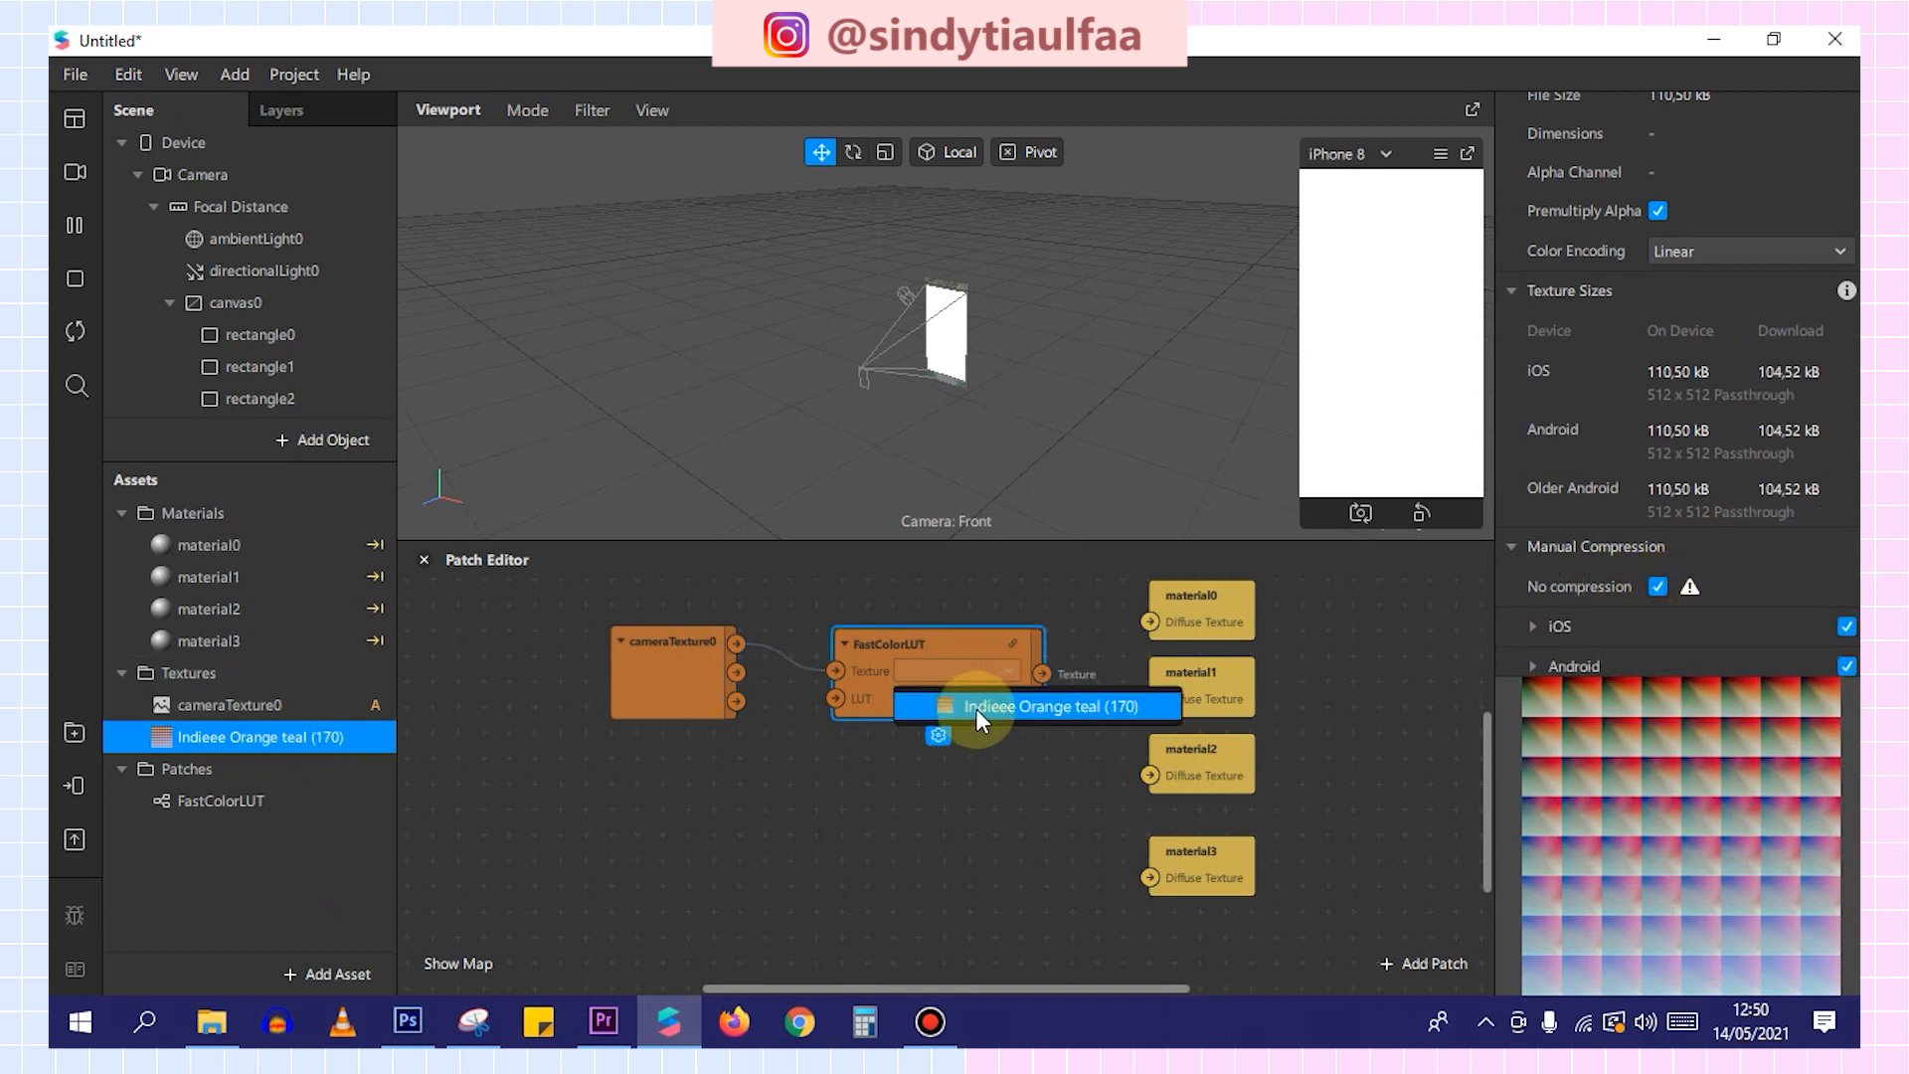
left_click(976, 707)
left_click_drag(1042, 673, 1150, 621)
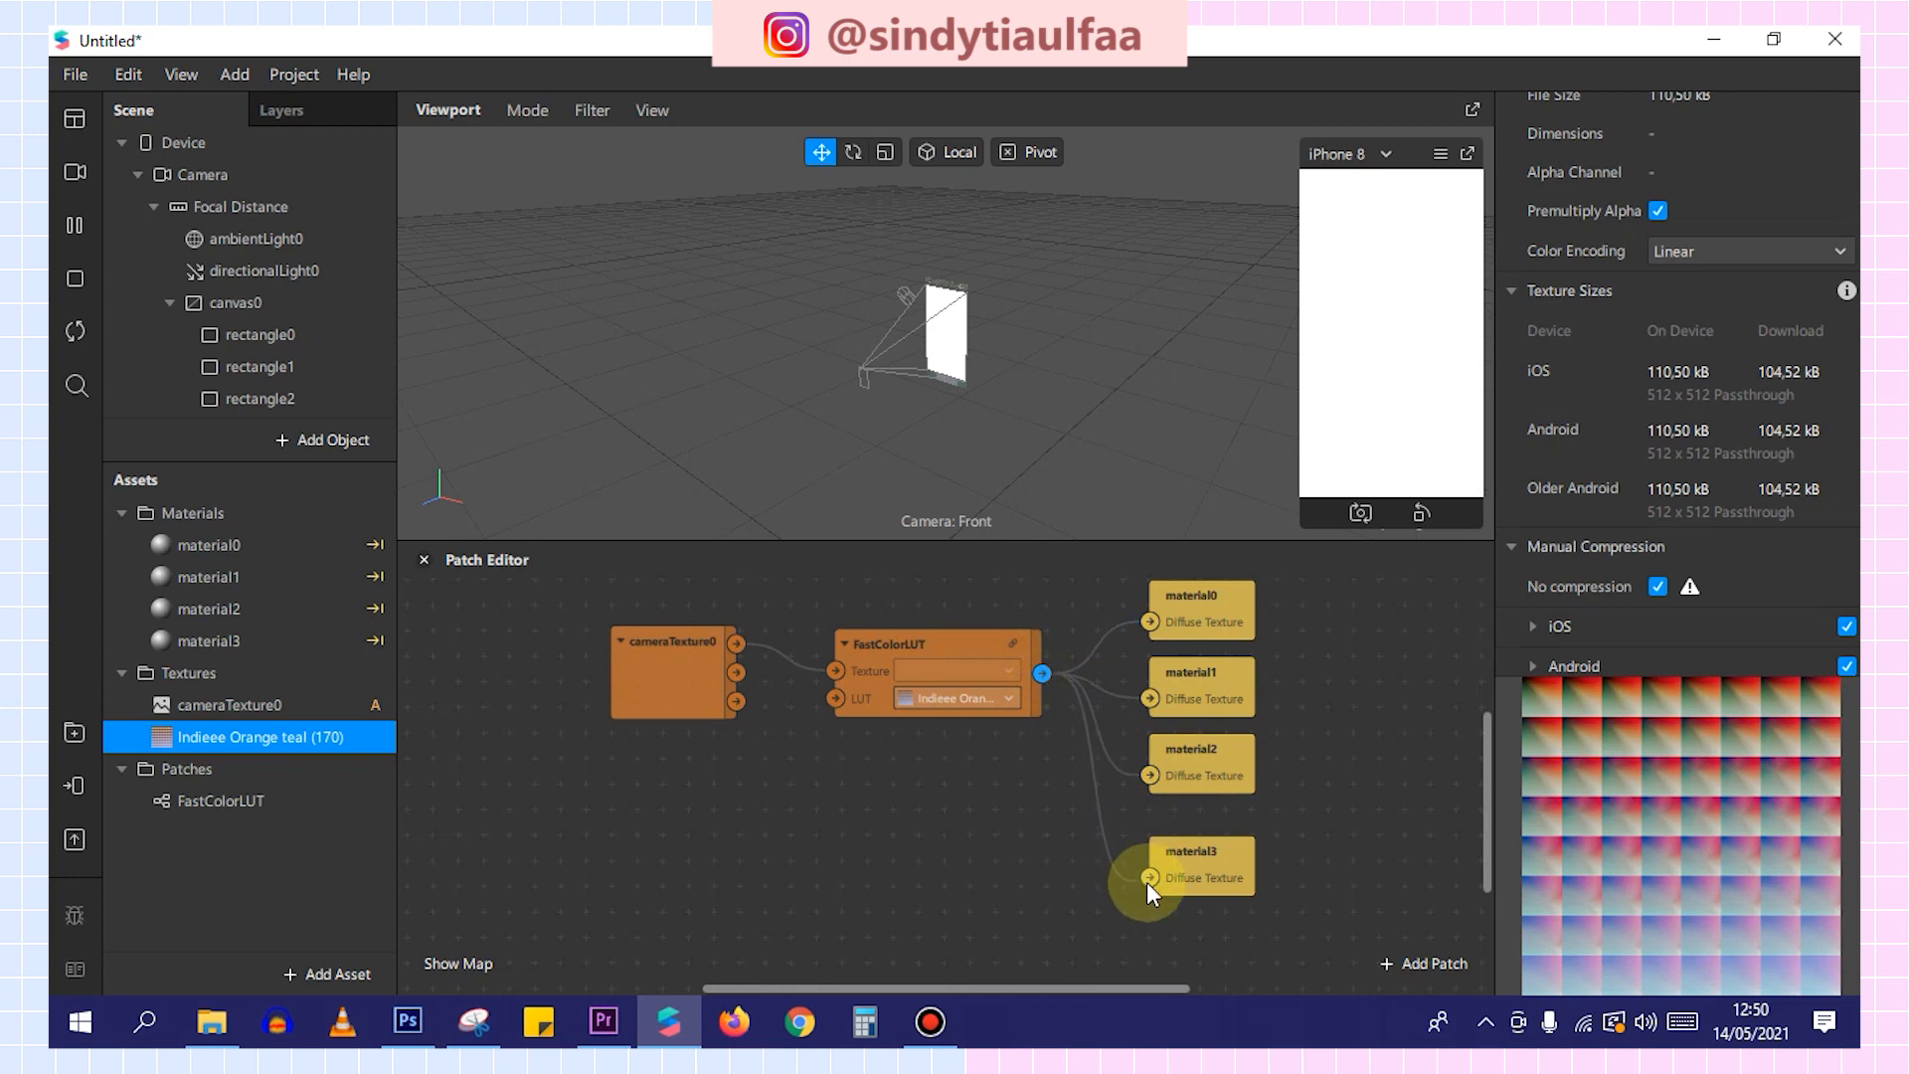
left_click_drag(1147, 881, 1149, 880)
Pause the preview video and set ambientLight0's intensity to 24%.
left_click(85, 211)
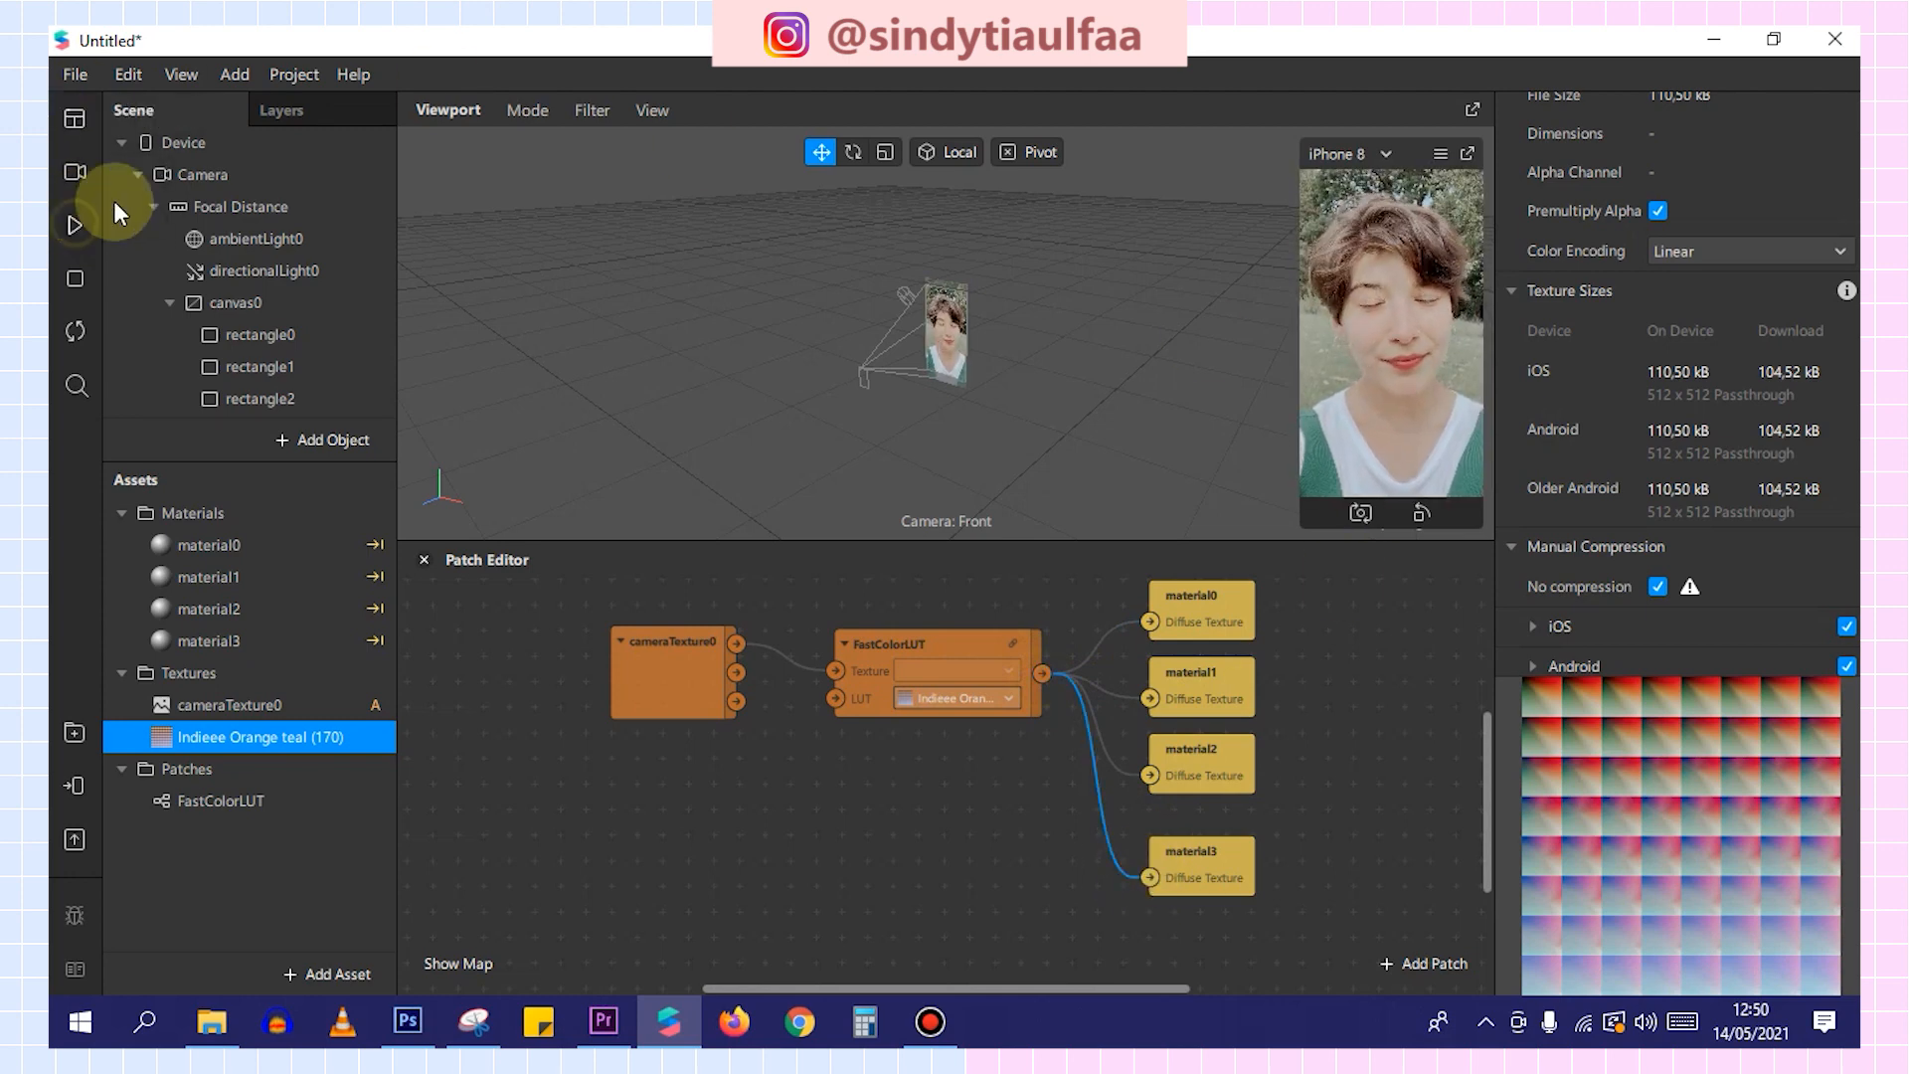
left_click(270, 242)
left_click(1805, 306)
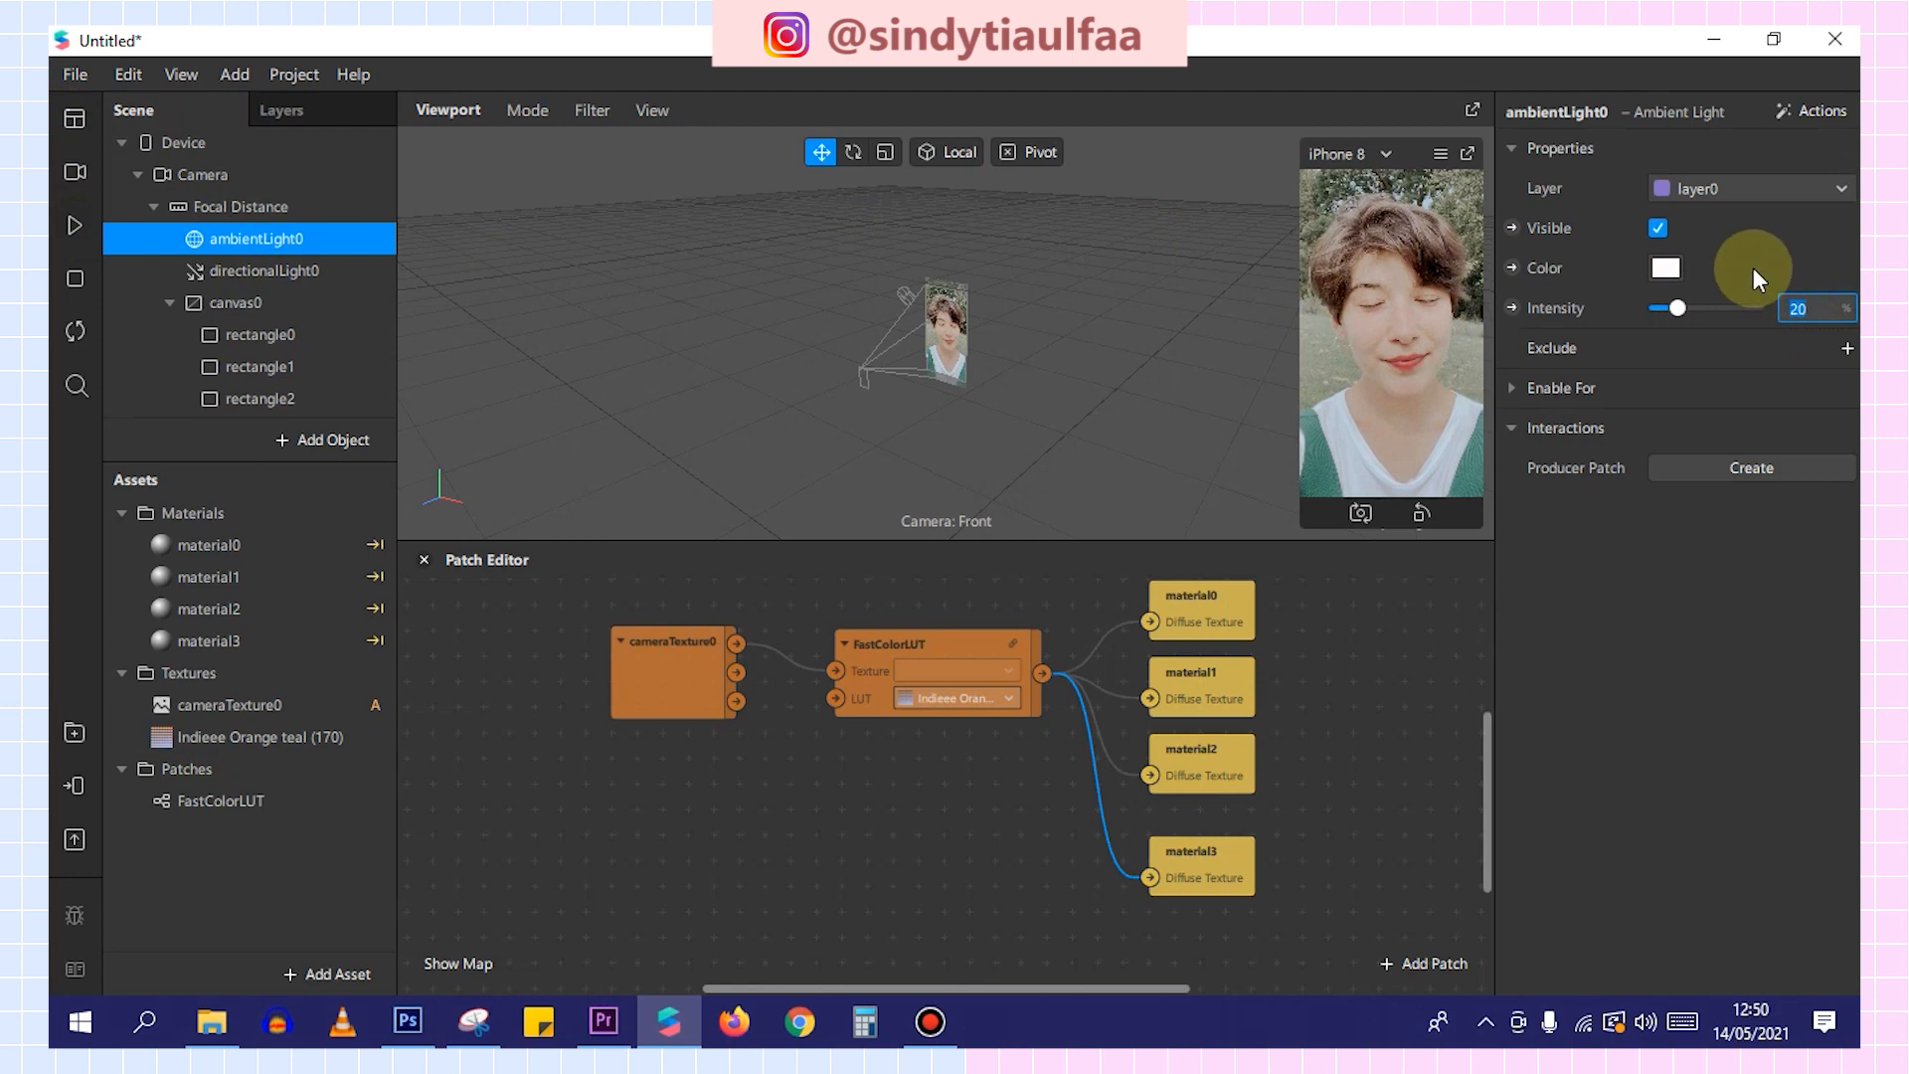
type("24")
key("Return")
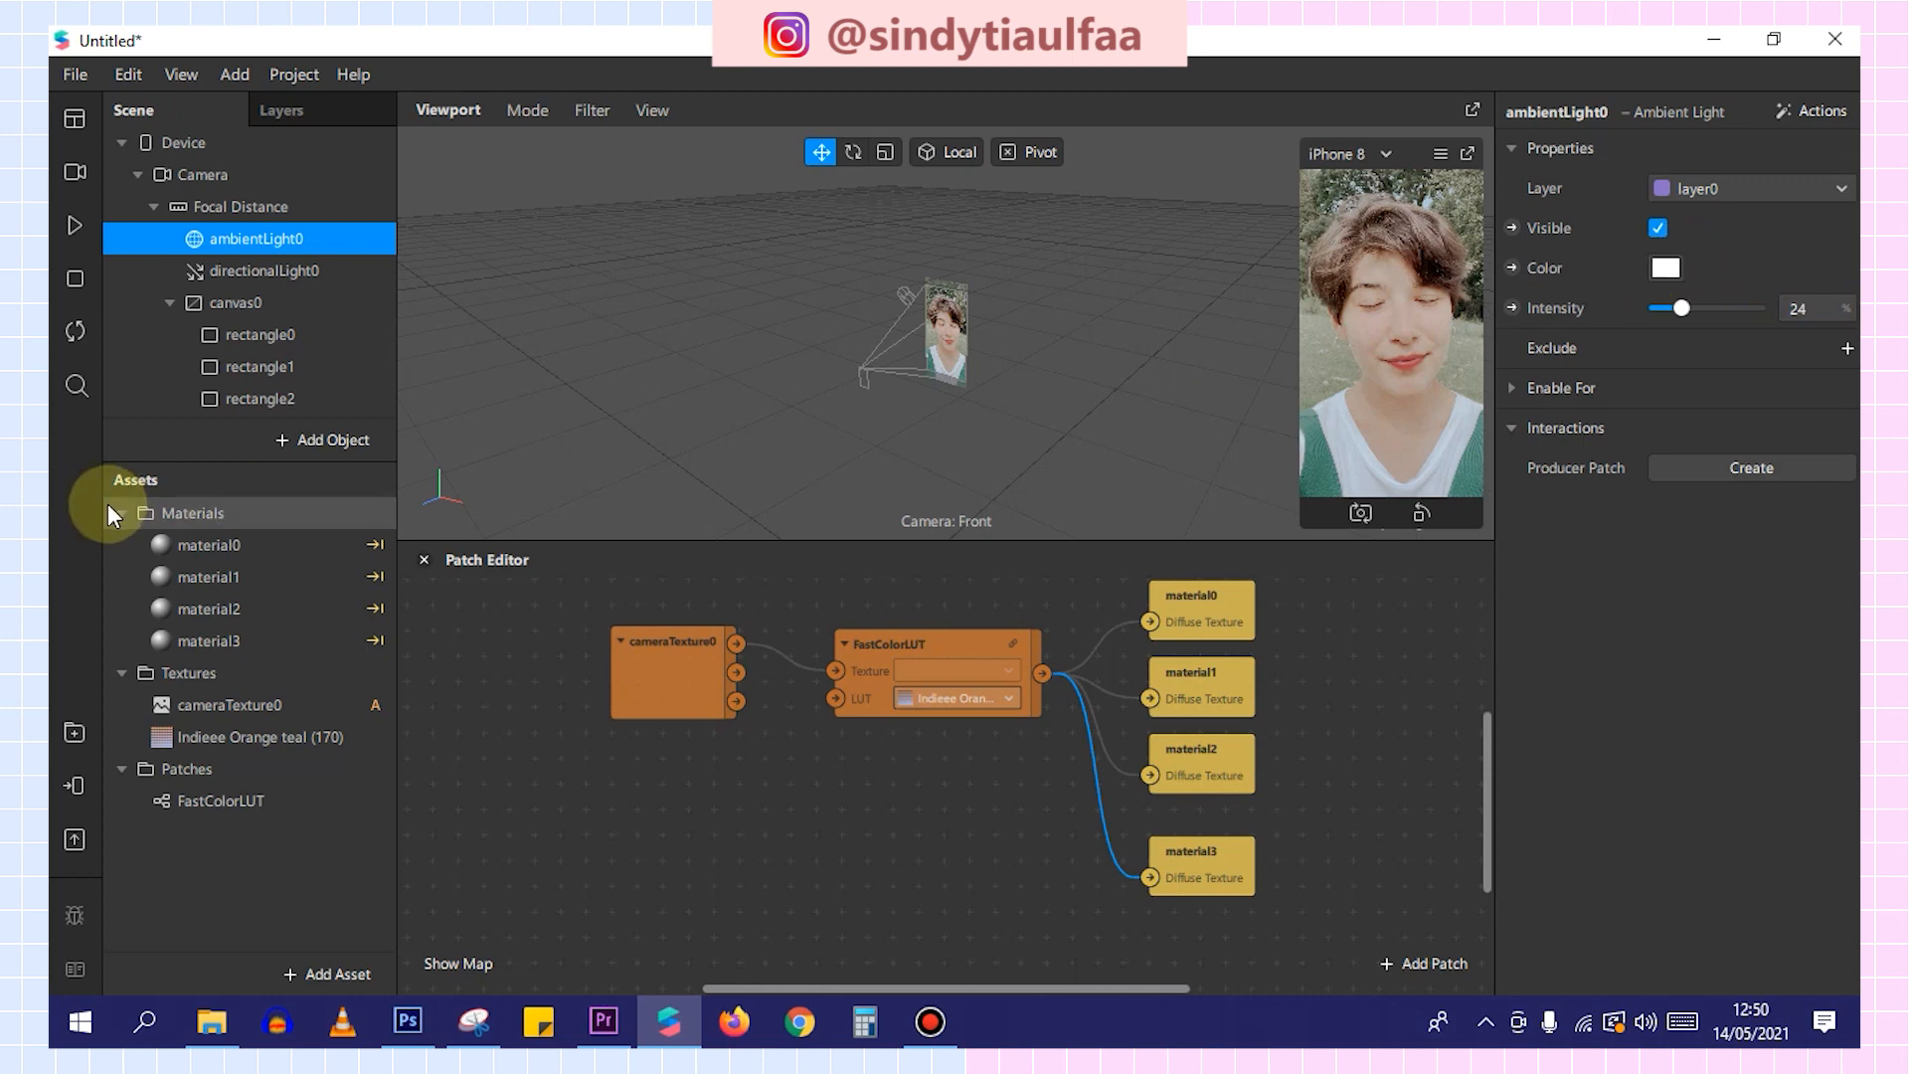
Set the shader type of material0 through material3 to Standard.
double_click(276, 550)
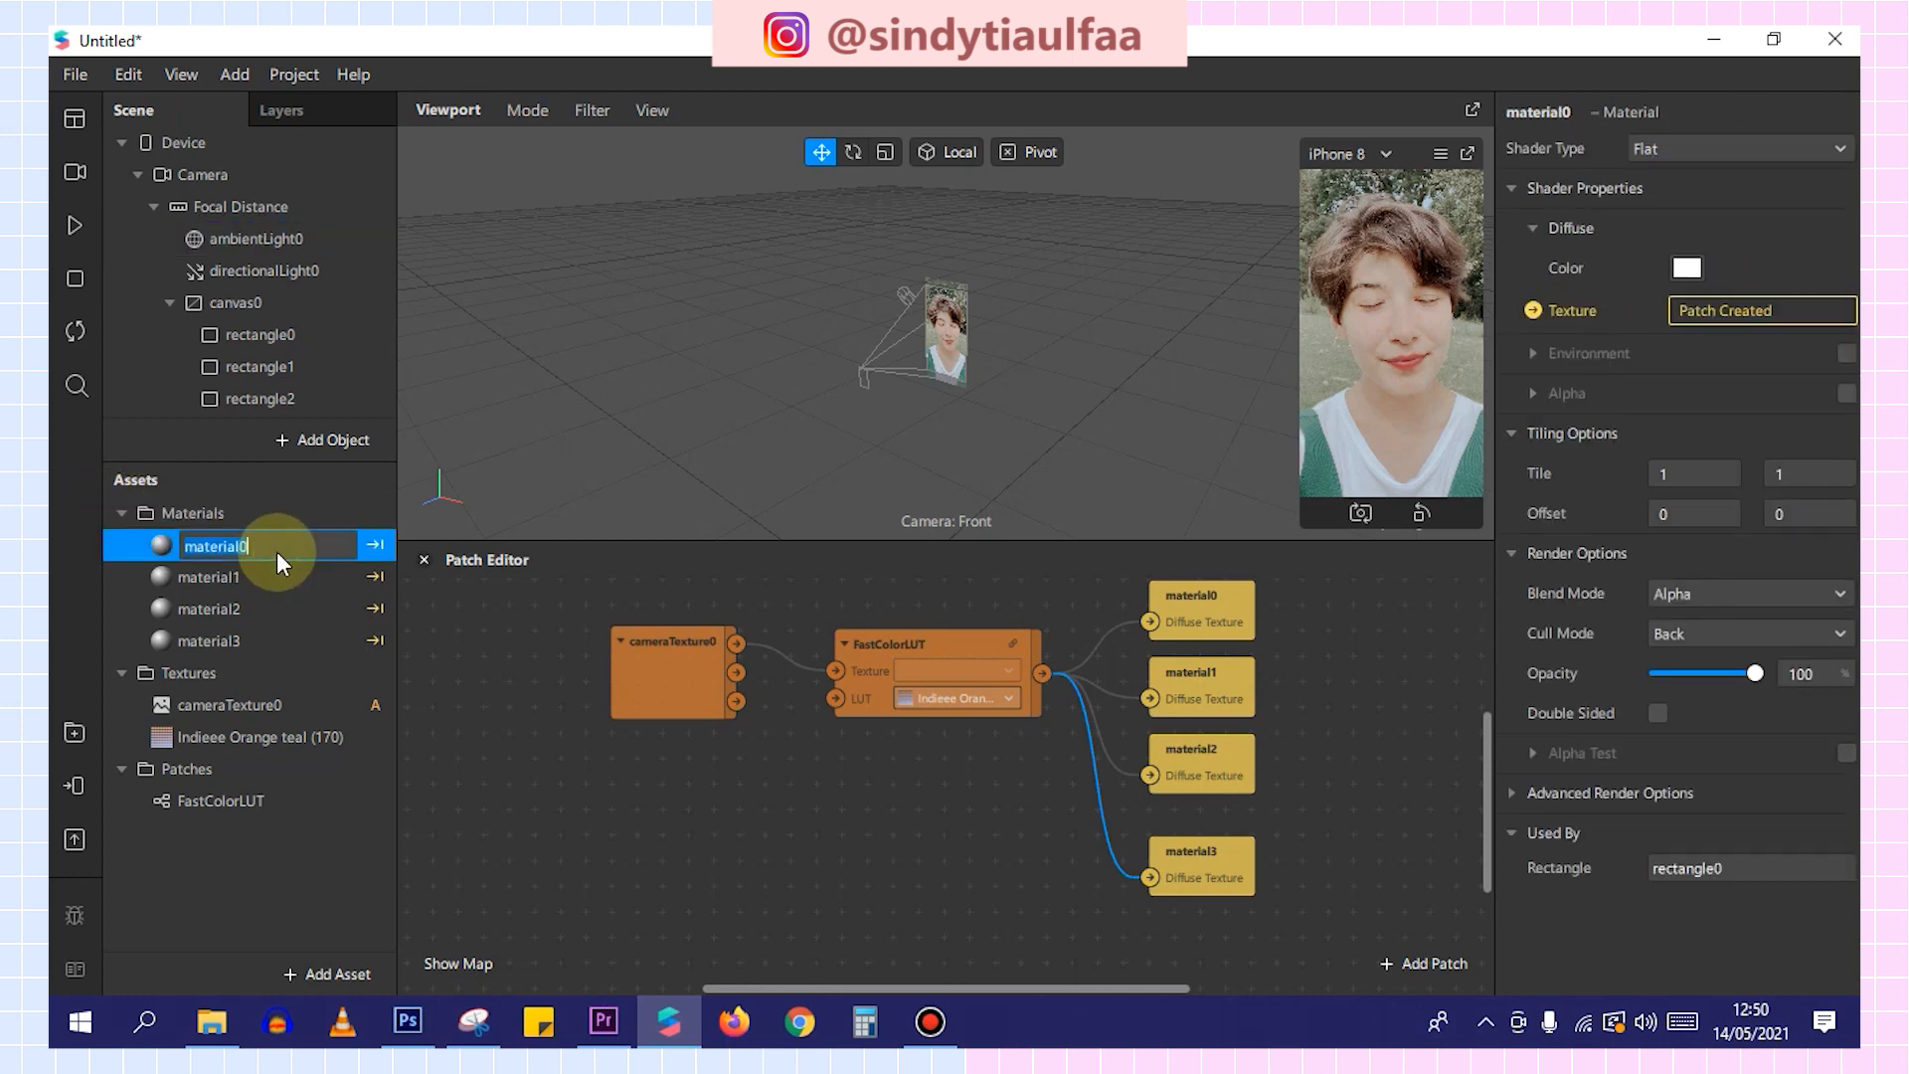
left_click(275, 638, "shift")
left_click(271, 636)
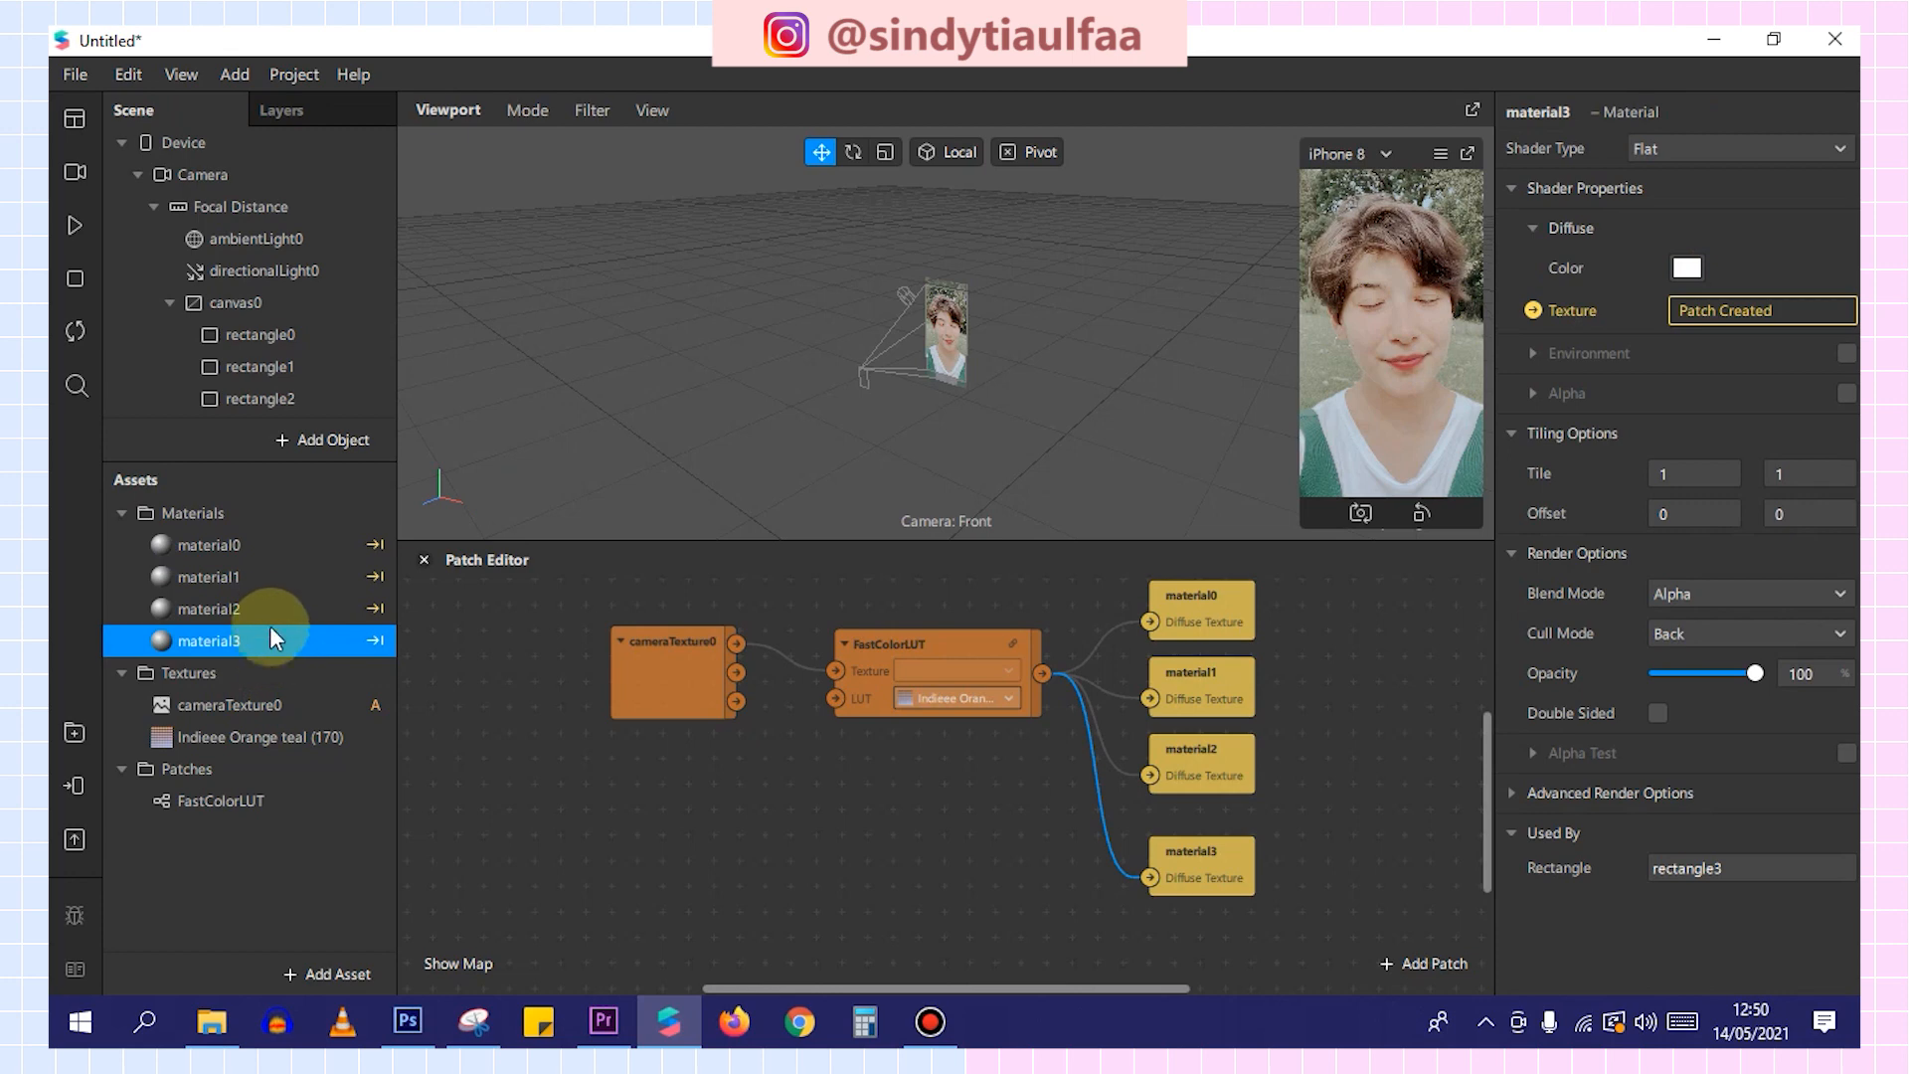
left_click(282, 546, "shift")
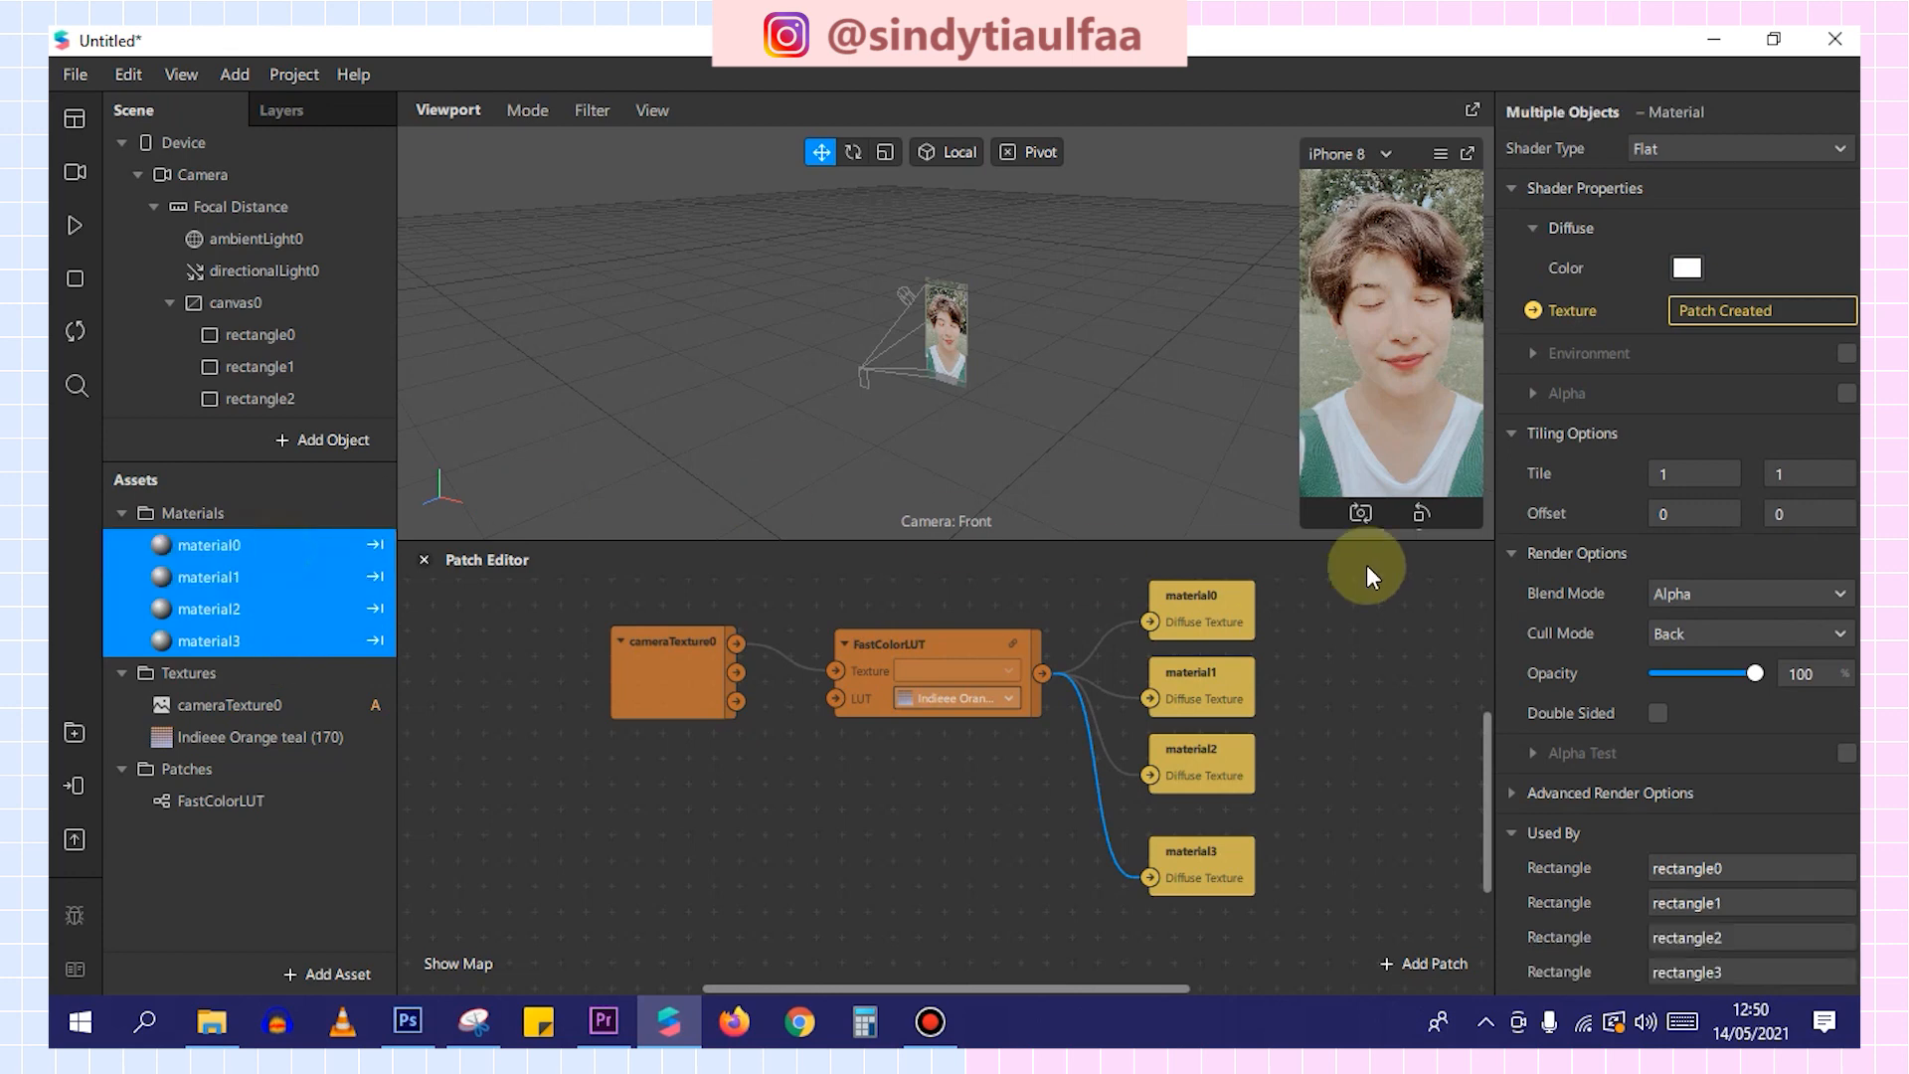
left_click(1679, 148)
left_click(1686, 182)
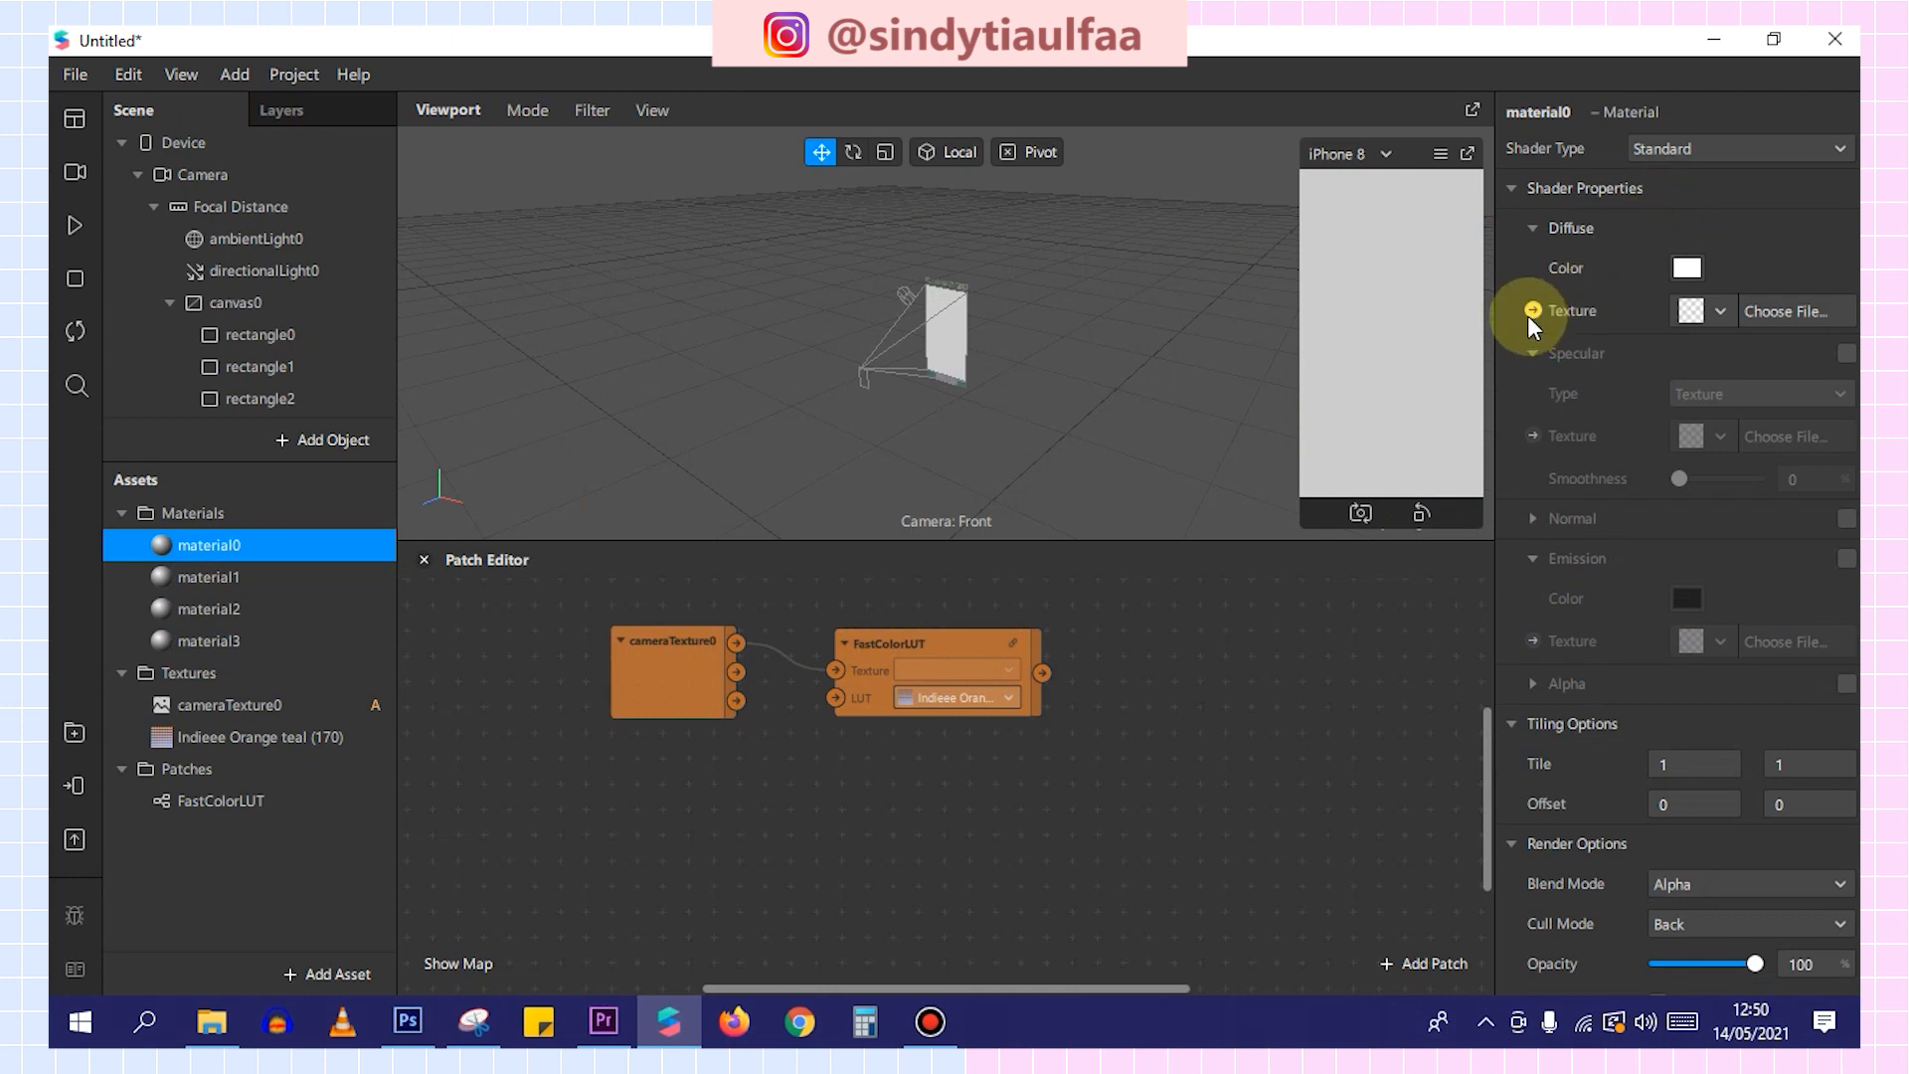
Create Diffuse Texture patches for all four materials and stack them in order from material0 to material3 beside FastColorLUT.
left_click(257, 636)
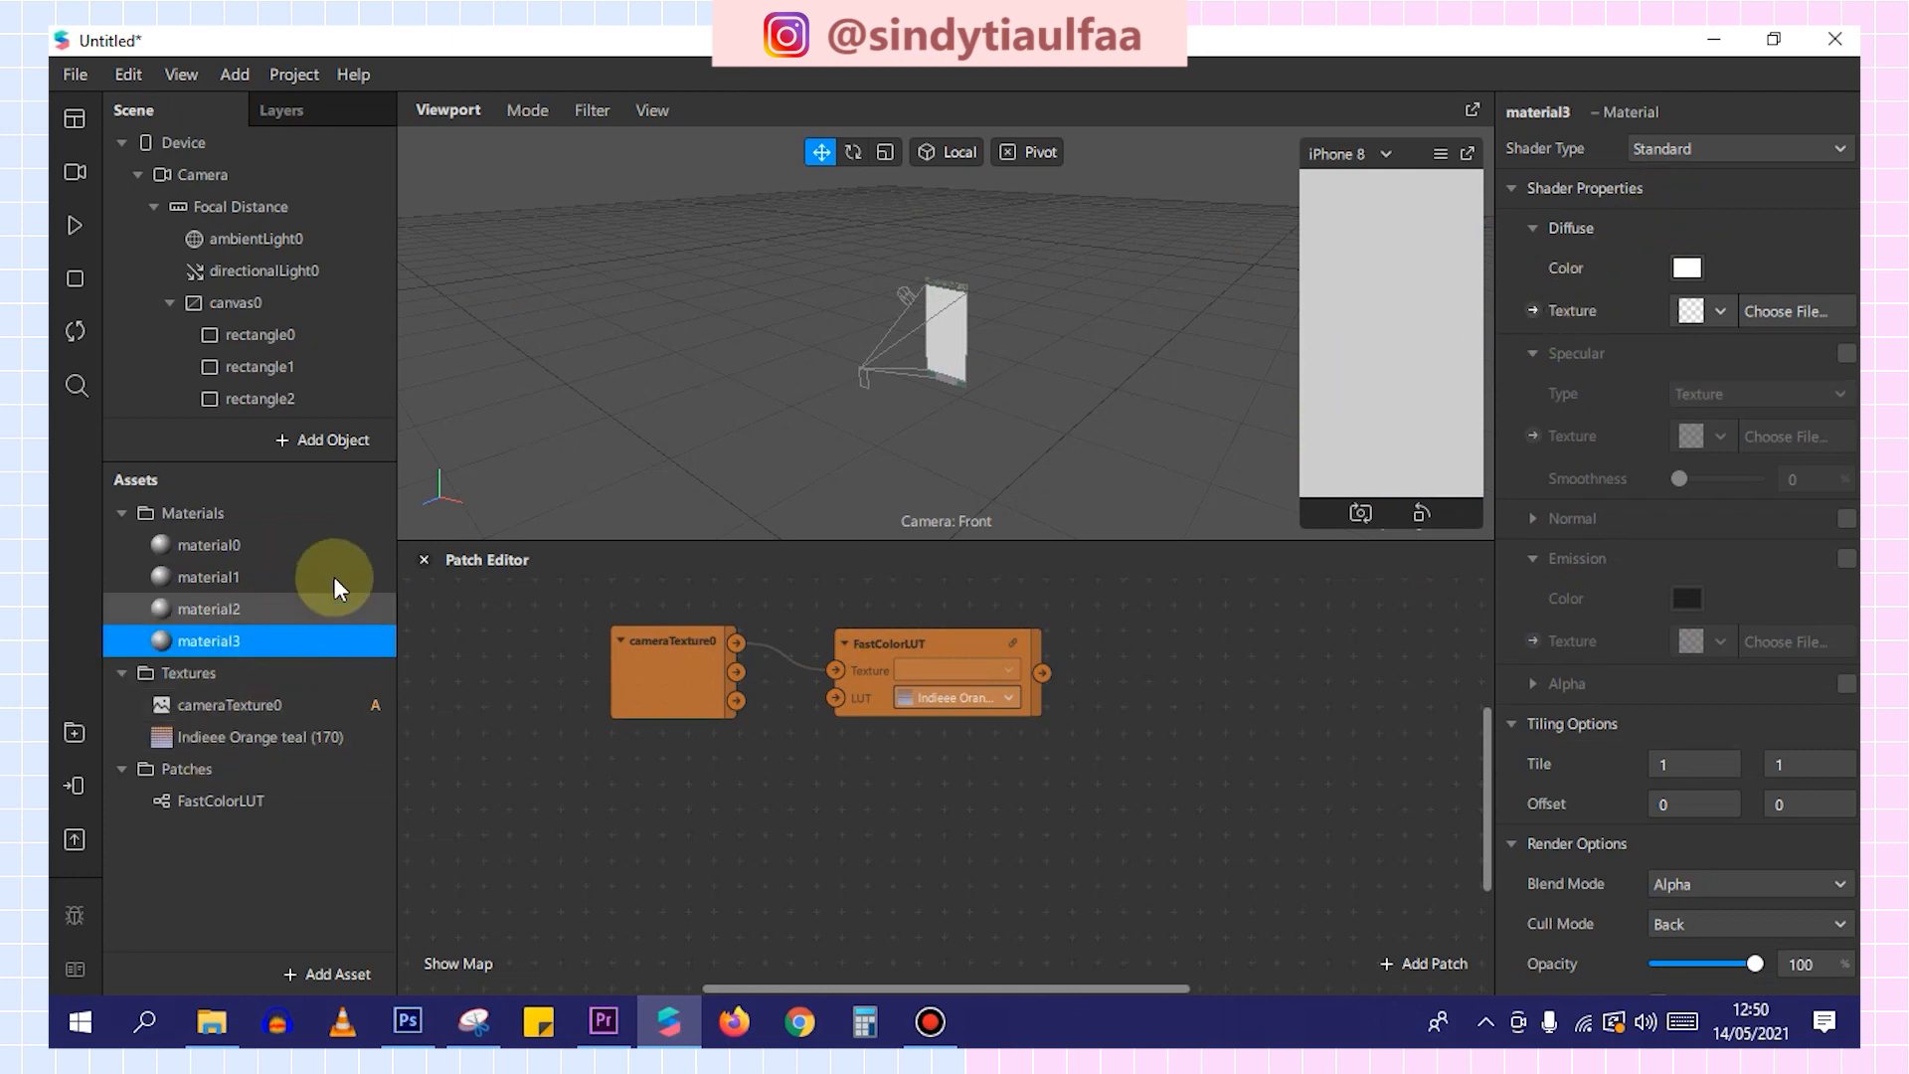
left_click(325, 543, "shift")
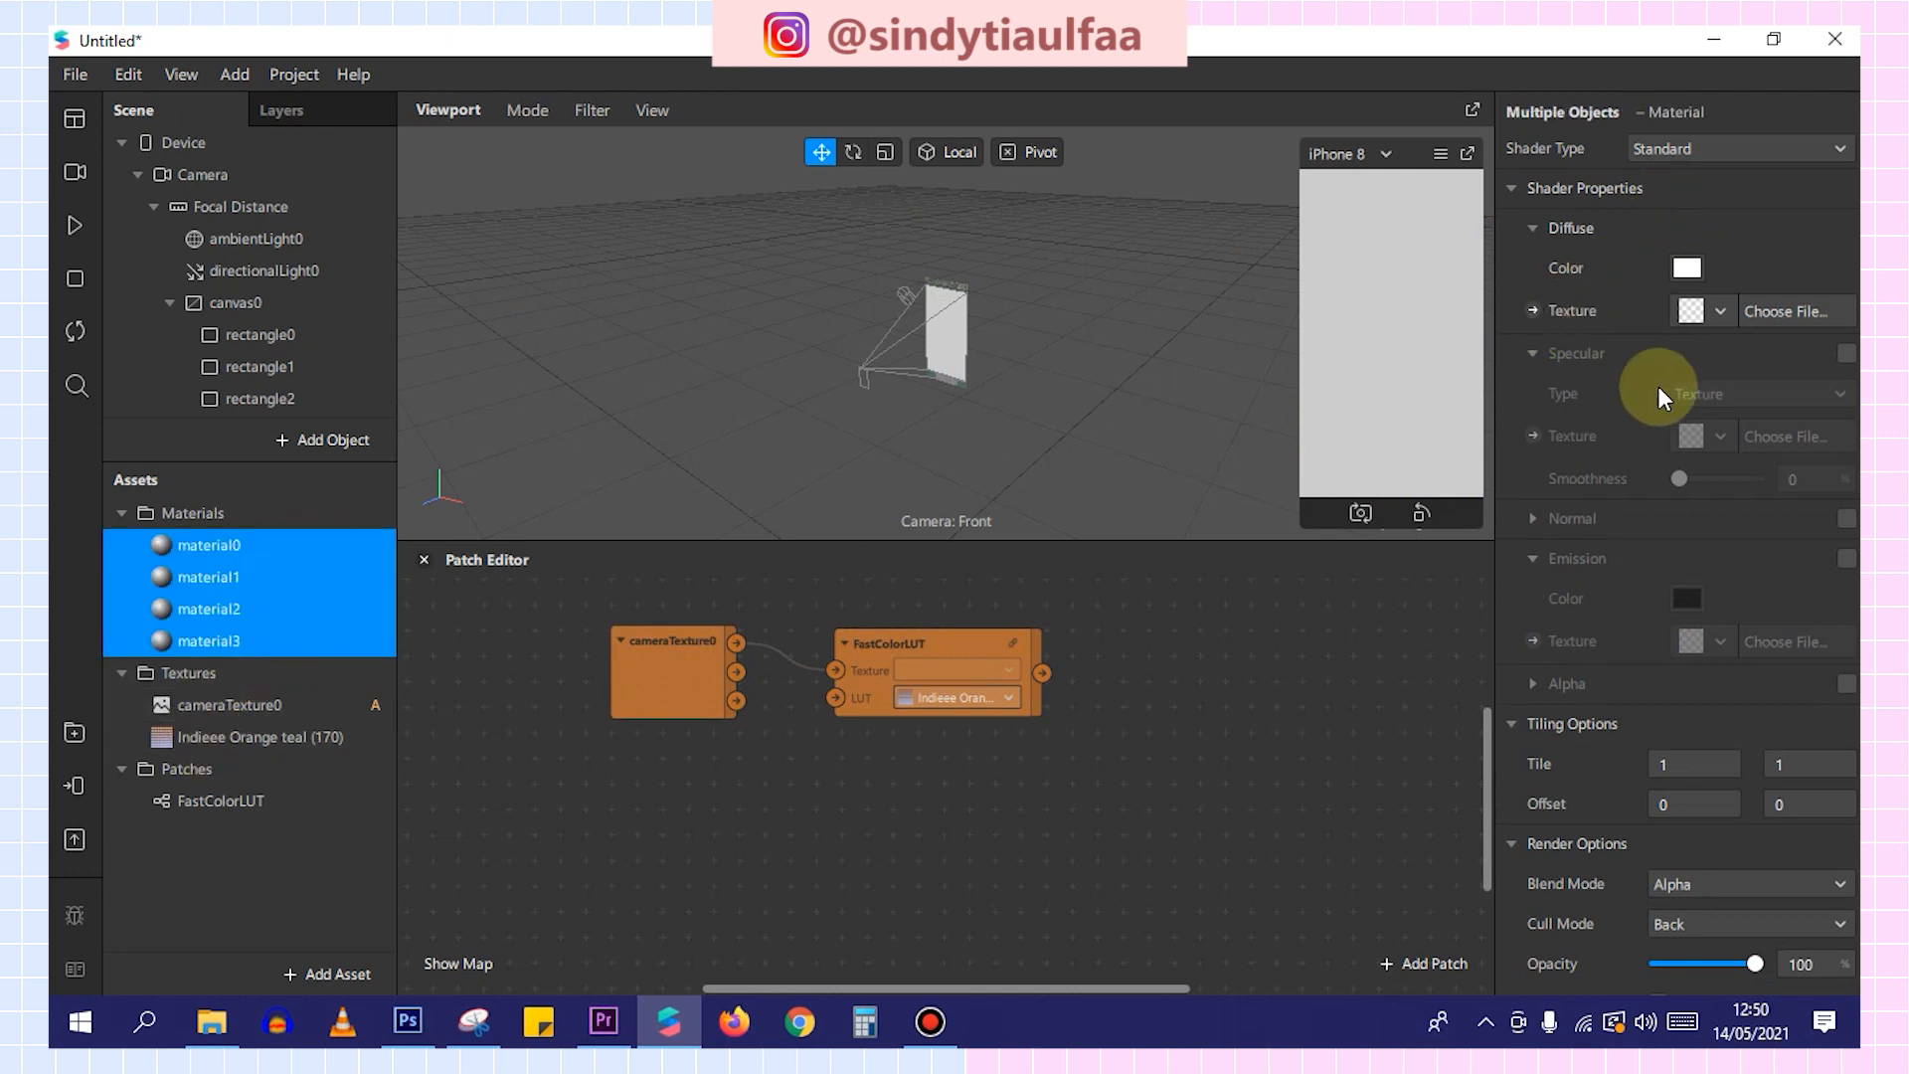
left_click(1534, 310)
left_click_drag(1054, 817, 1337, 835)
left_click_drag(969, 813, 1246, 729)
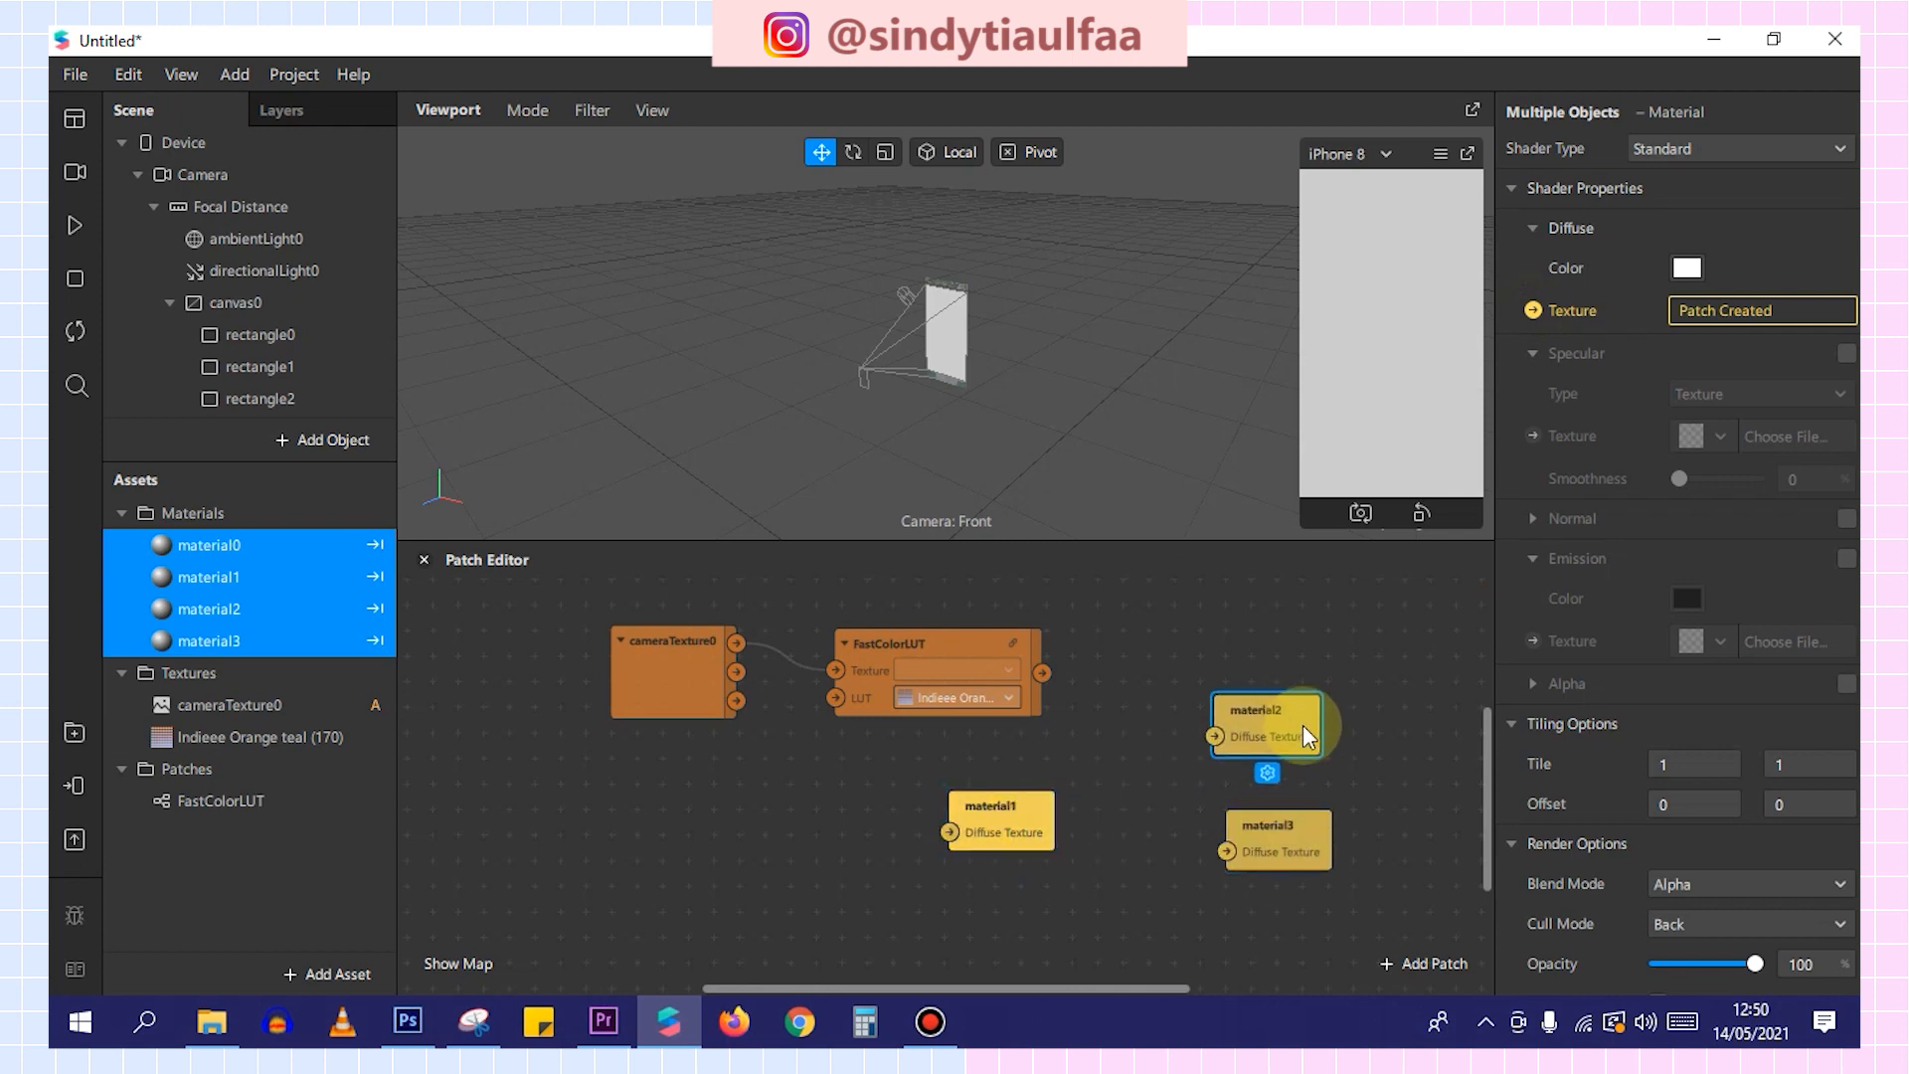
left_click_drag(952, 845, 1287, 652)
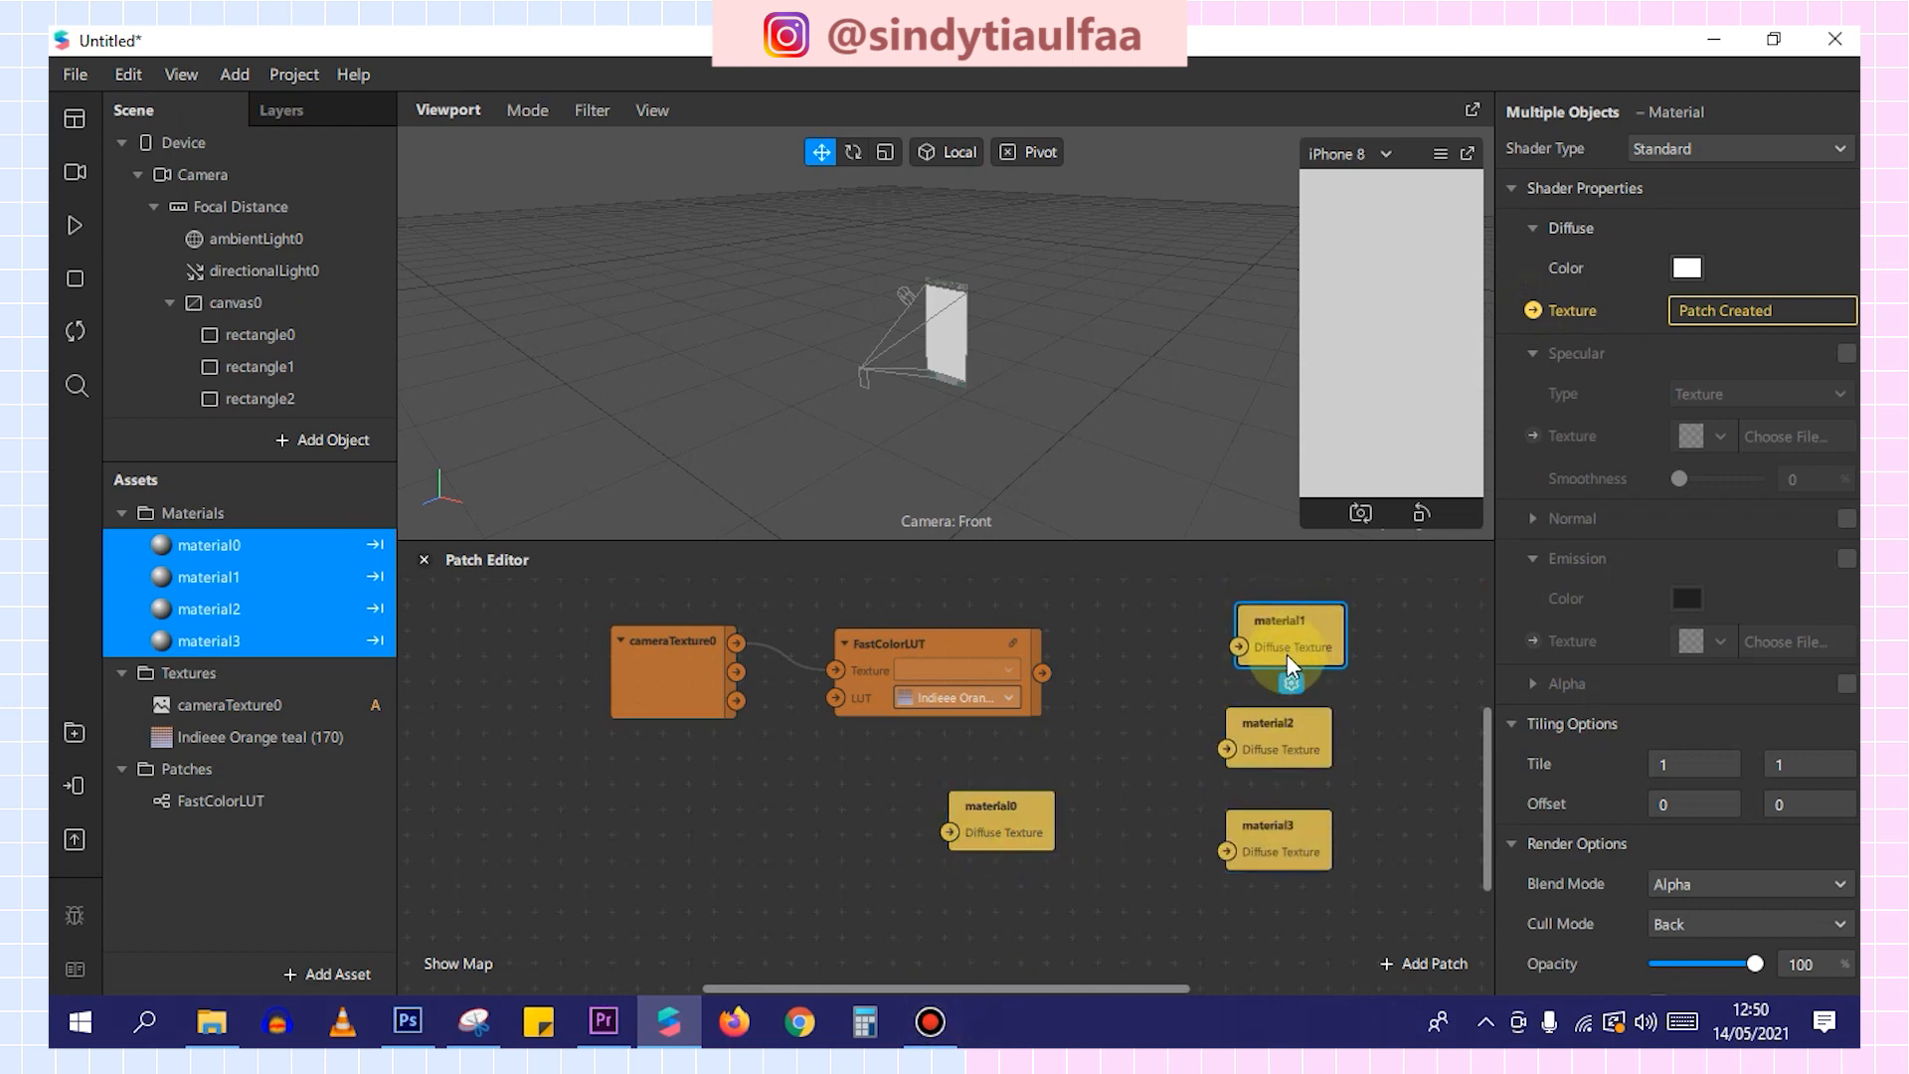
left_click_drag(1295, 746, 1297, 772)
left_click_drag(1290, 684, 1290, 713)
left_click_drag(1023, 822, 1300, 612)
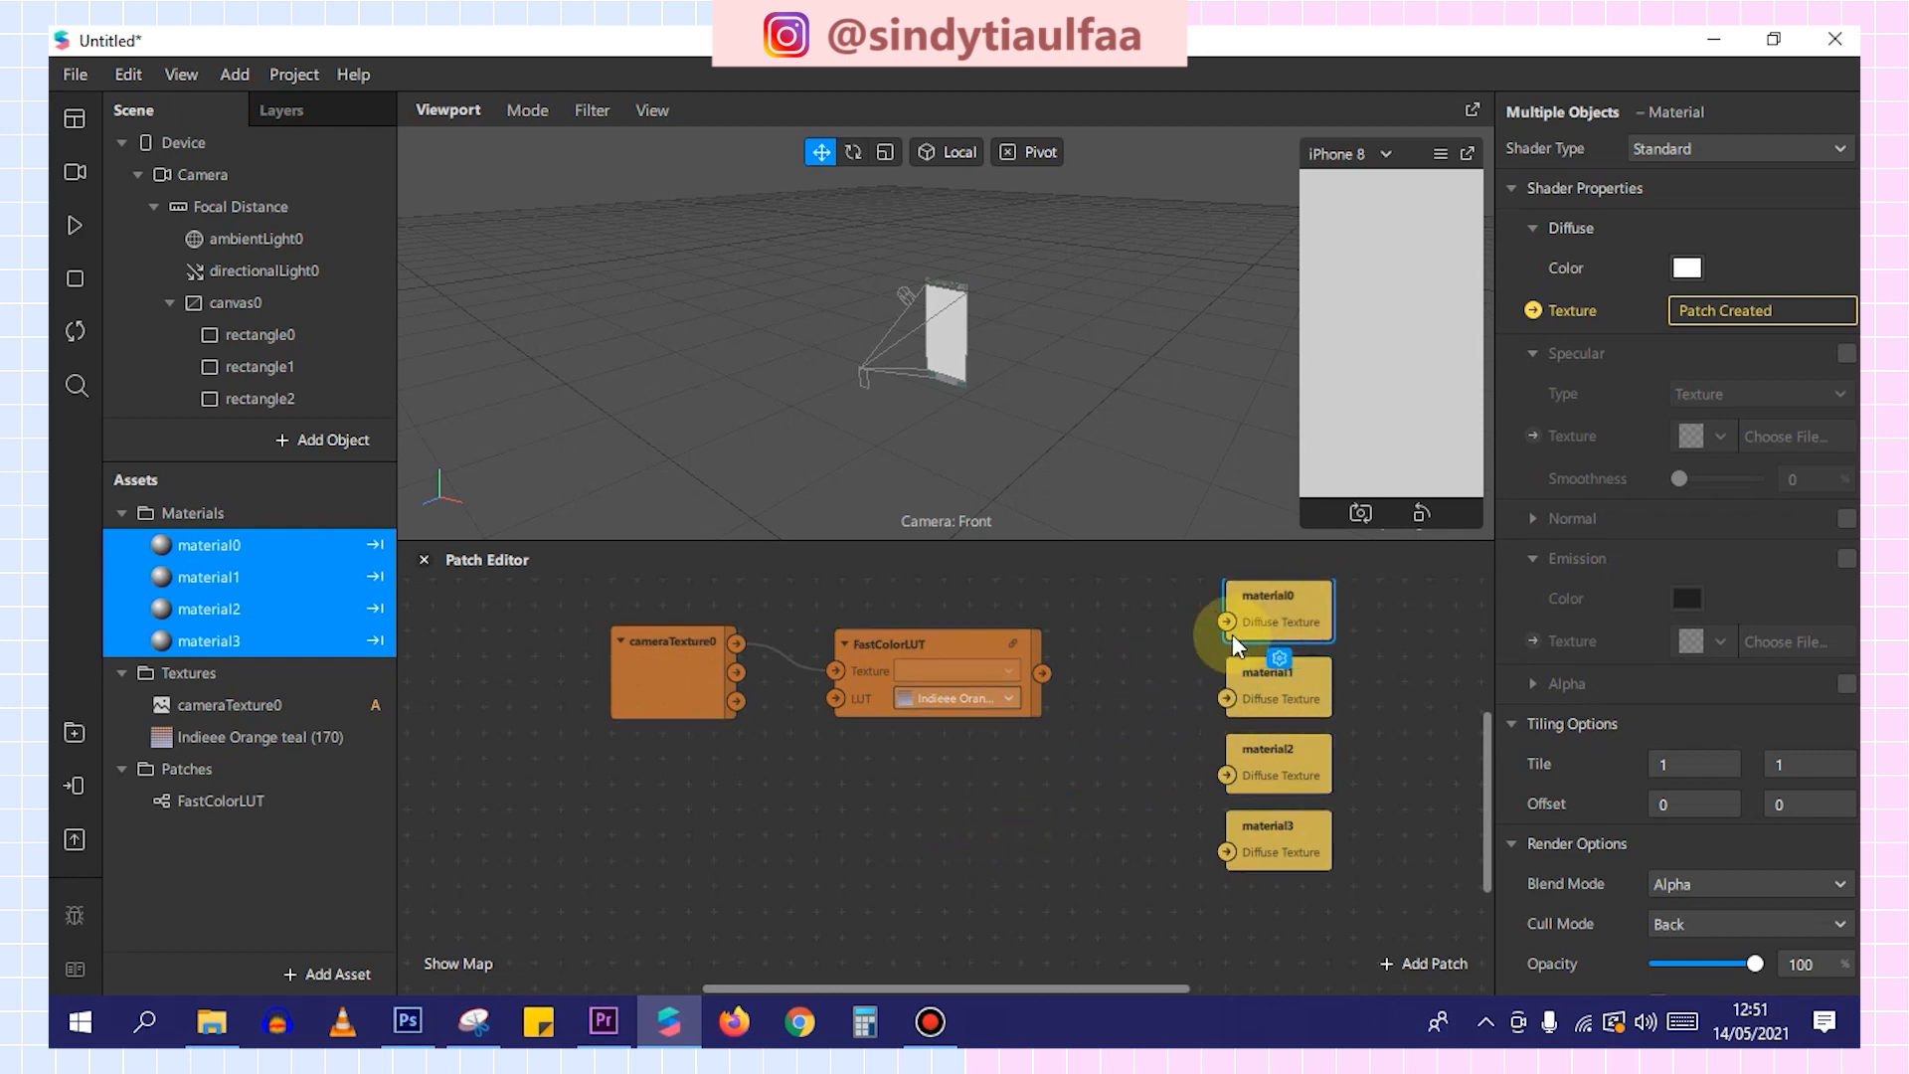
Connect FastColorLUT's output to the Diffuse Texture input of all four material patches.
left_click(1113, 648)
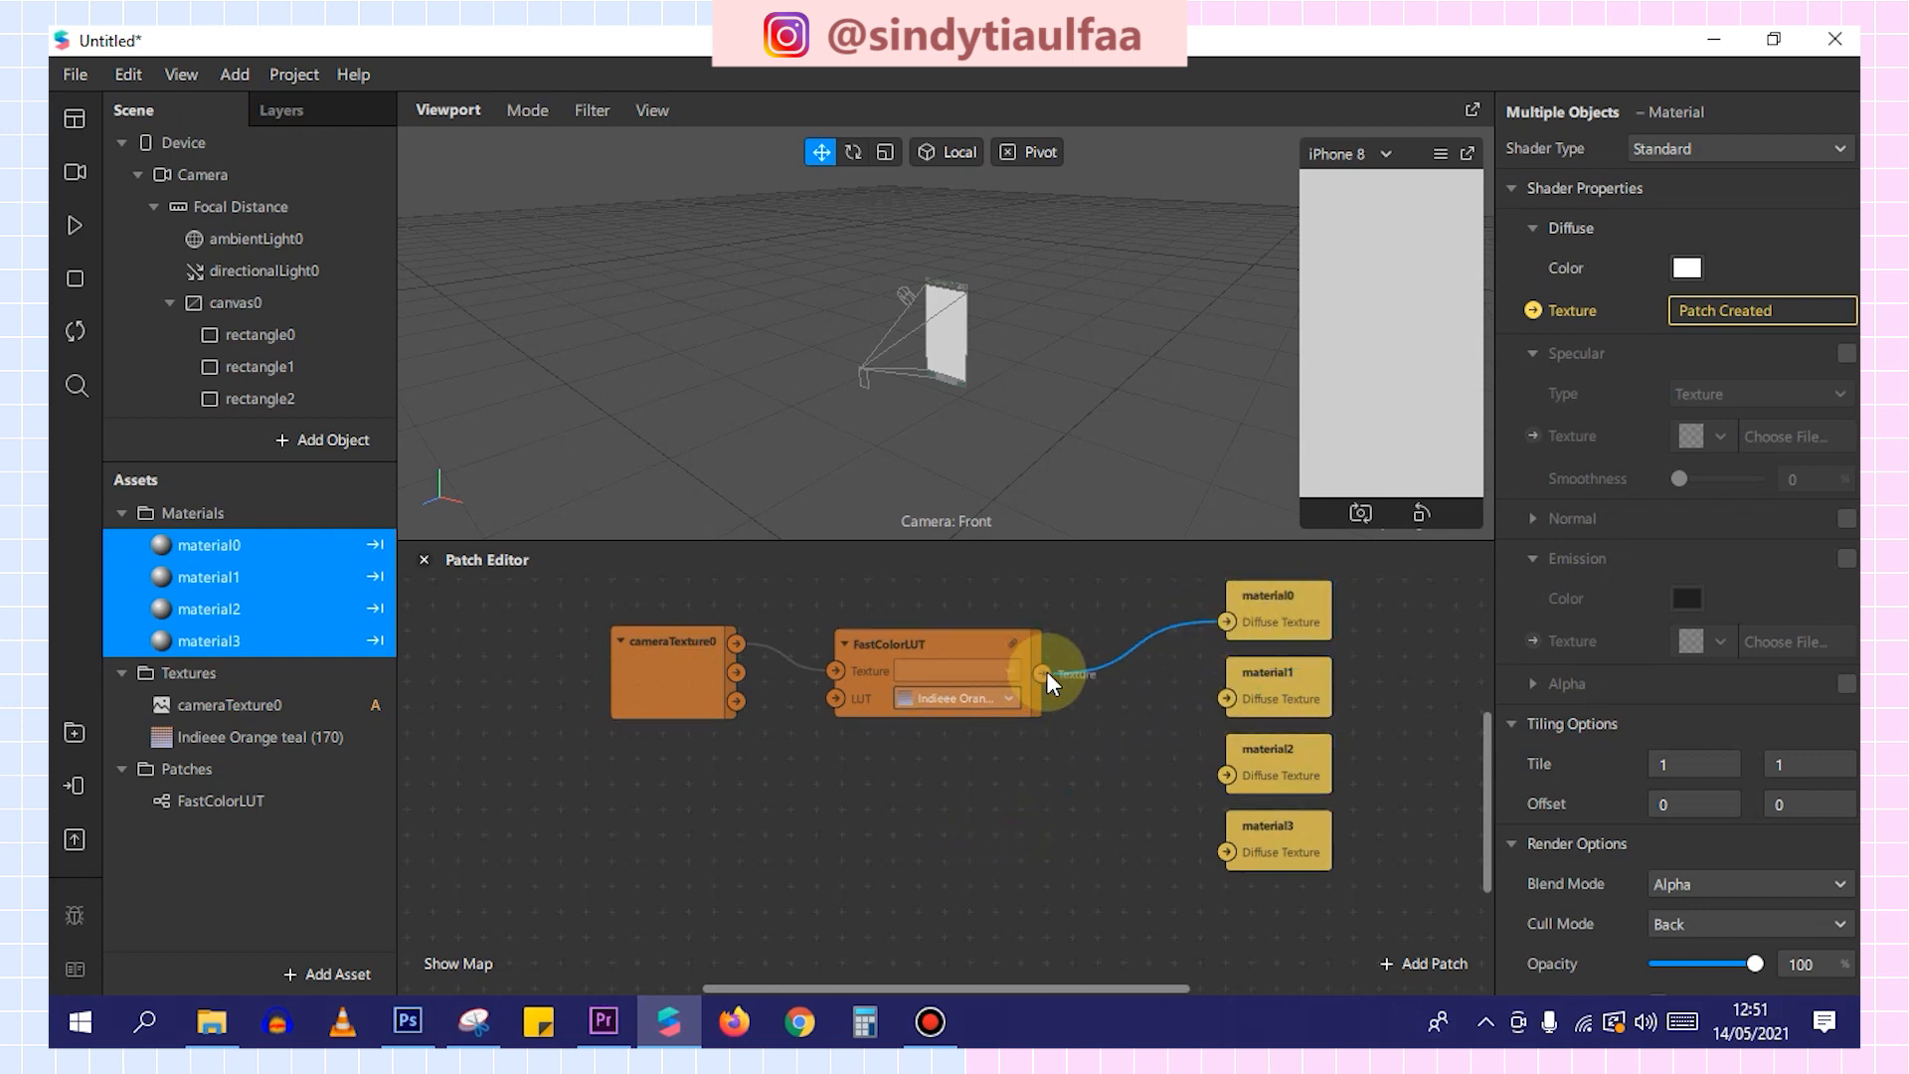
left_click_drag(1195, 742, 1225, 851)
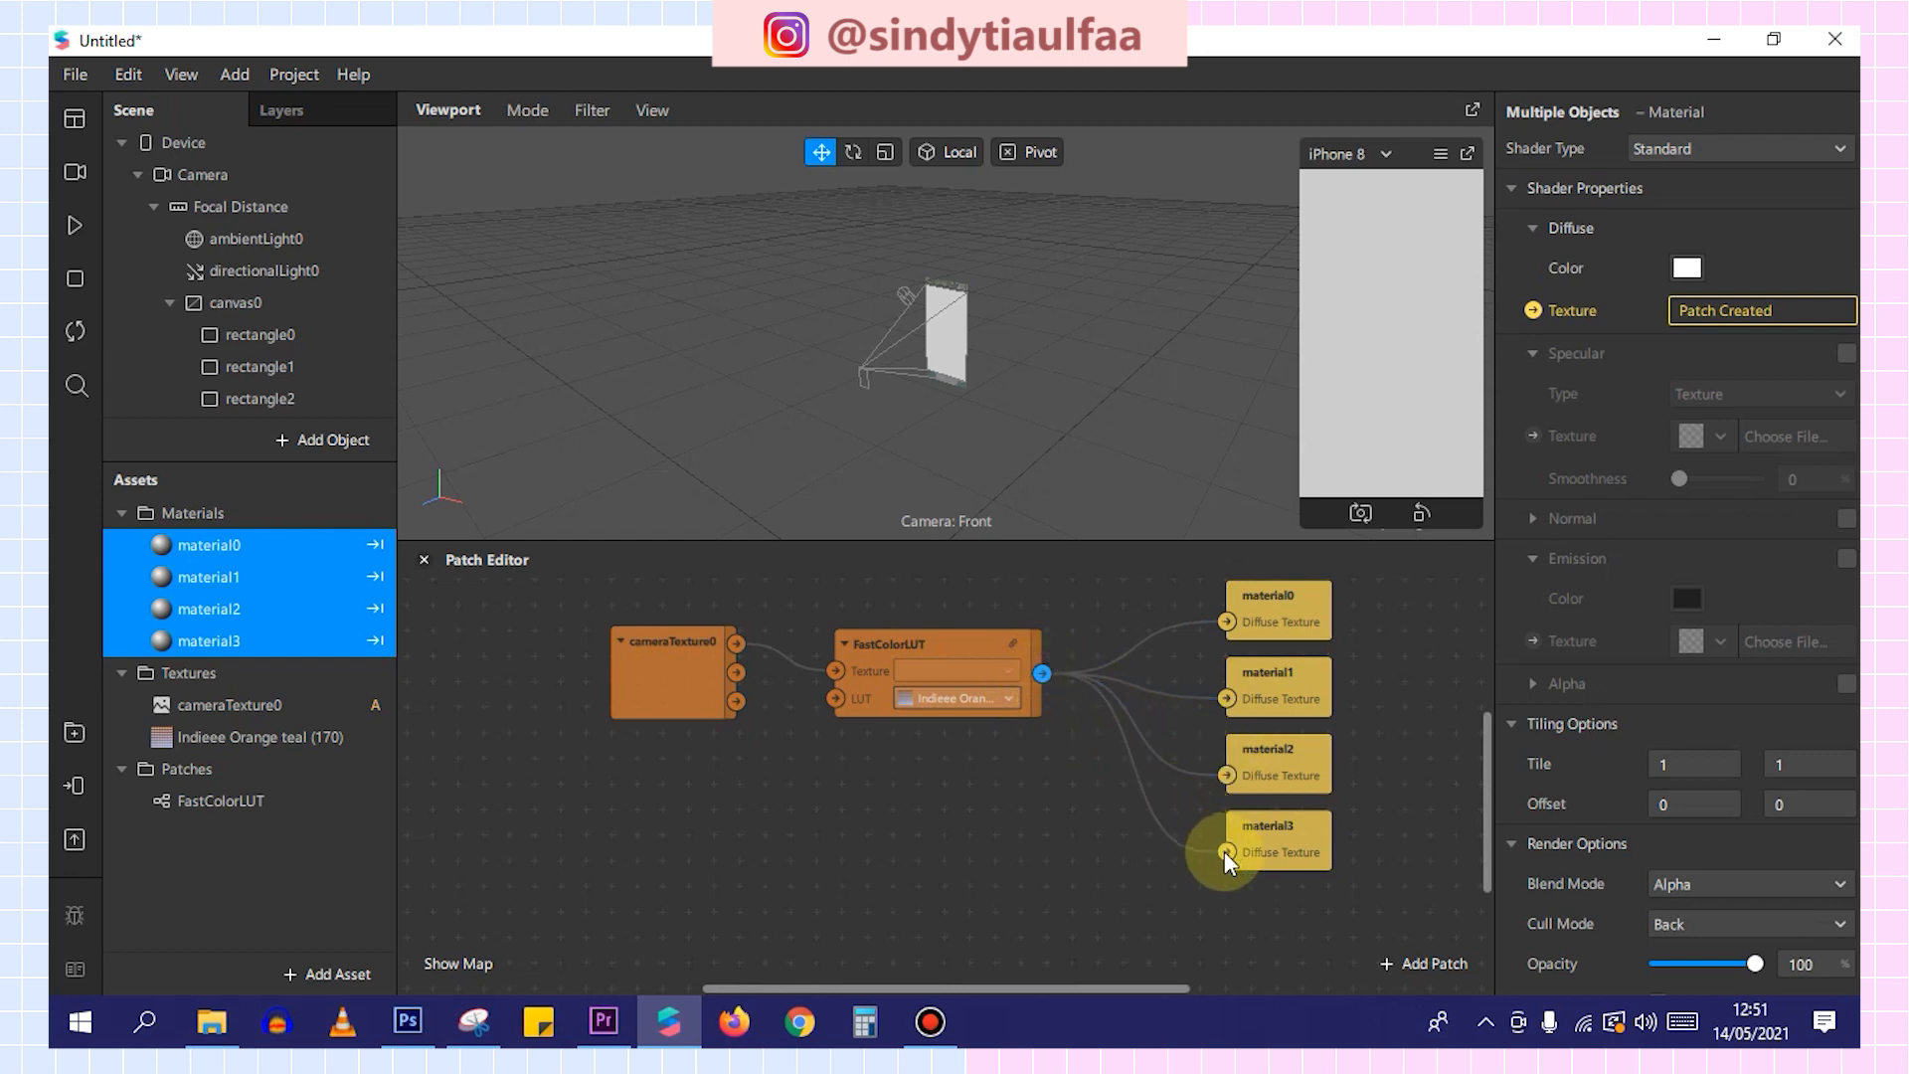
Set ambientLight0's intensity to 27%.
left_click(299, 242)
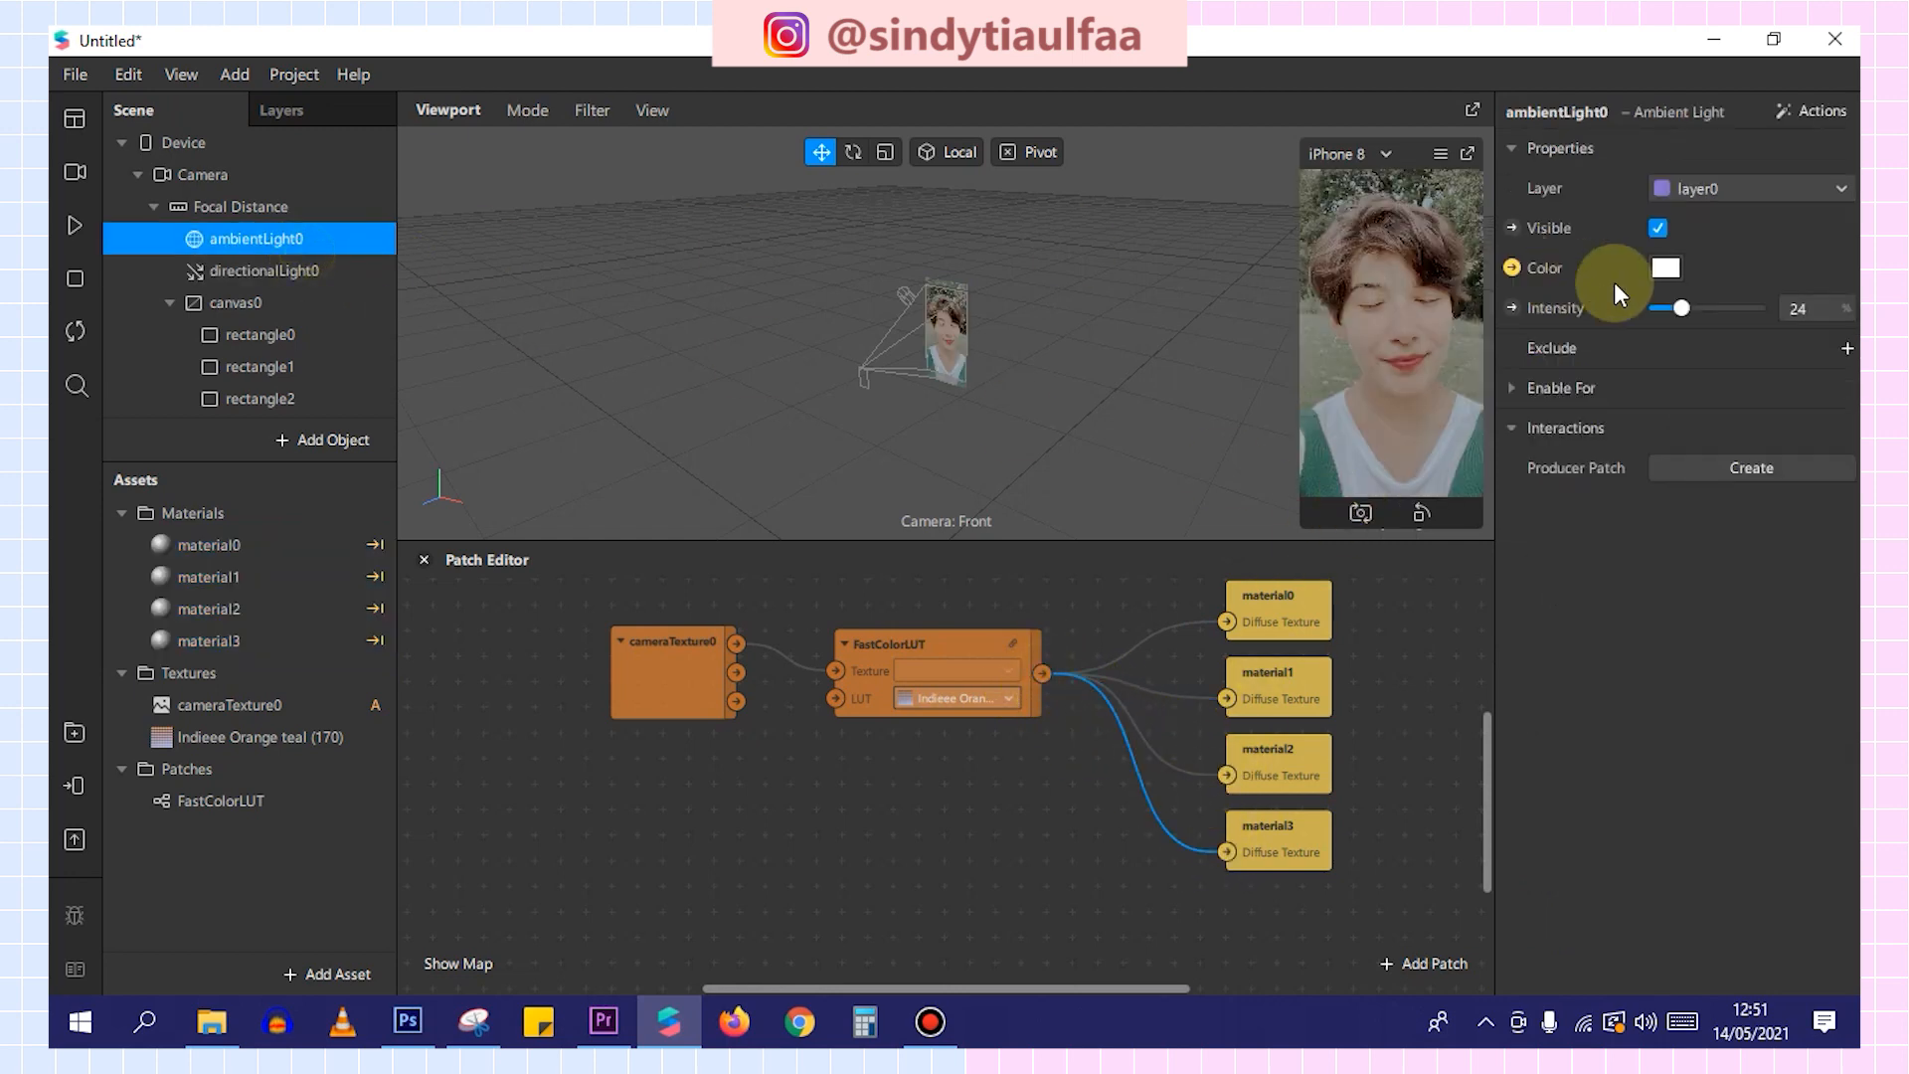
left_click_drag(1686, 305, 1686, 307)
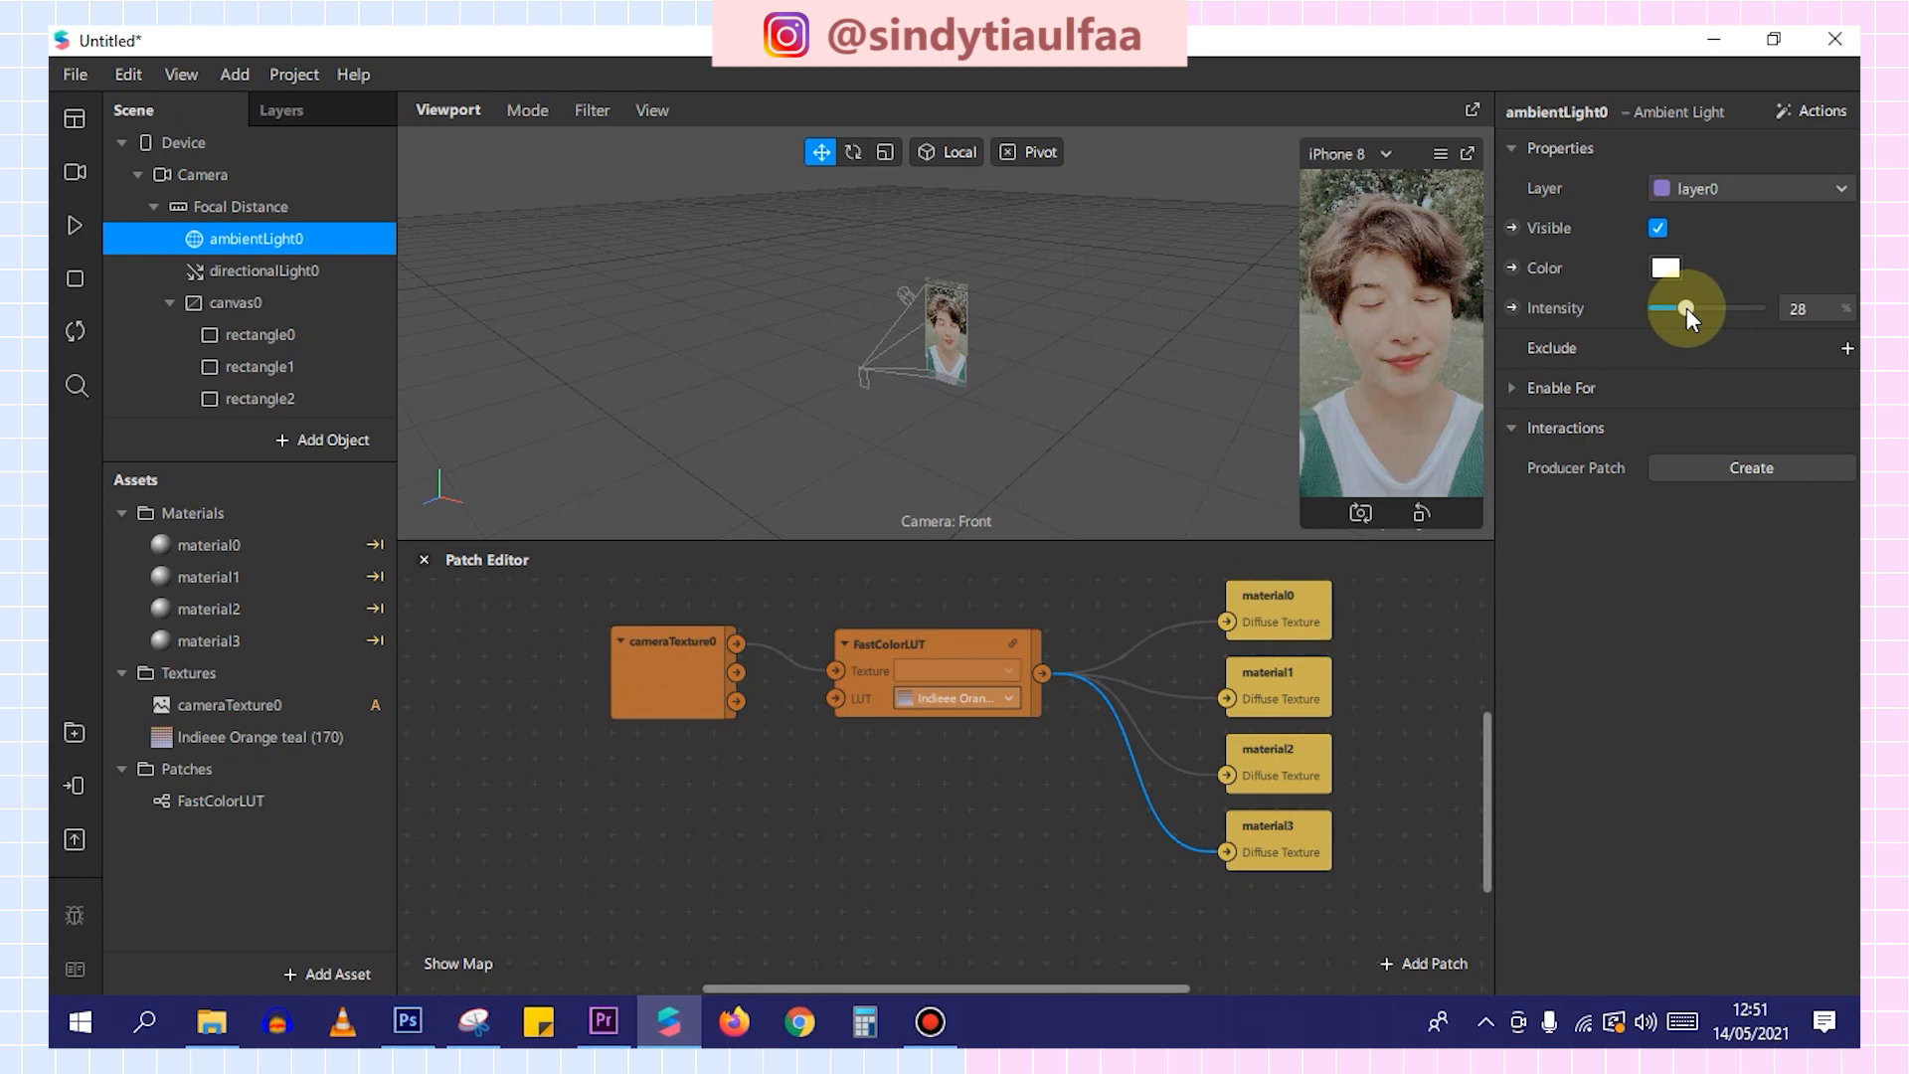
left_click_drag(1682, 308, 1684, 309)
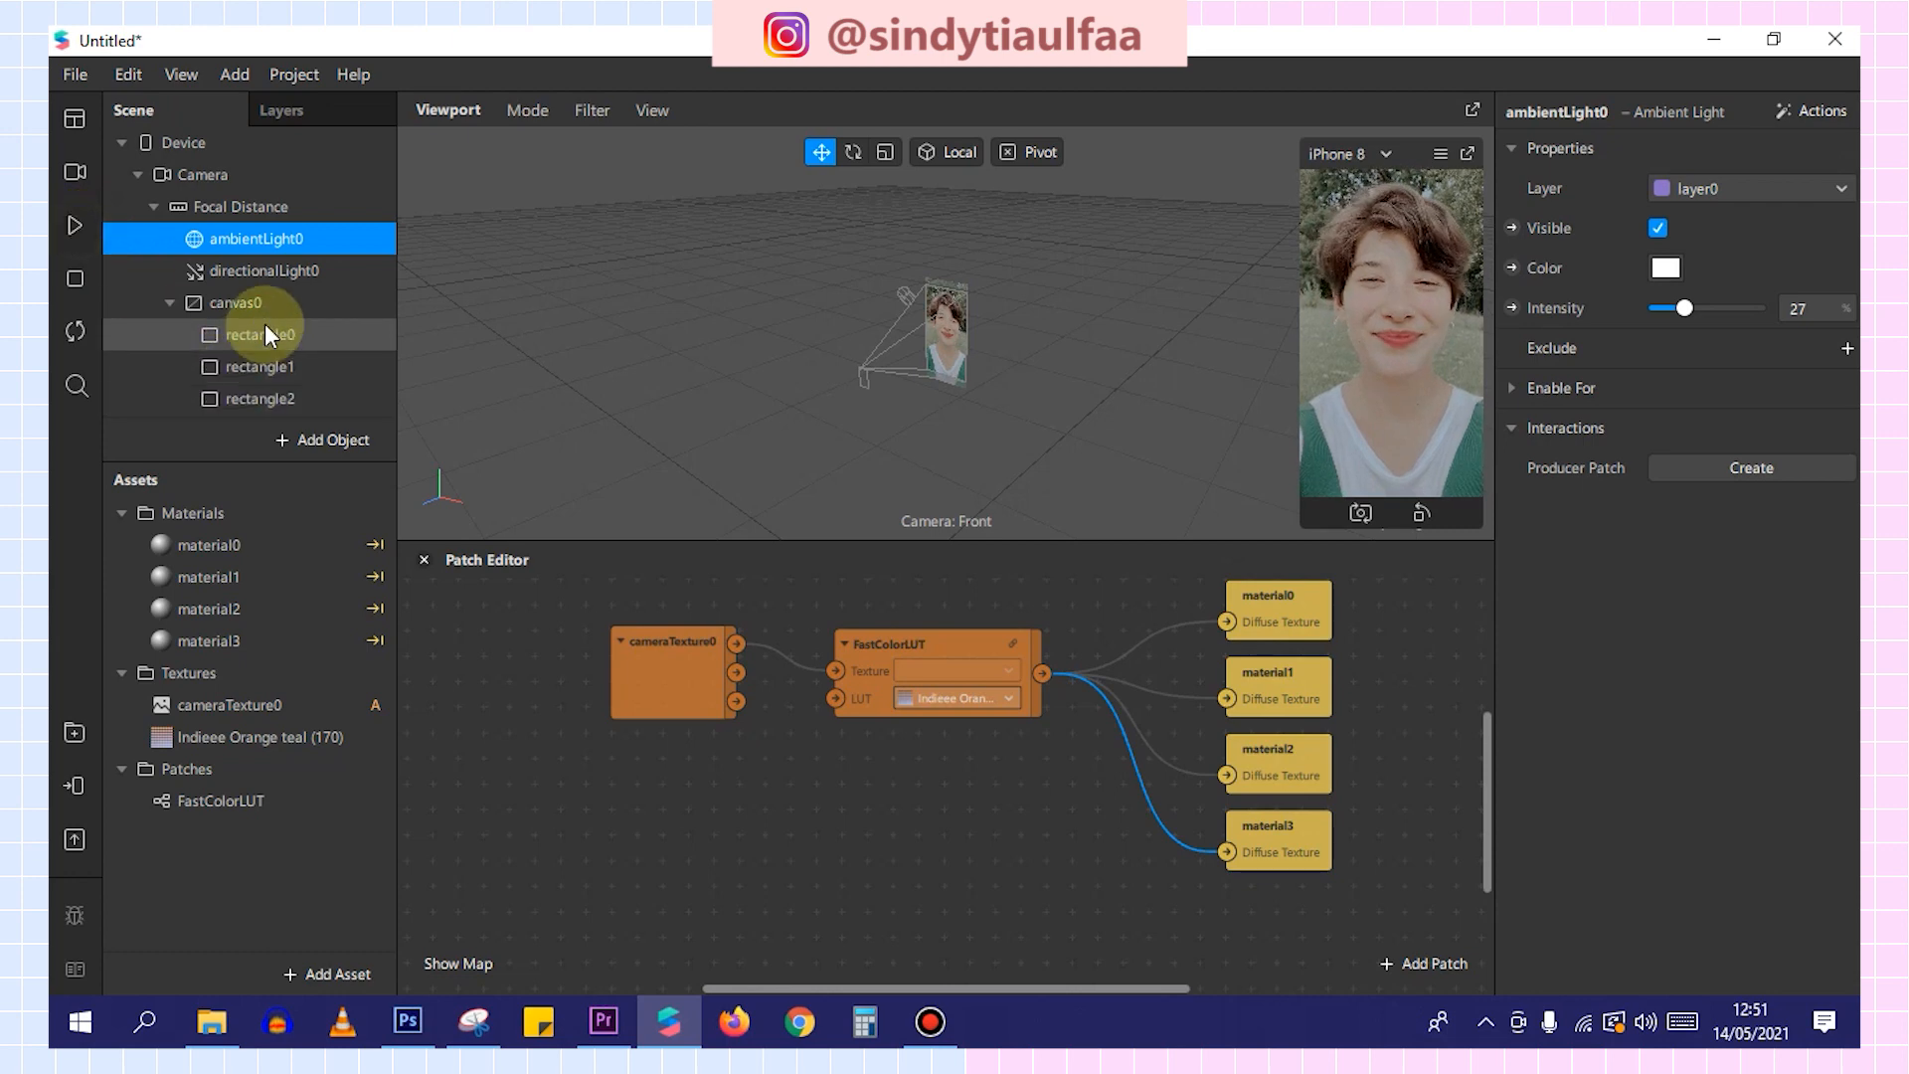
Hide rectangle1, rectangle2 and rectangle3 together.
scroll(269, 338, "down", 1)
left_click(297, 375)
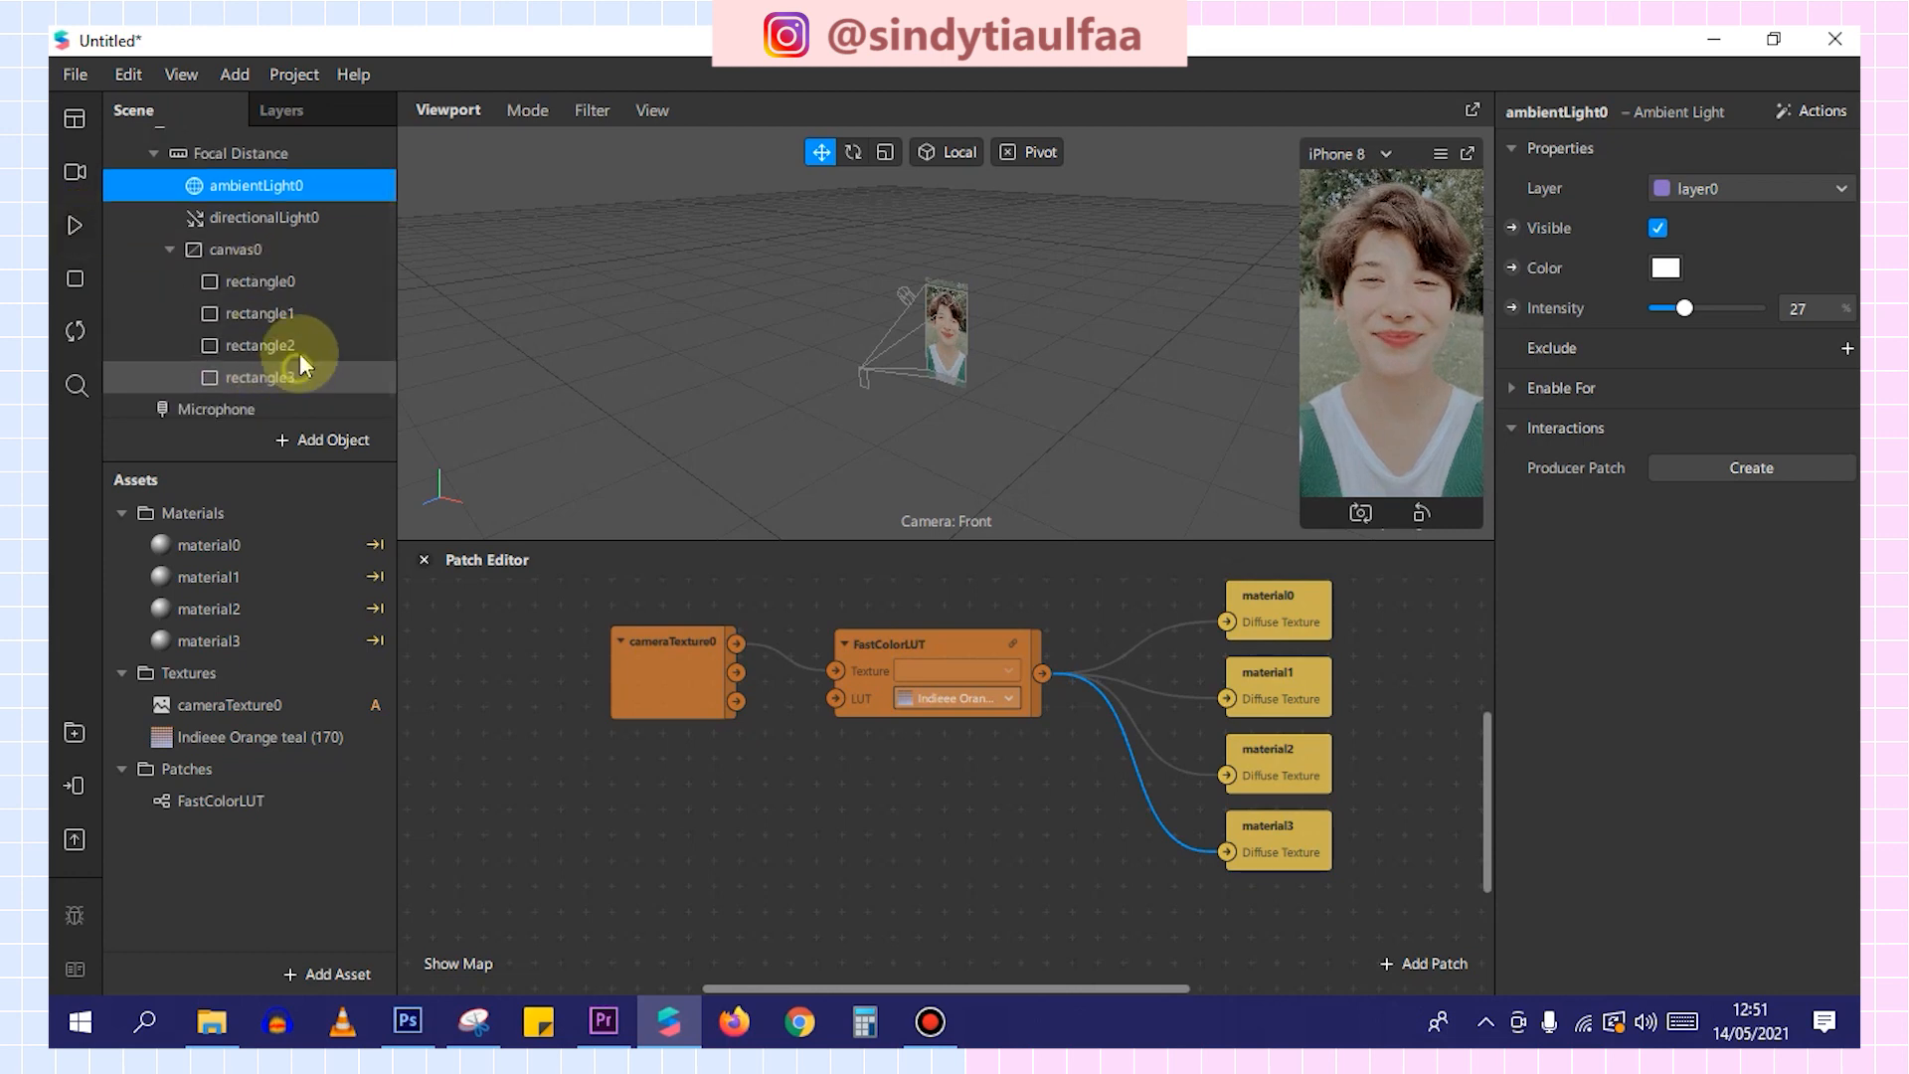
left_click(301, 315, "shift")
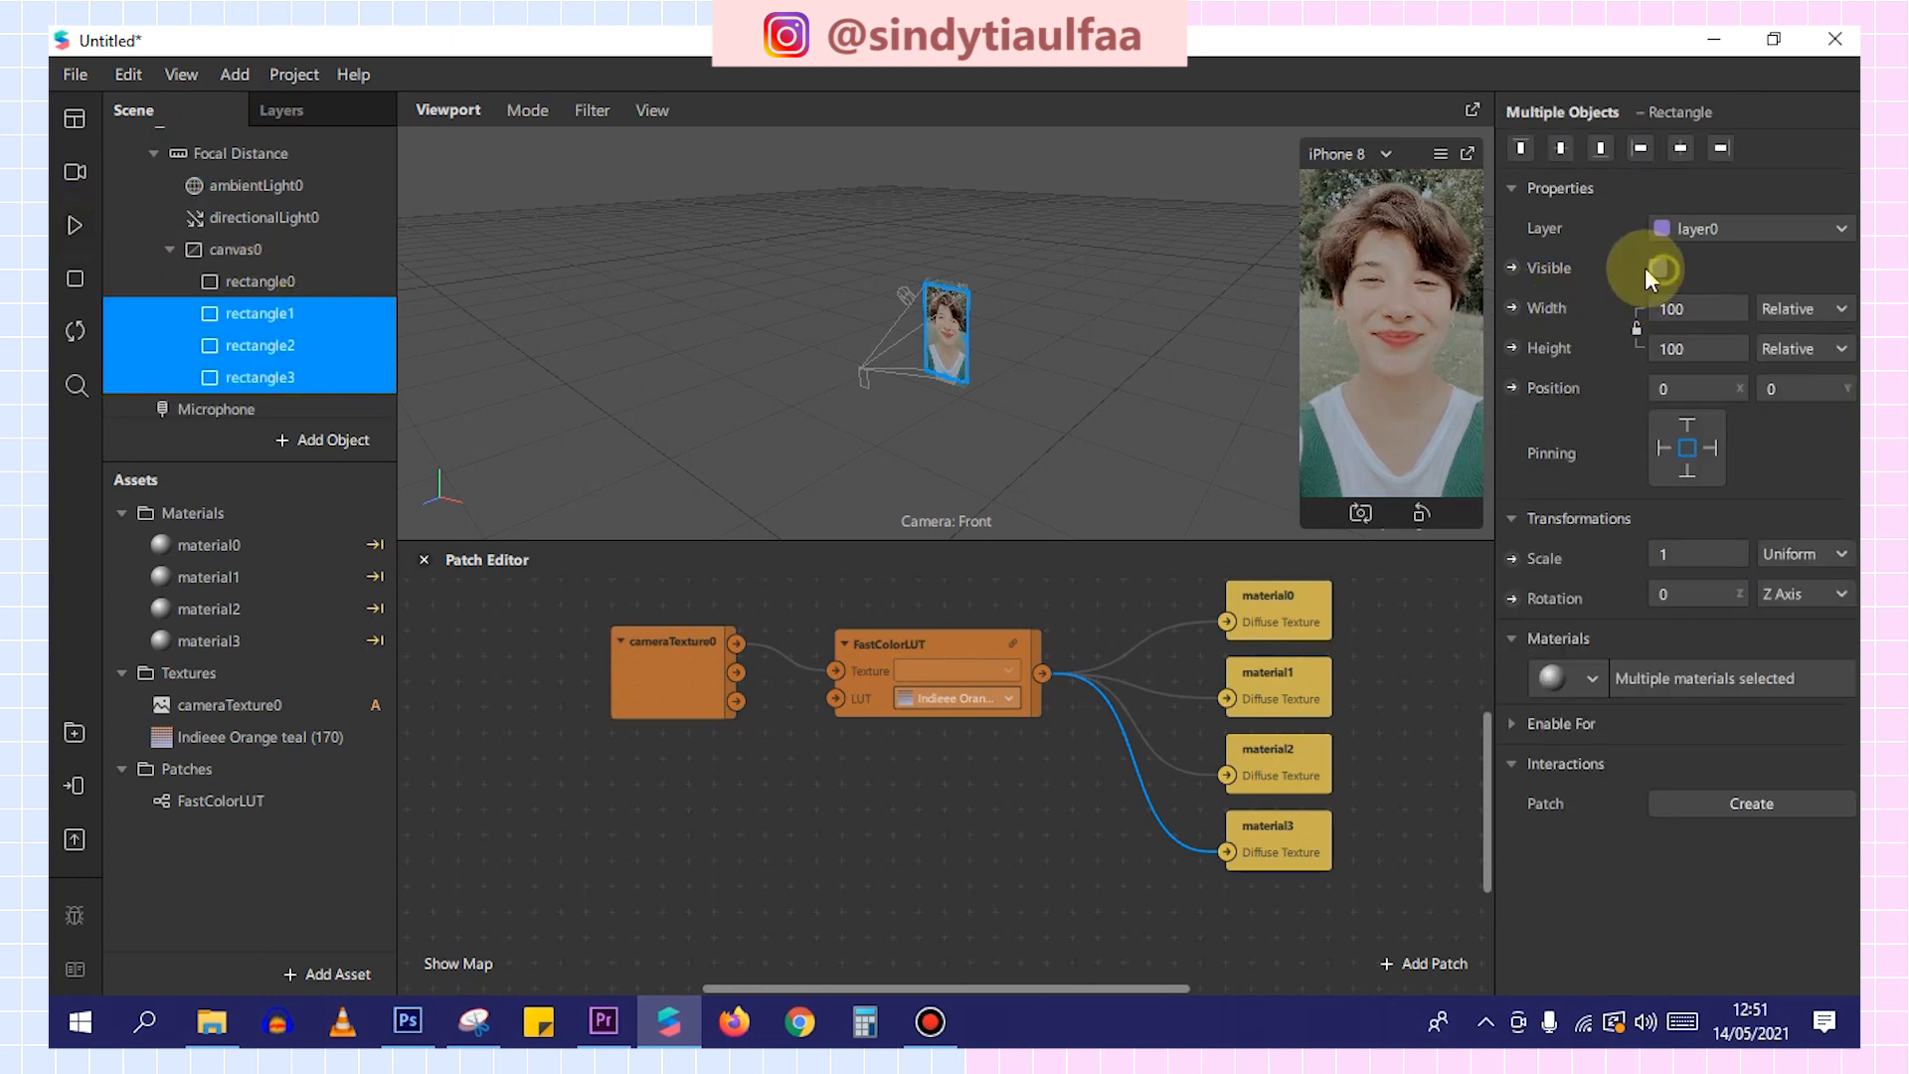
Move rectangle0 down the canvas, and show rectangle1 at a Y position of 225.
left_click(282, 279)
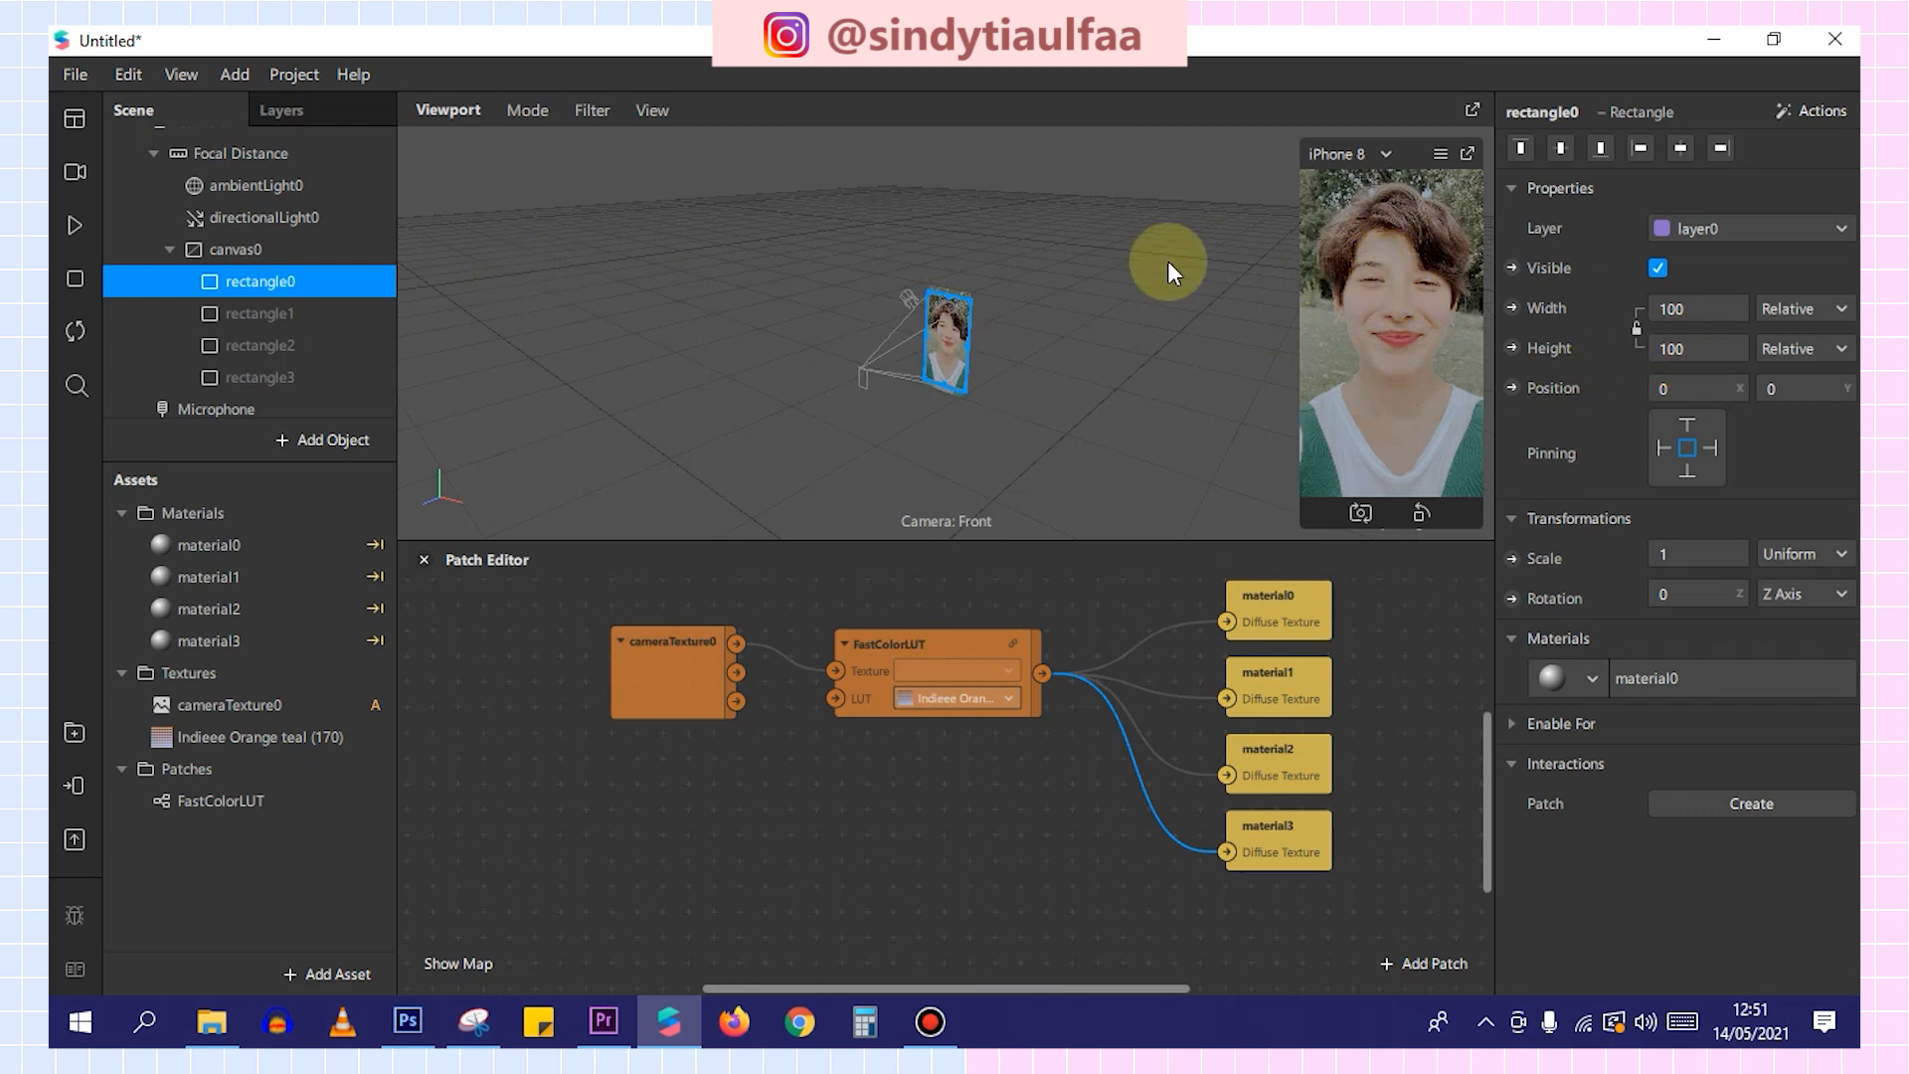
left_click_drag(942, 325, 957, 426)
left_click(1661, 386)
scroll(950, 408, "up", 3)
left_click(136, 311)
mouse_move(966, 343)
left_mouse_down()
mouse_move(971, 320)
mouse_move(972, 374)
left_mouse_up()
Make rectangle2 and rectangle3 visible and move rectangle1 above rectangle0 in canvas0's object order.
left_click(326, 344)
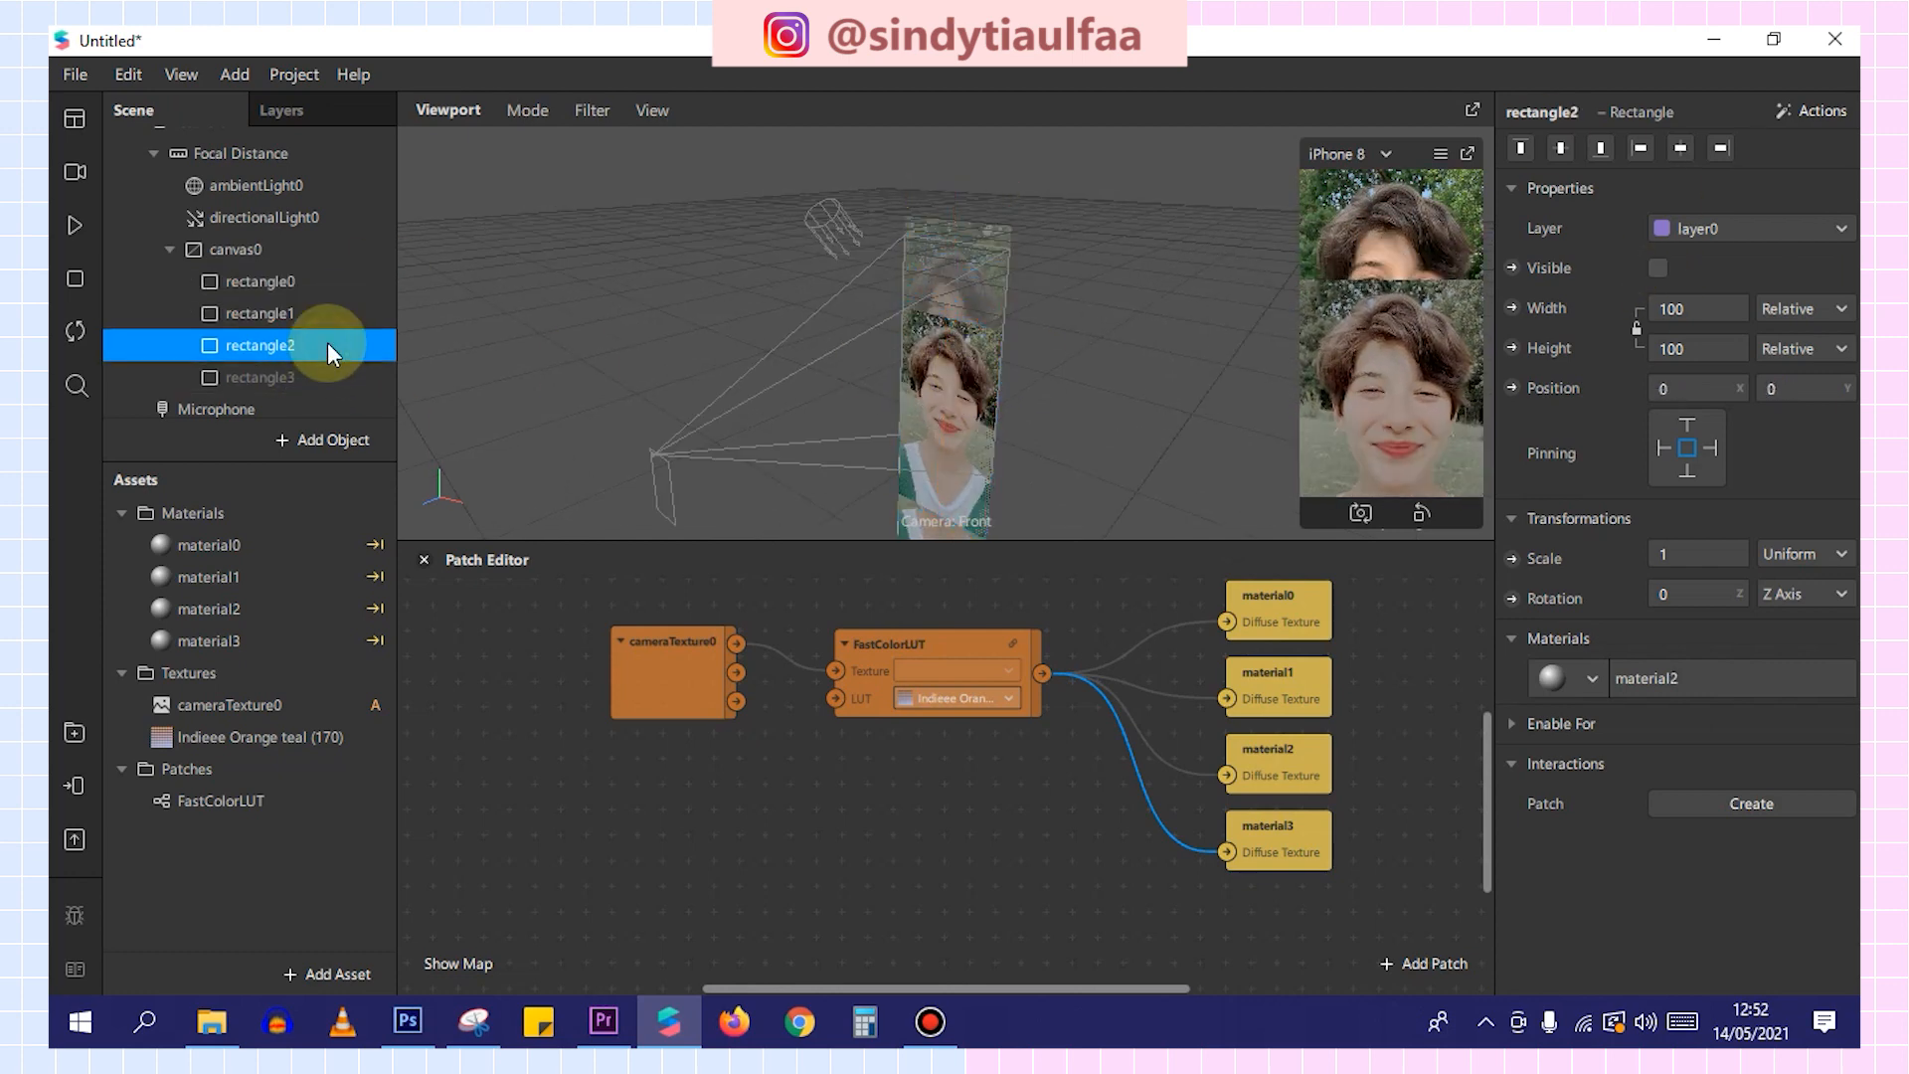
left_click(1655, 269)
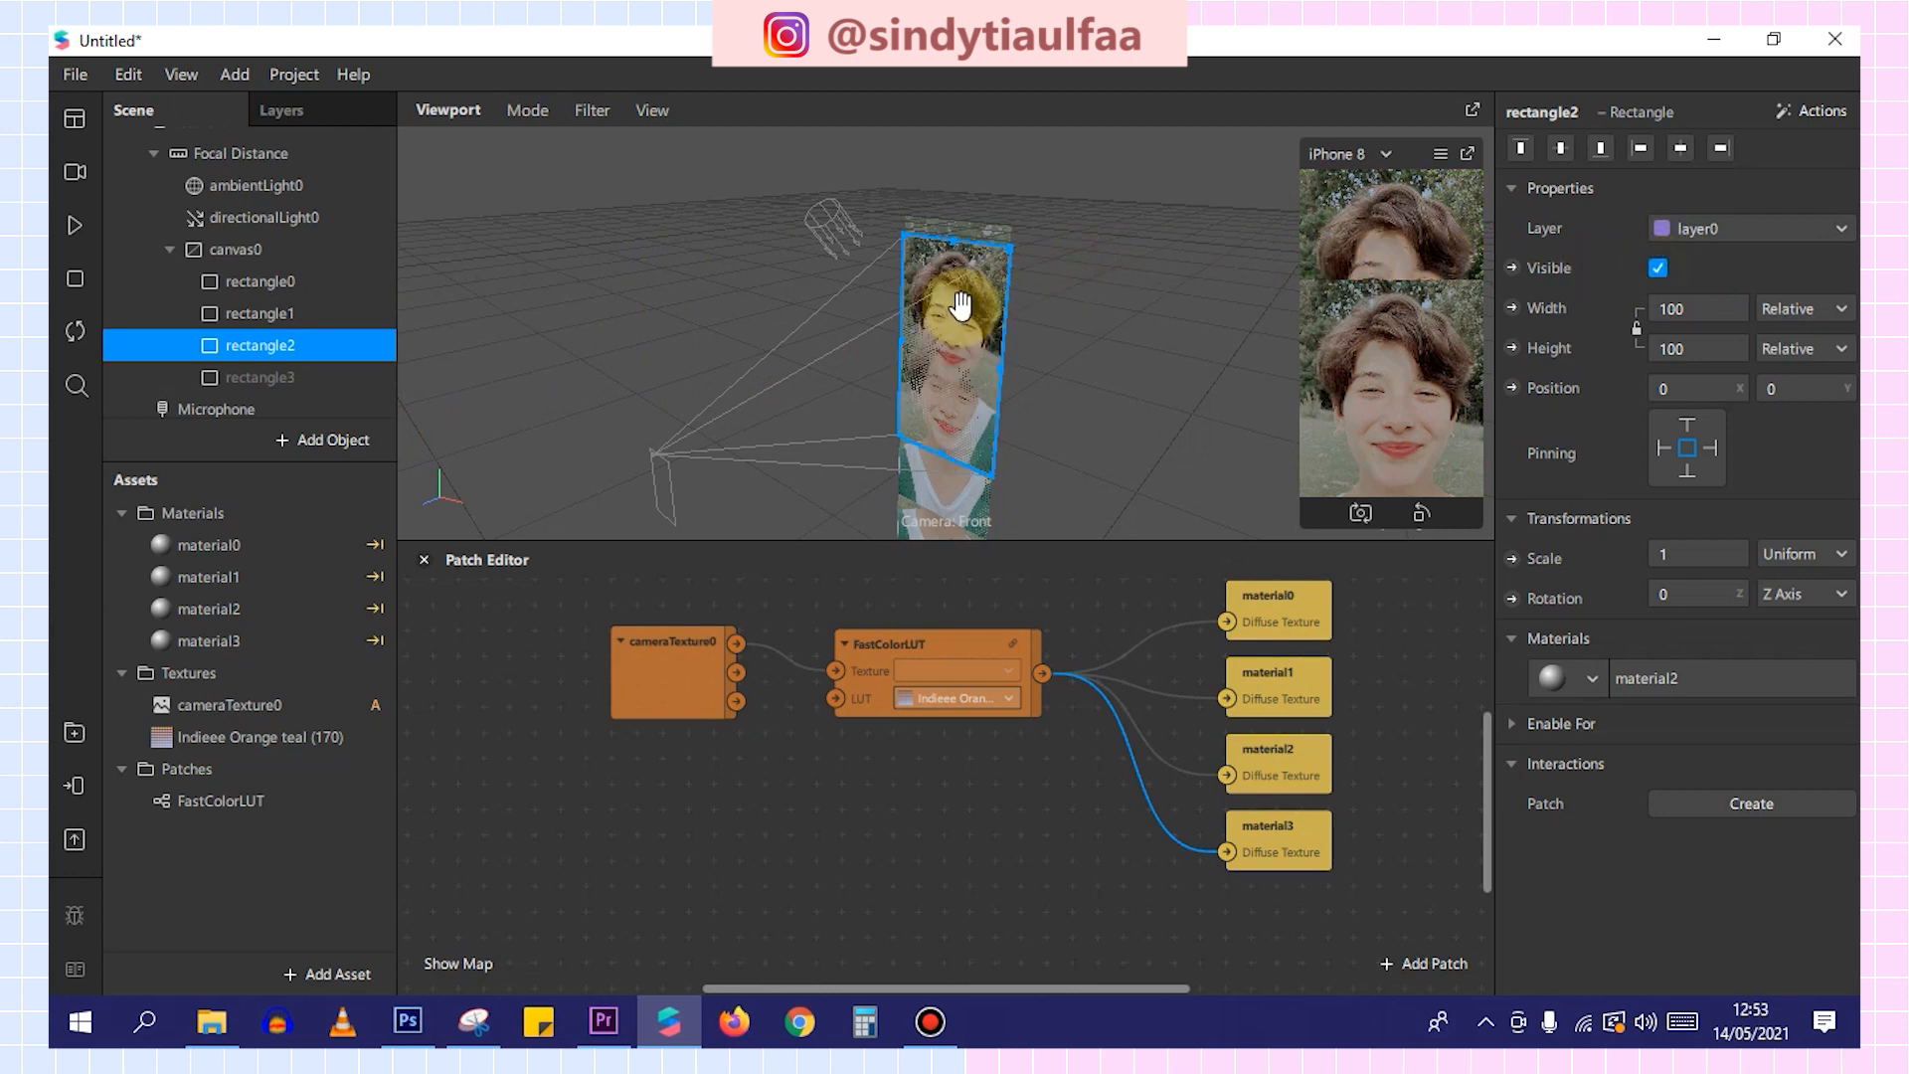
left_click_drag(354, 314, 331, 267)
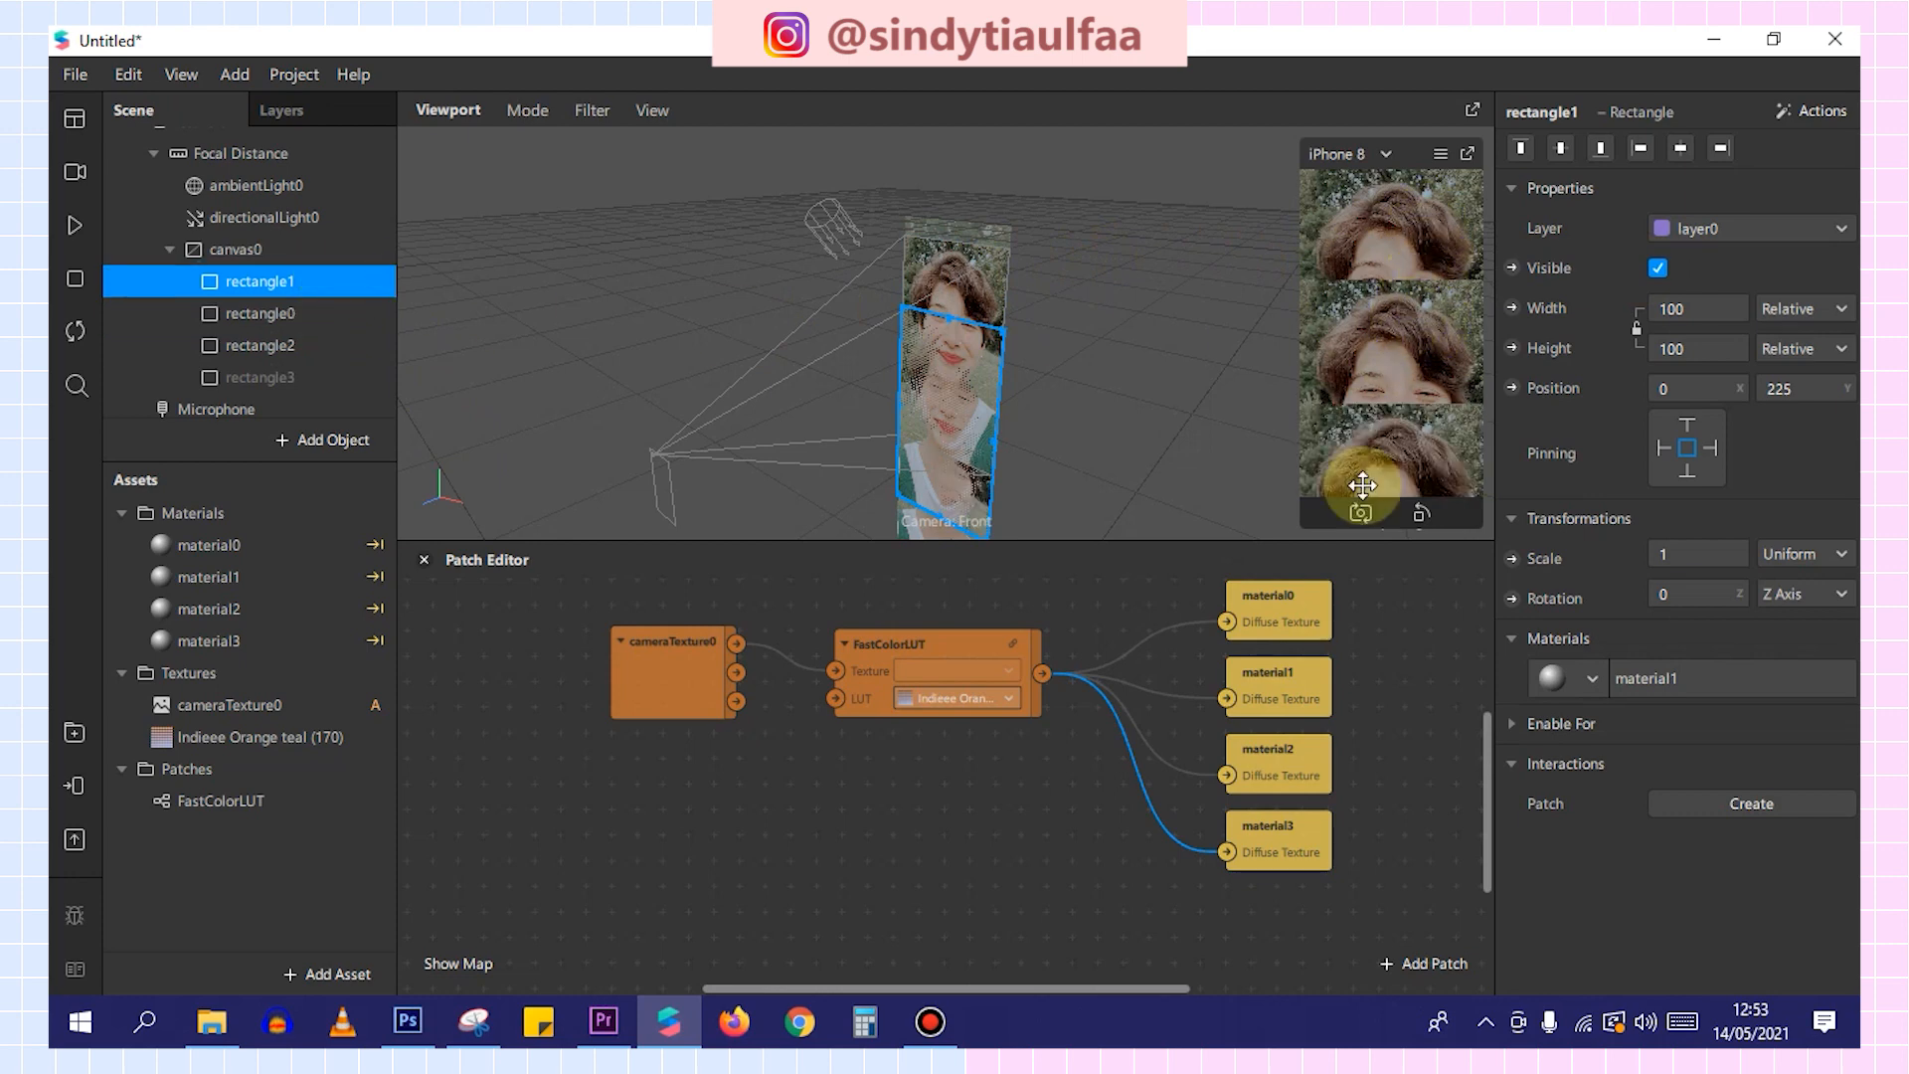
left_click(376, 370)
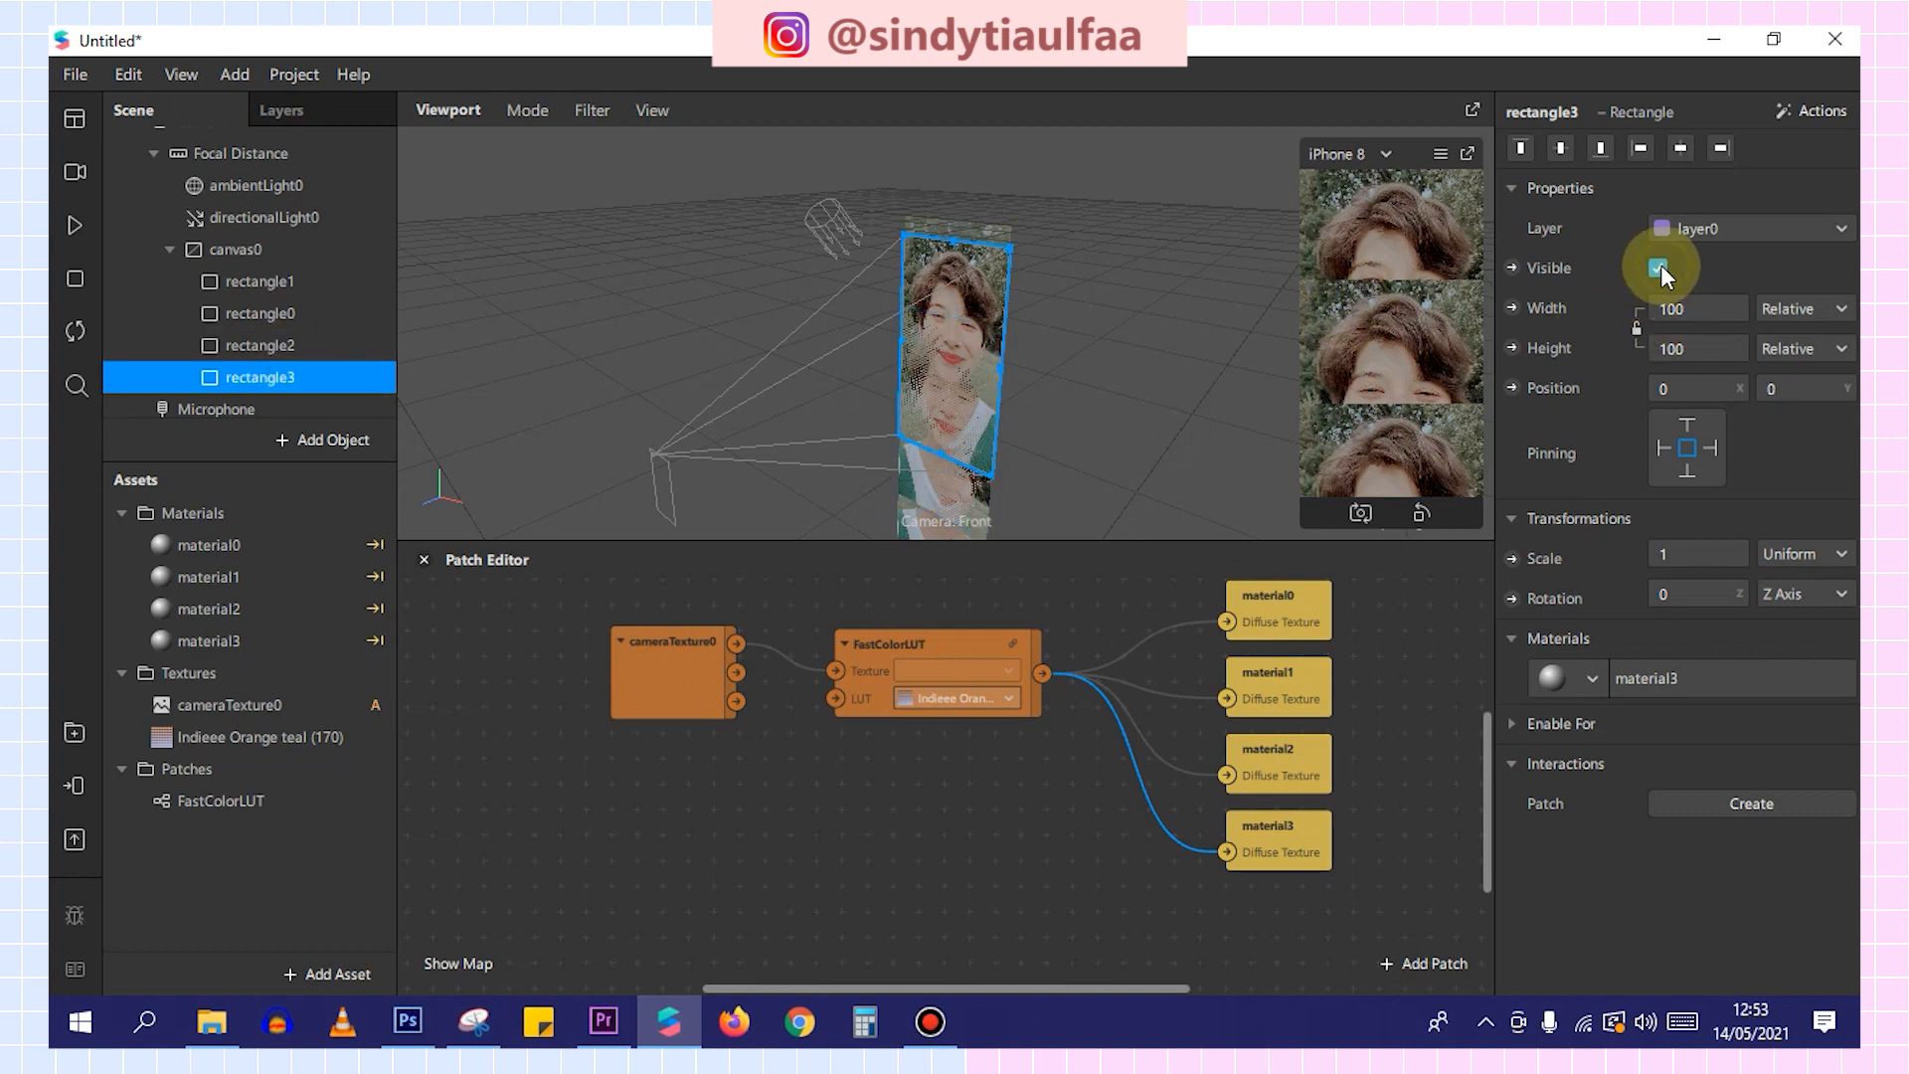
Move rectangle3 above the other rectangles in canvas0's object order and play the preview video.
left_click(71, 226)
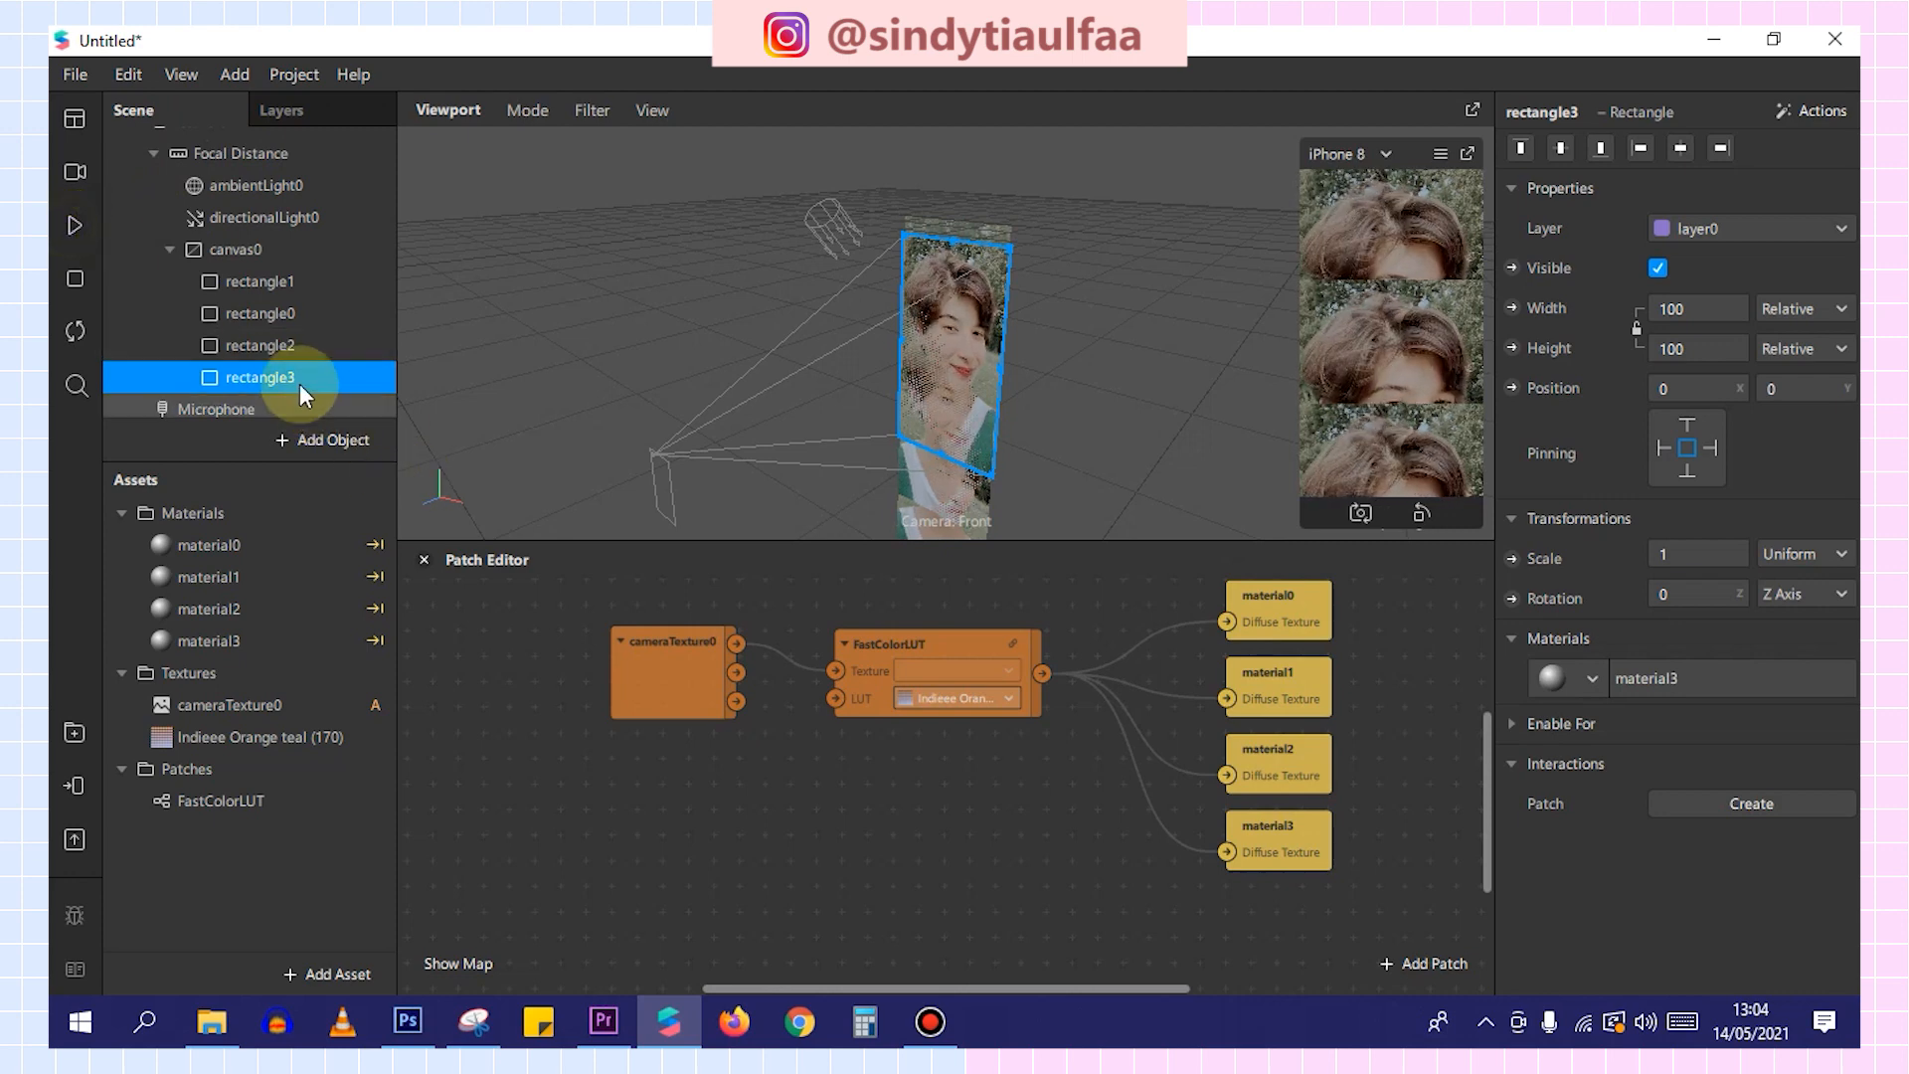
left_click_drag(298, 376, 298, 269)
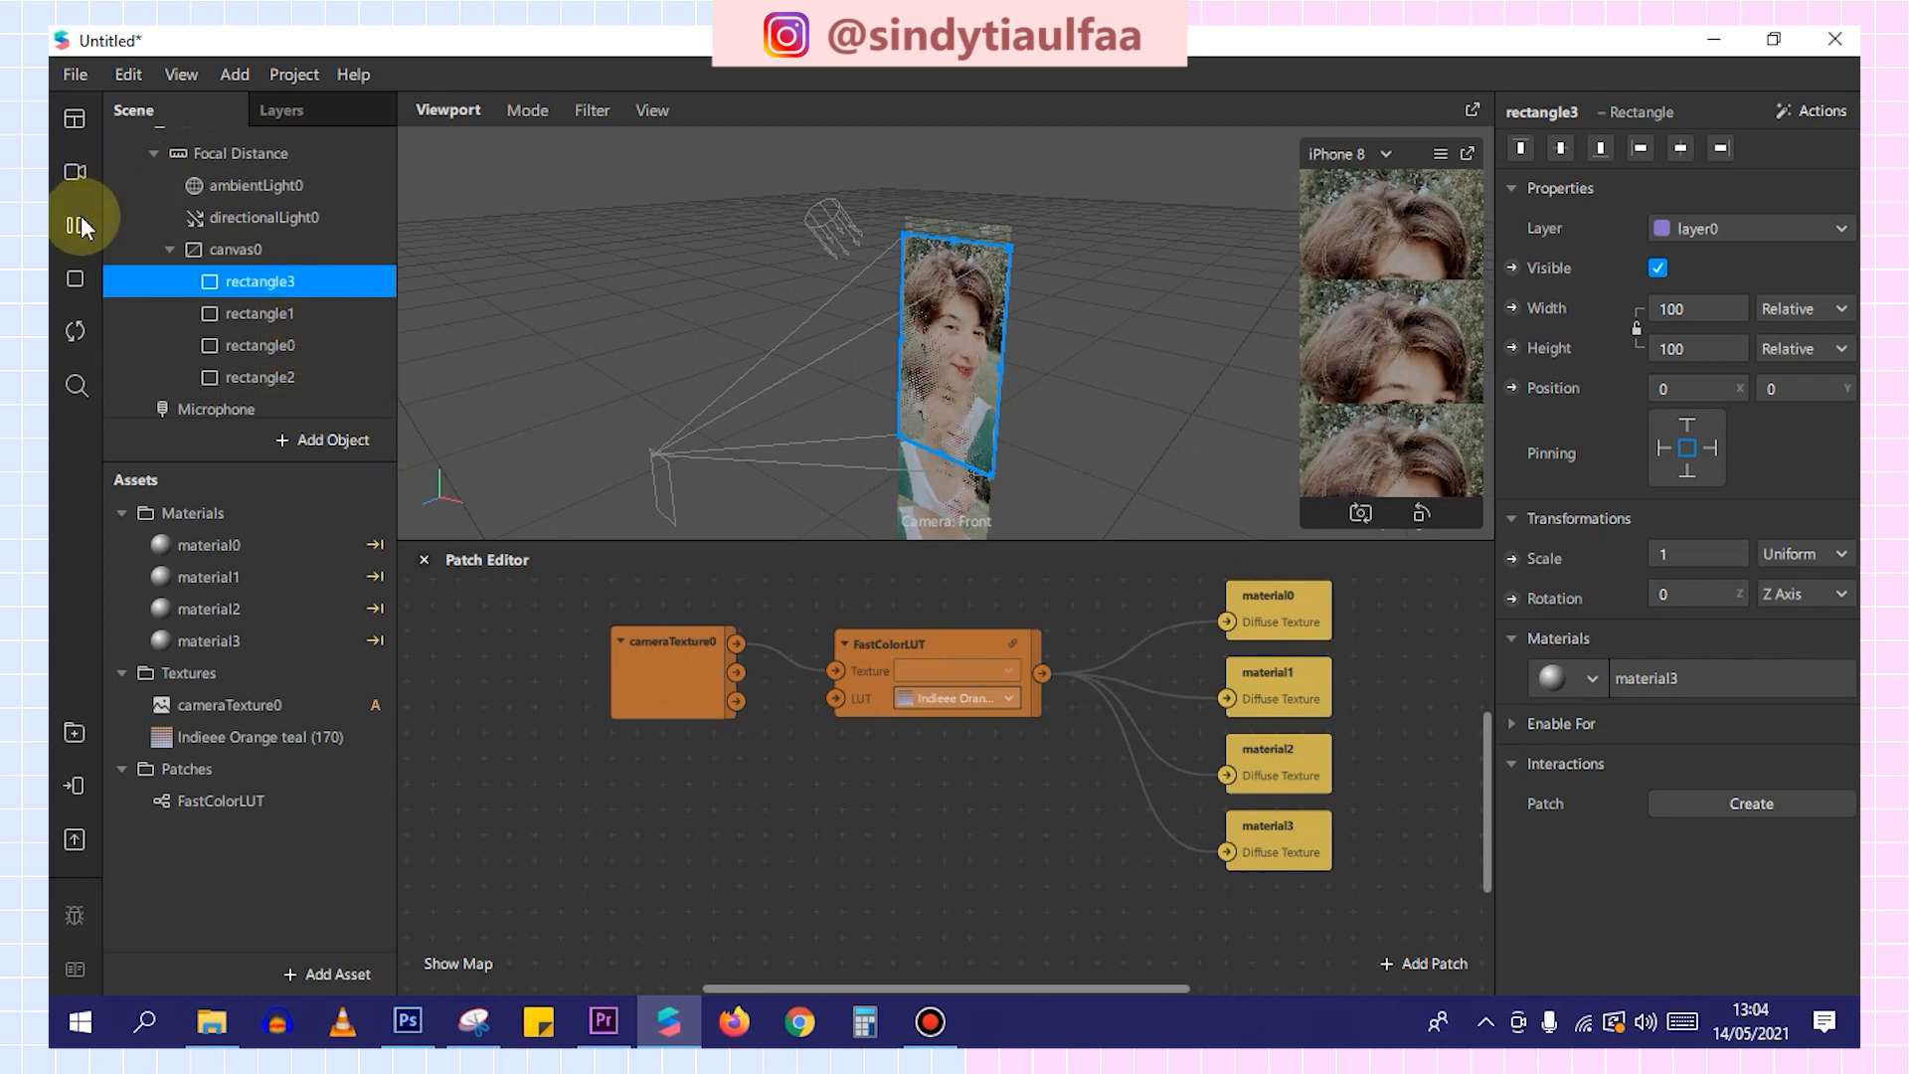
Open the shared advanced render options of material0 through material3 to reach their depth settings.
left_click(266, 636)
left_click(258, 545, "shift")
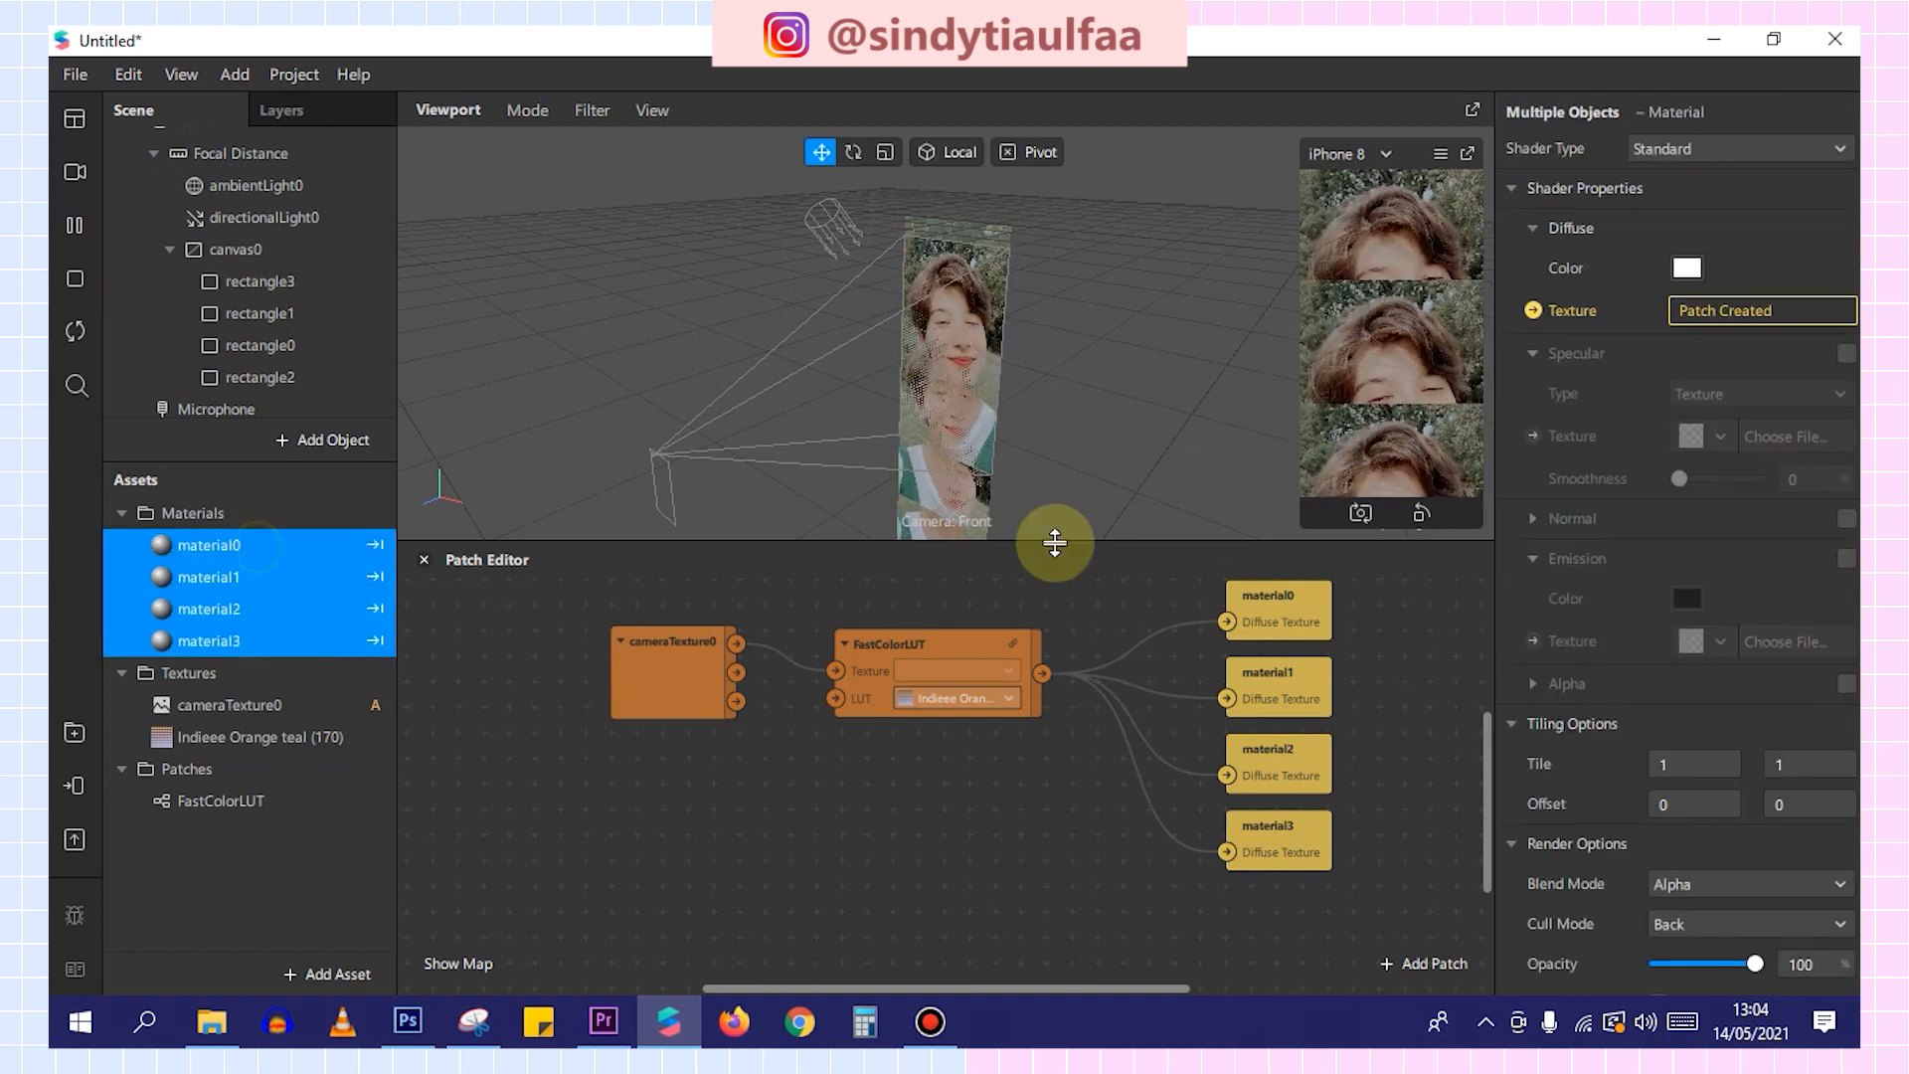
scroll(1545, 690, "down", 5)
left_click(1511, 802)
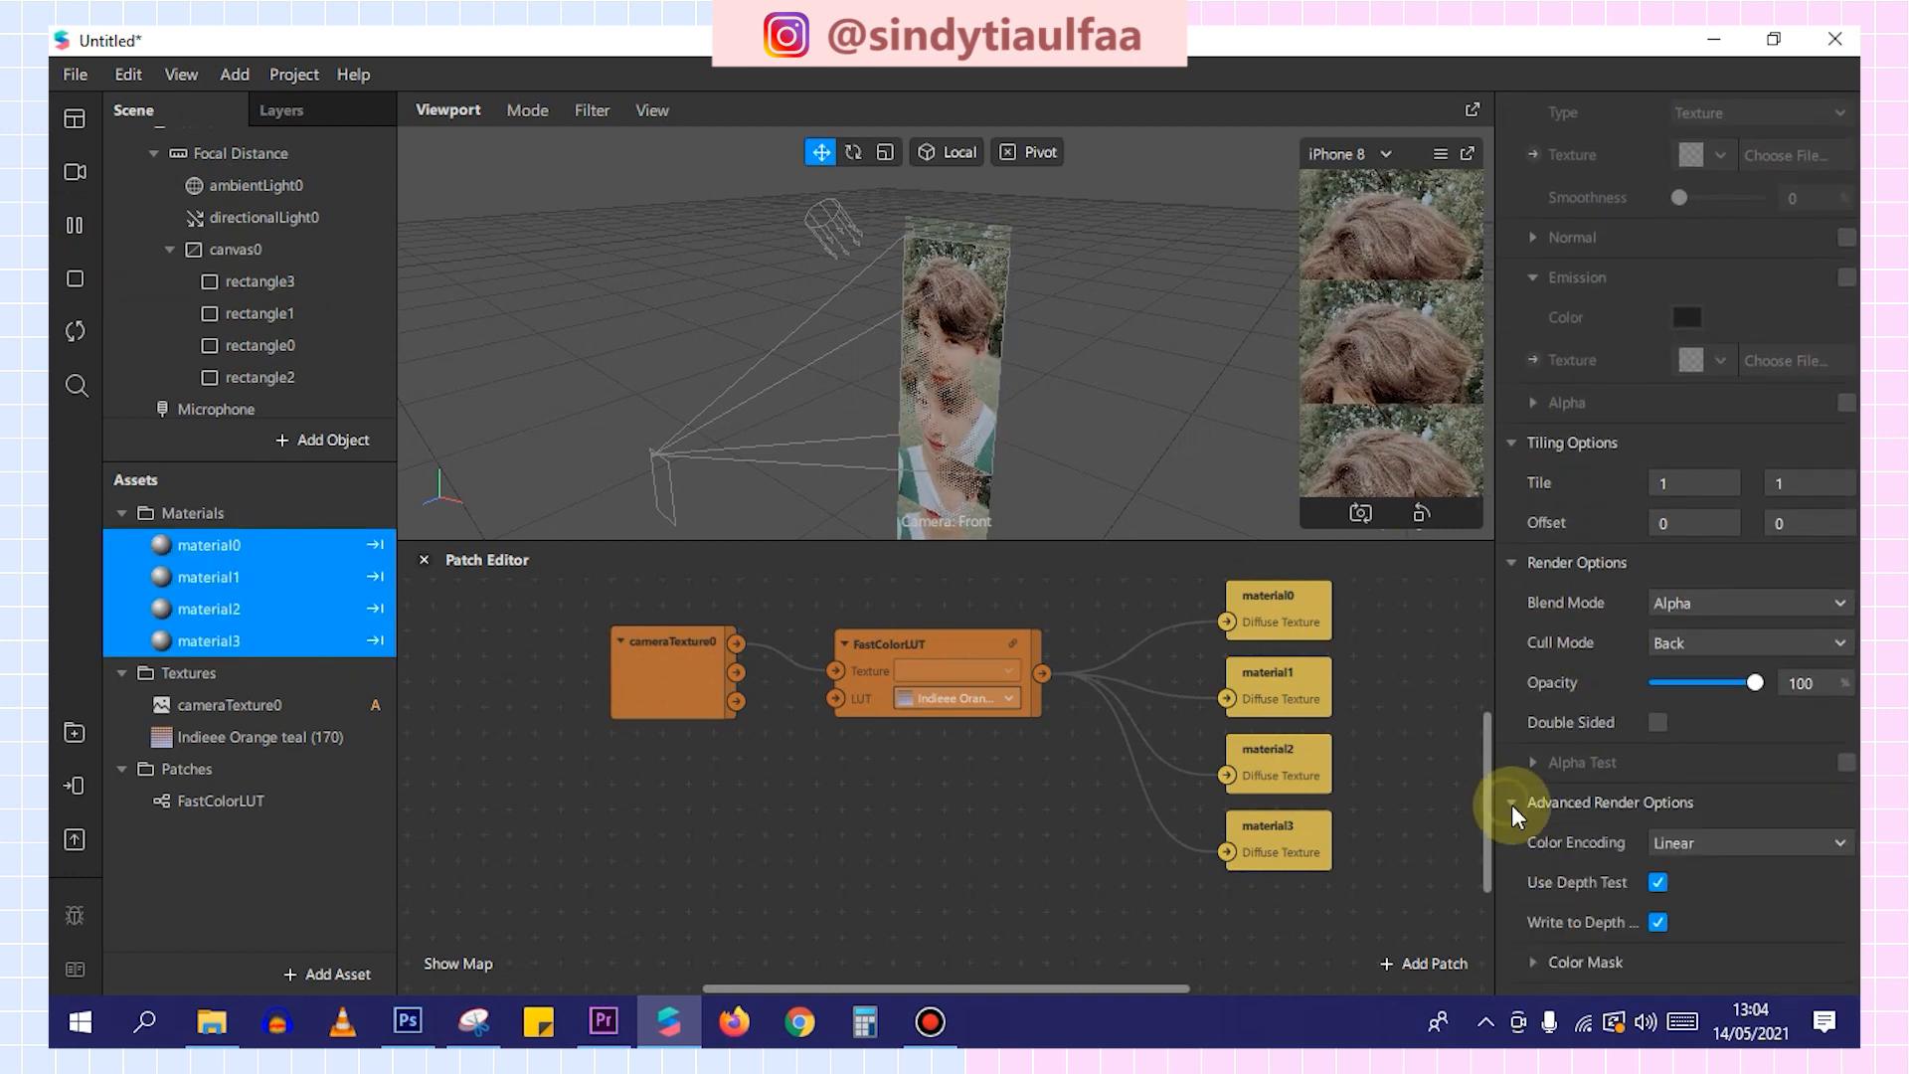
Enable Alpha on material3, the material of rectangle3, and import frame3.png from Downloads as its alpha texture.
left_click(289, 281)
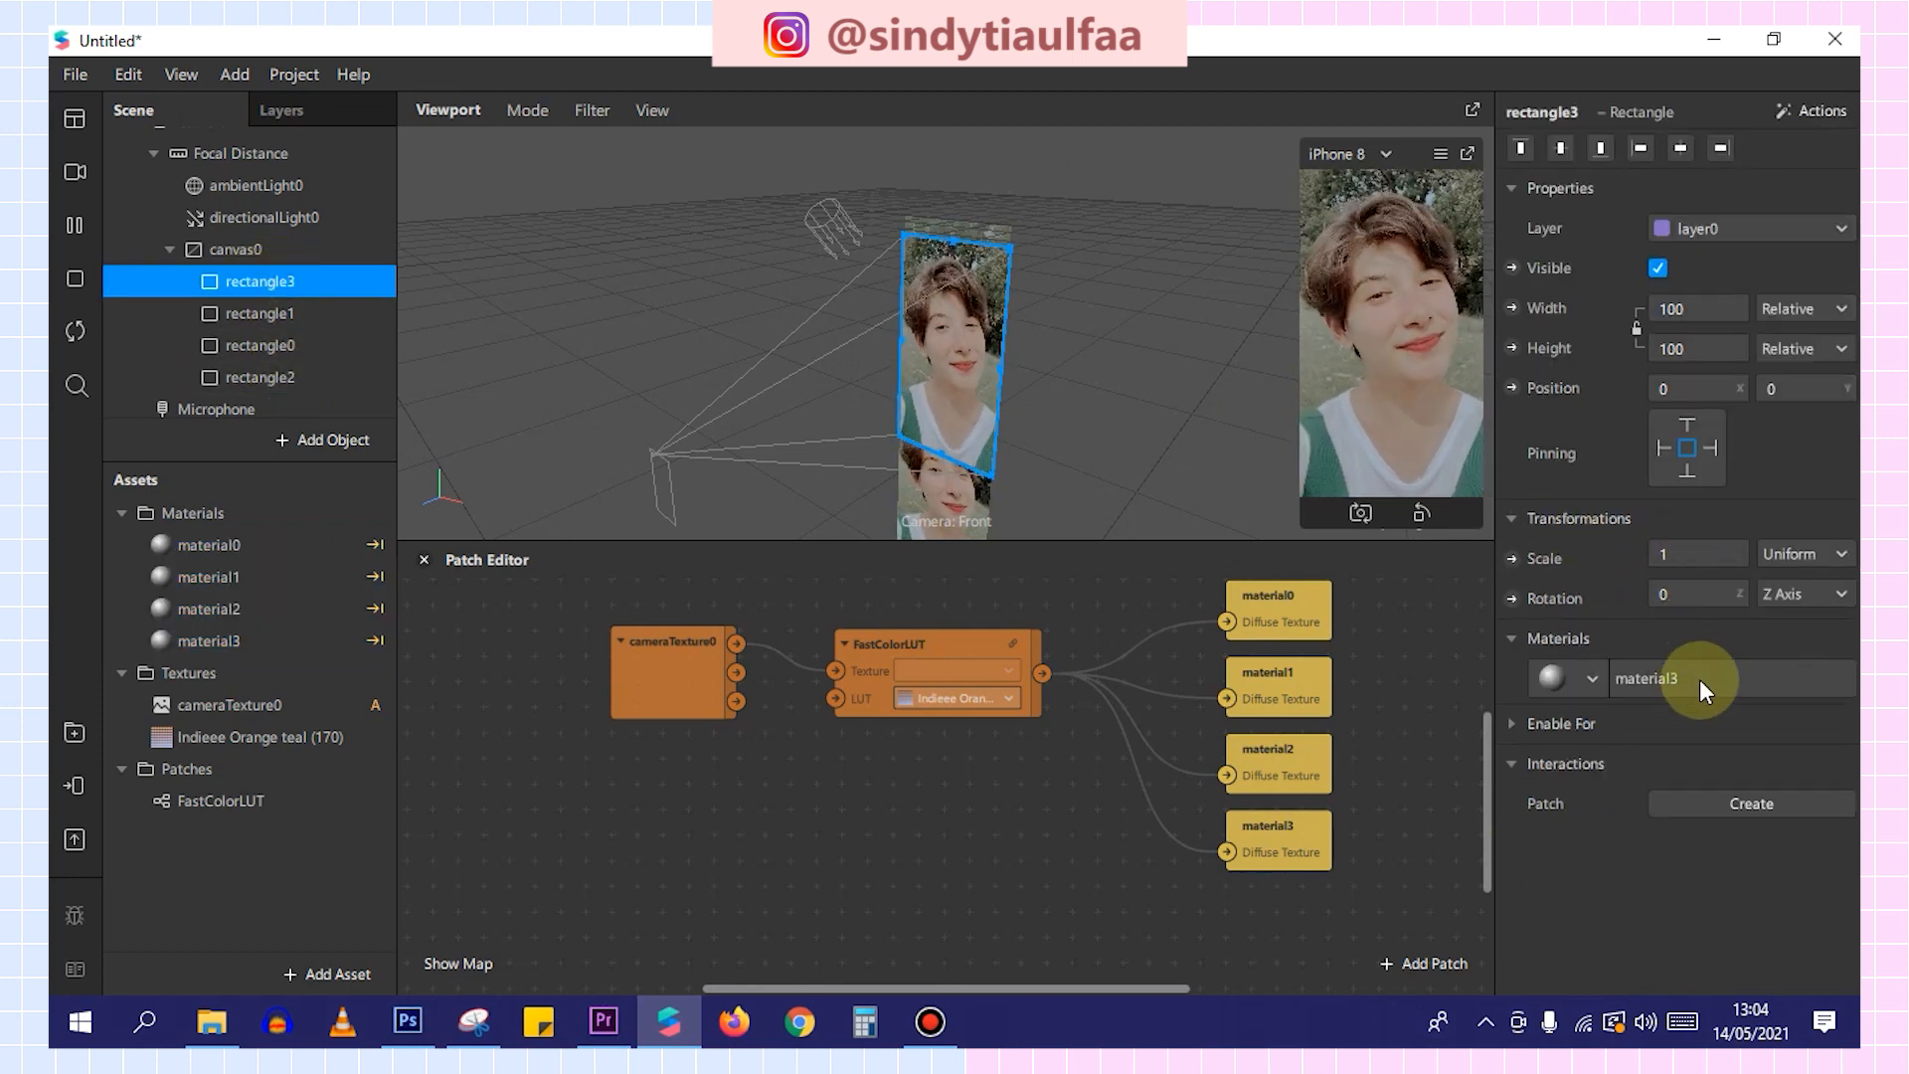
left_click(291, 640)
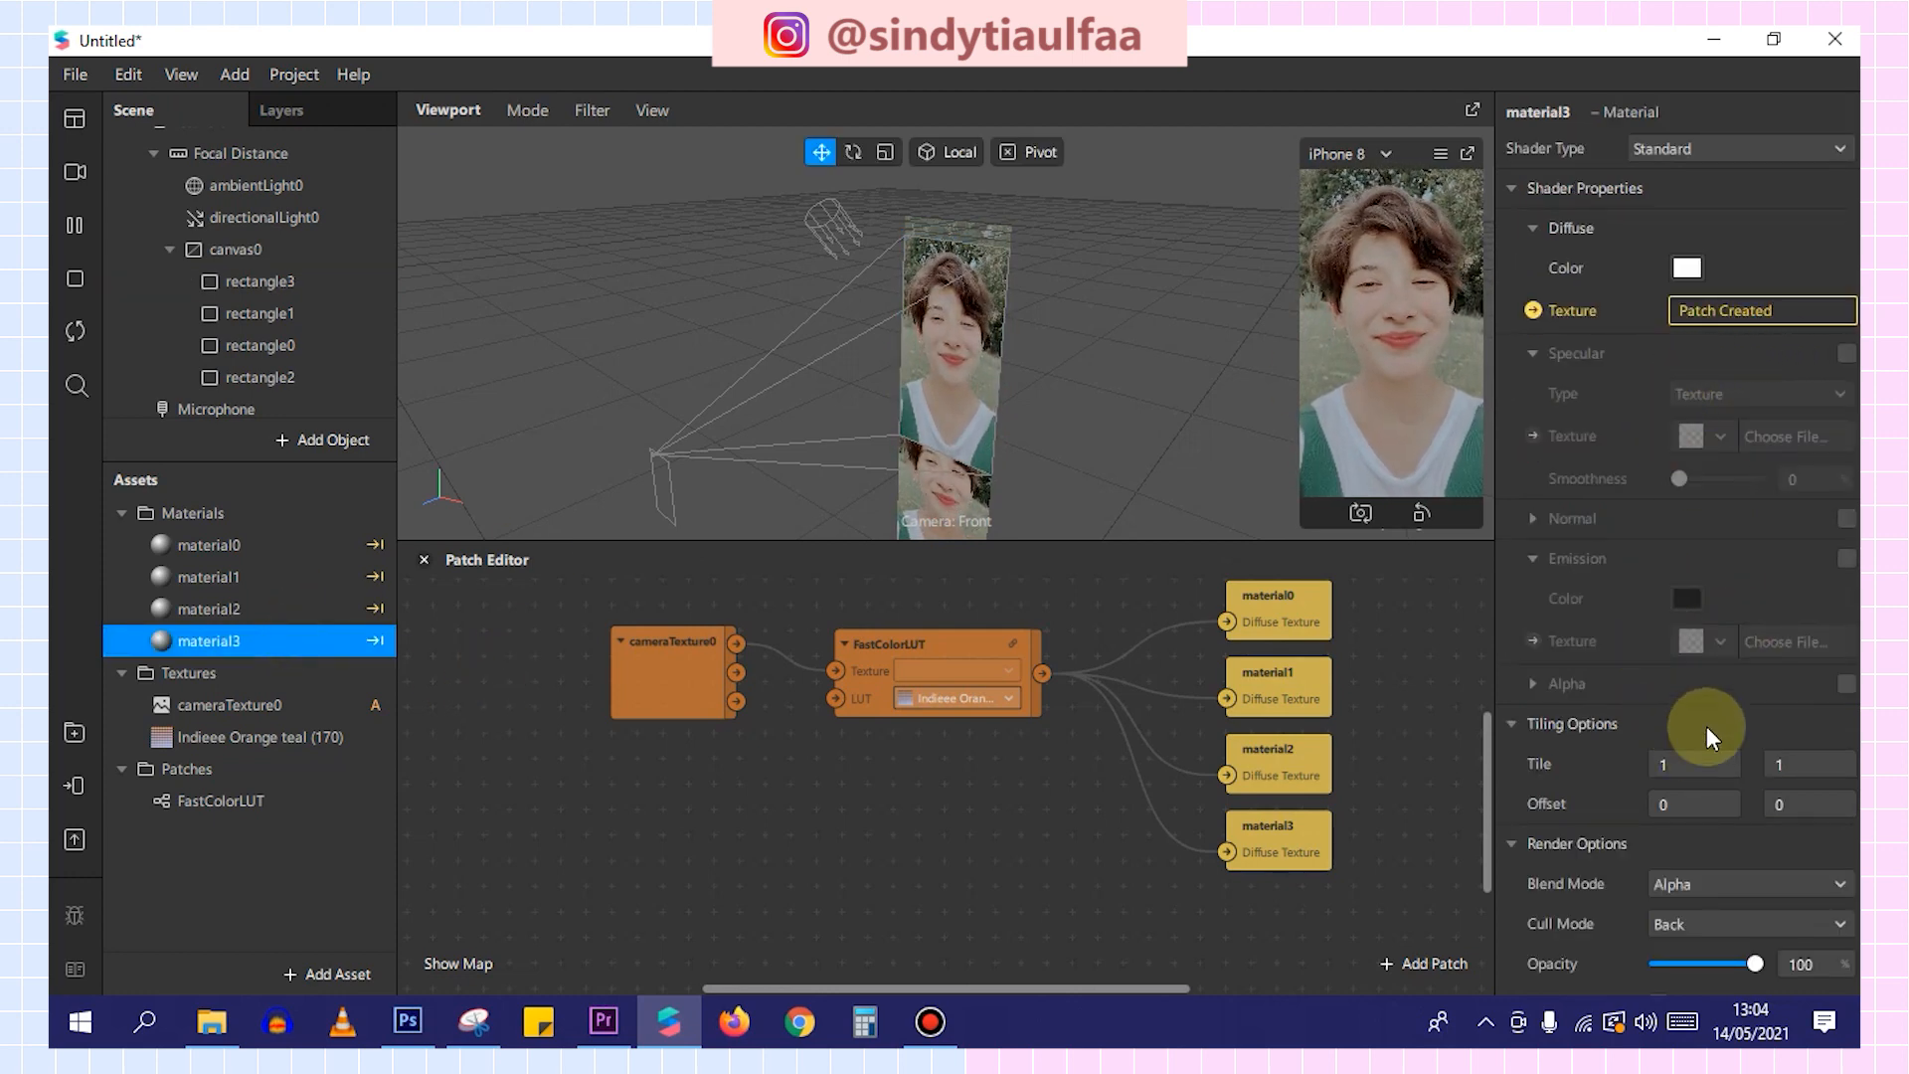
left_click(1844, 684)
left_click(1792, 766)
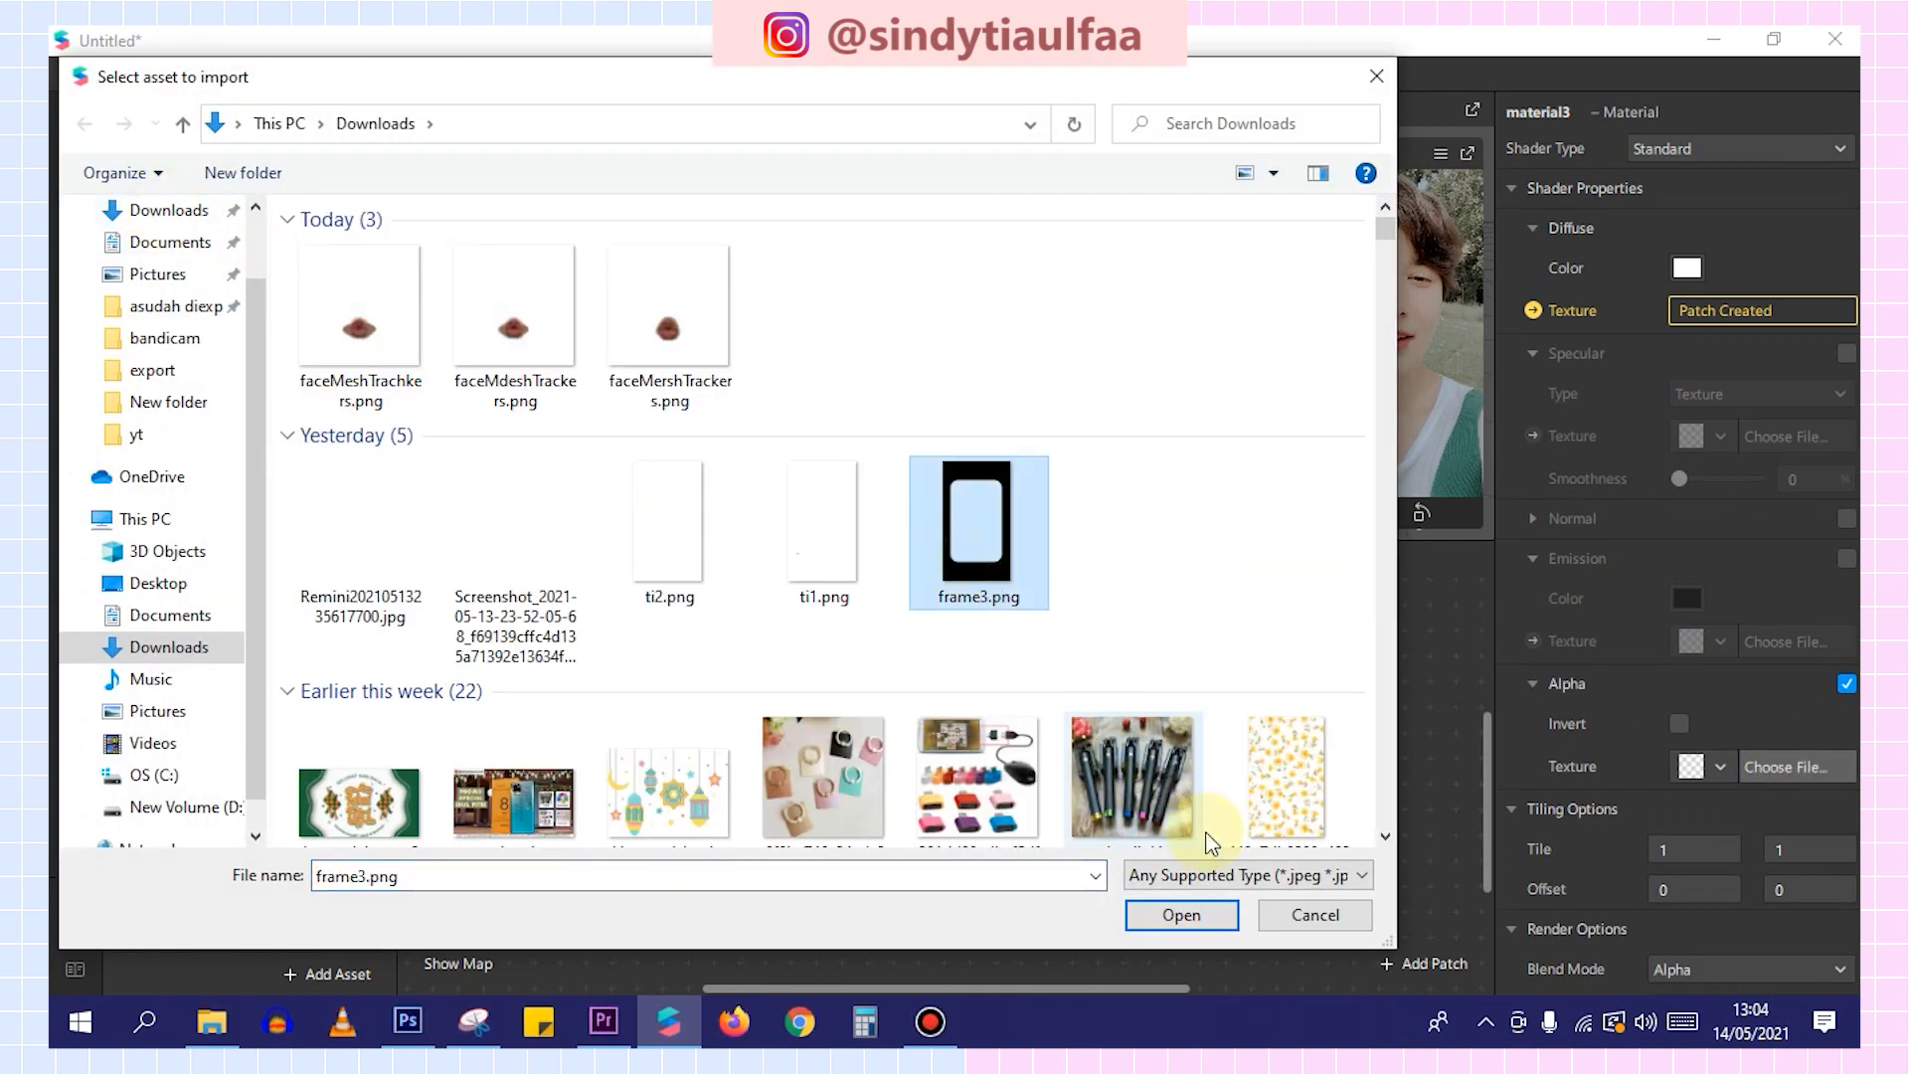
left_click(1183, 915)
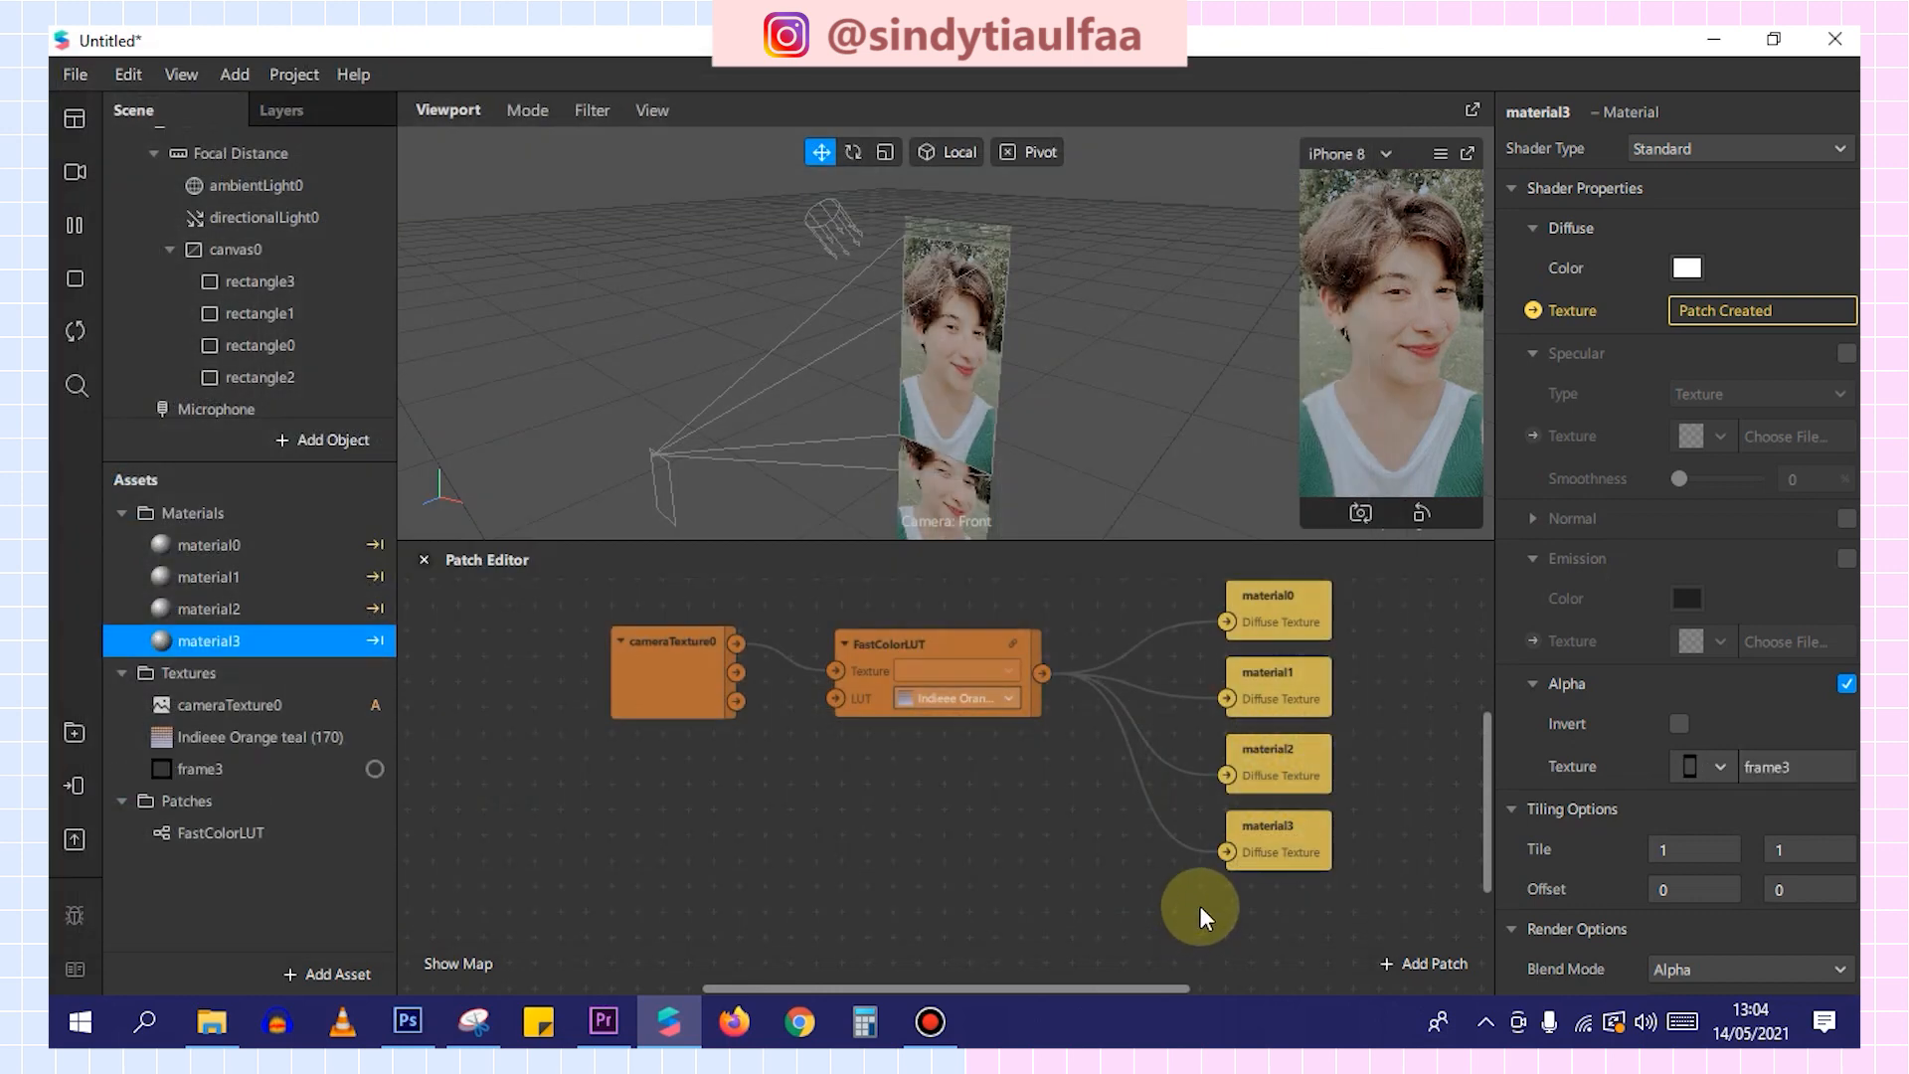
Turn off compression for the frame3 texture so that its iOS, Android and Older Android formats use Passthrough.
left_click(278, 771)
scroll(1688, 541, "down", 5)
left_click(1657, 425)
left_click(229, 737)
left_click(212, 766)
scroll(1782, 463, "down", 6)
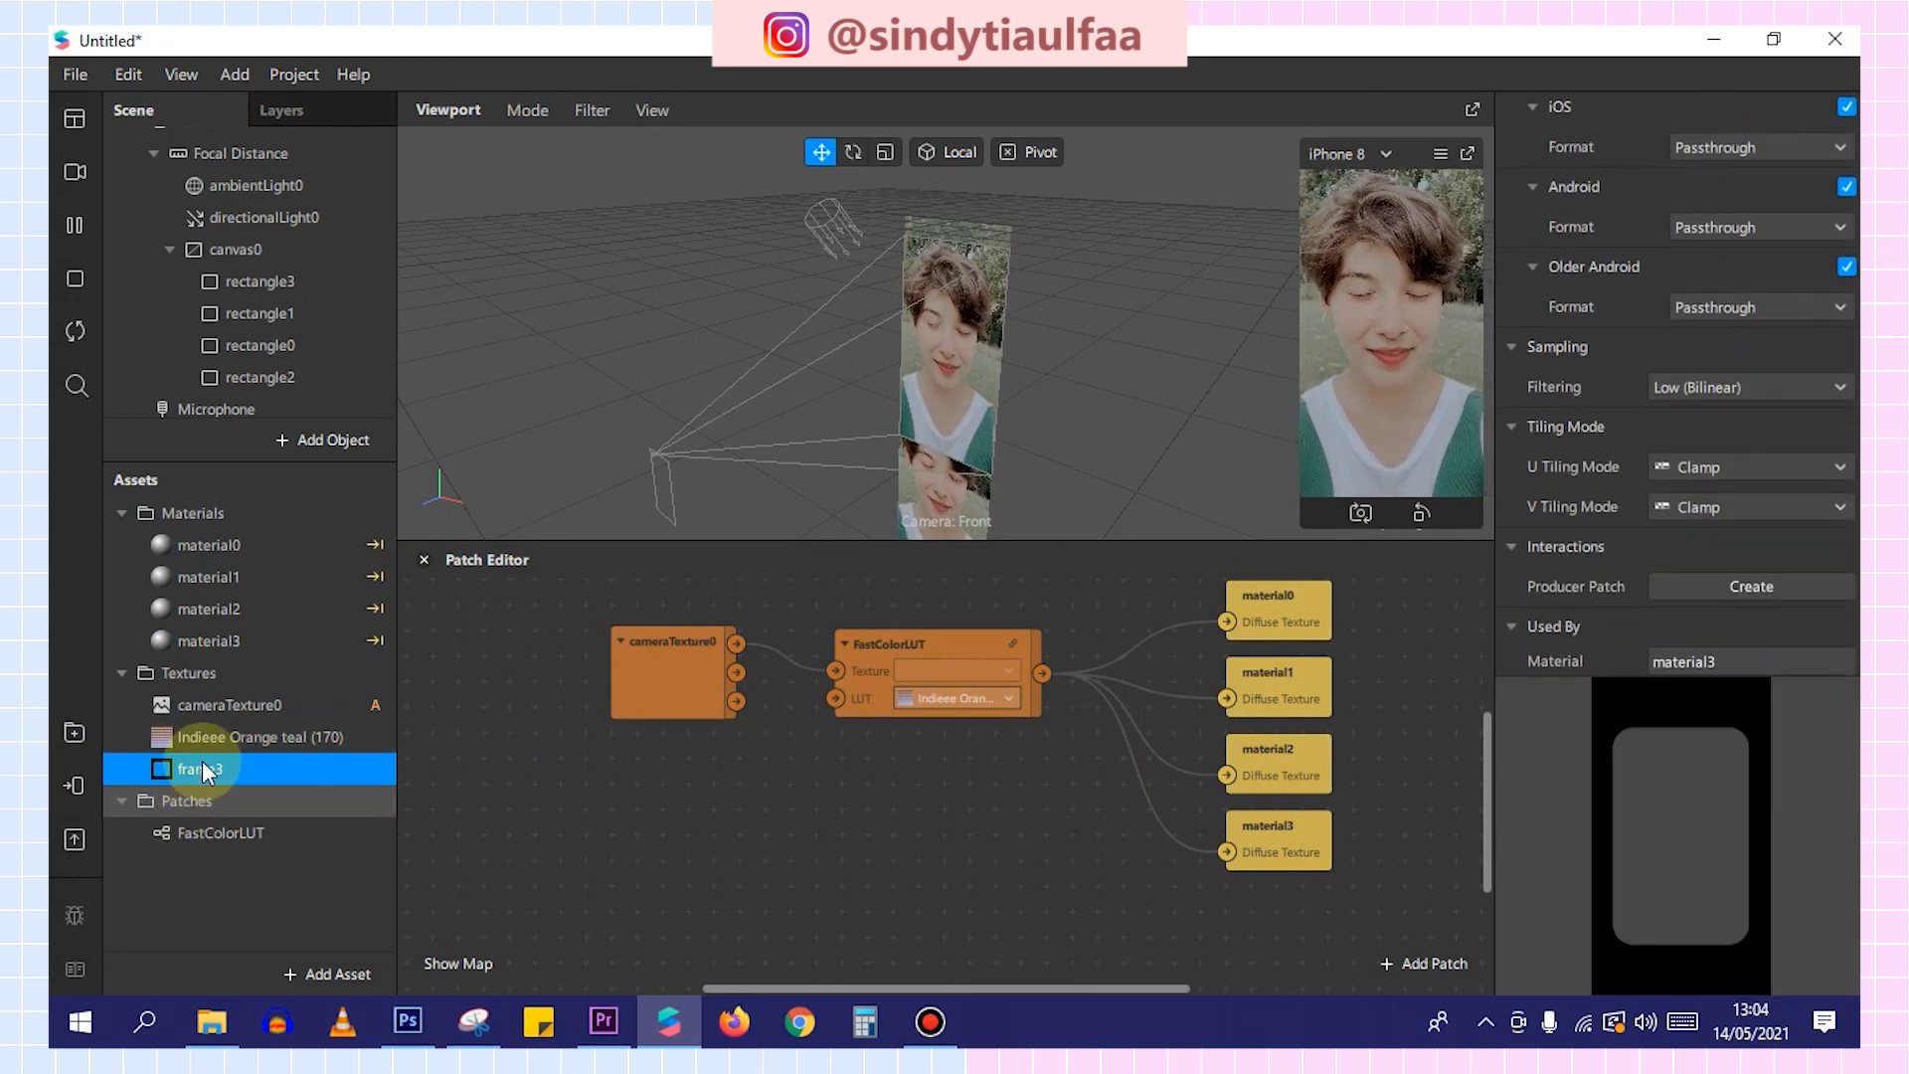
Check material3's Alpha settings and change its shader type to Flat.
left_click(235, 640)
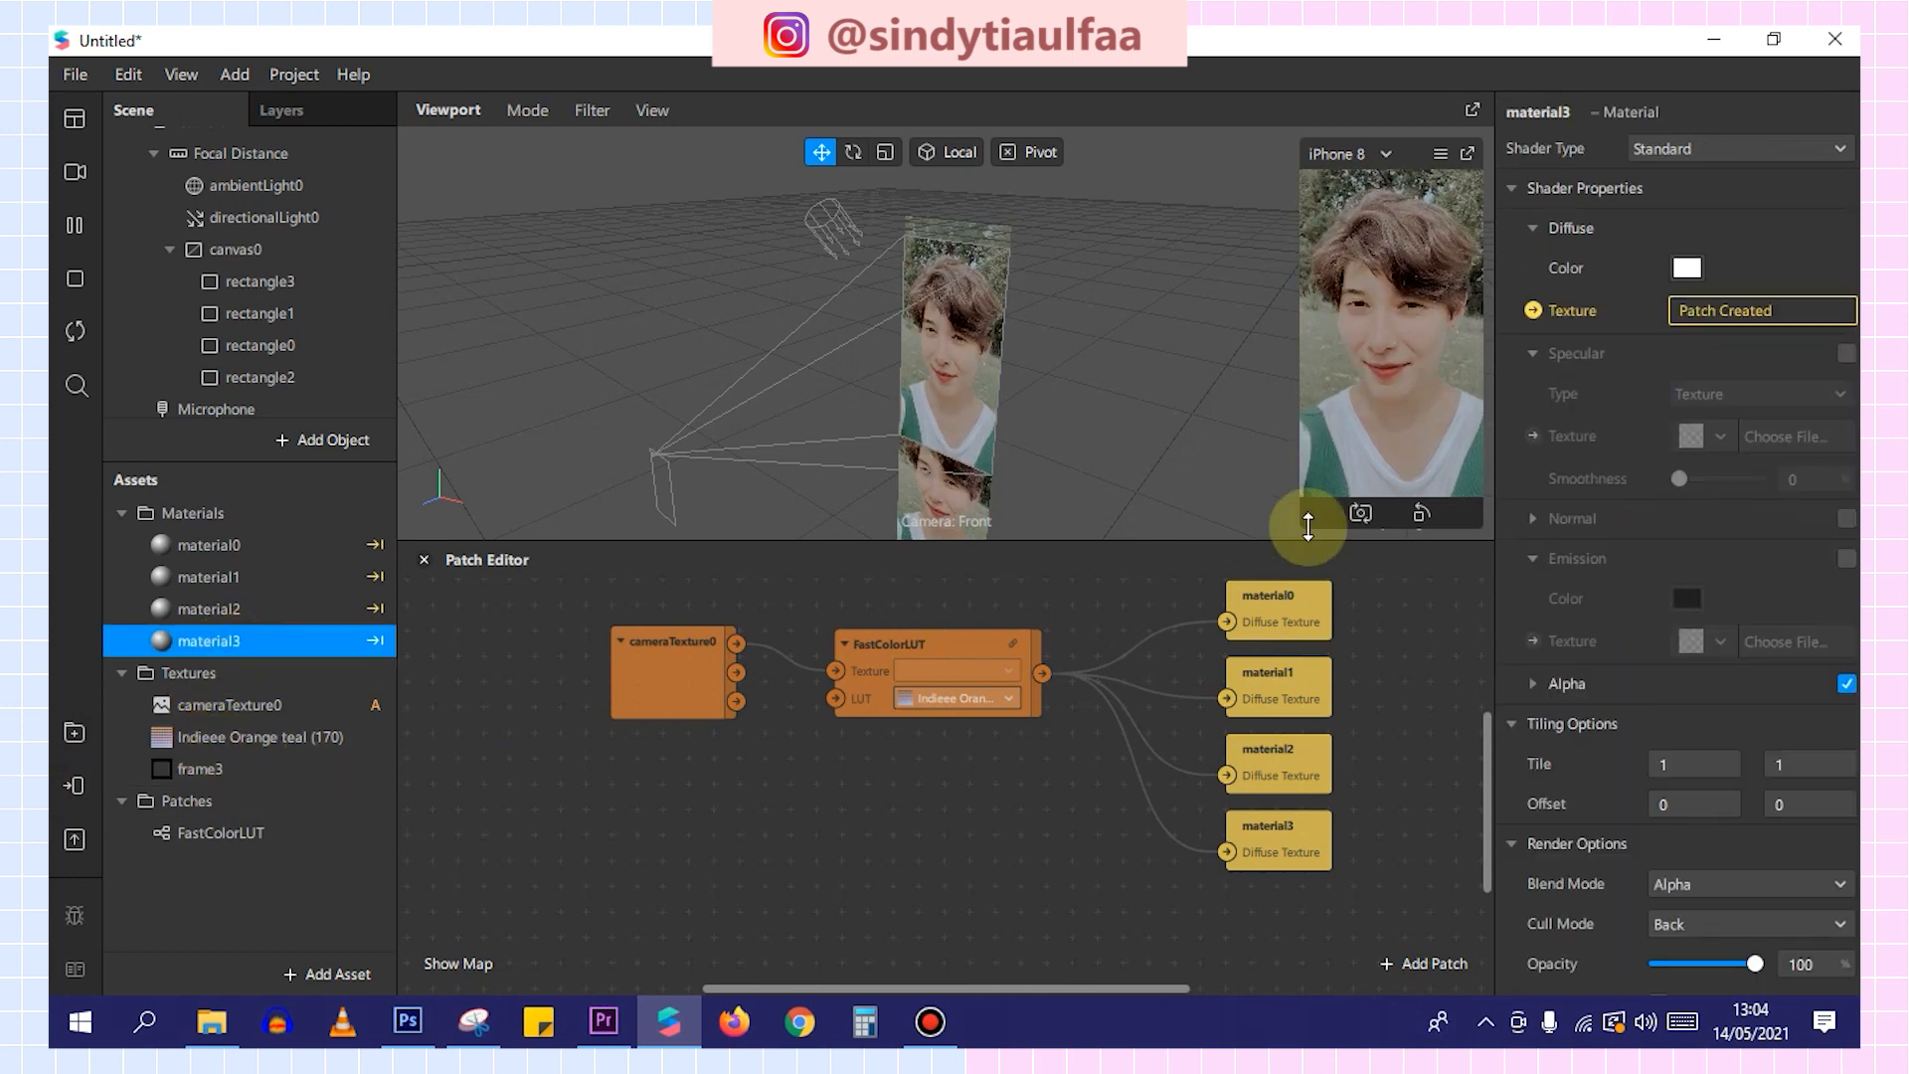
left_click(1536, 684)
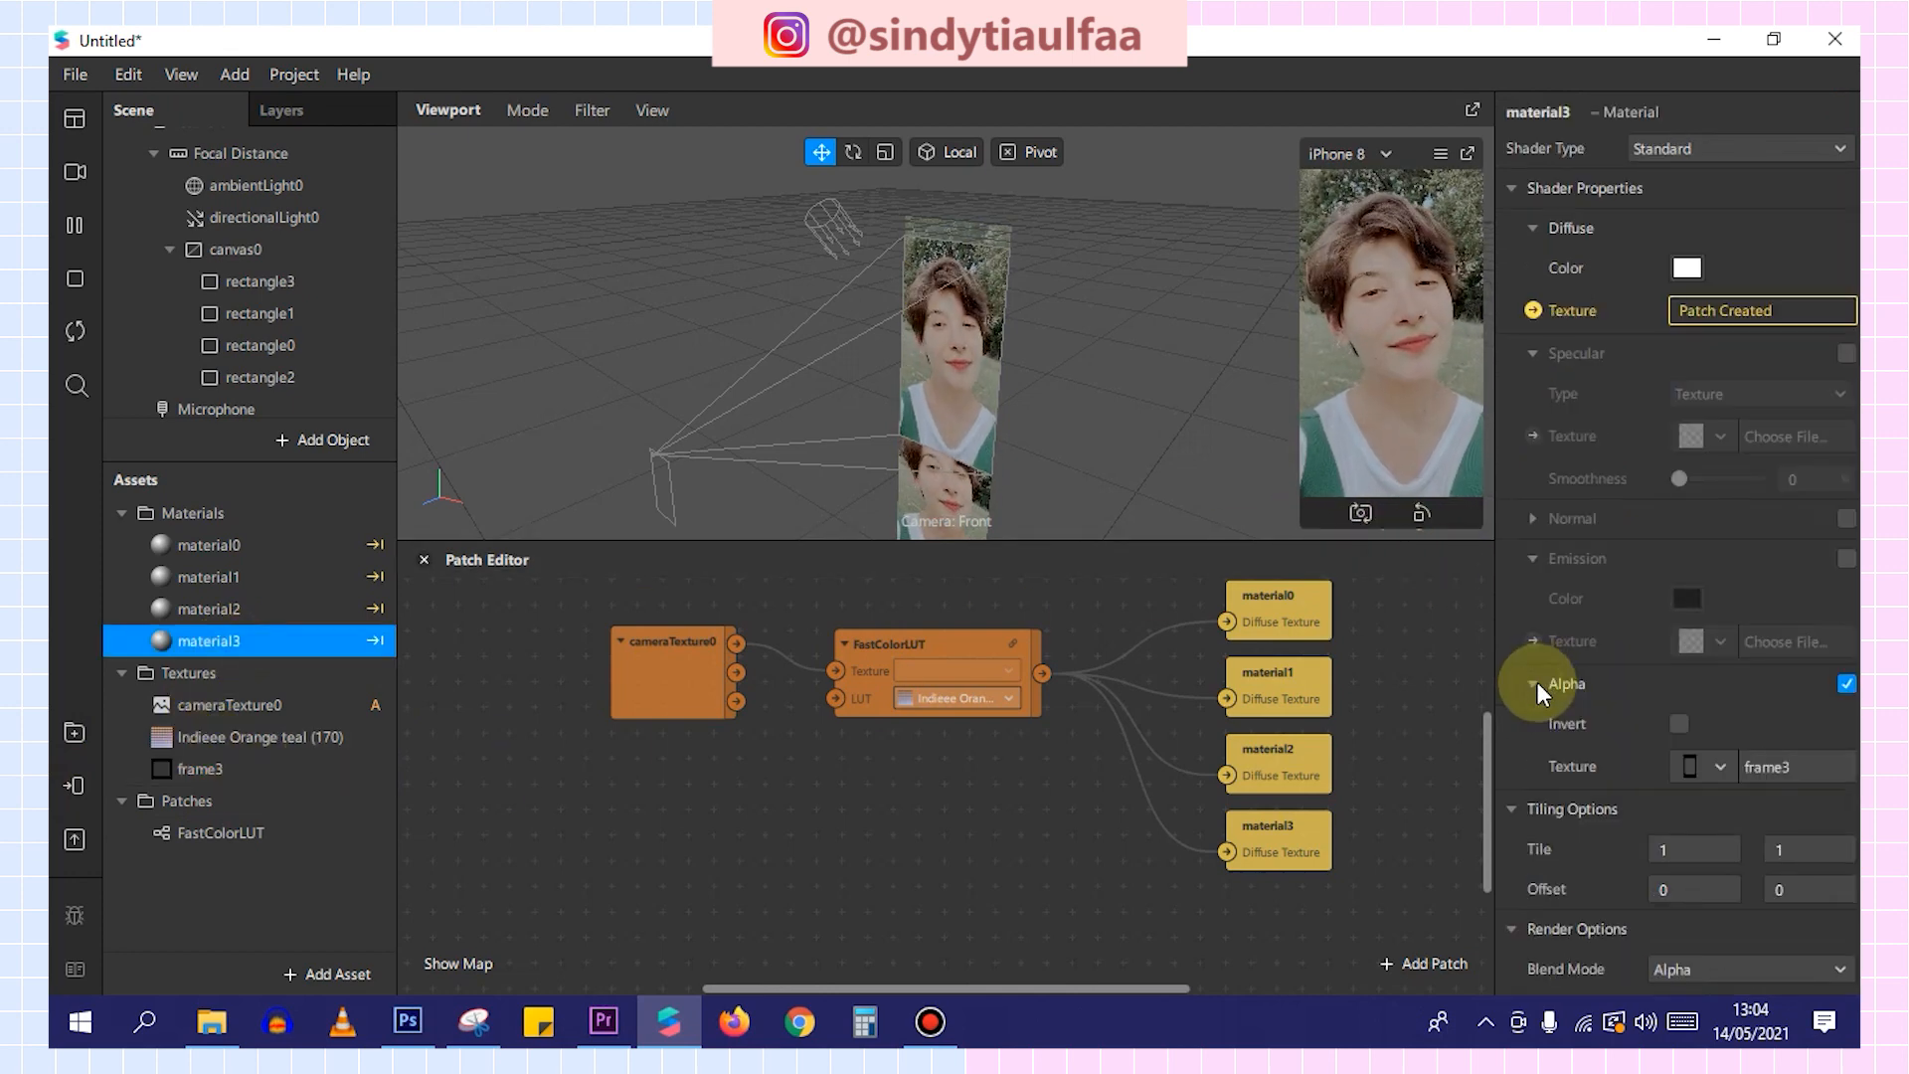
left_click(1537, 683)
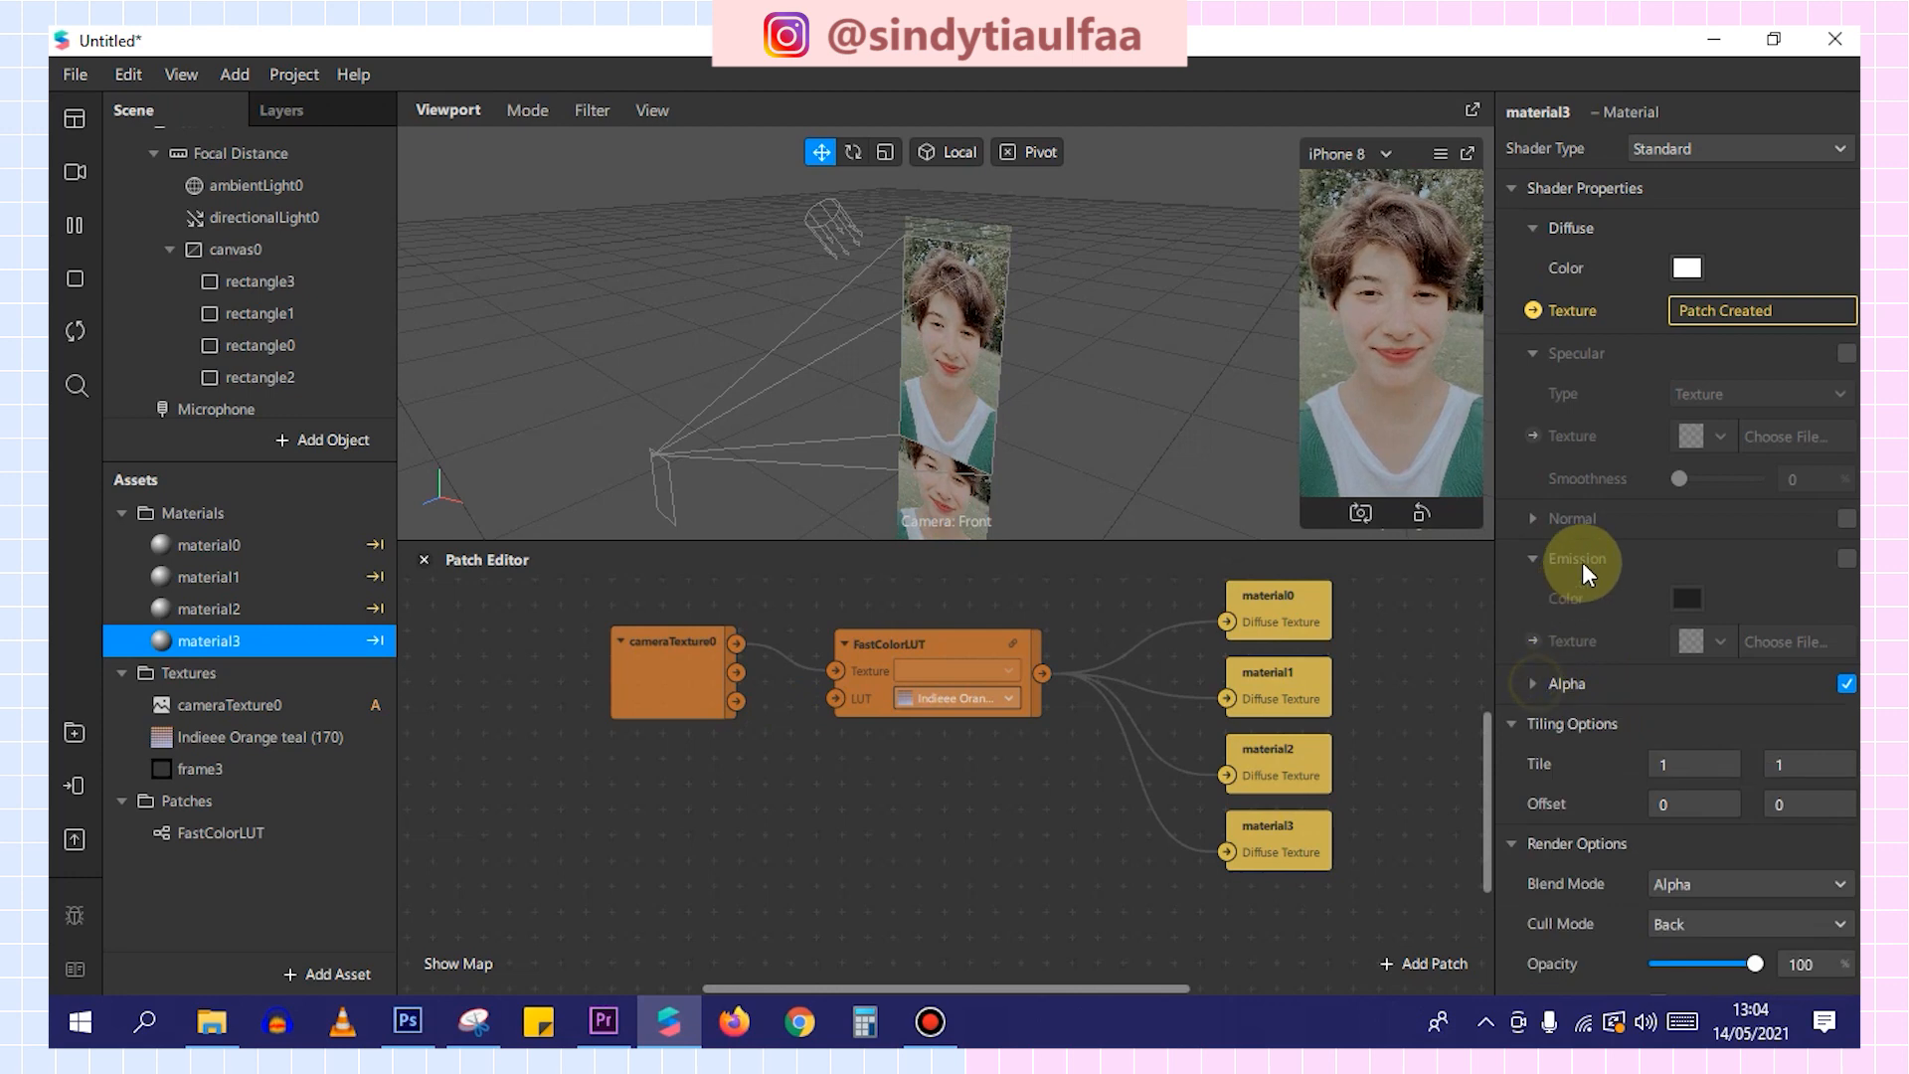
left_click(1680, 147)
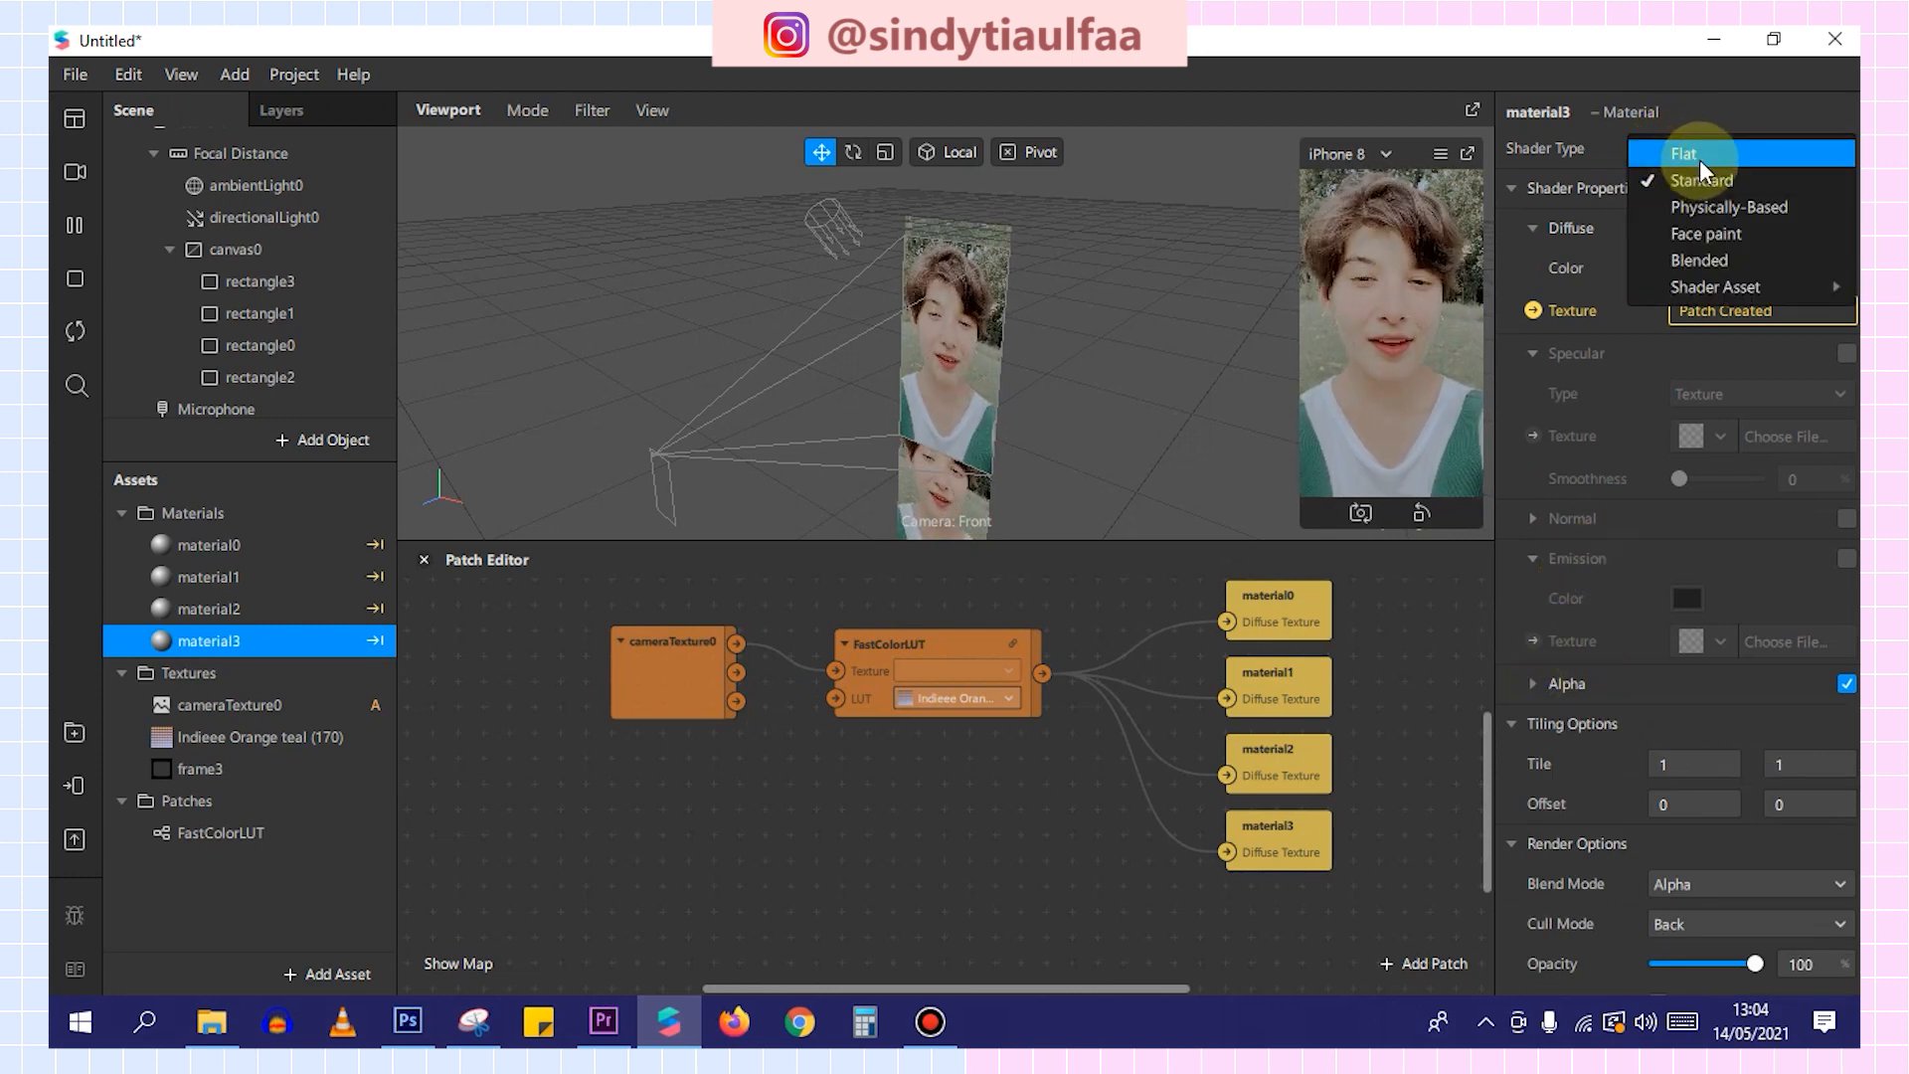
left_click(1699, 161)
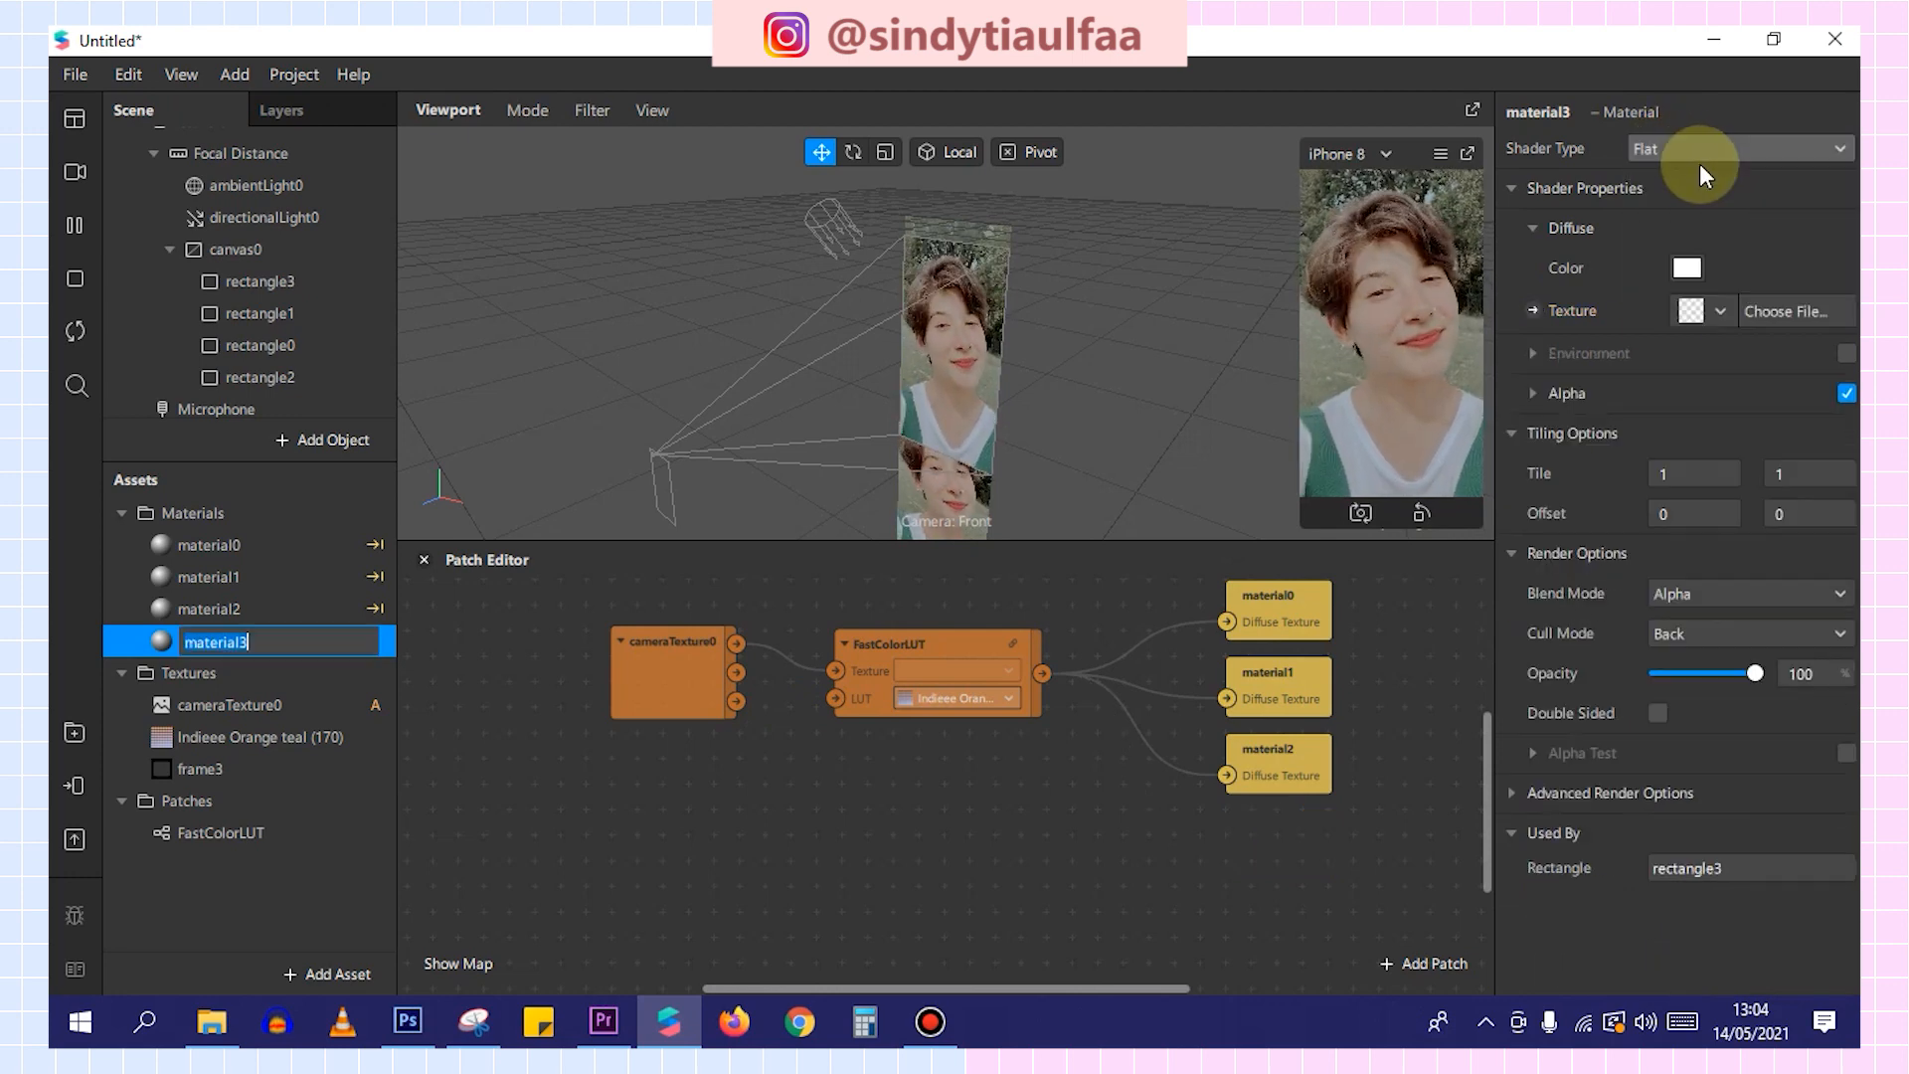
Check material3's advanced render options, and try rectangle3 beneath rectangle2 in canvas0 while toggling rectangle3's visibility.
left_click(1510, 791)
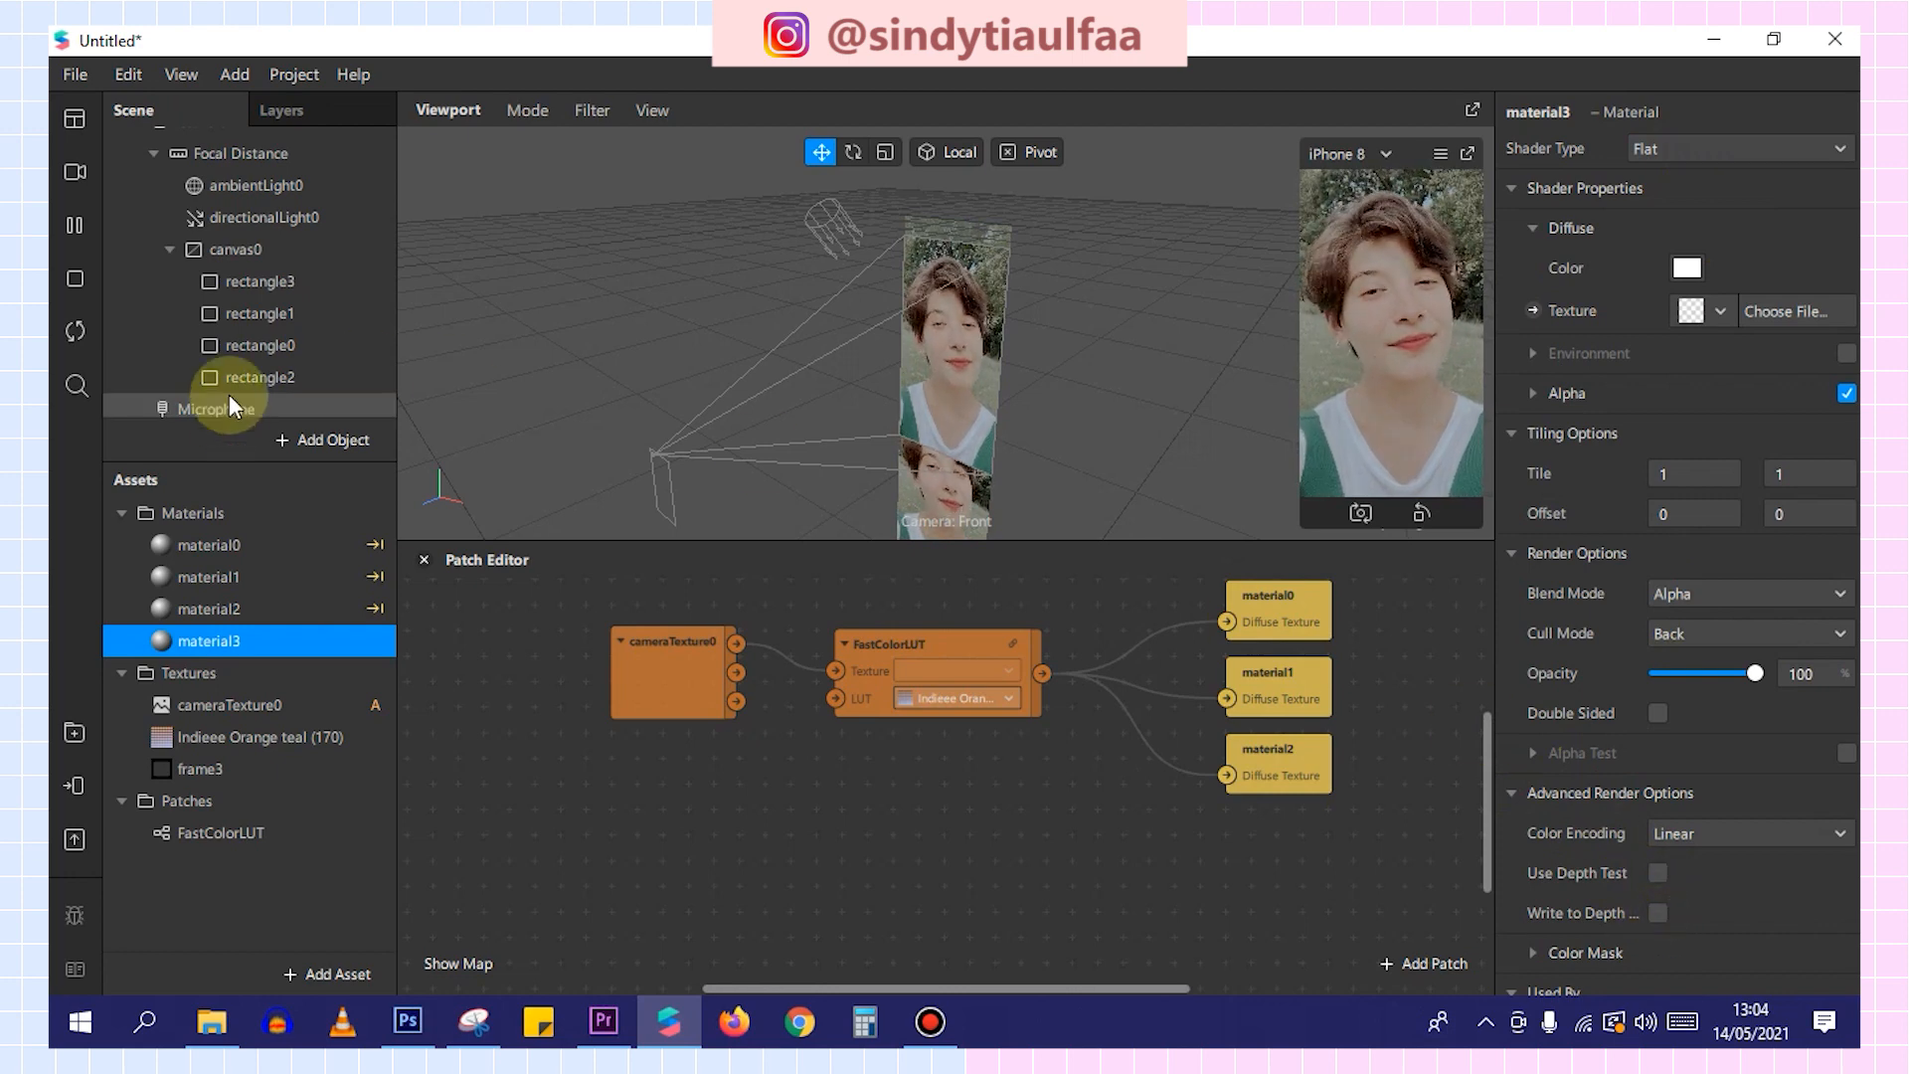
left_click(260, 281)
left_click_drag(276, 282, 296, 396)
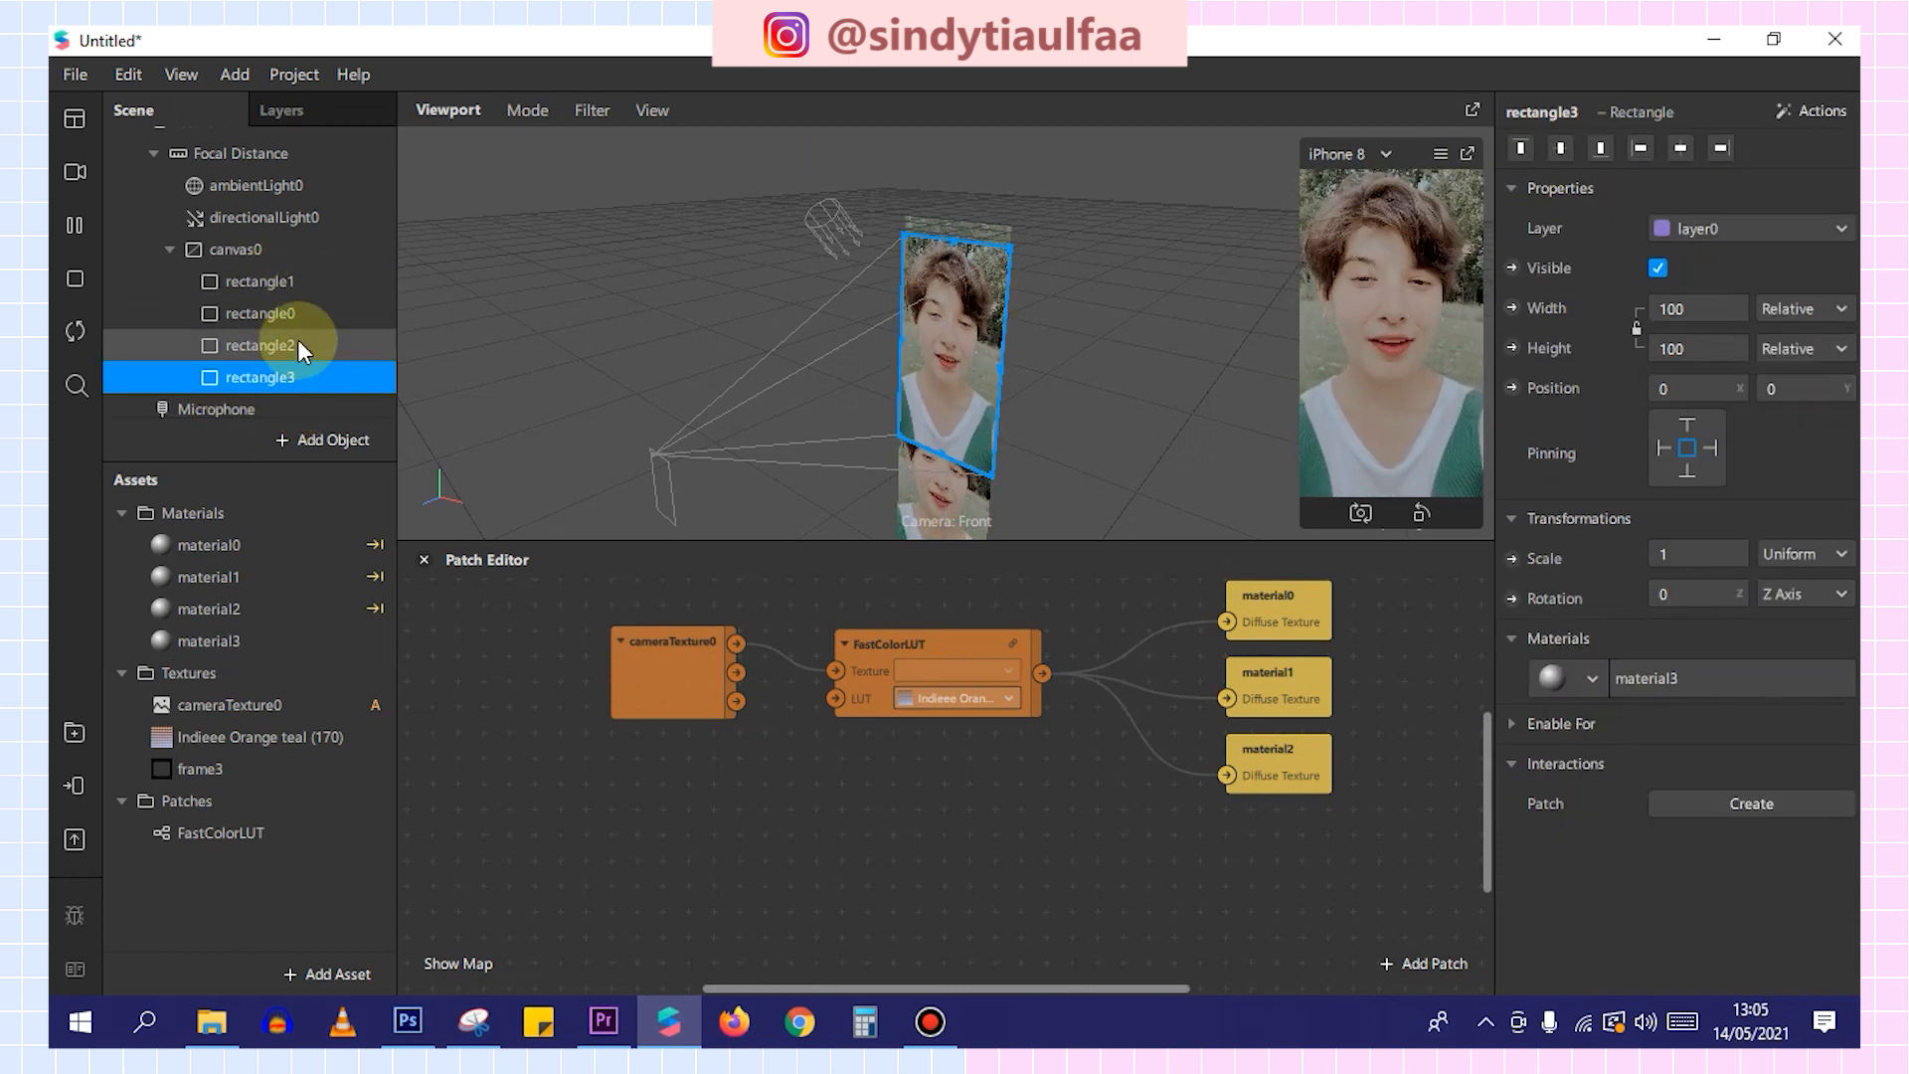
left_click(1658, 268)
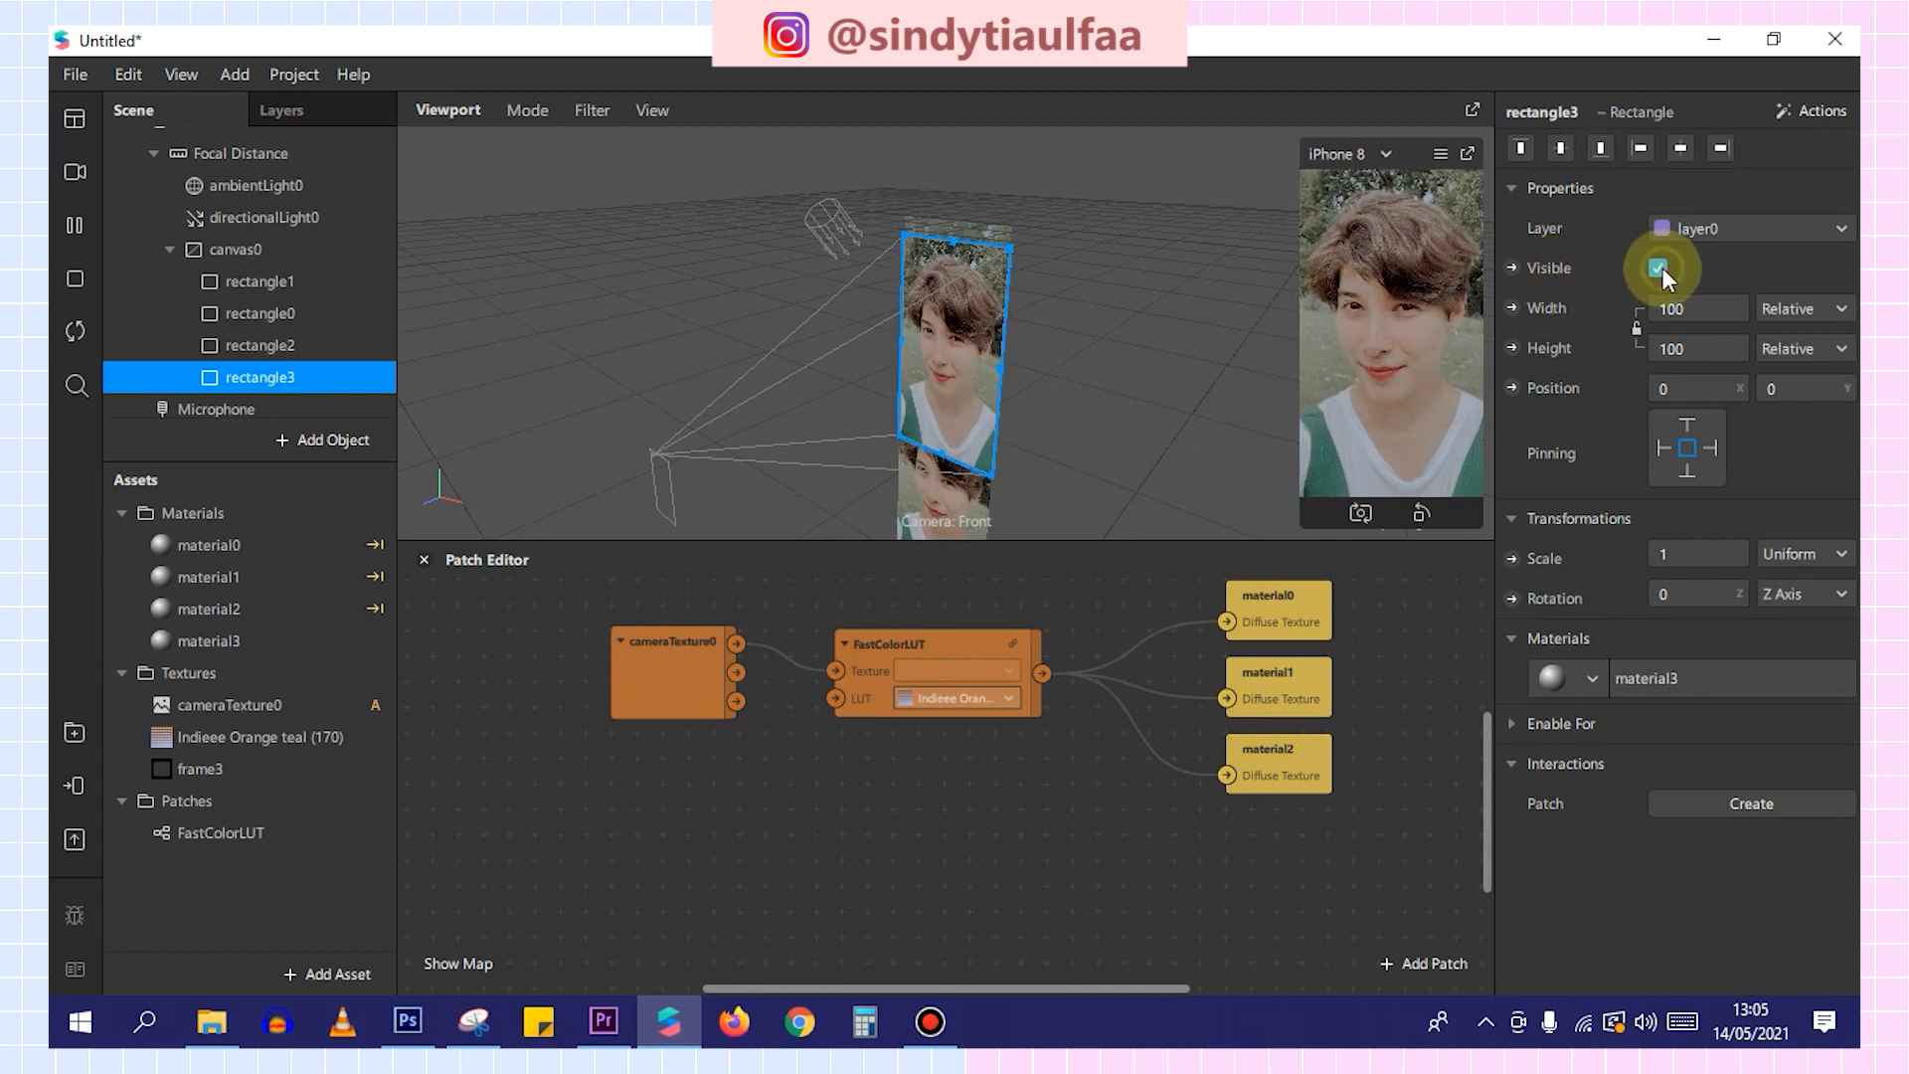
left_click(1658, 269)
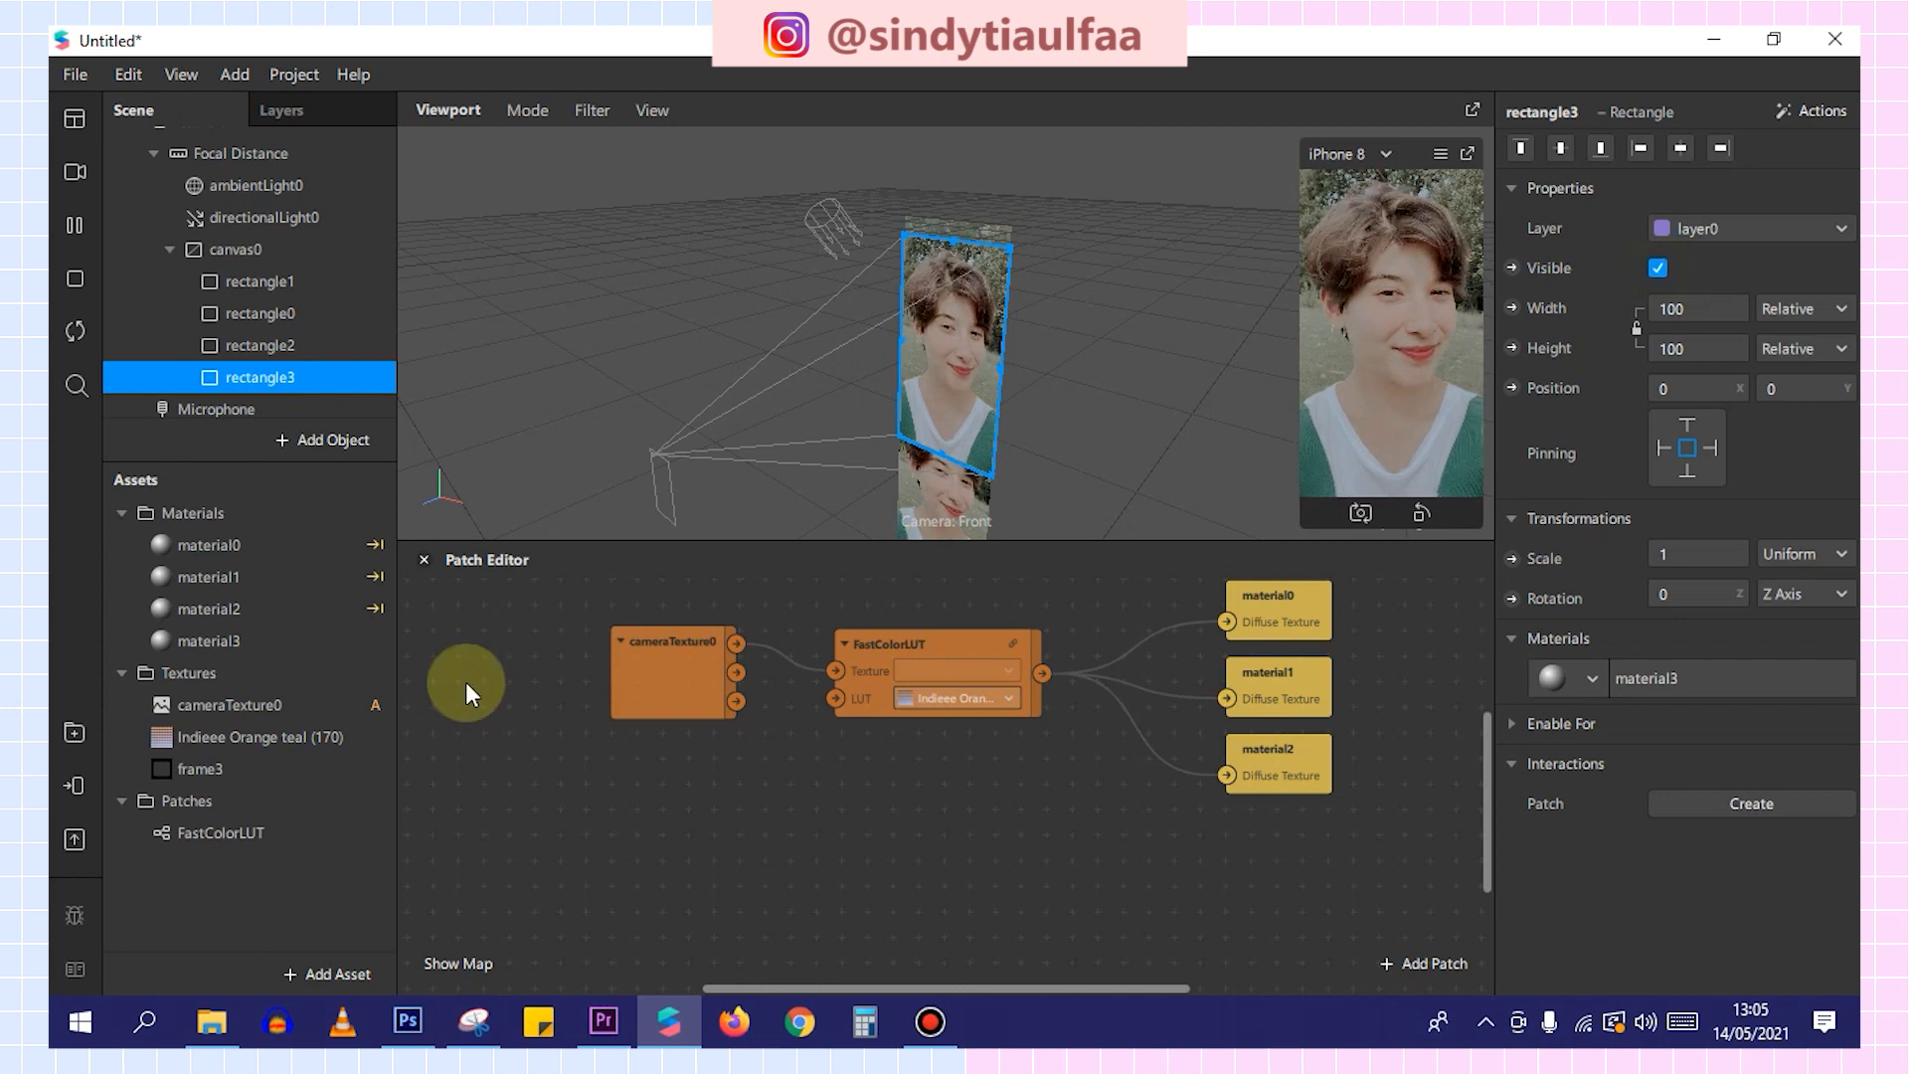
Feed the FastColorLUT output into material3's diffuse texture and restart the preview.
left_click(268, 772)
scroll(1824, 417, "down", 5)
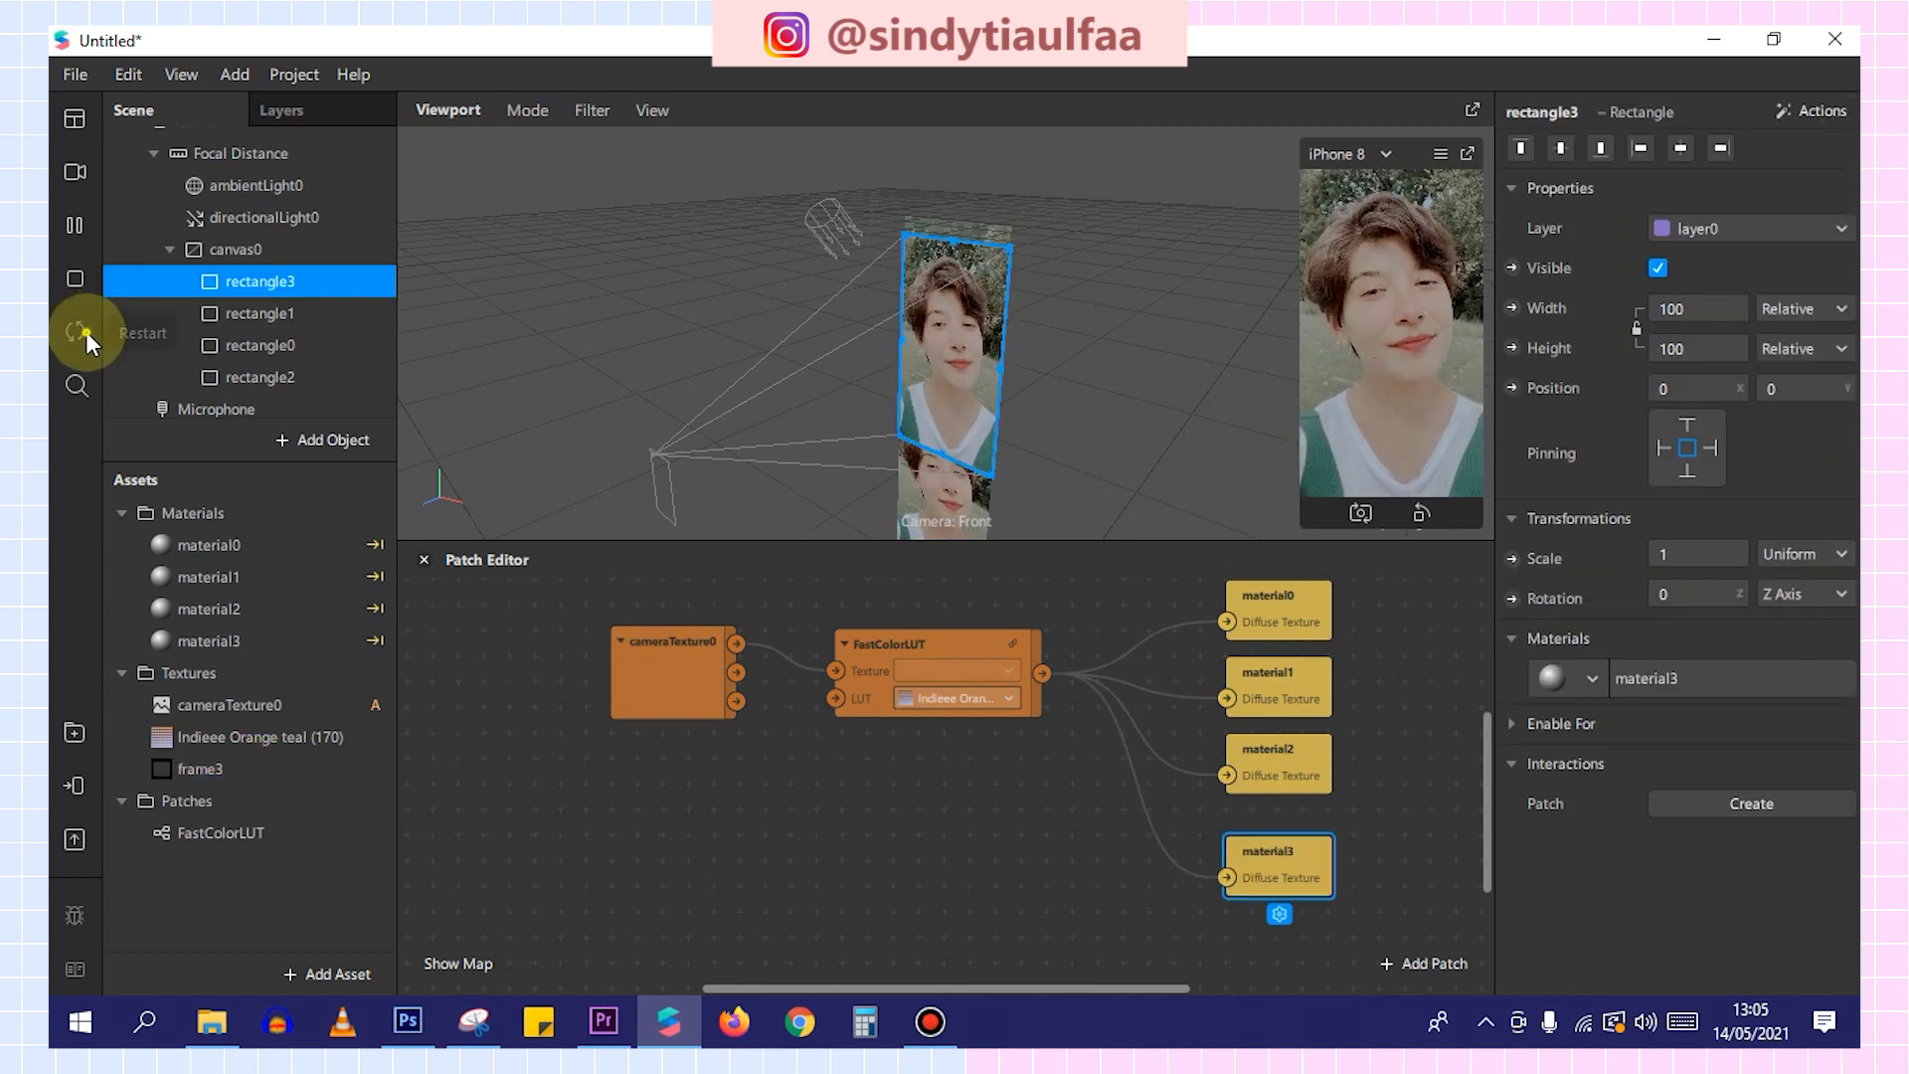
left_click(85, 332)
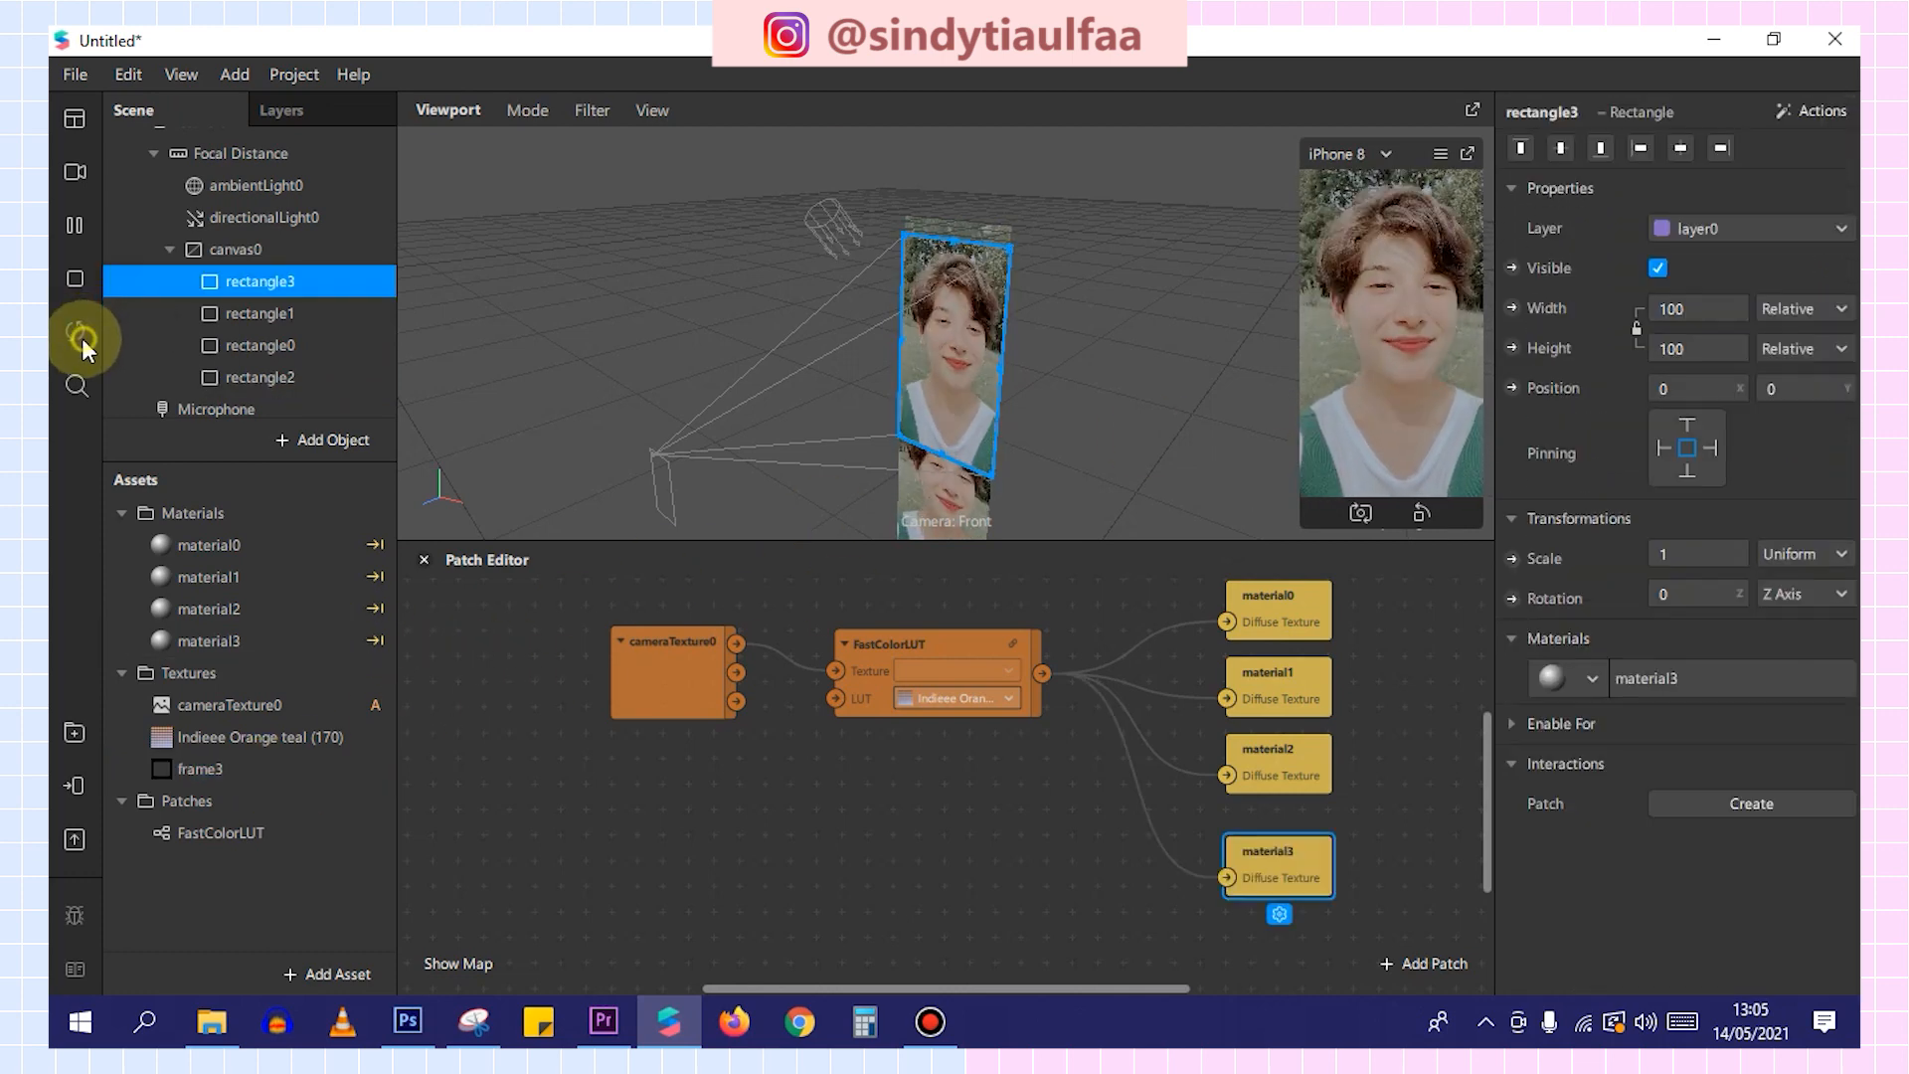
Hide rectangle1, rectangle0 and rectangle2, and invert the frame3 alpha mask of material3.
left_click(264, 313)
left_click(284, 378, "shift")
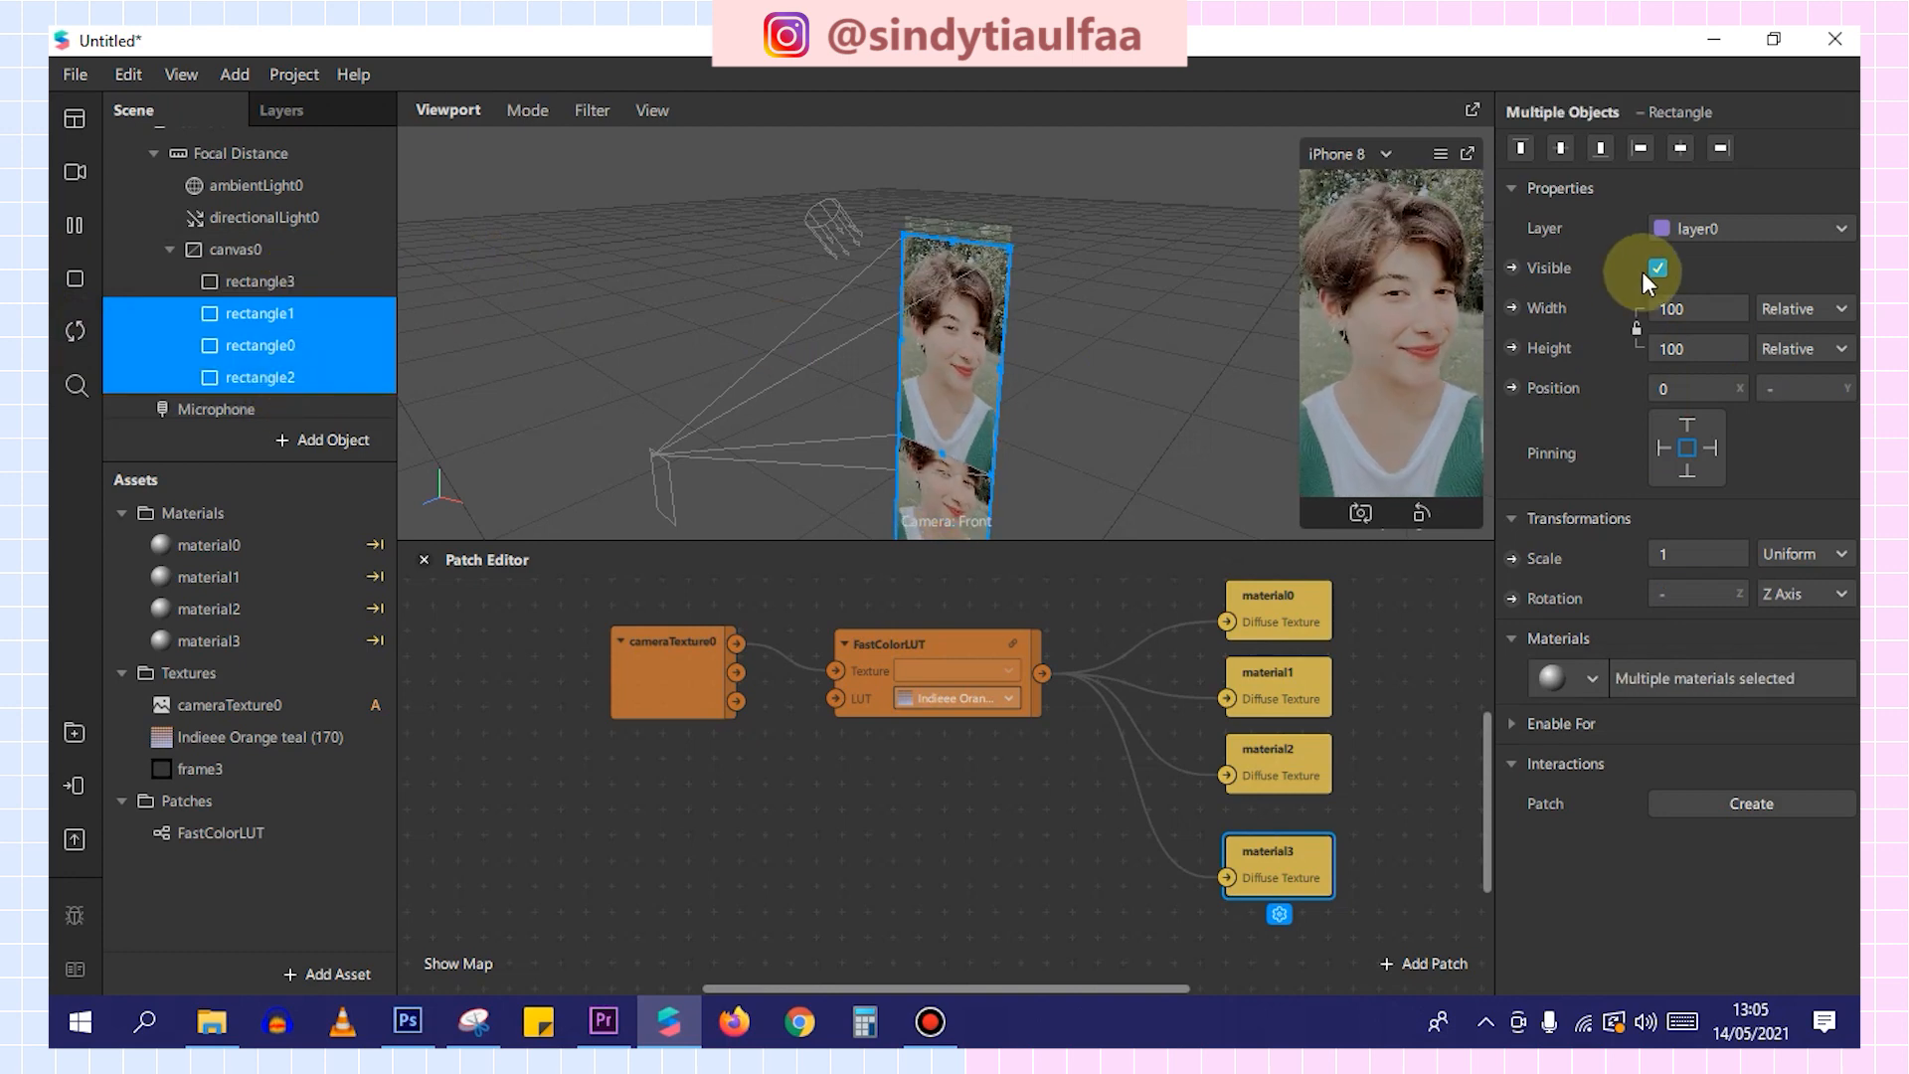
left_click(1656, 268)
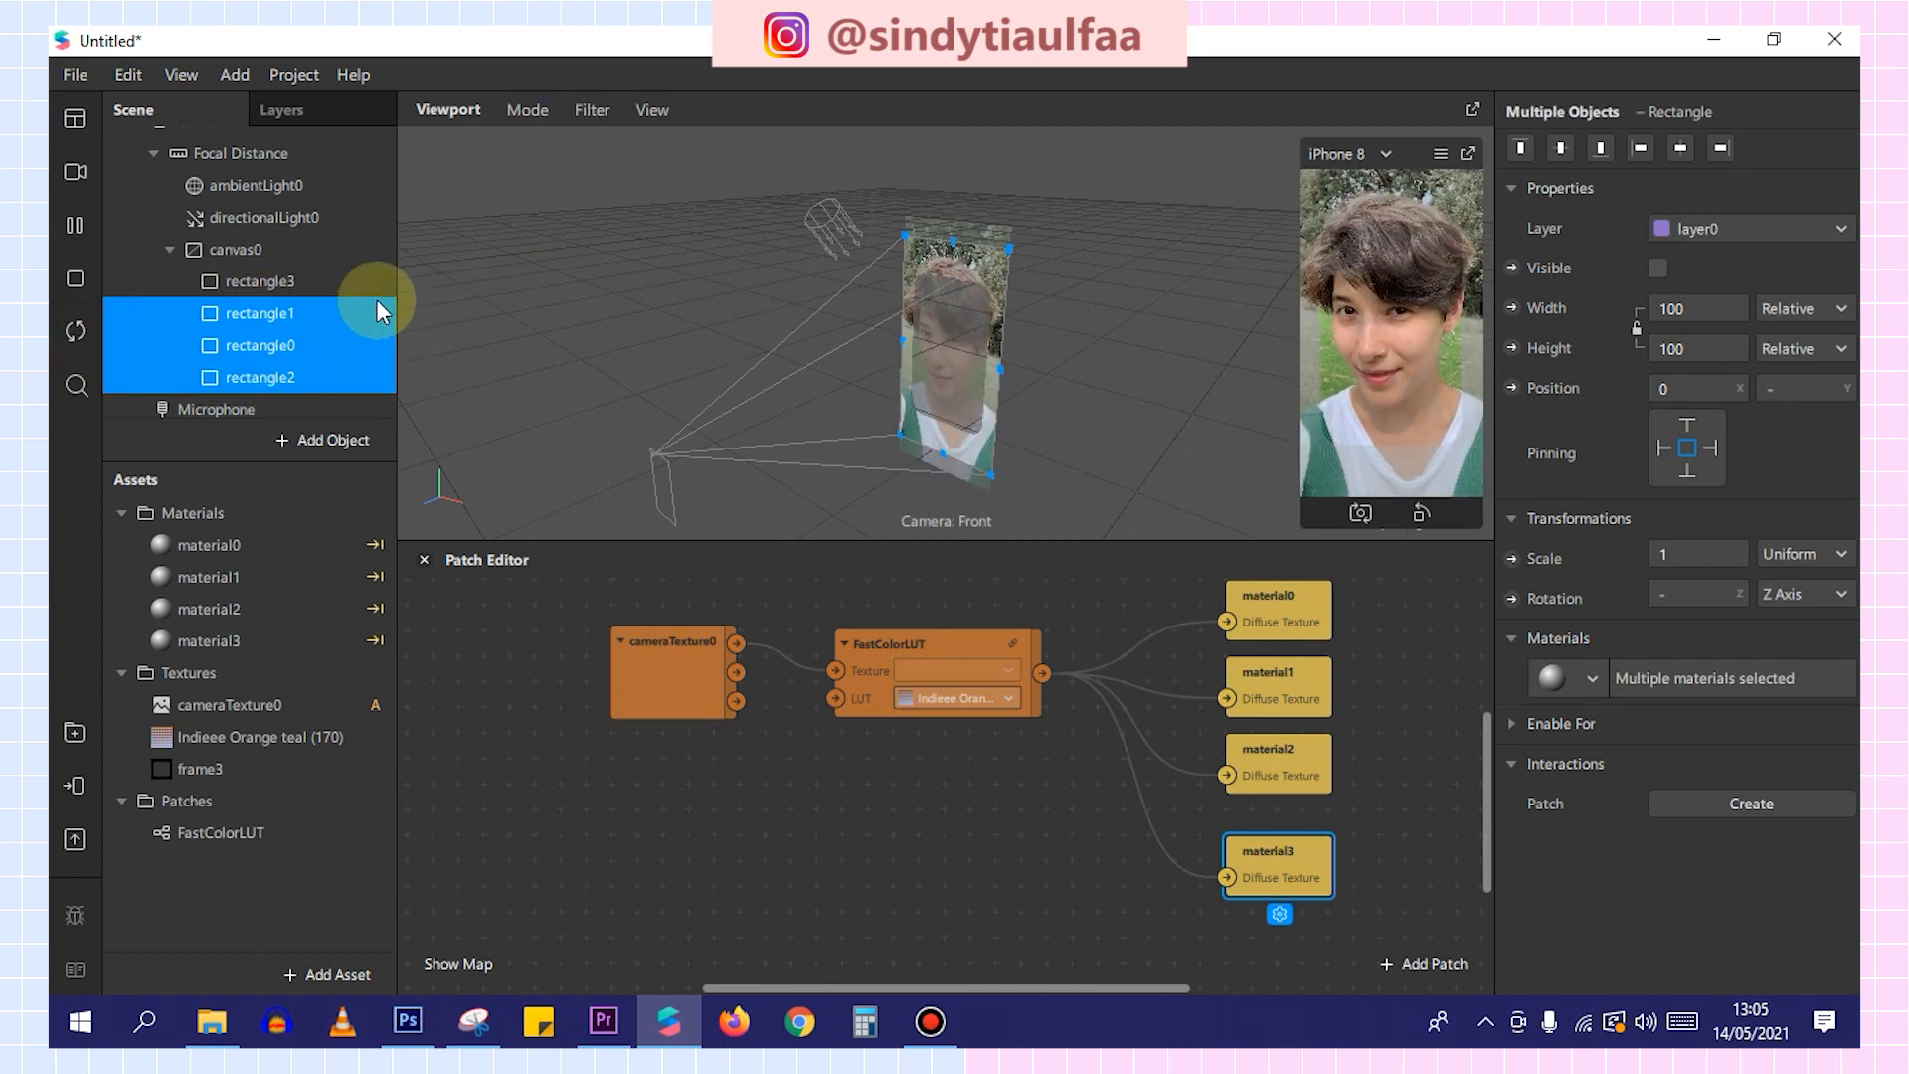
left_click(265, 770)
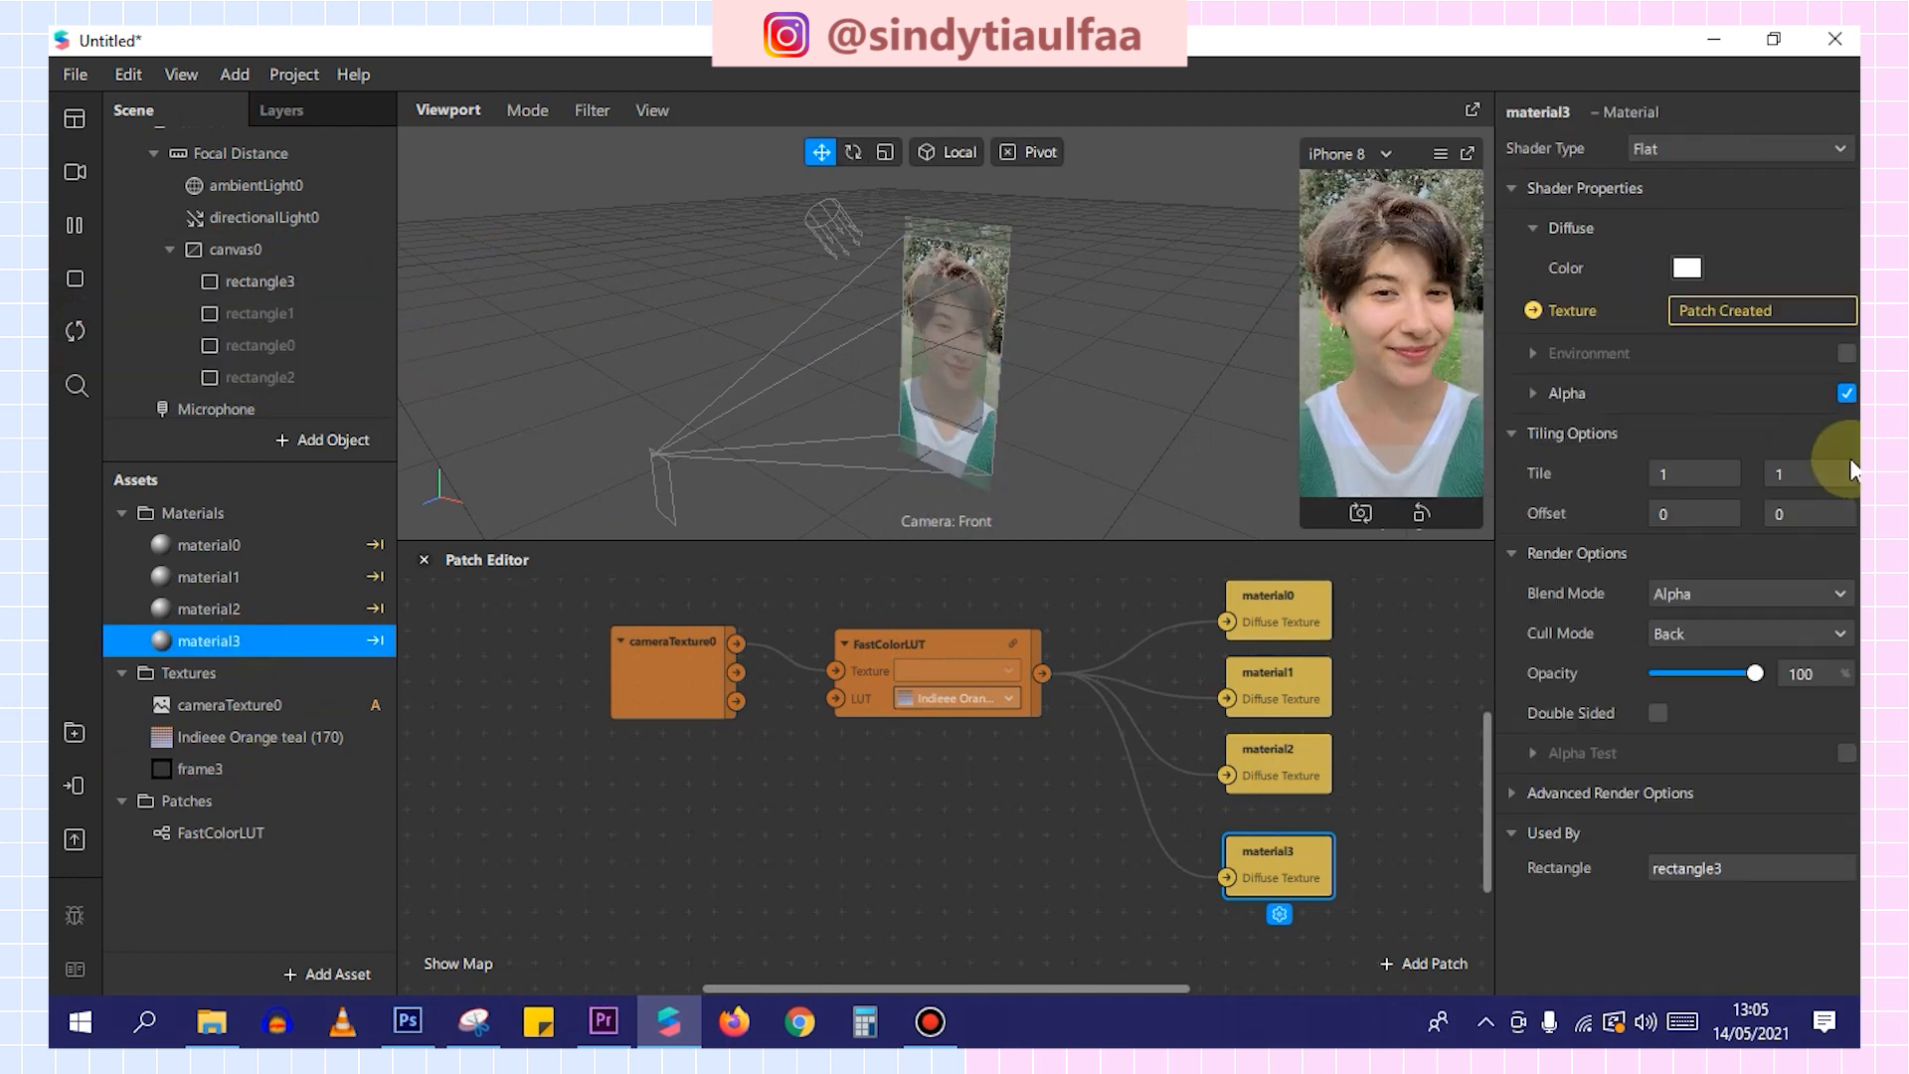
left_click(1532, 392)
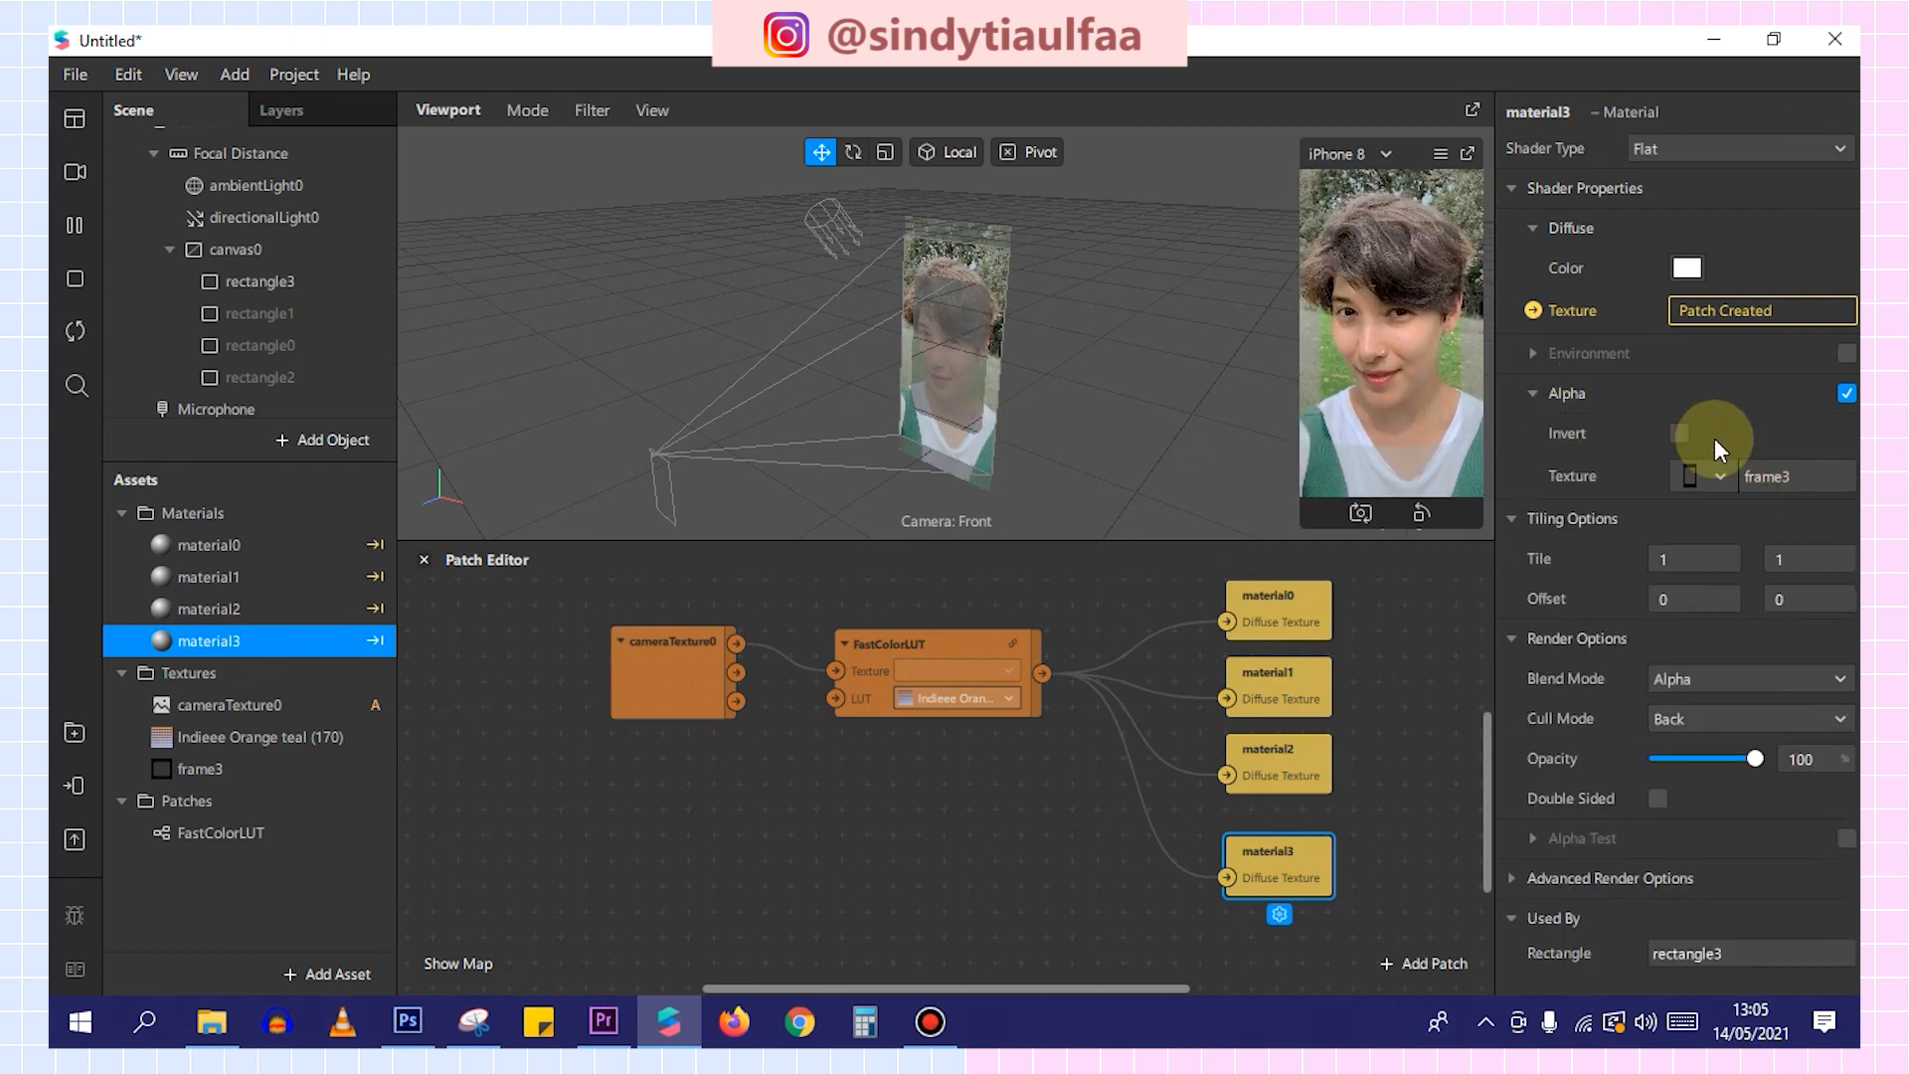
left_click(1680, 433)
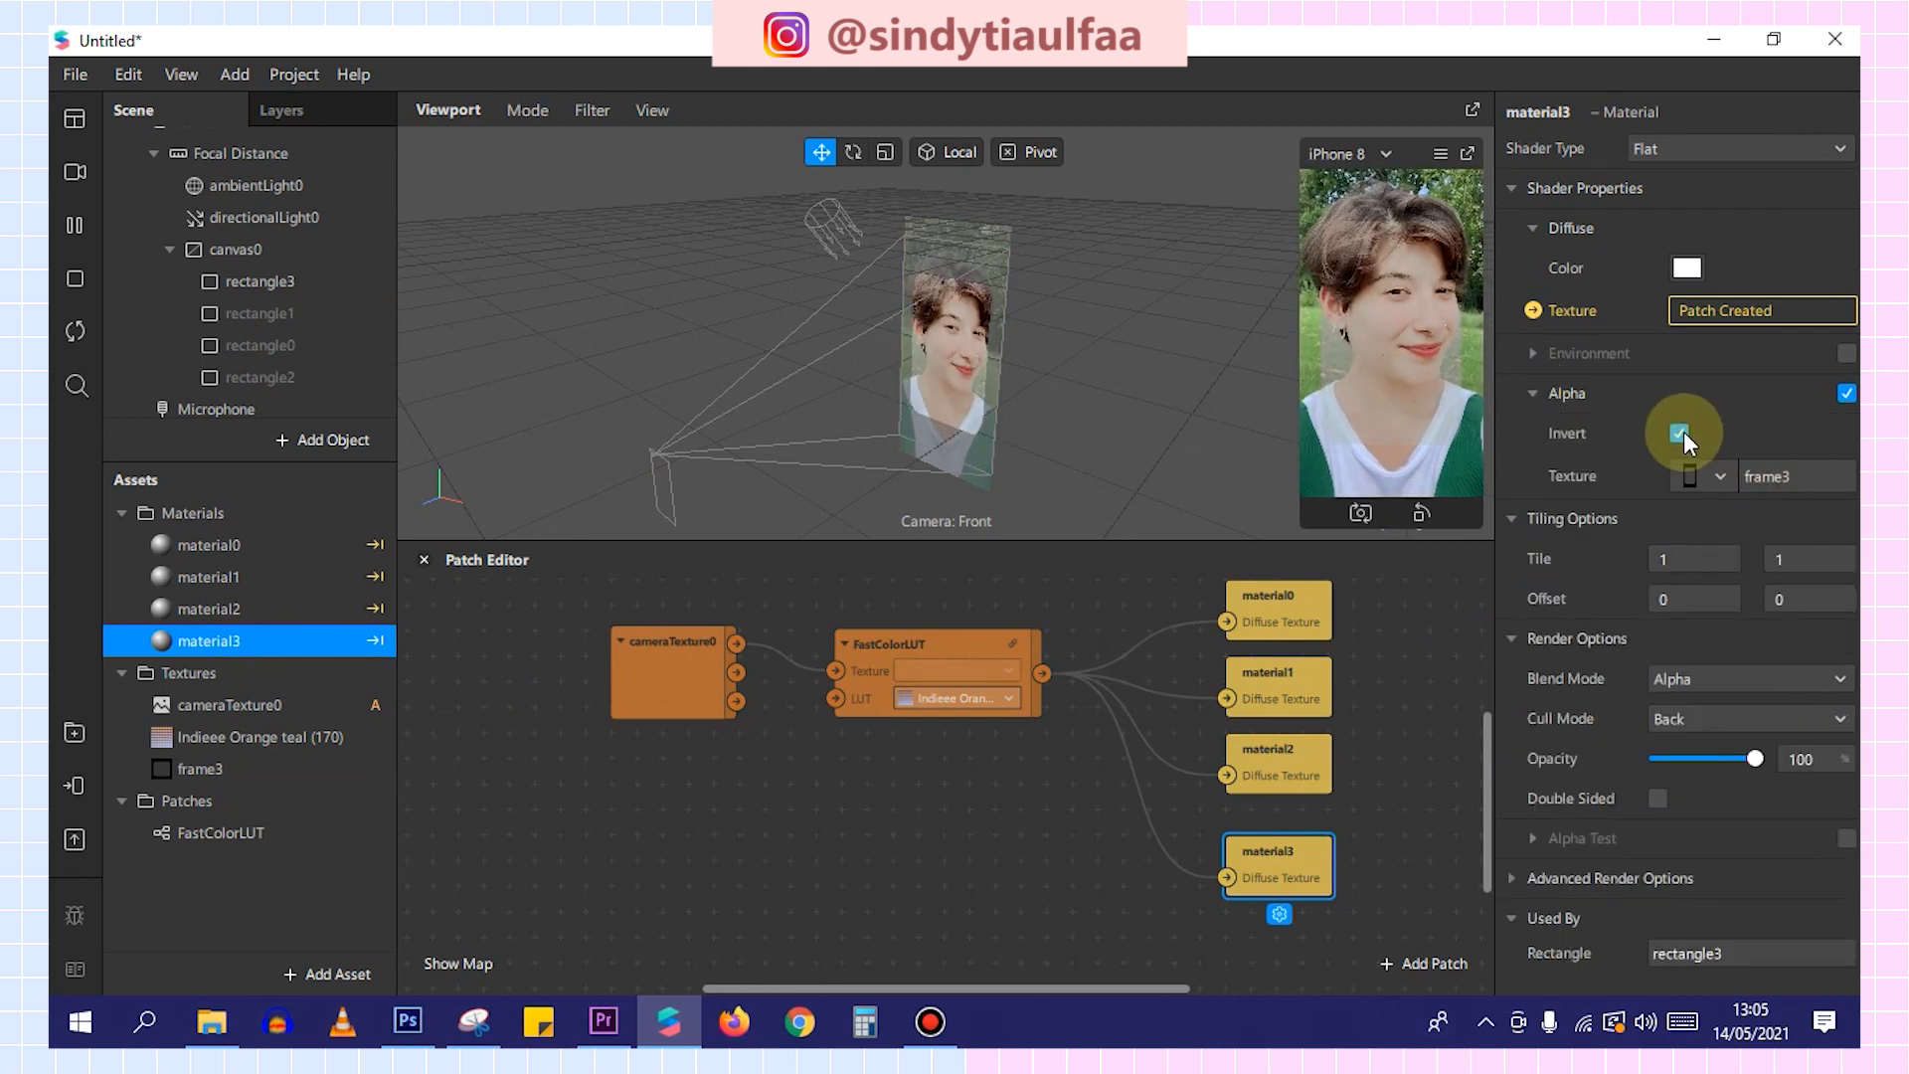
Make rectangle1, rectangle0 and rectangle2 visible again.
left_click(248, 313)
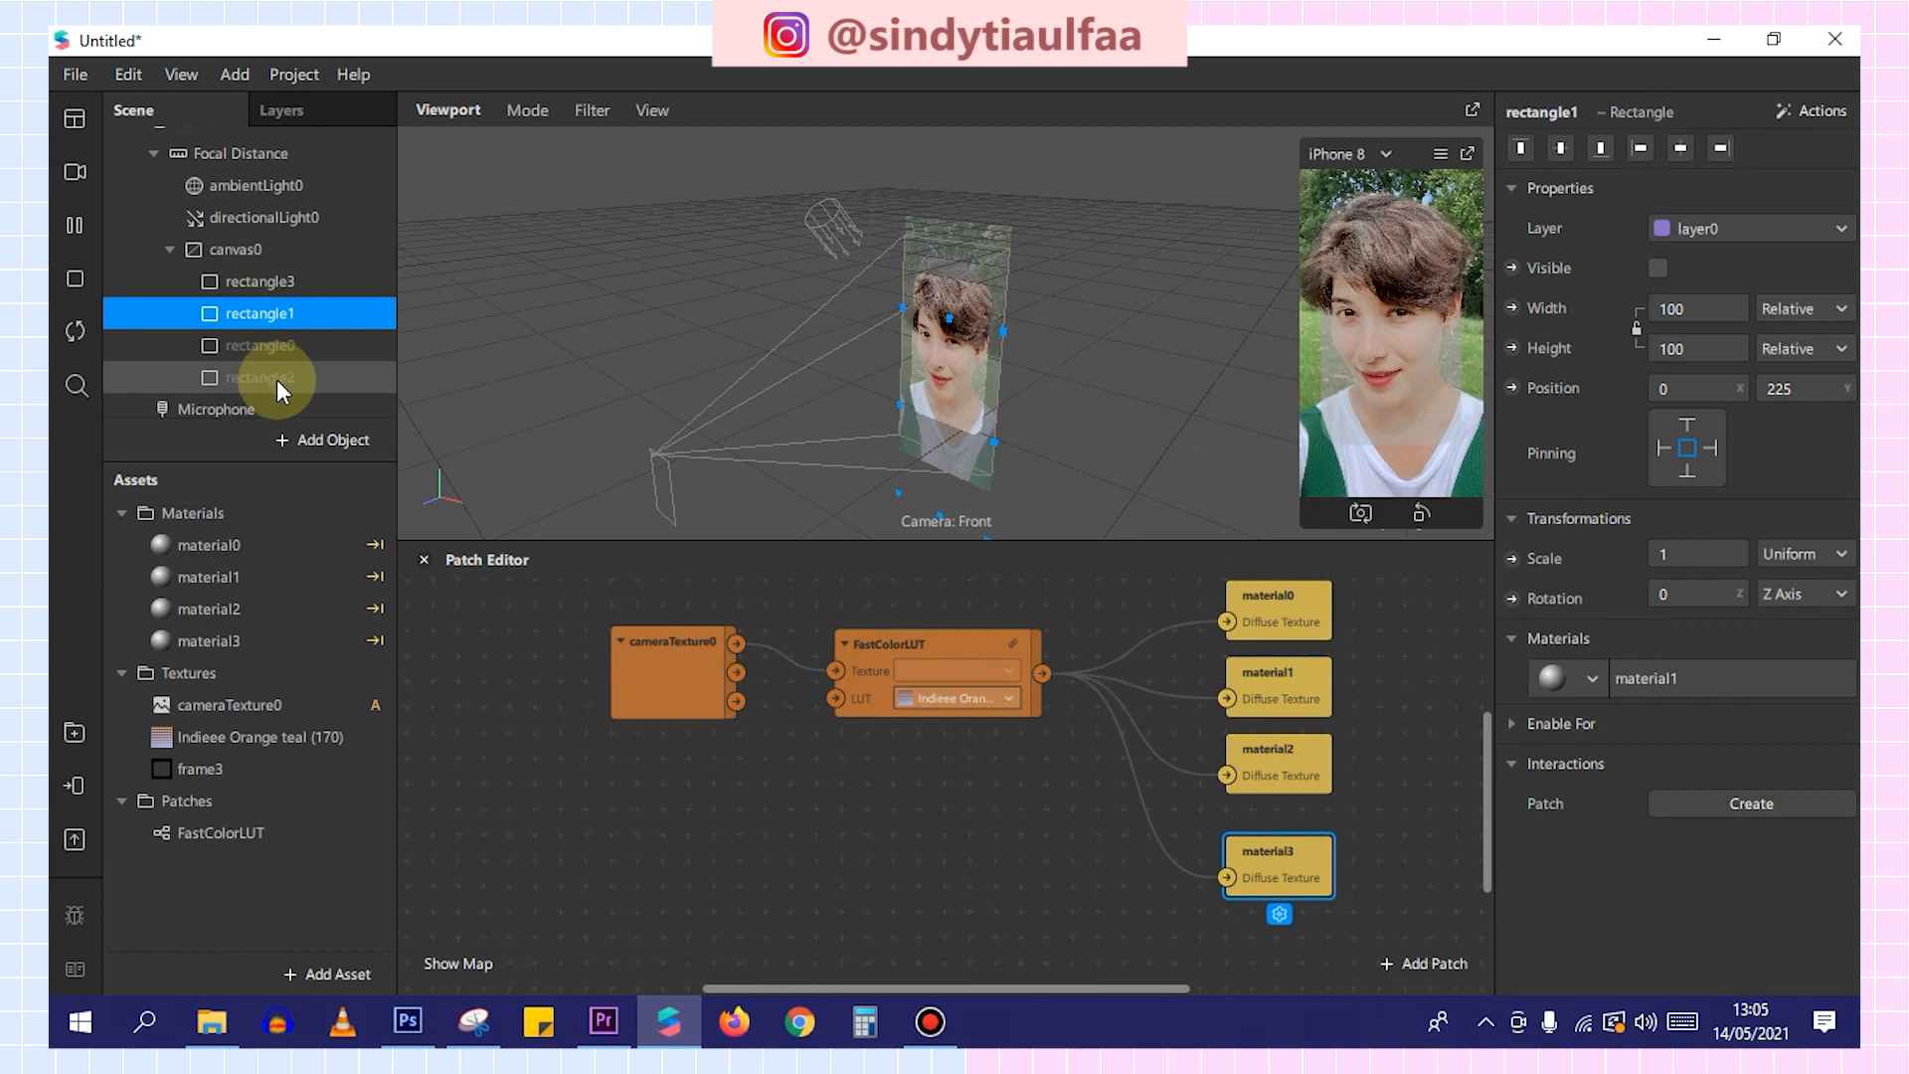
left_click(280, 384, "shift")
left_click(1658, 269)
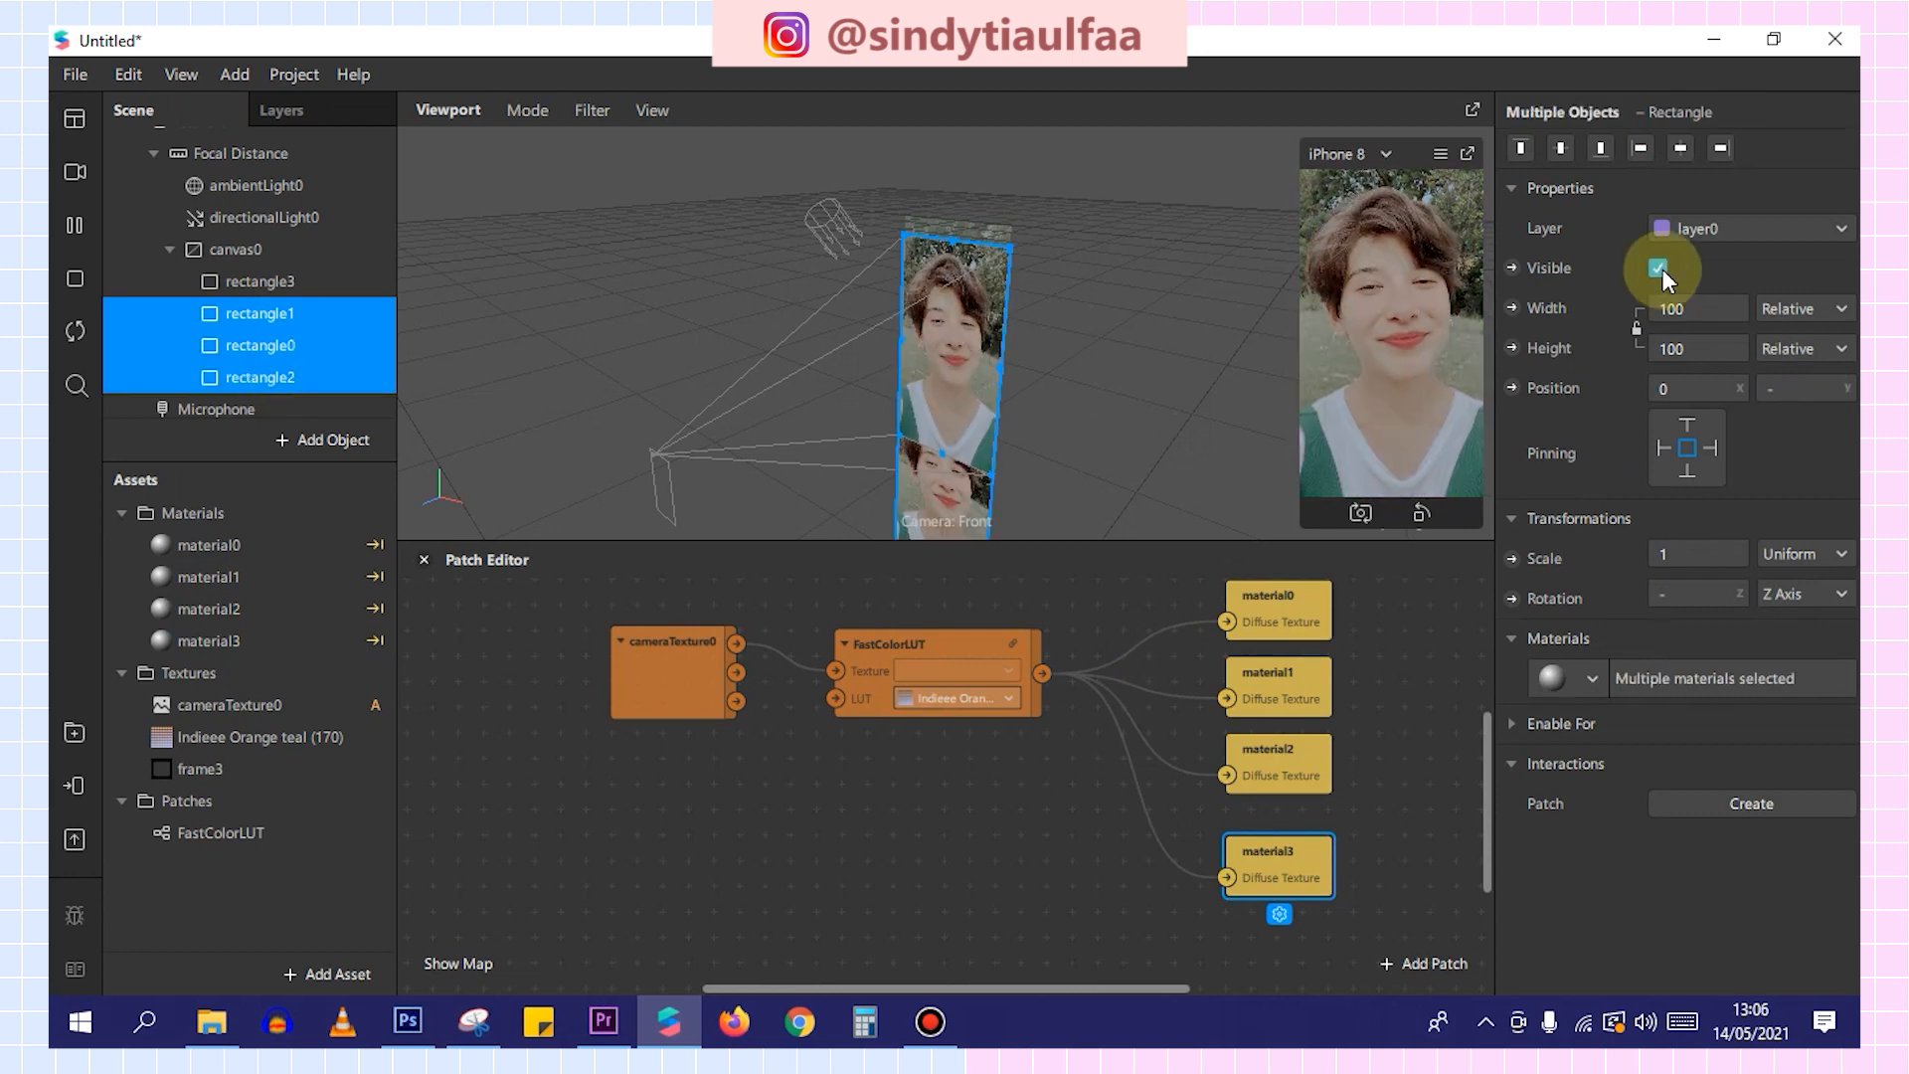
Scale rectangle3 to 0,5 and reorder canvas0 so that rectangle2 comes first and rectangle3 last.
left_click(319, 282)
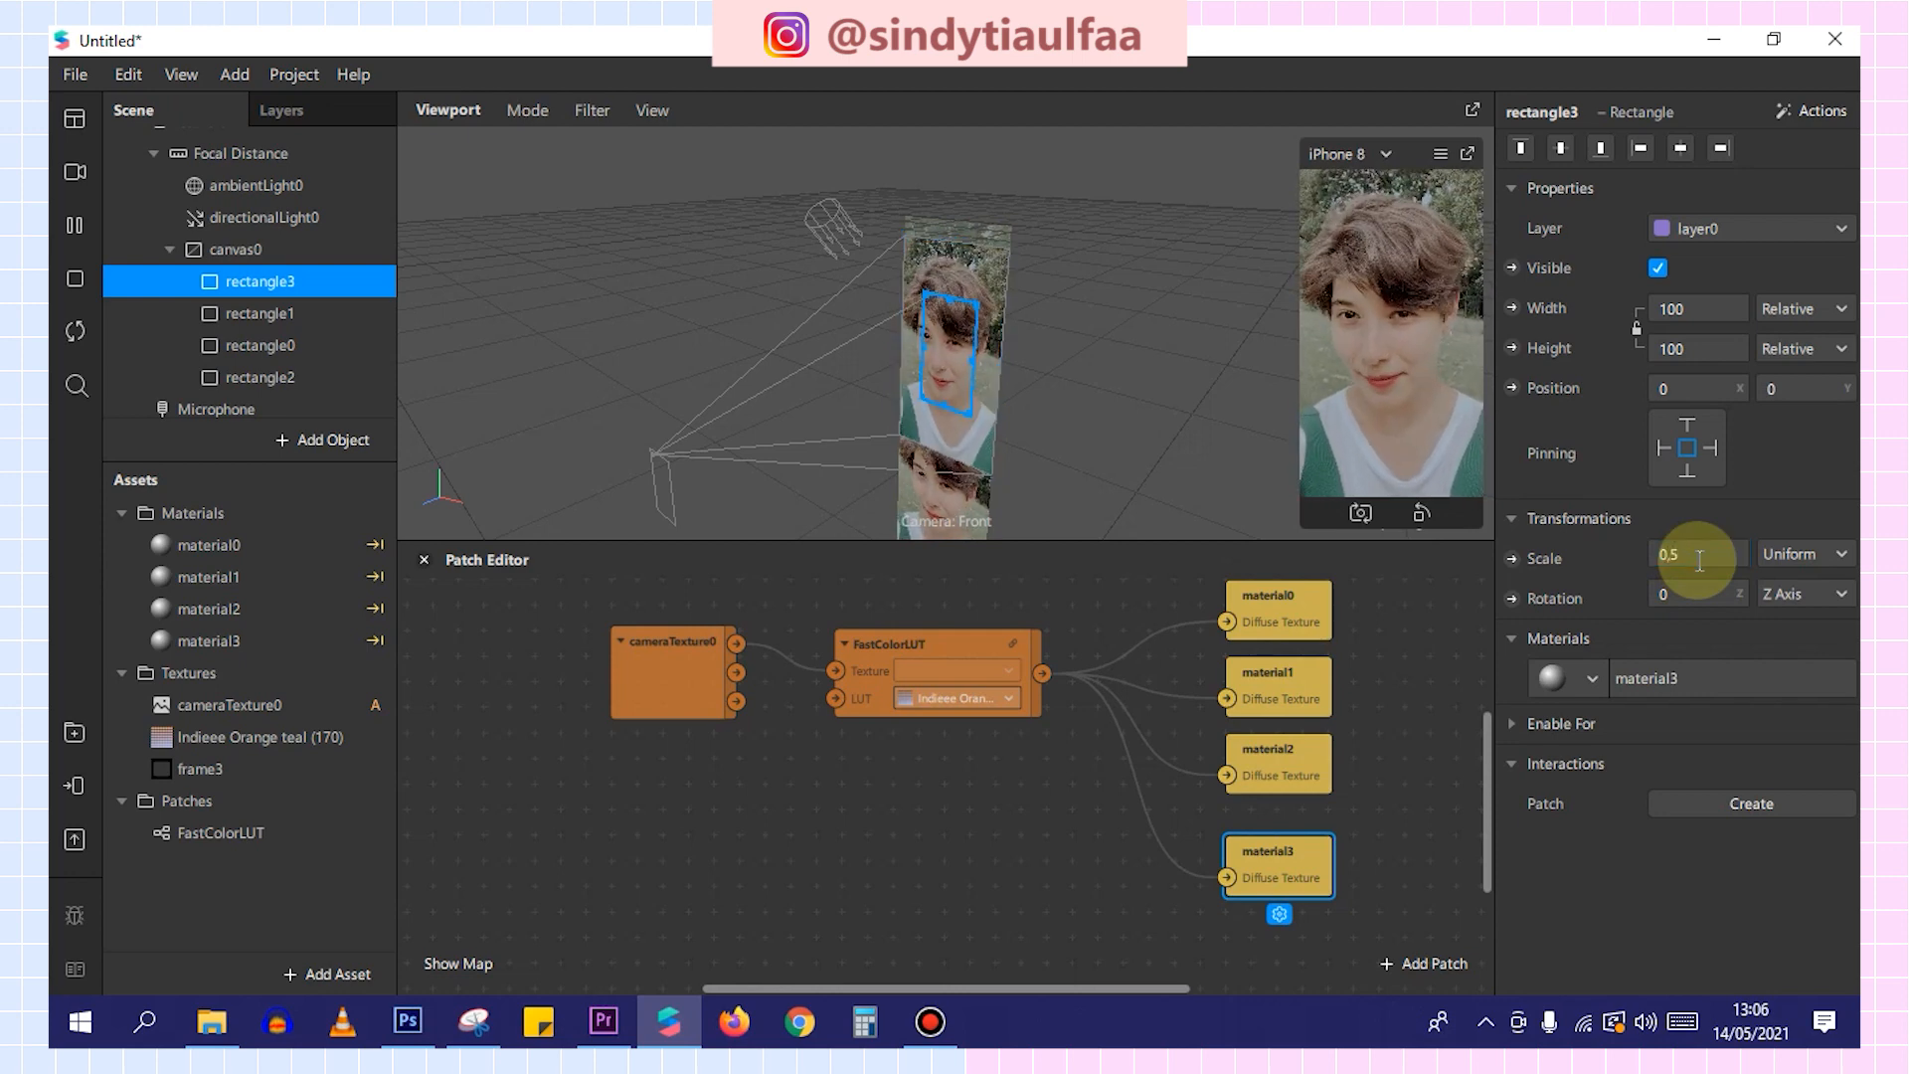
left_click_drag(983, 302, 936, 304)
left_click_drag(330, 279, 334, 391)
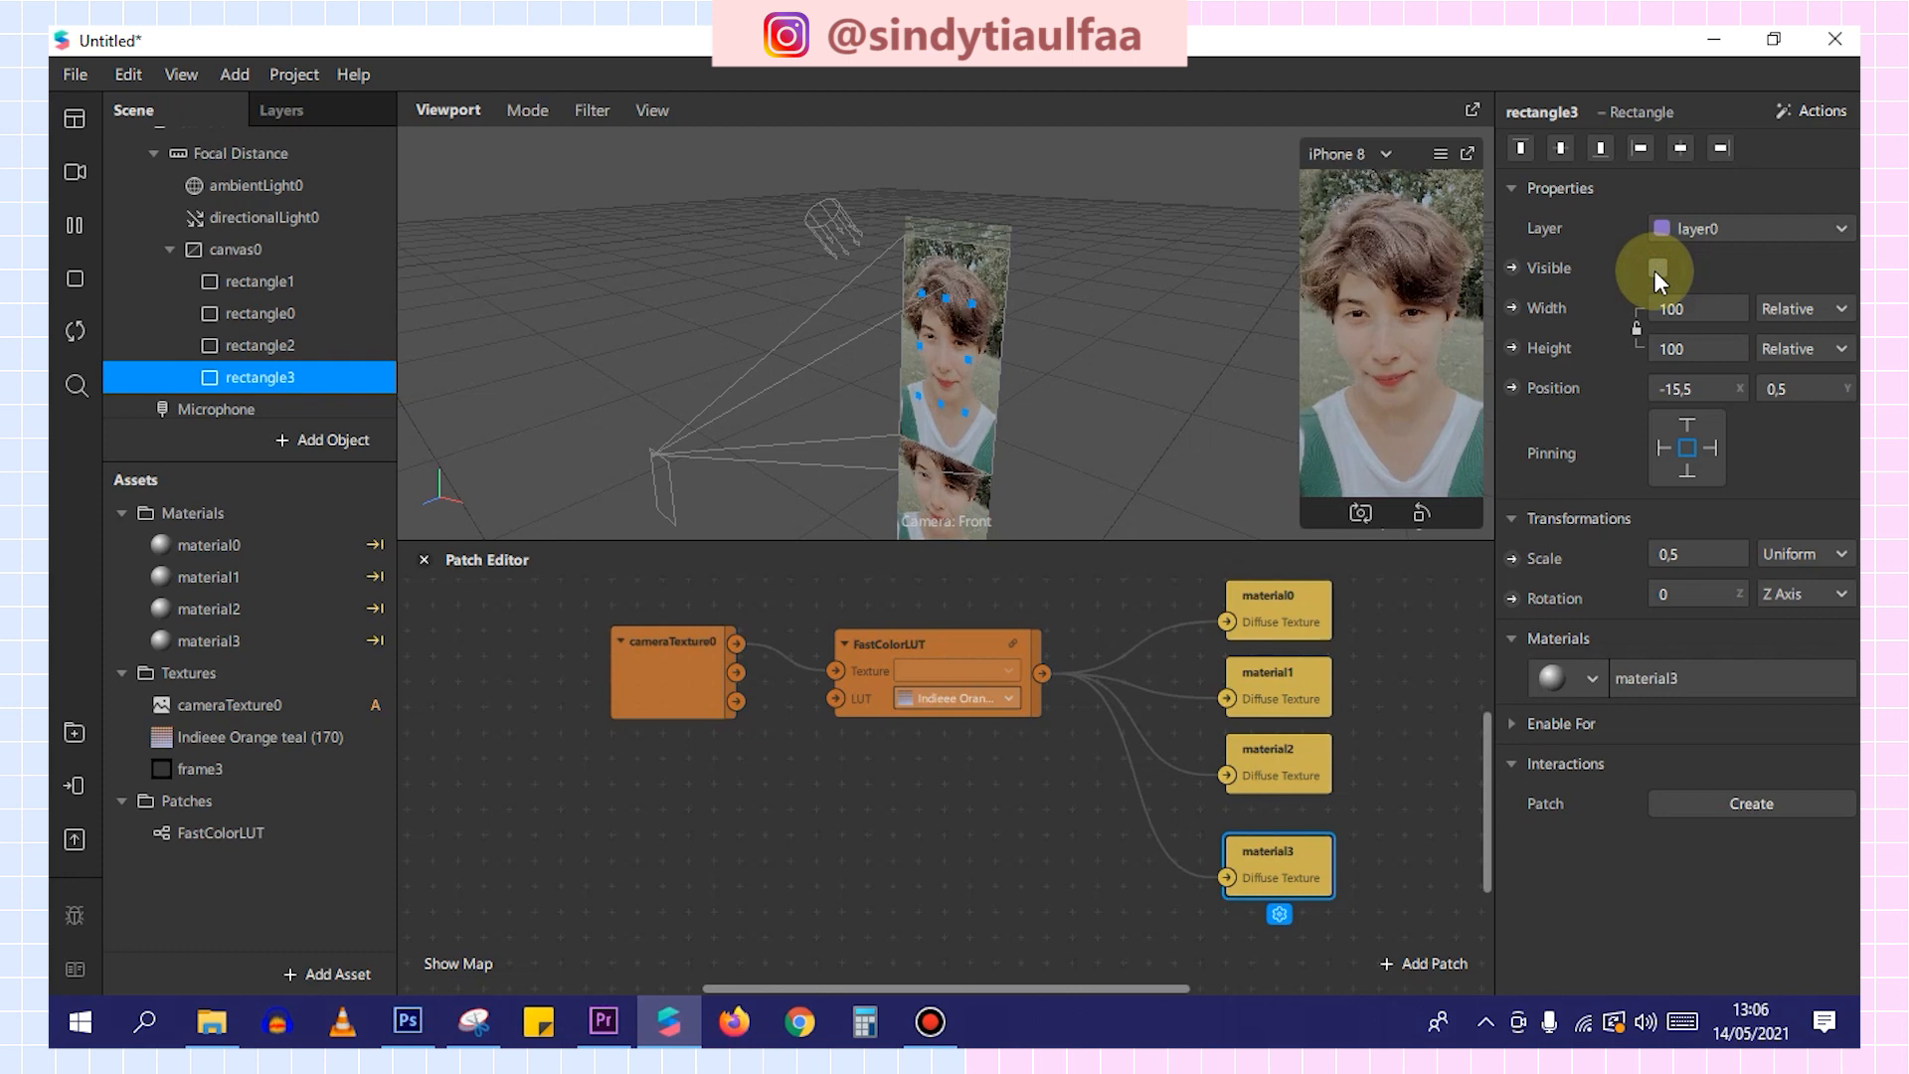
left_click_drag(324, 337, 354, 266)
left_click(388, 375)
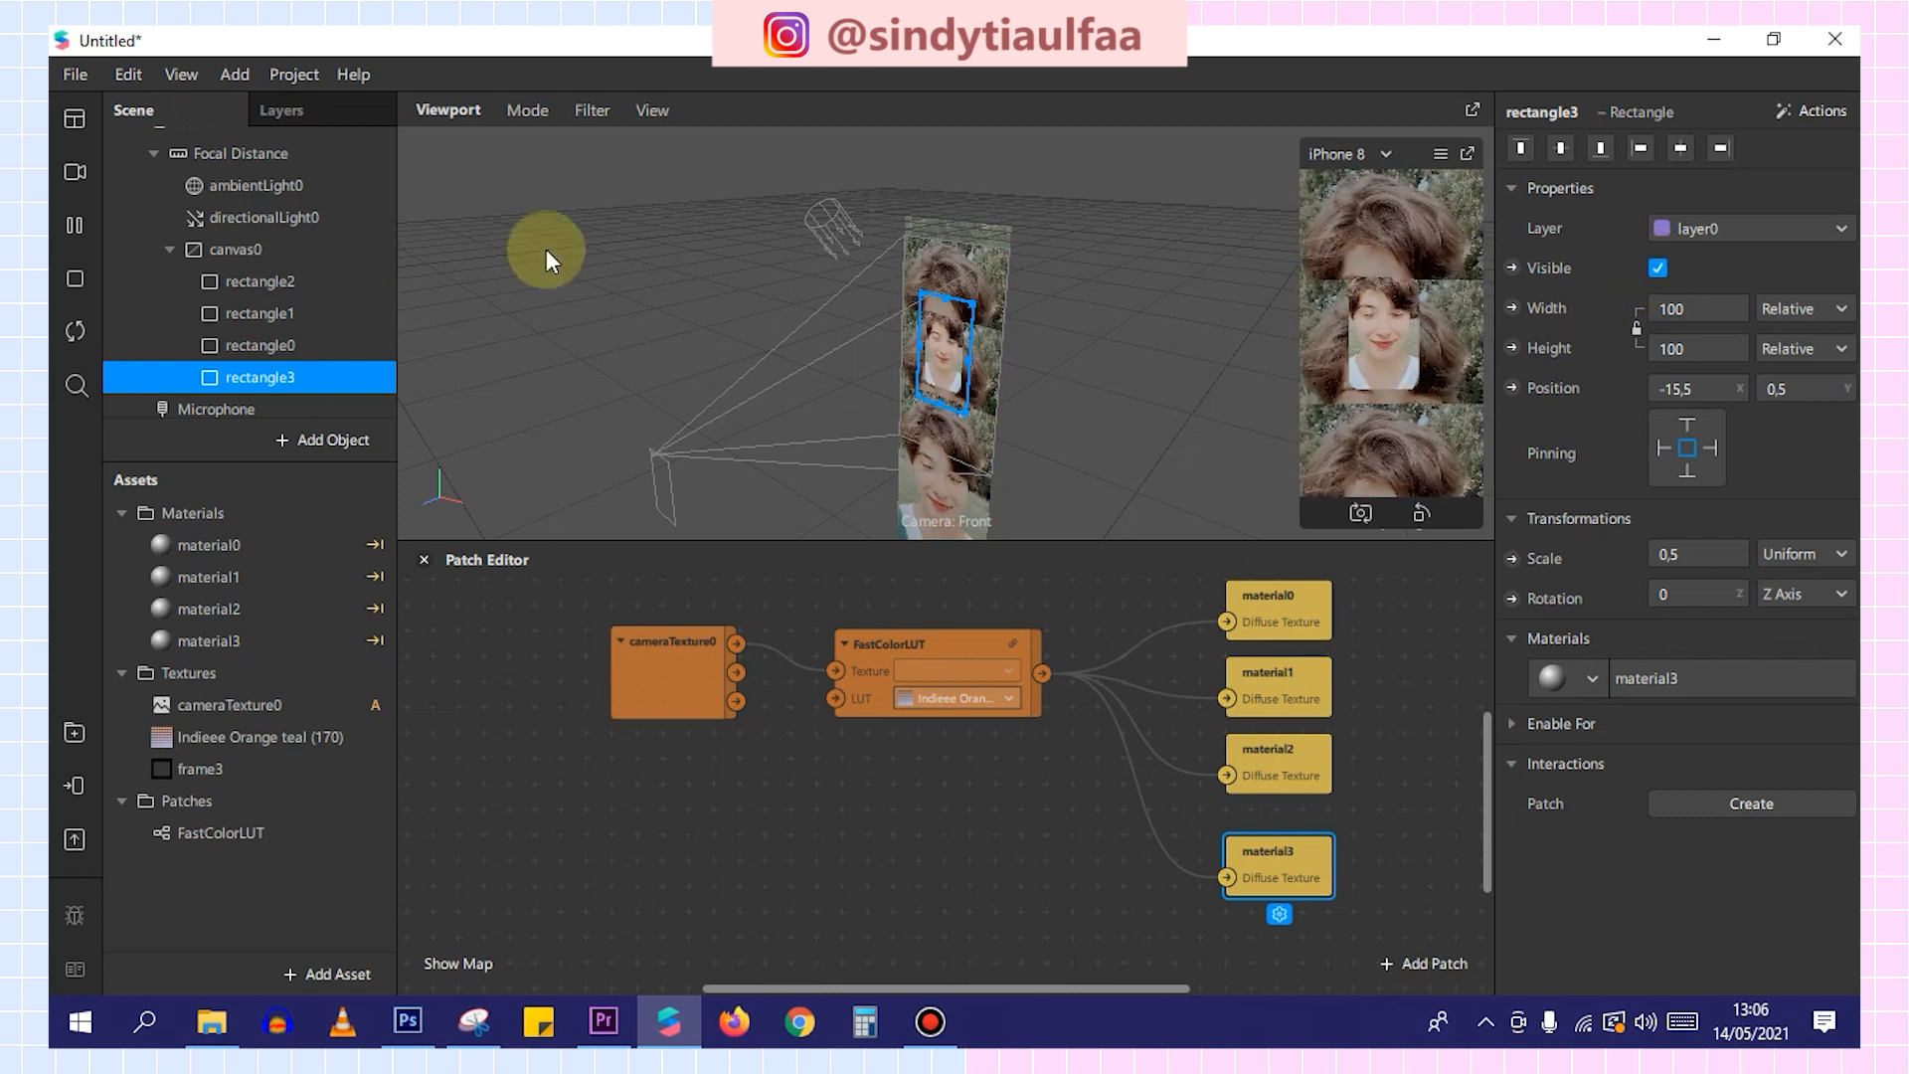
Set rectangle3's X position to 0,5 and its uniform scale to 1.
mouse_move(937, 348)
left_mouse_down()
mouse_move(934, 364)
mouse_move(940, 336)
mouse_move(915, 334)
left_mouse_up()
left_click(1675, 392)
left_click(1704, 554)
type("1")
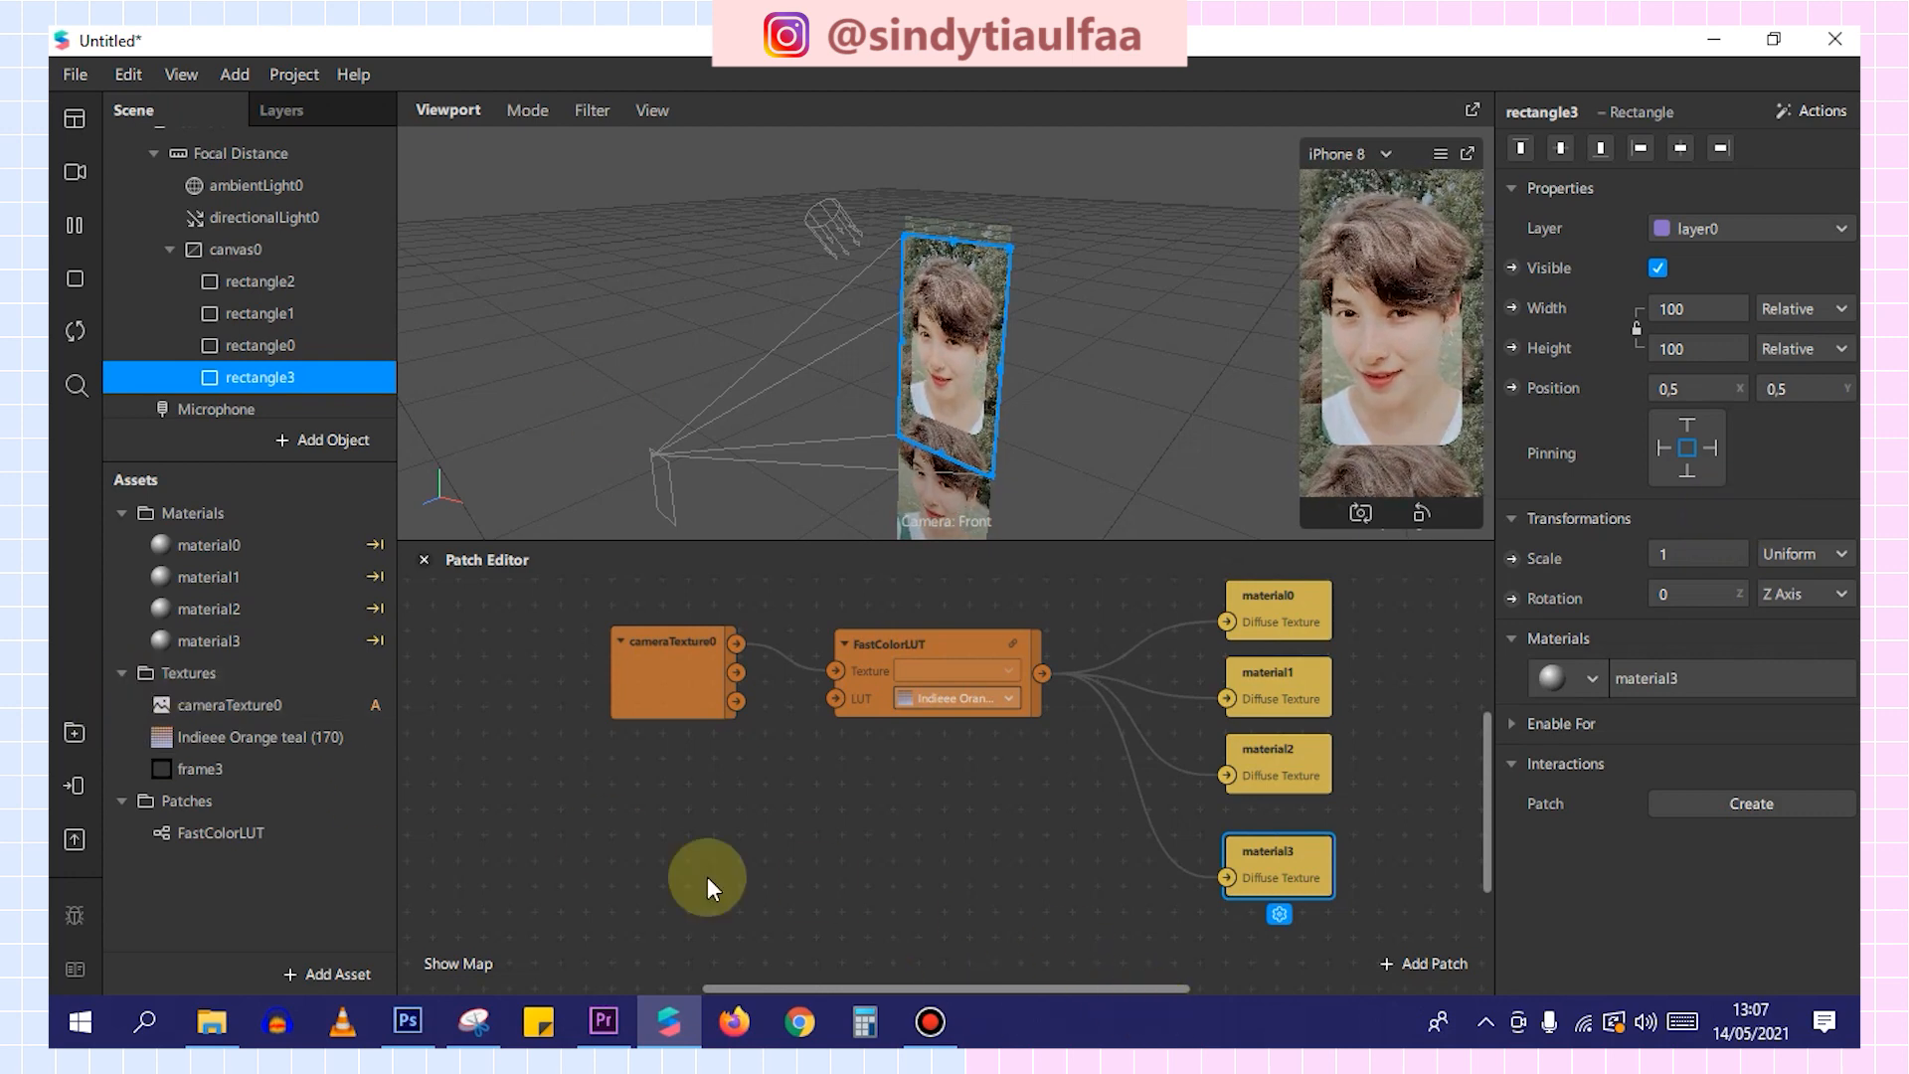
Send the effect to Instagram for testing and detach the iPhone 8 preview into its own window.
left_click(74, 786)
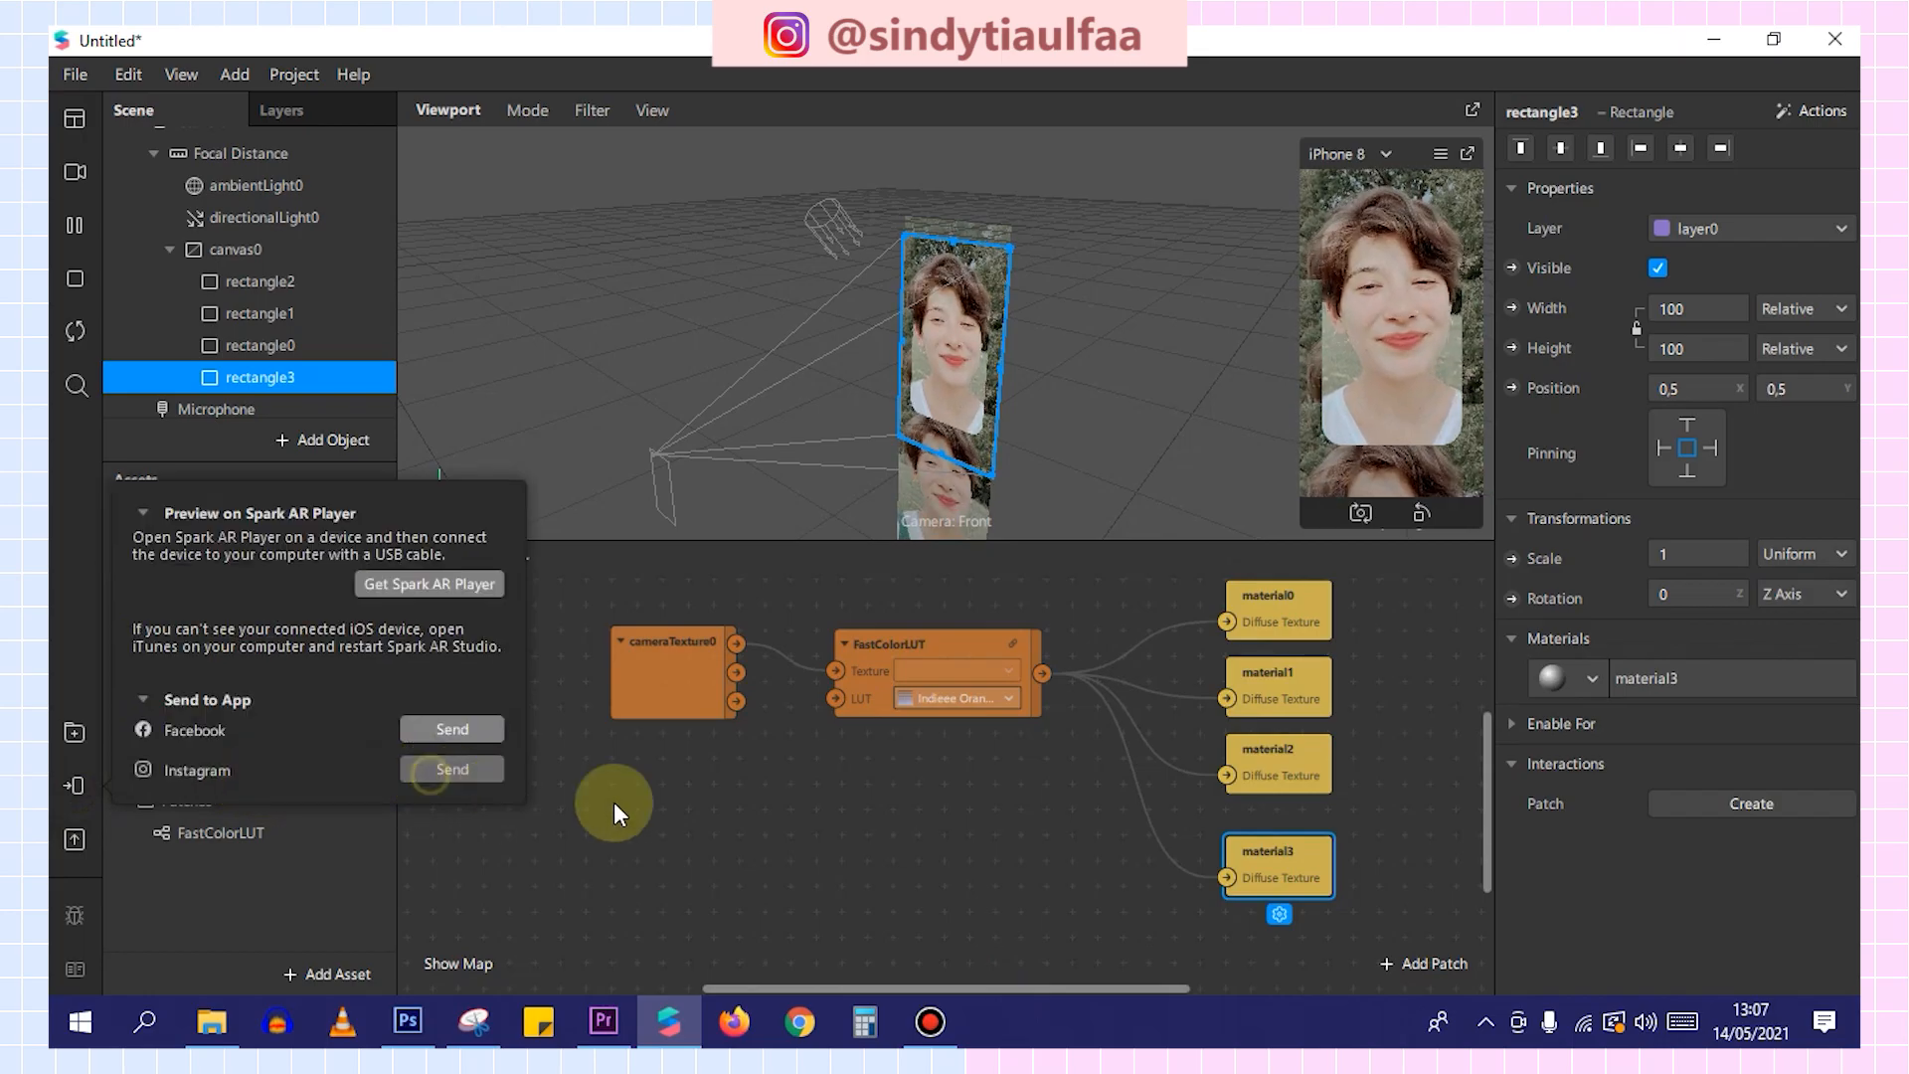
left_click(612, 801)
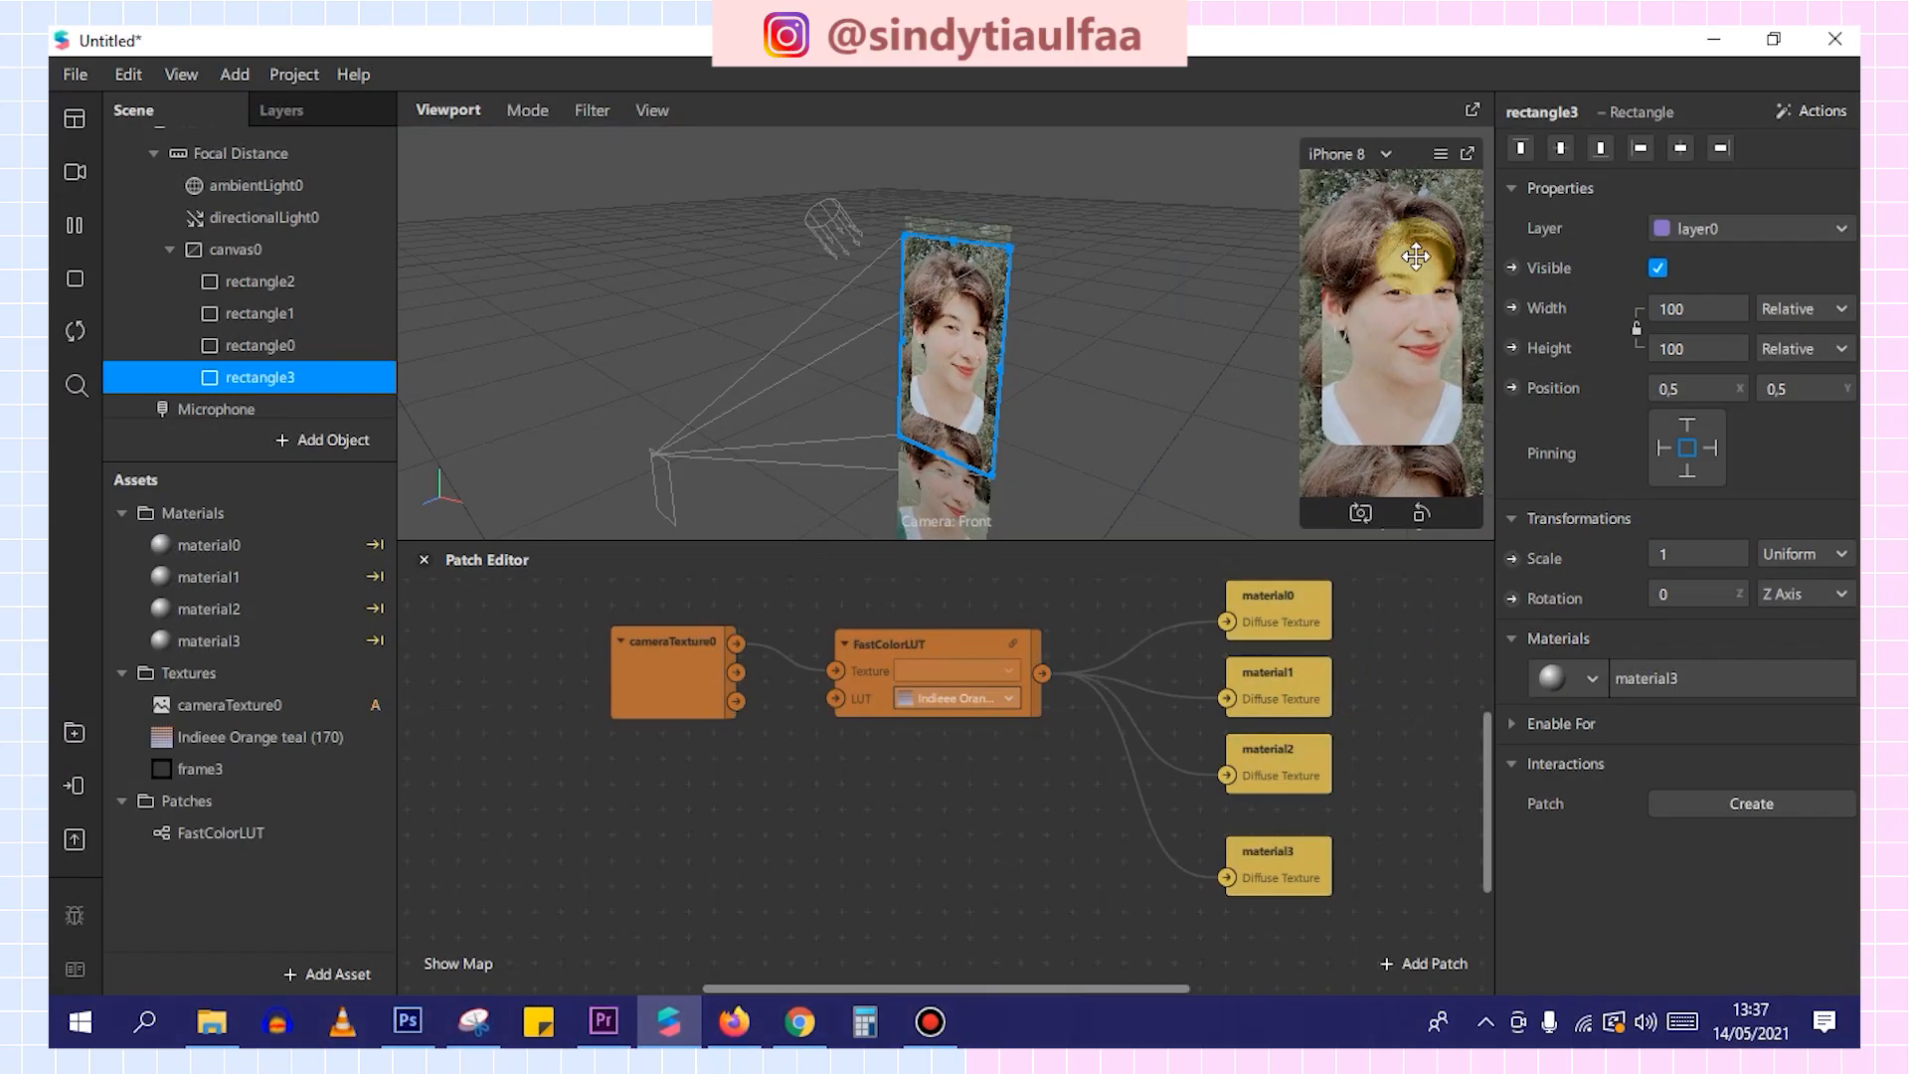
left_click(1467, 153)
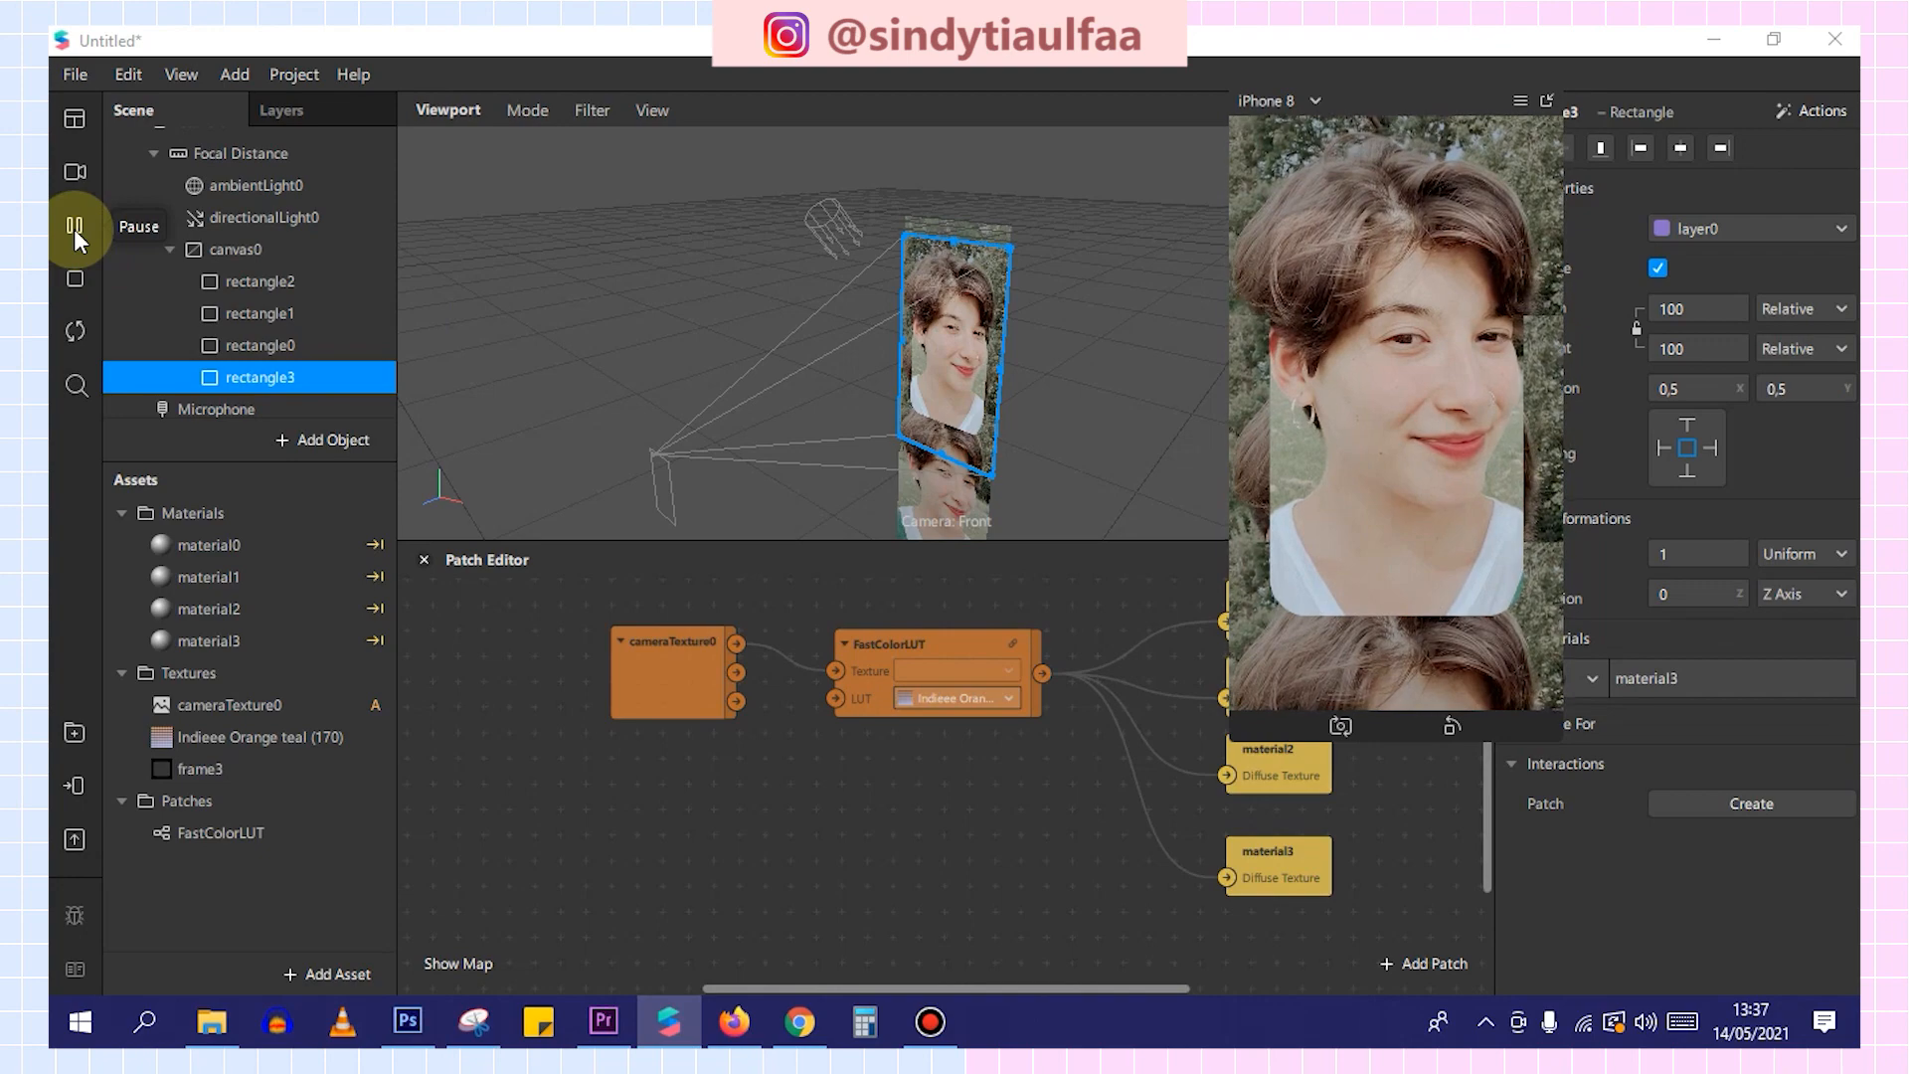
Try ordering rectangle1 first and rectangle2 below rectangle0 in canvas0, and undo both moves.
left_click(935, 382)
mouse_move(934, 389)
left_mouse_down()
mouse_move(950, 415)
mouse_move(951, 393)
left_mouse_up()
left_click(319, 303)
left_click_drag(319, 300, 346, 265)
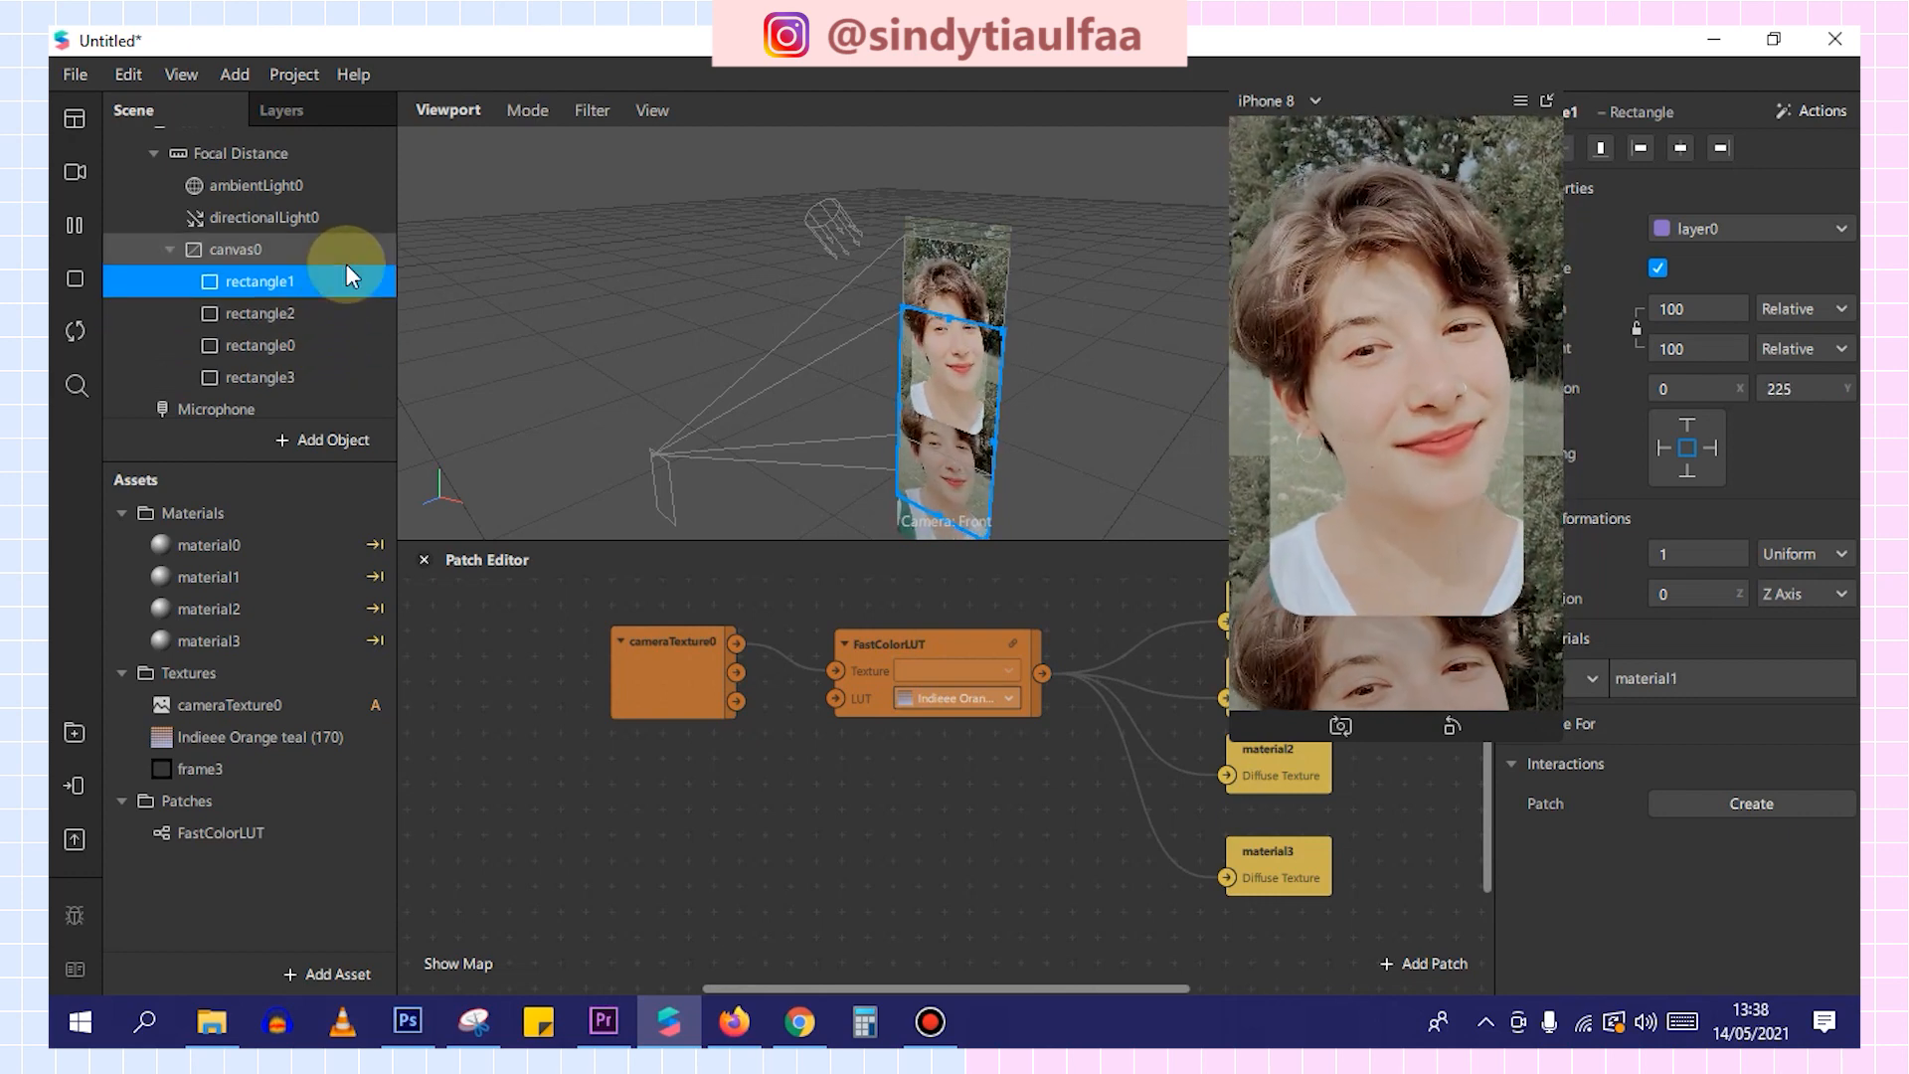
left_click_drag(331, 317, 318, 390)
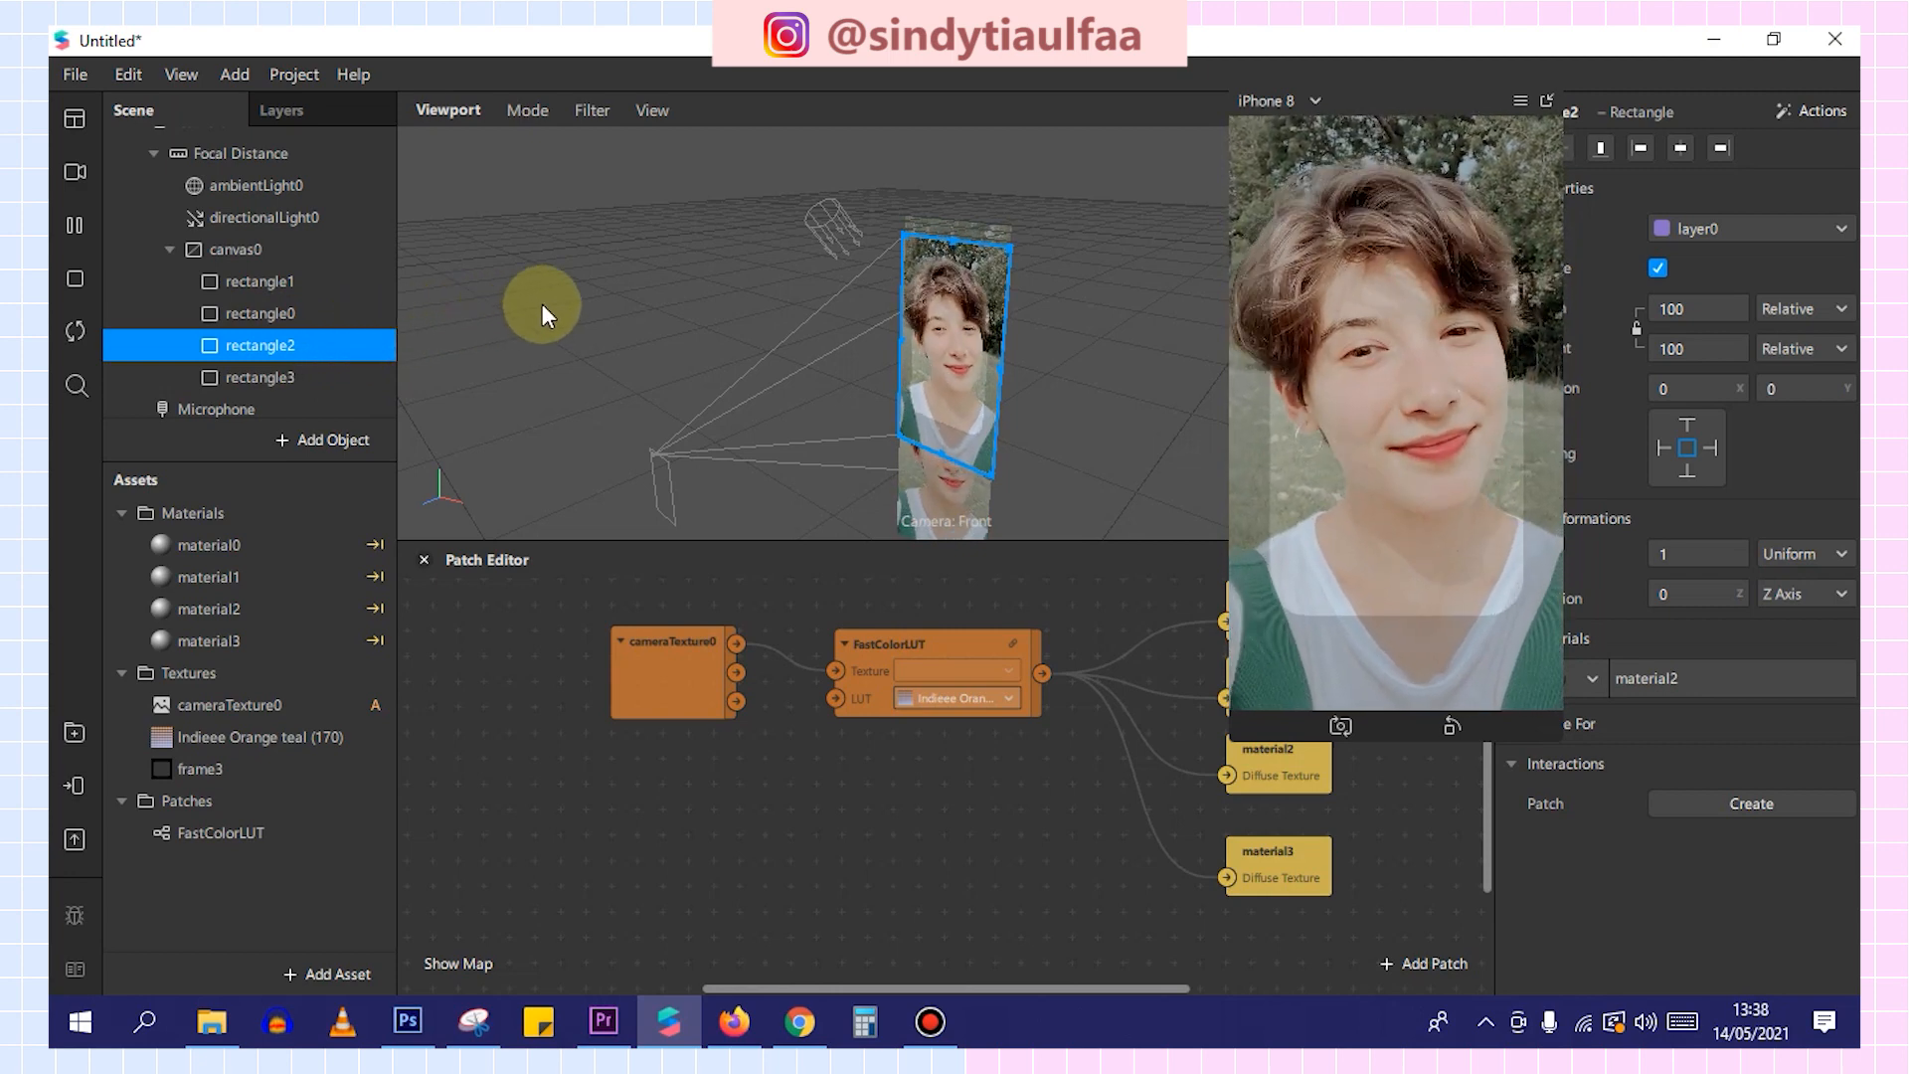
key("ctrl+z")
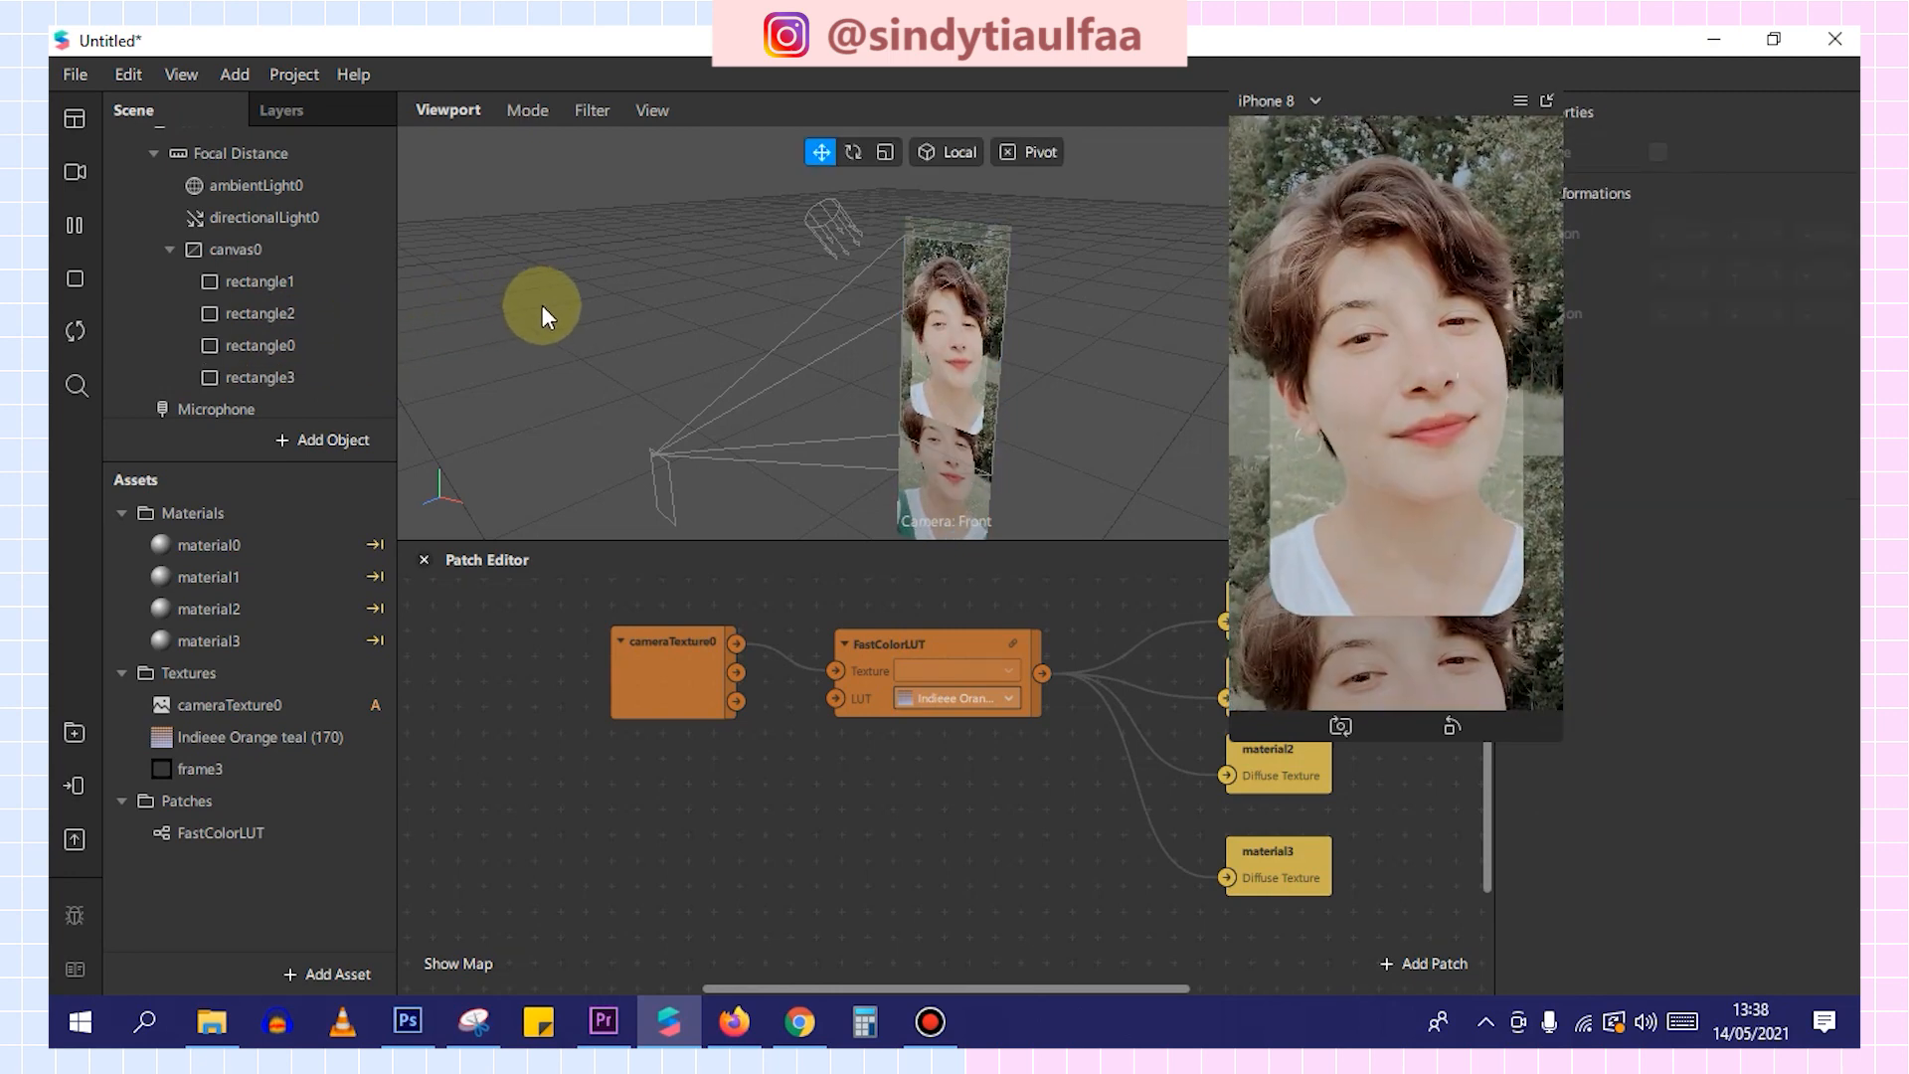
key("ctrl+z")
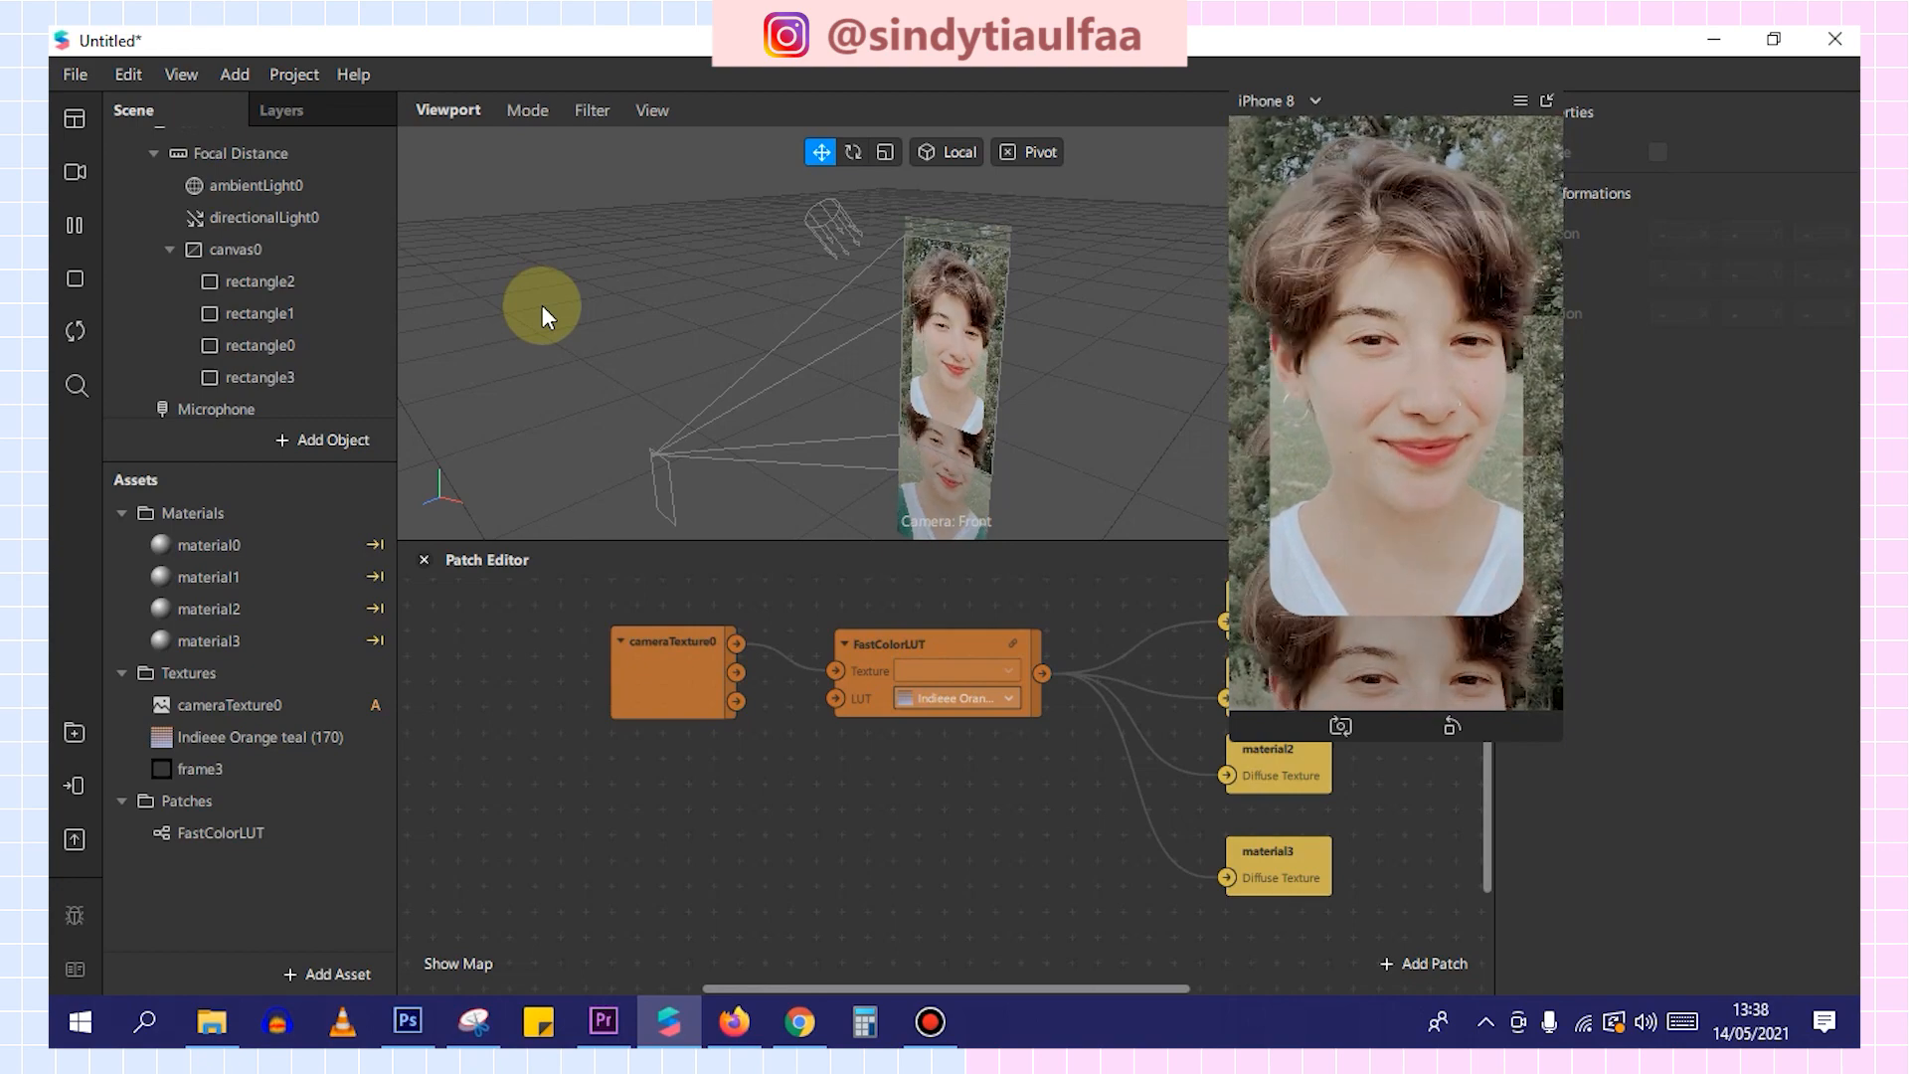
Identify rectangle1 and rectangle2 in the preview, and move rectangle2 up to a Y position of -75.
left_click(325, 324)
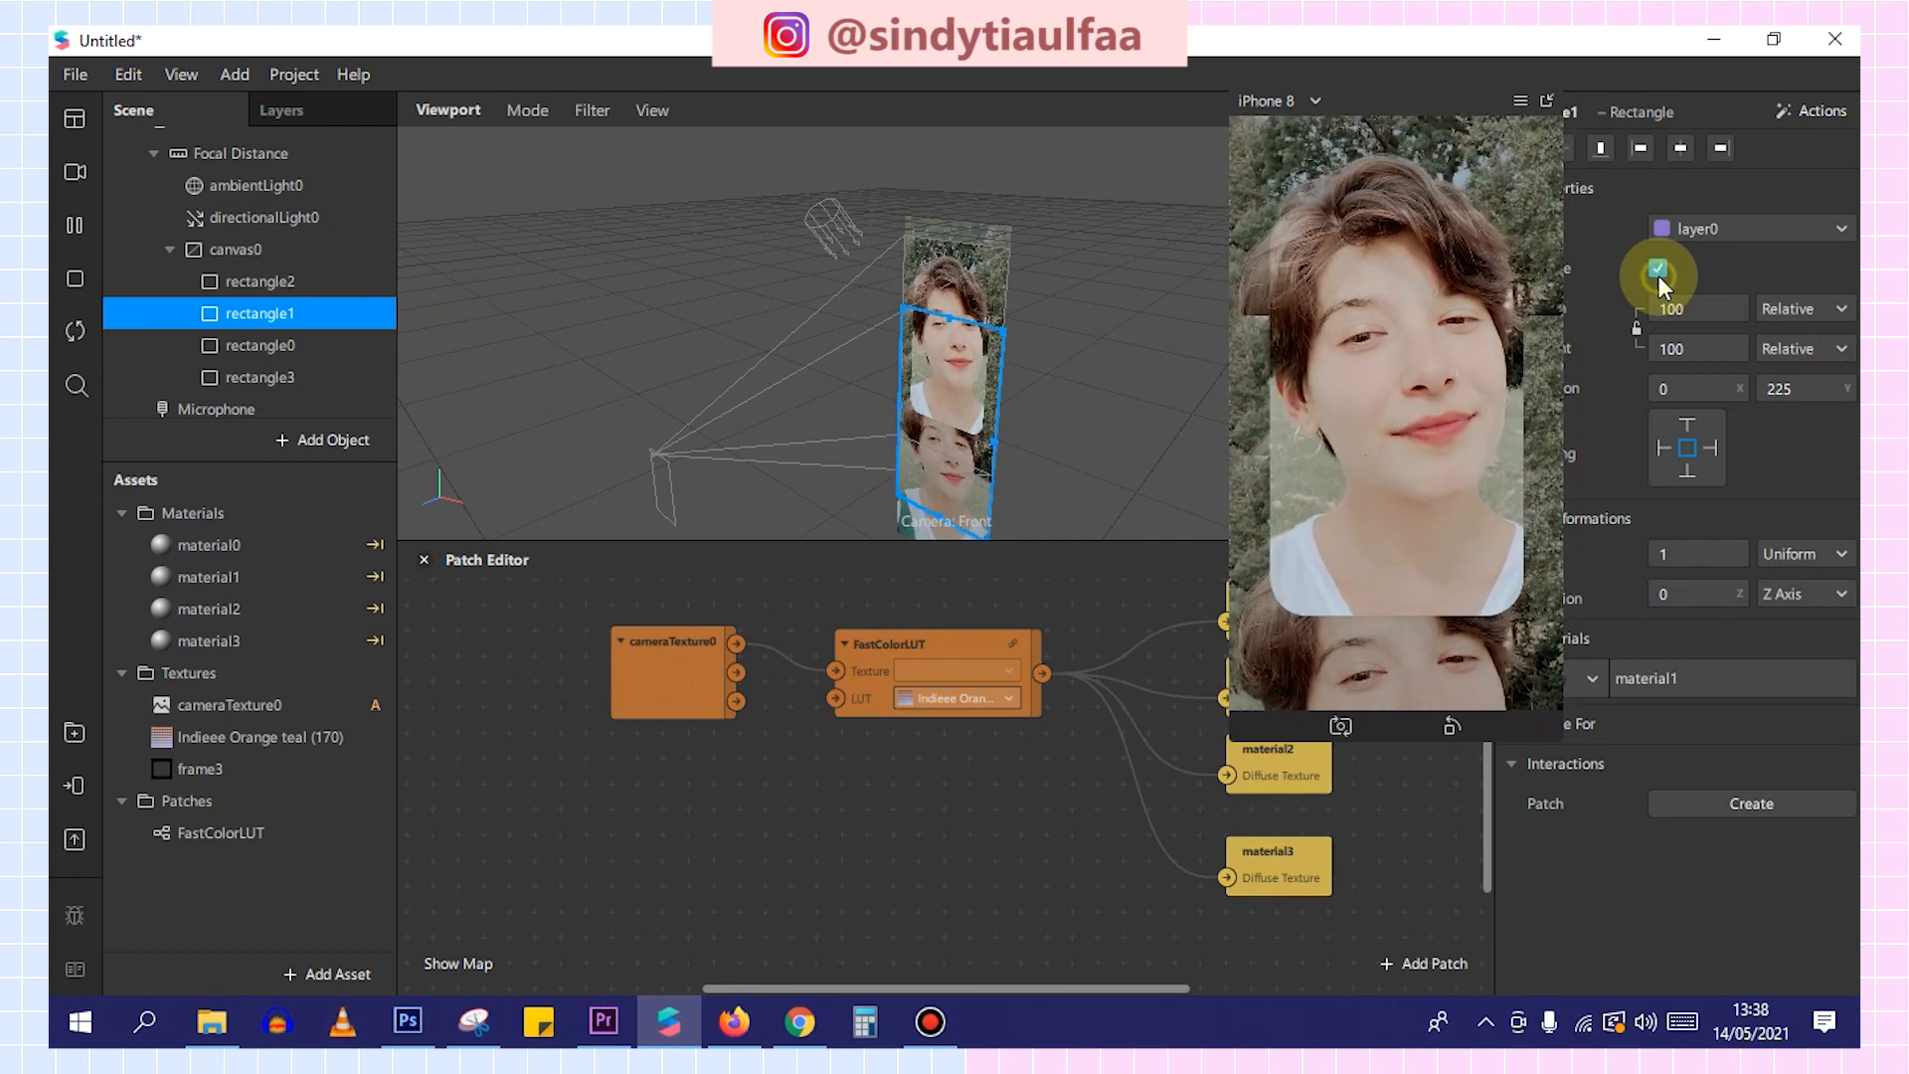
left_click(346, 283)
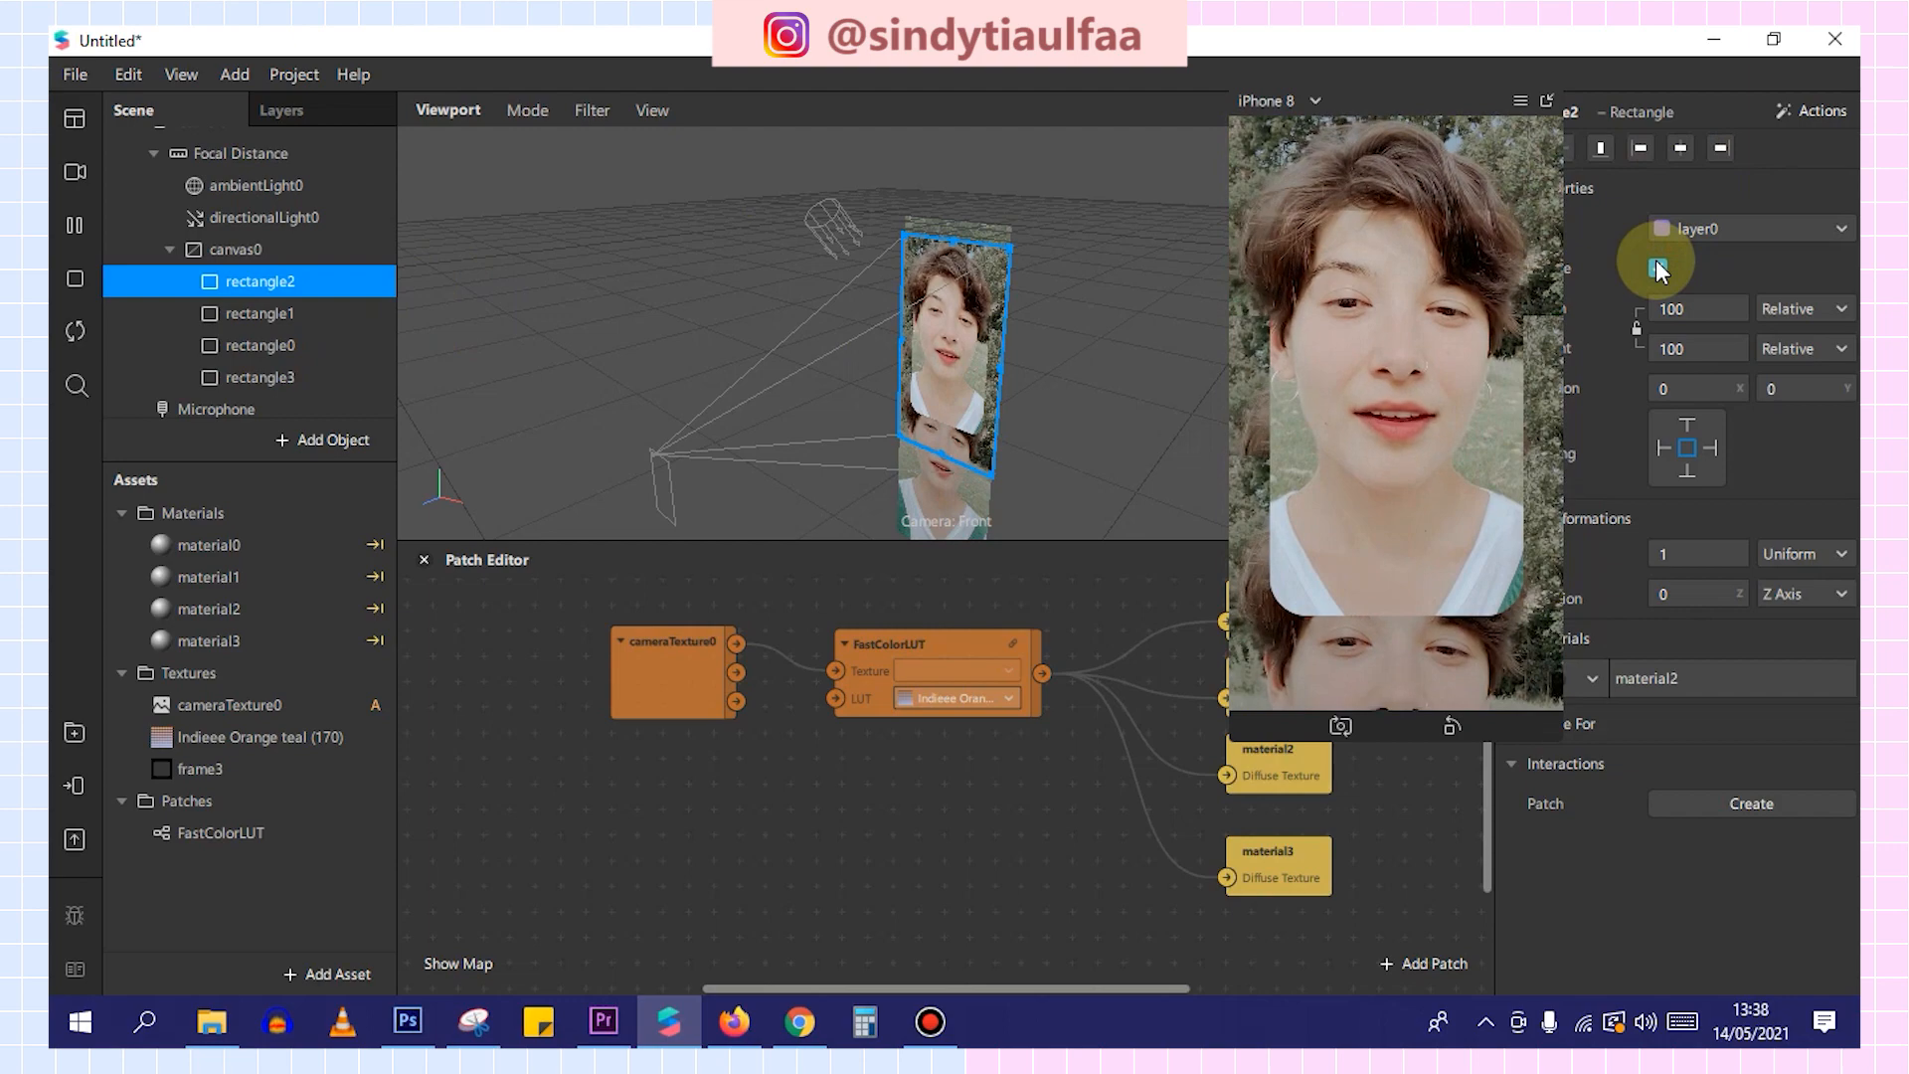
left_click_drag(988, 328, 989, 300)
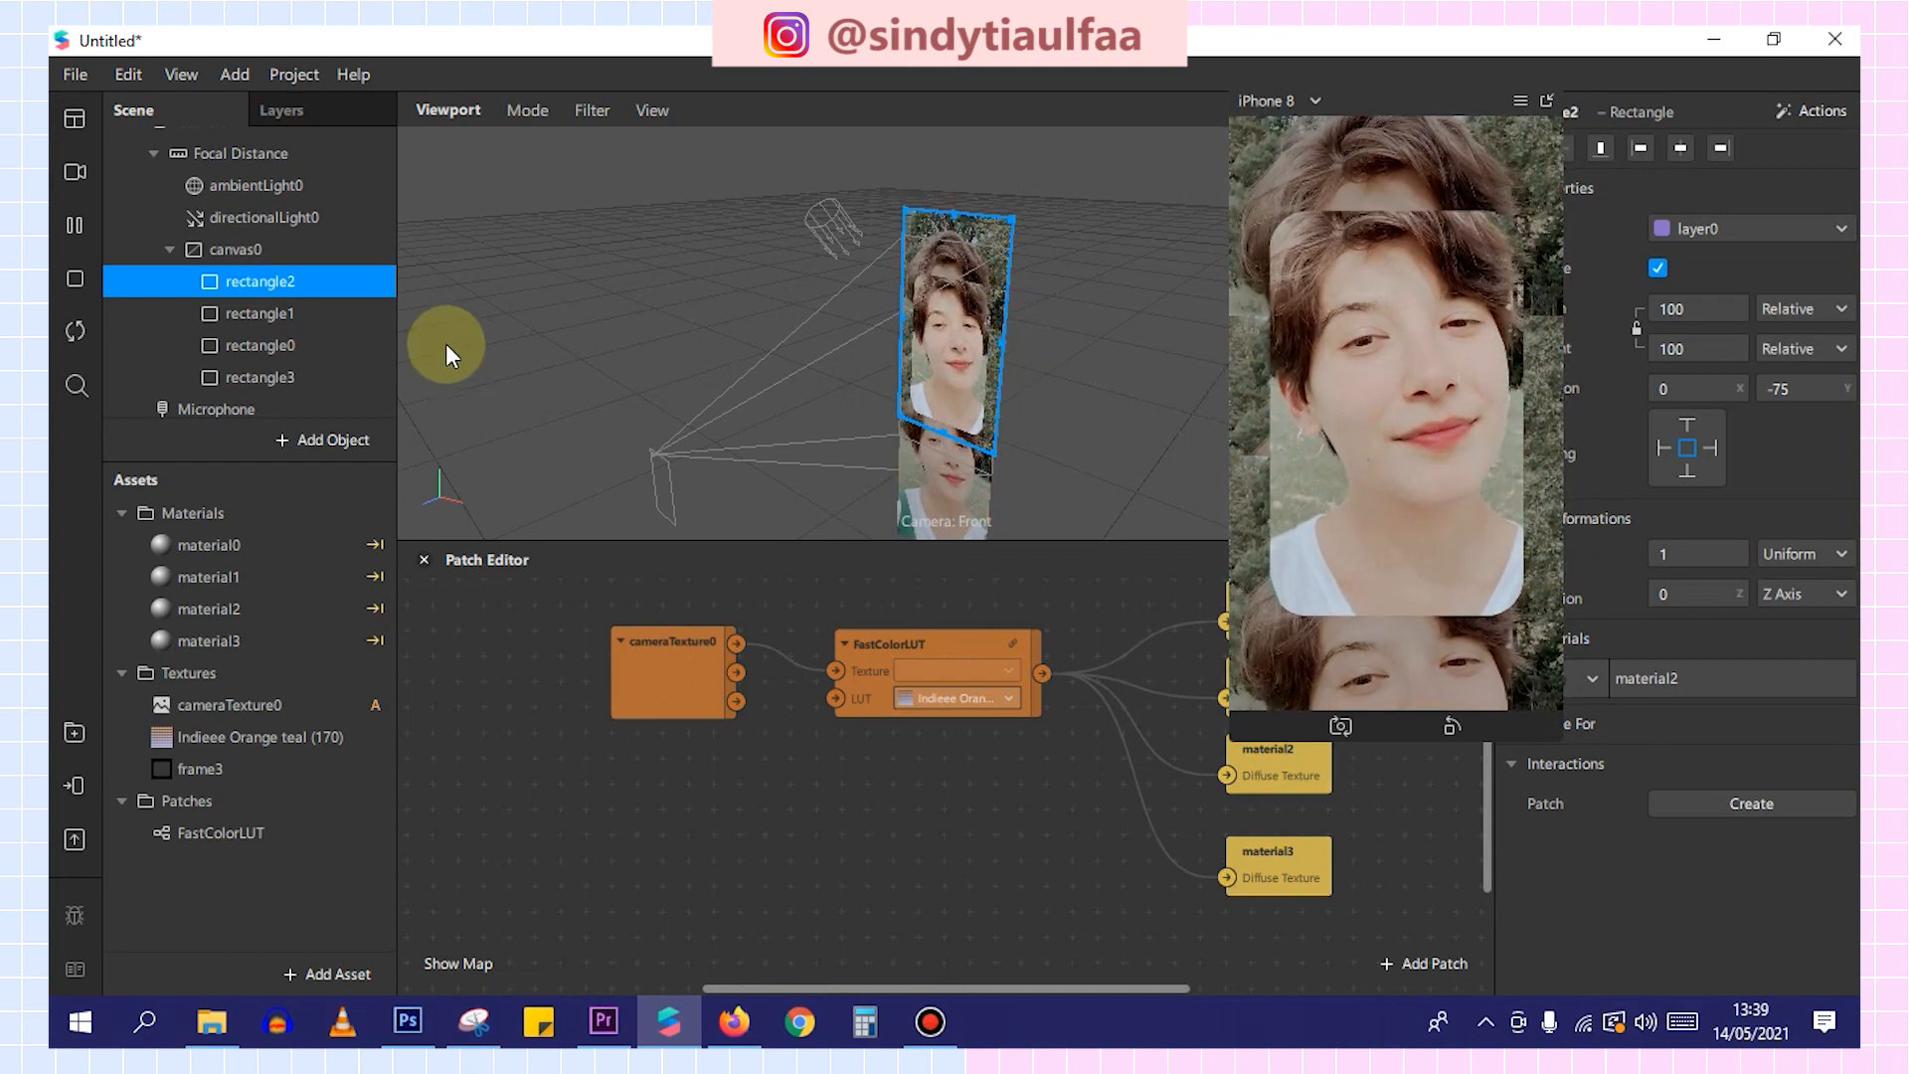
Move rectangle1 up to a position of X 0 and Y 97, comparing it with rectangle2.
left_click(355, 310)
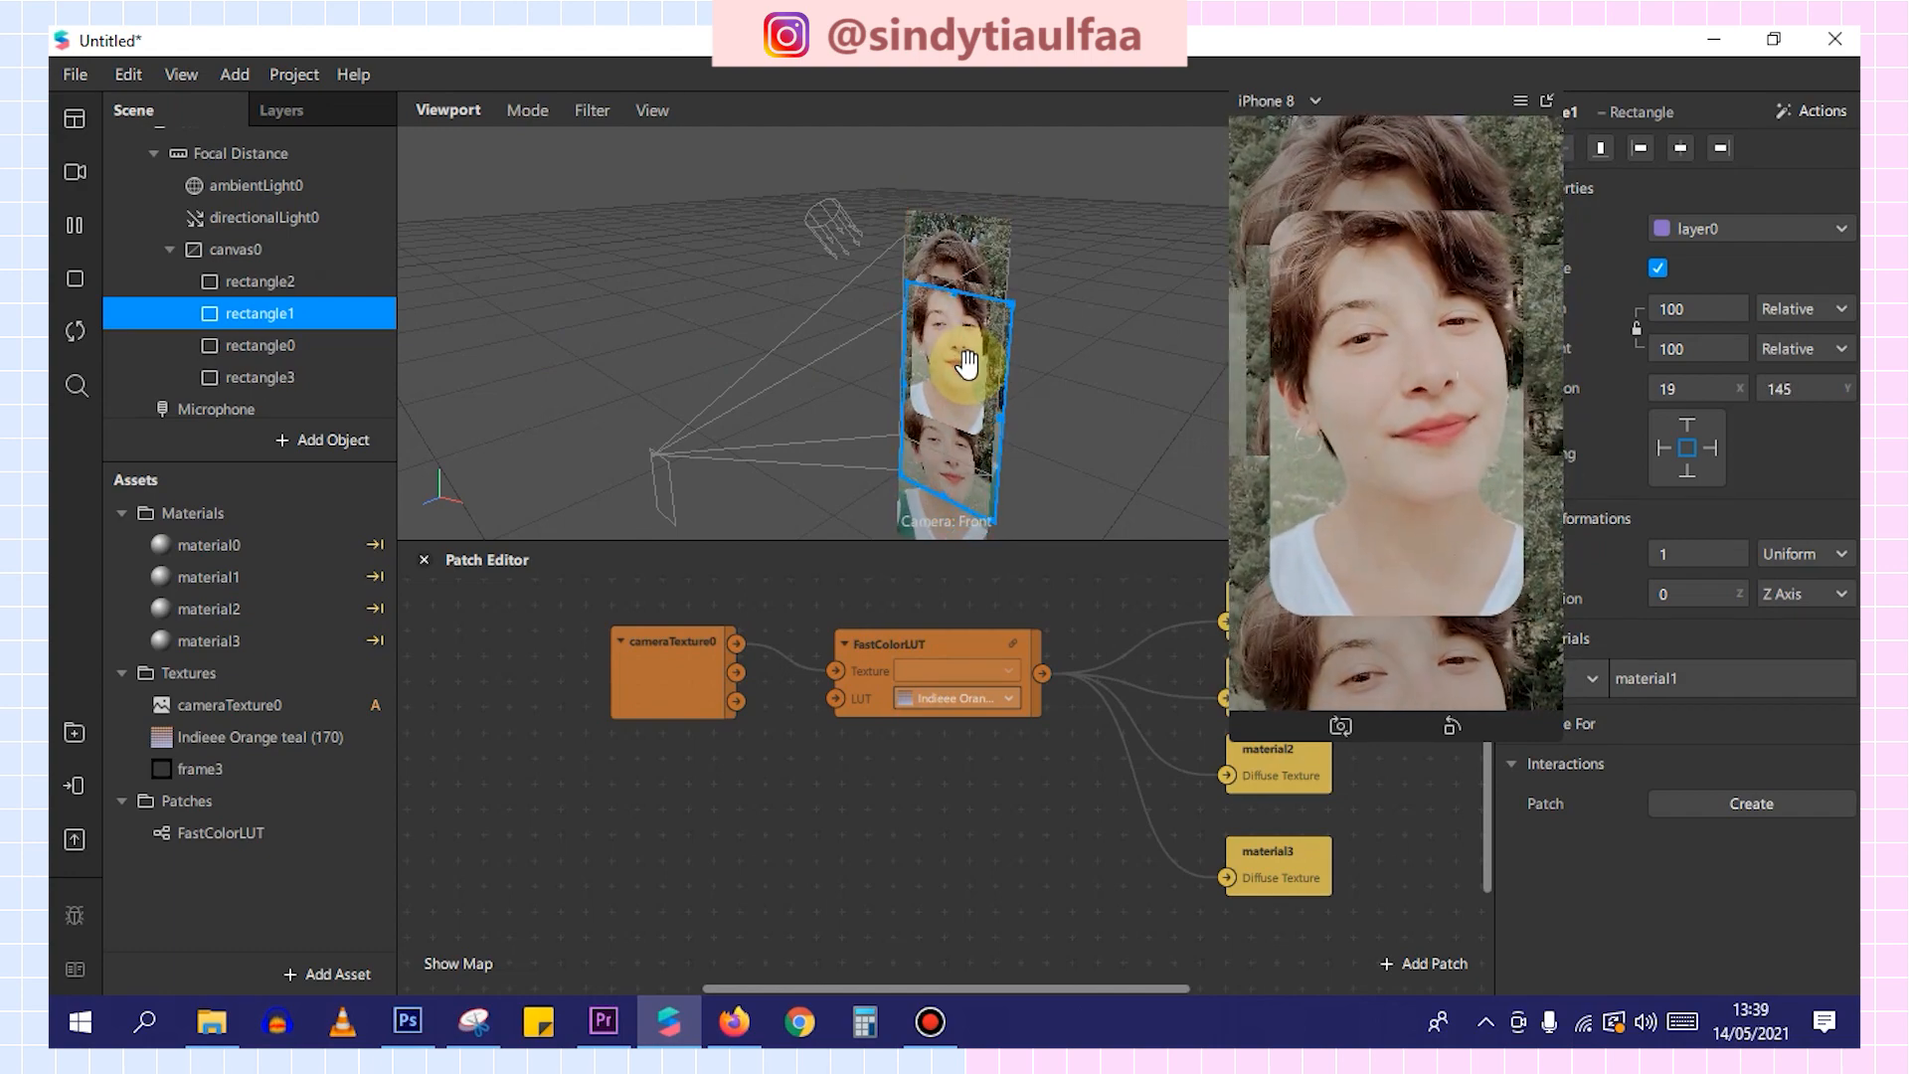
left_click_drag(965, 365, 954, 322)
left_click(382, 285)
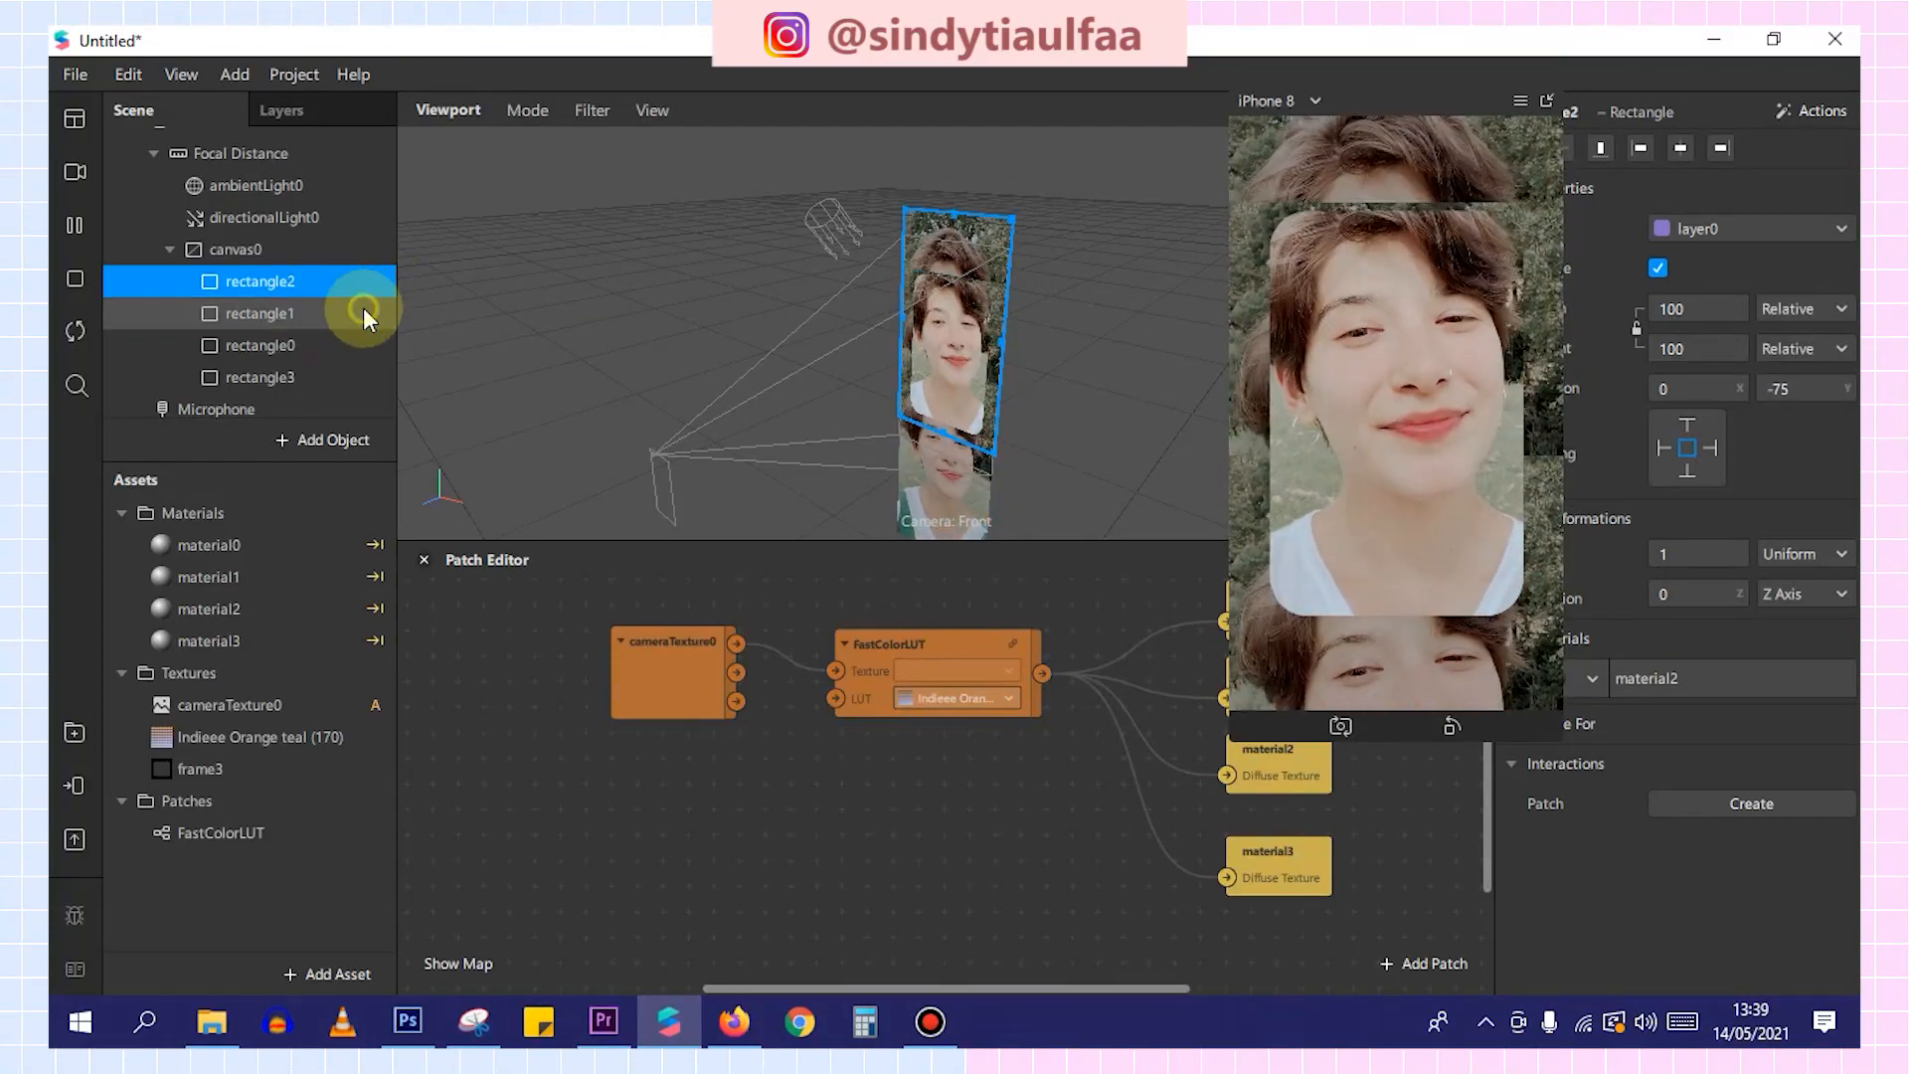
left_click(300, 328)
left_click(312, 328)
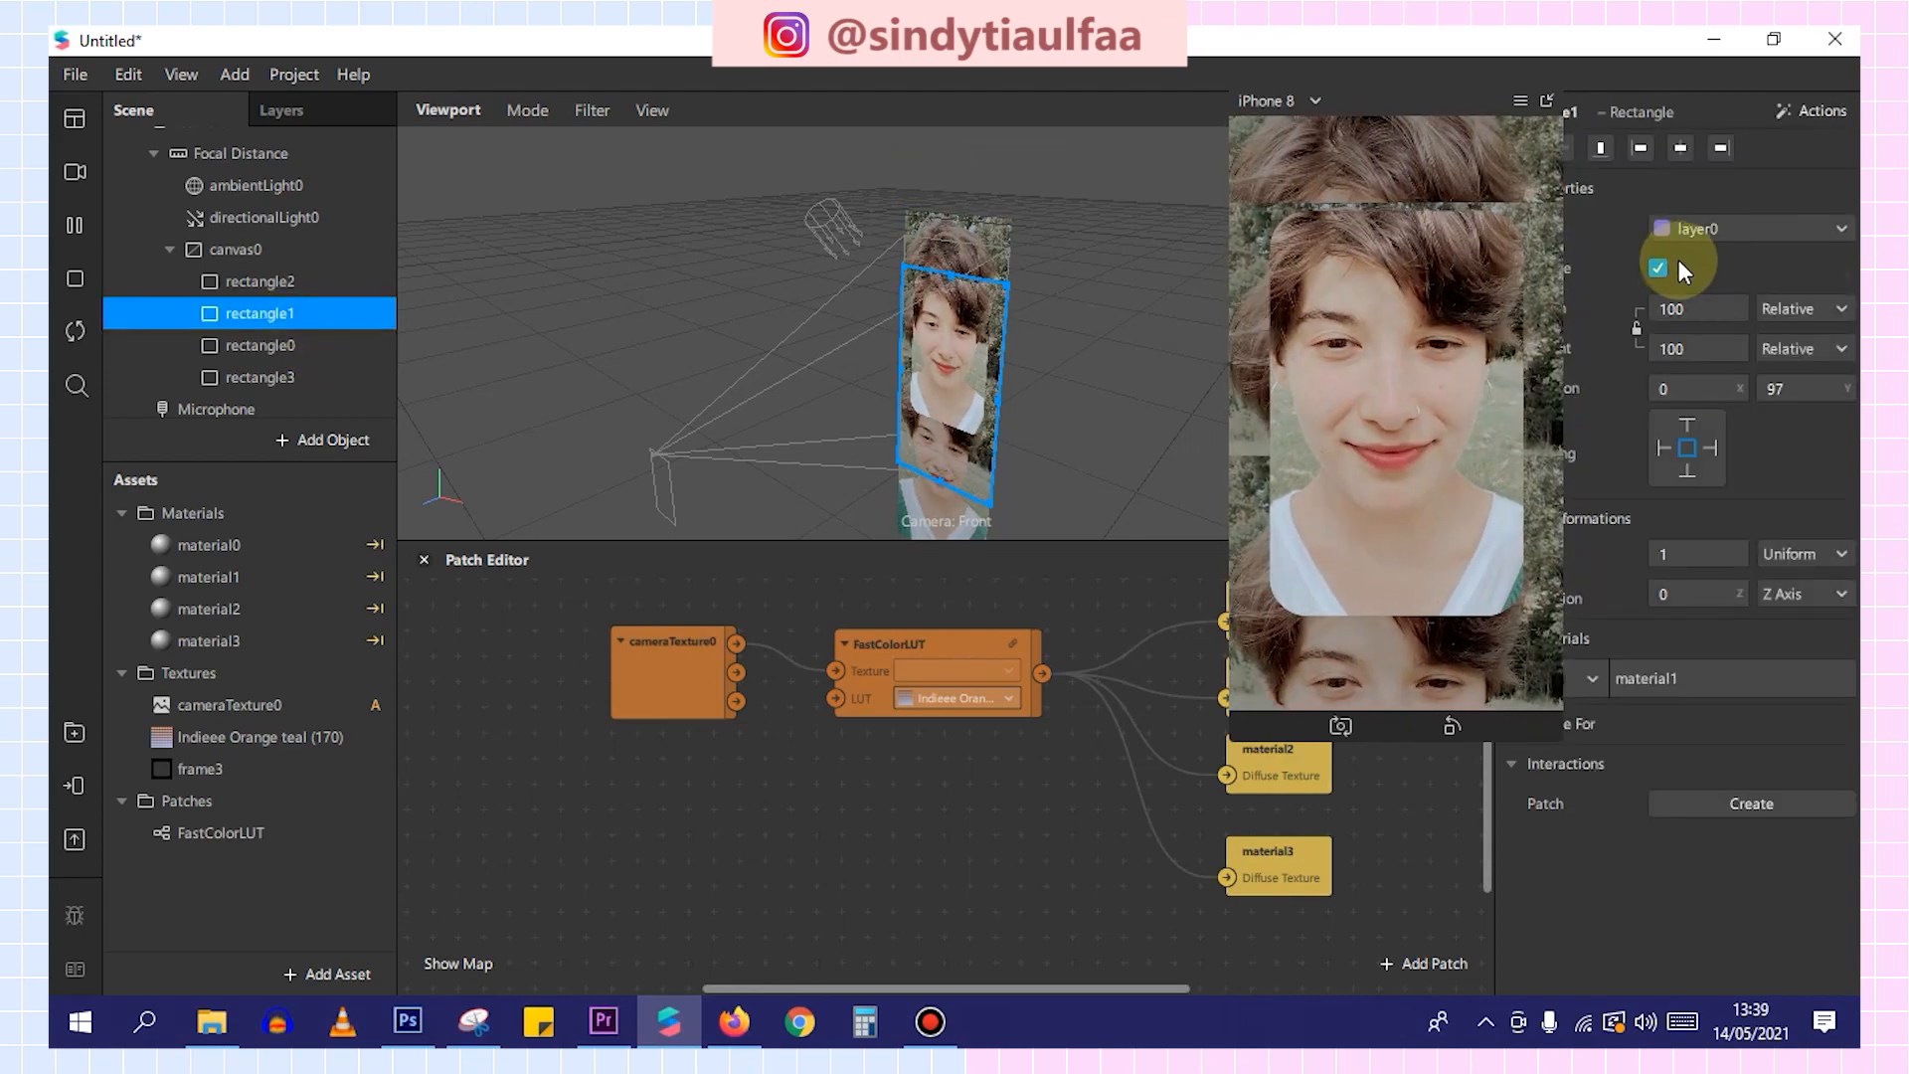
Try moving rectangle1 to the start of canvas0, undo it, and toggle rectangle1's visibility to compare the overlap.
left_click_drag(303, 336, 328, 260)
key("ctrl+z")
left_click(312, 318)
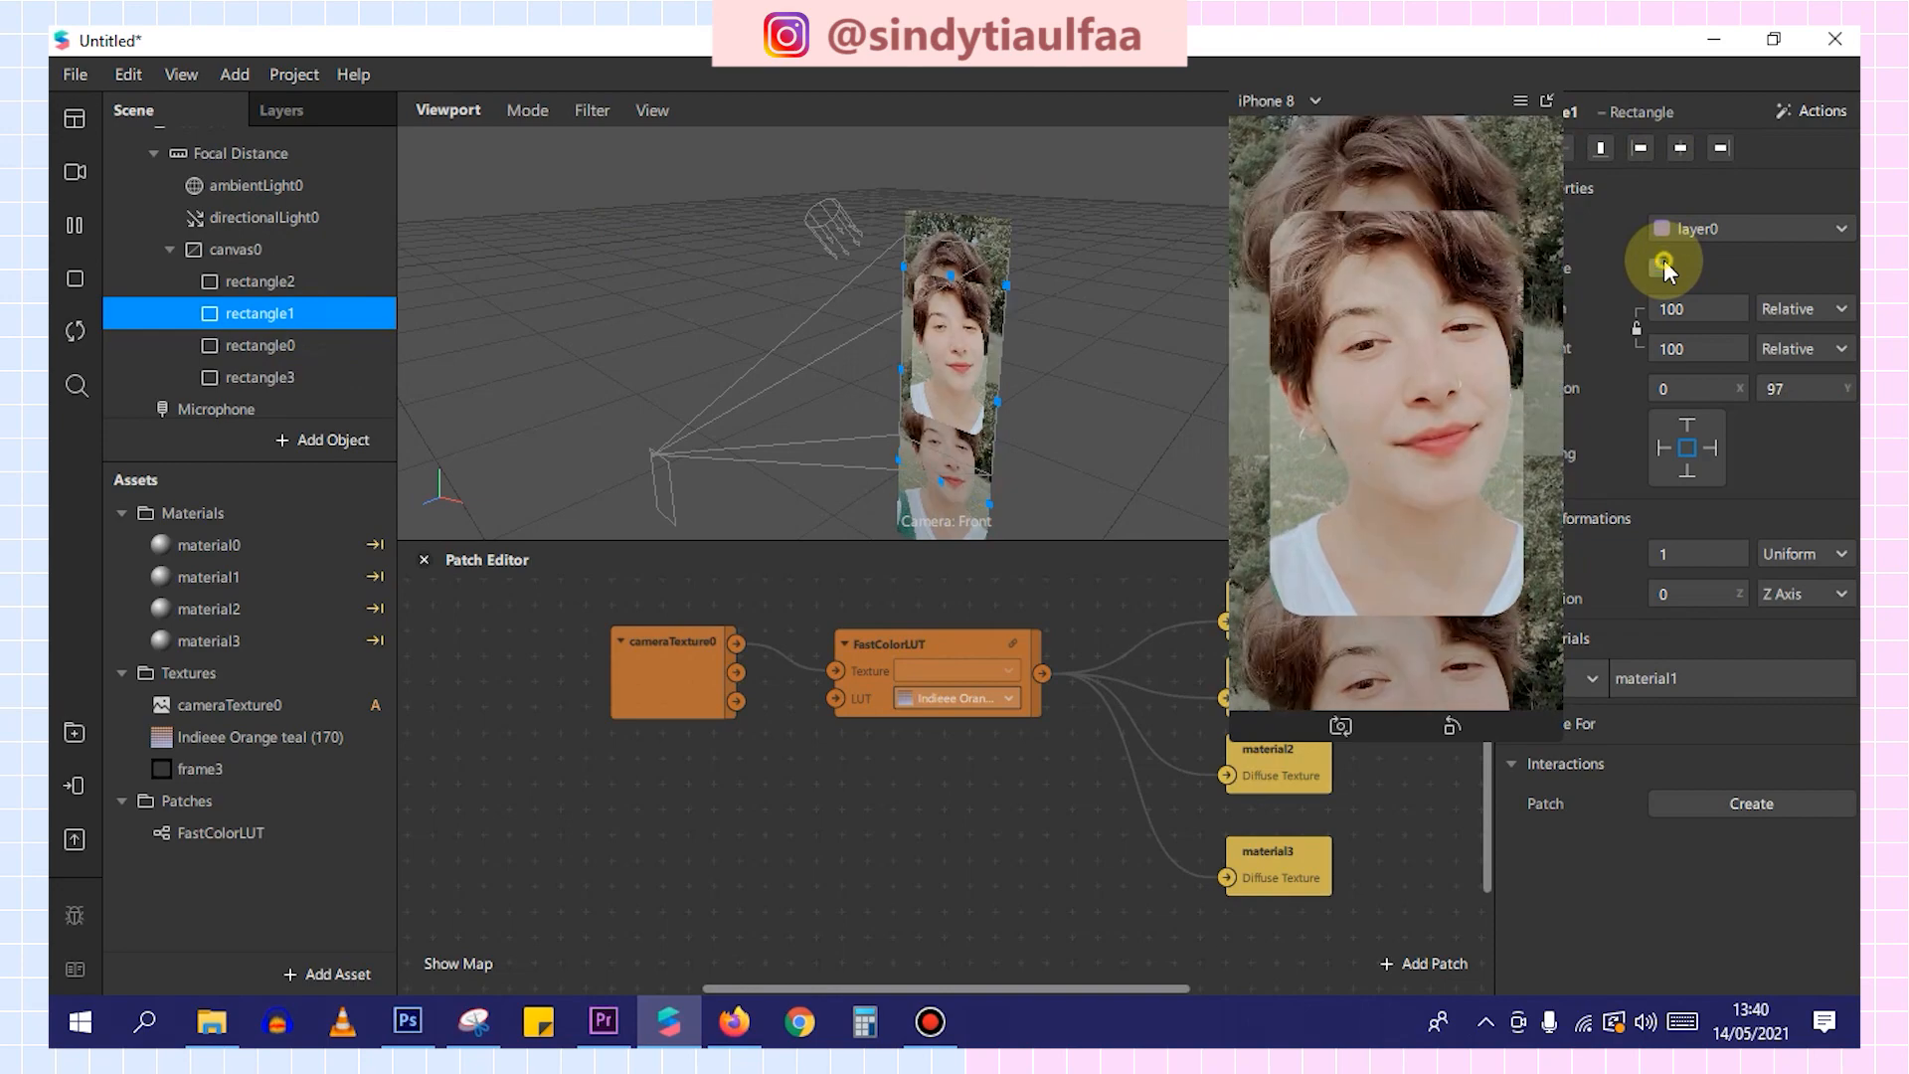
key("Up")
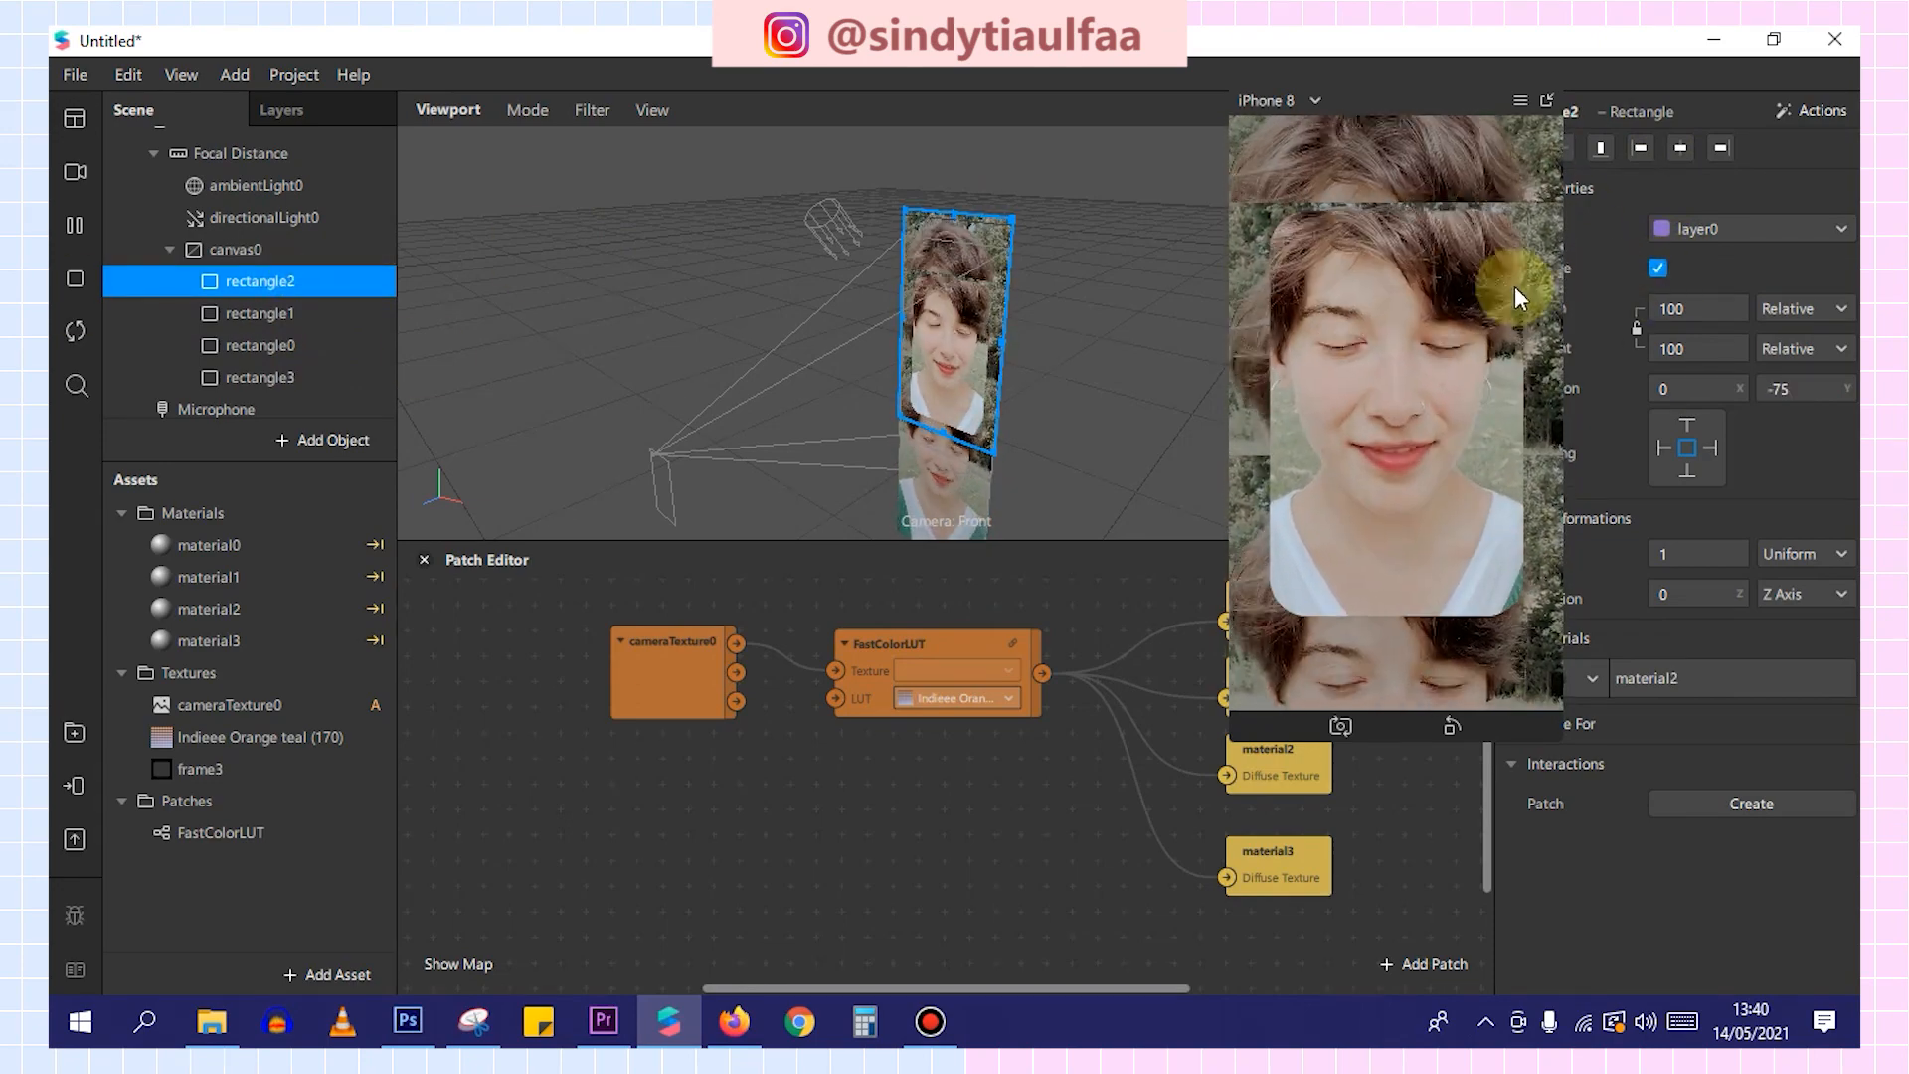
Move rectangle1 slightly back down on the canvas to widen the visible strip of rectangle2 above it.
left_click(383, 312)
left_click_drag(933, 264, 963, 403)
left_click(324, 355)
left_click(362, 270)
mouse_move(362, 271)
left_mouse_down()
mouse_move(318, 379)
mouse_move(337, 366)
mouse_move(334, 264)
left_mouse_up()
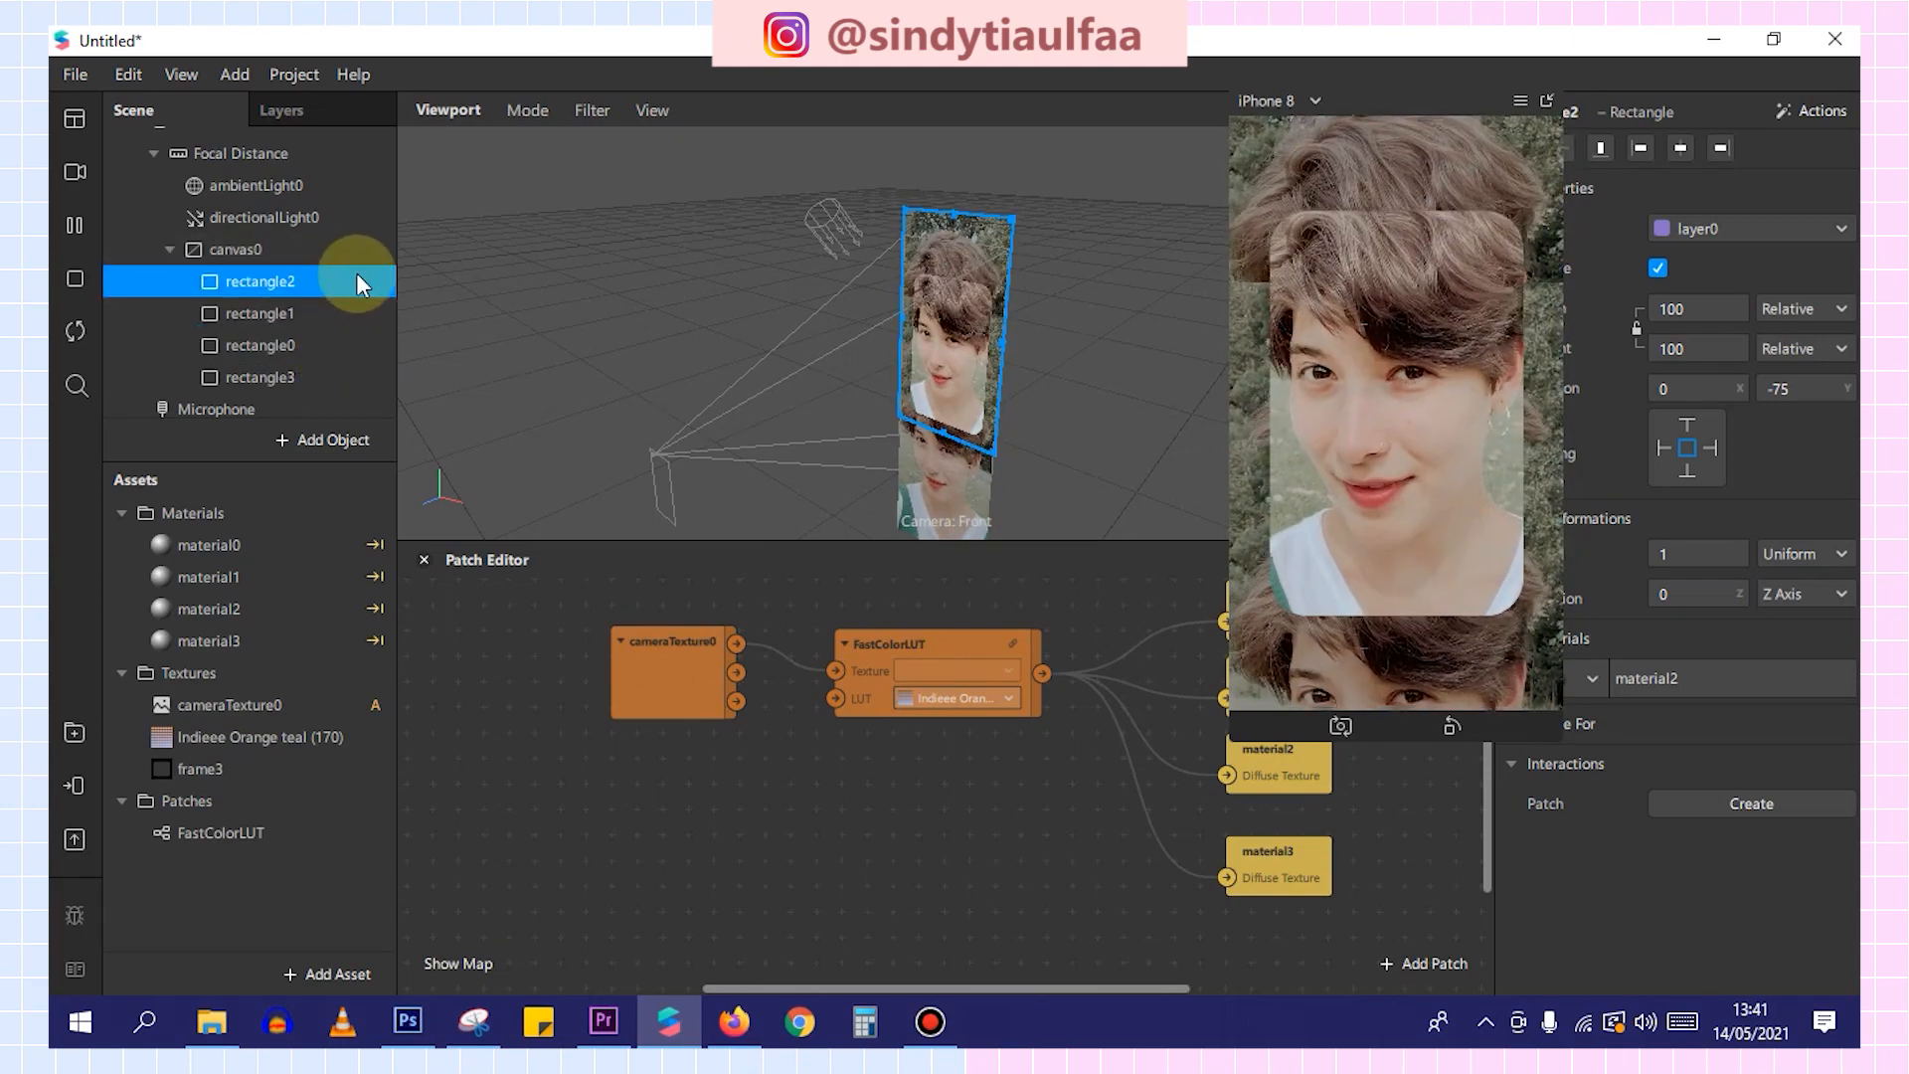
Move rectangle0 to a Y position of about 342, keeping rectangle3 hidden only during the adjustment.
left_click(318, 383)
left_click(1654, 267)
left_click(259, 345)
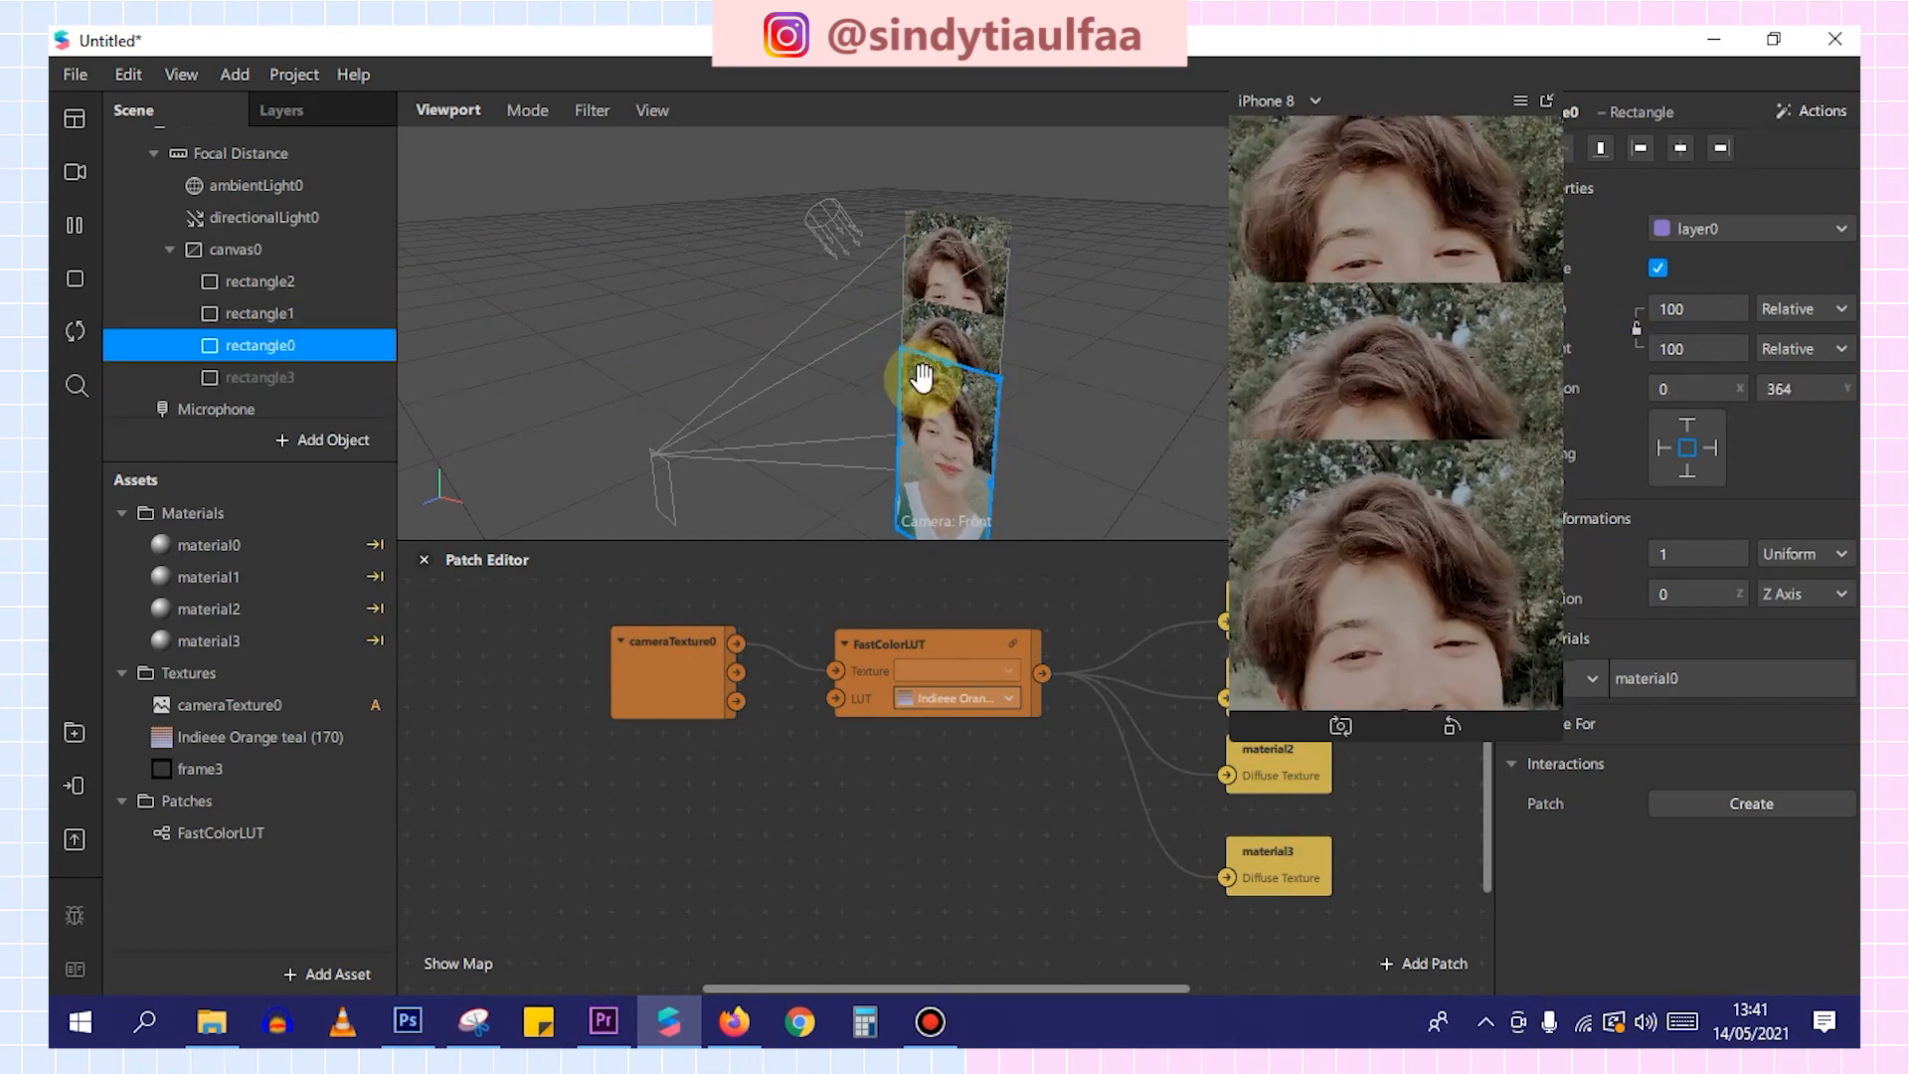
left_click_drag(922, 378, 921, 372)
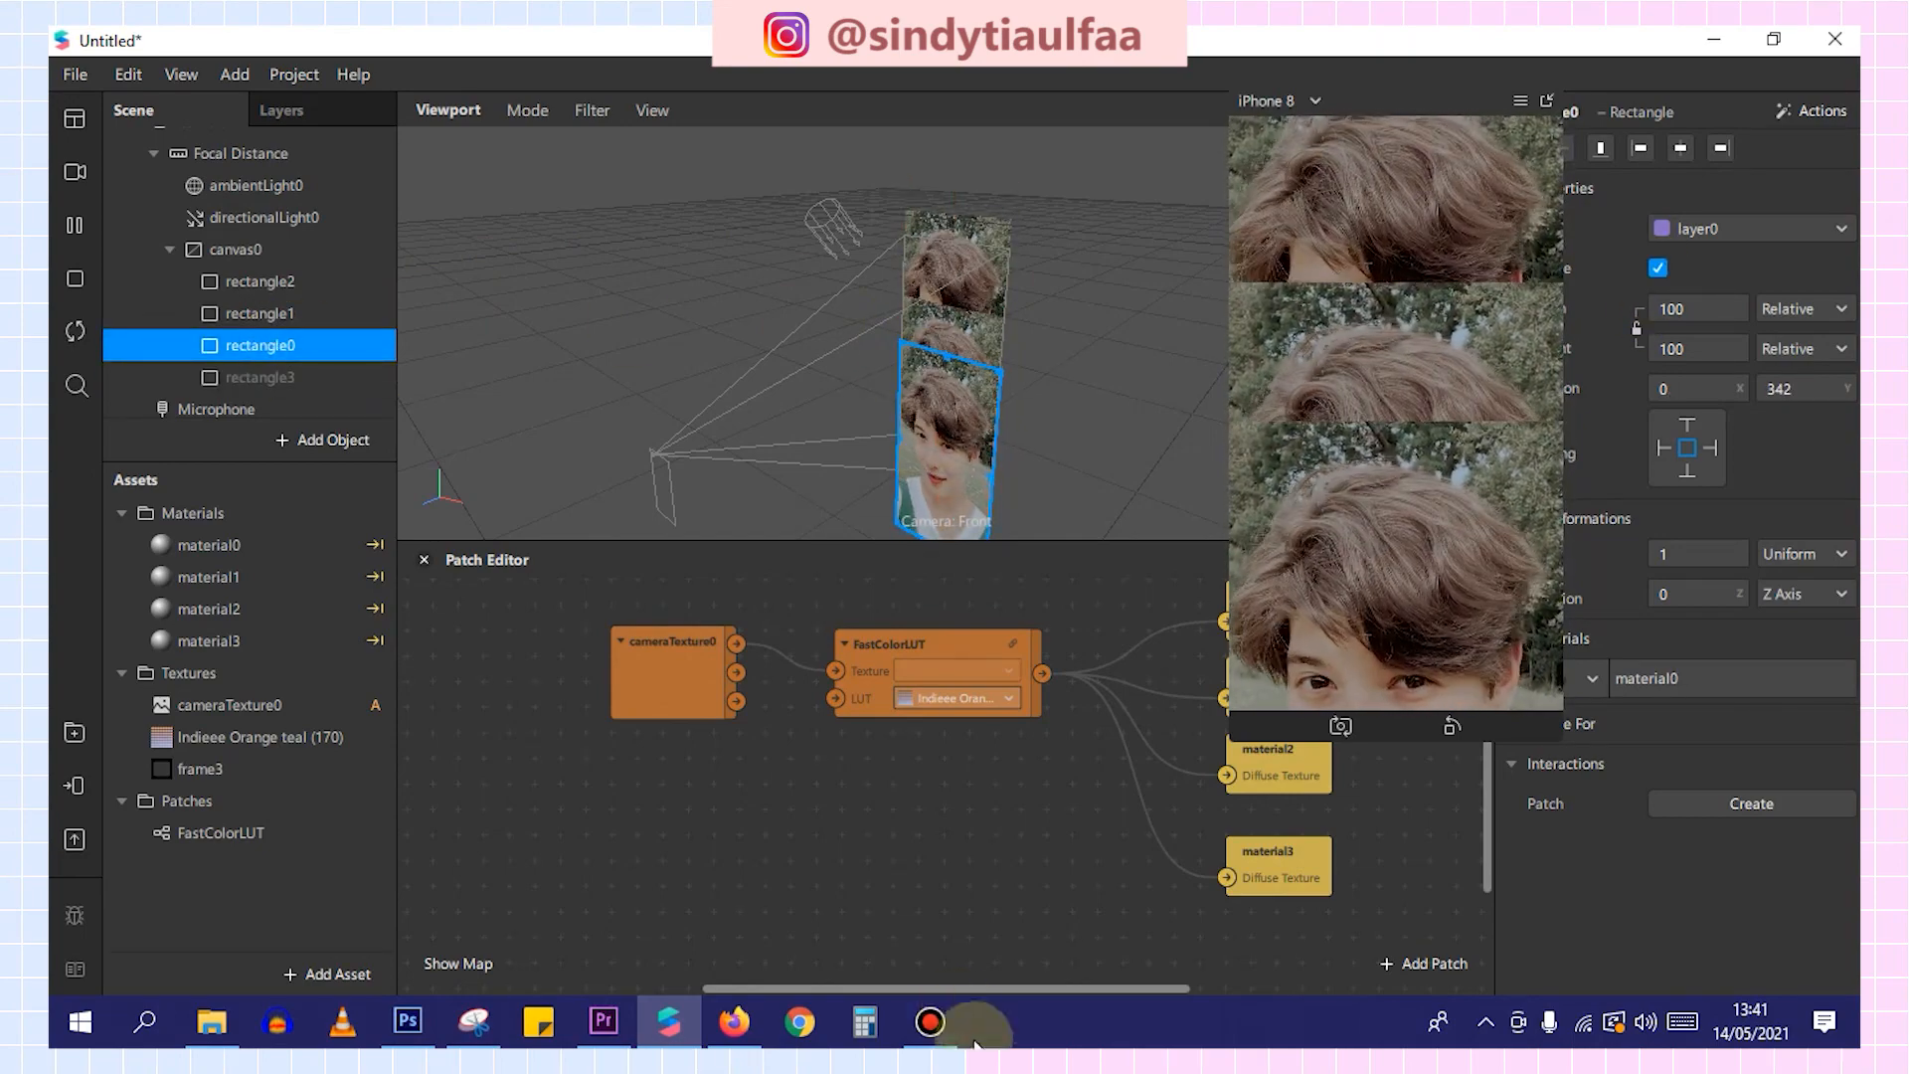
left_click_drag(929, 425, 934, 428)
left_click(300, 377)
left_click(1658, 267)
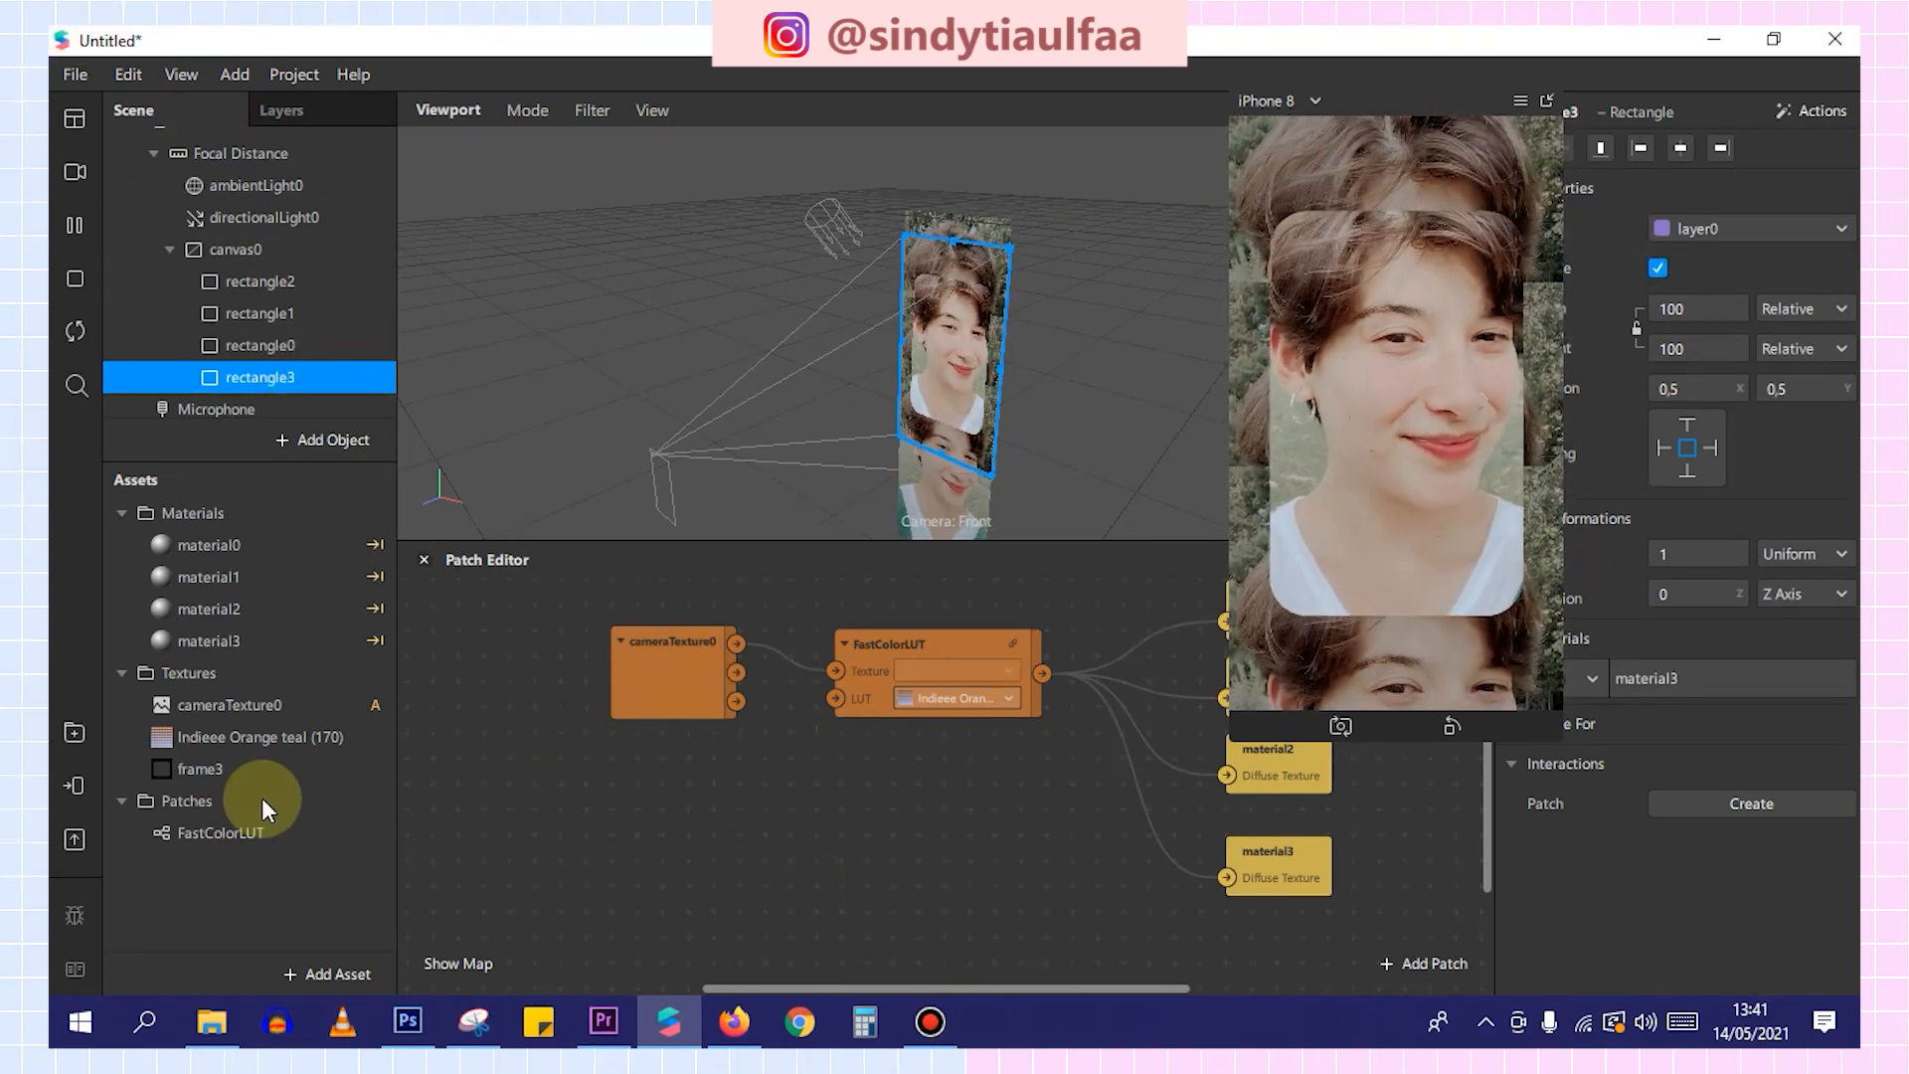
Check the compression settings of the frame3 and Indieee Orange teal (170) textures.
left_click(238, 769)
scroll(1608, 551, "down", 5)
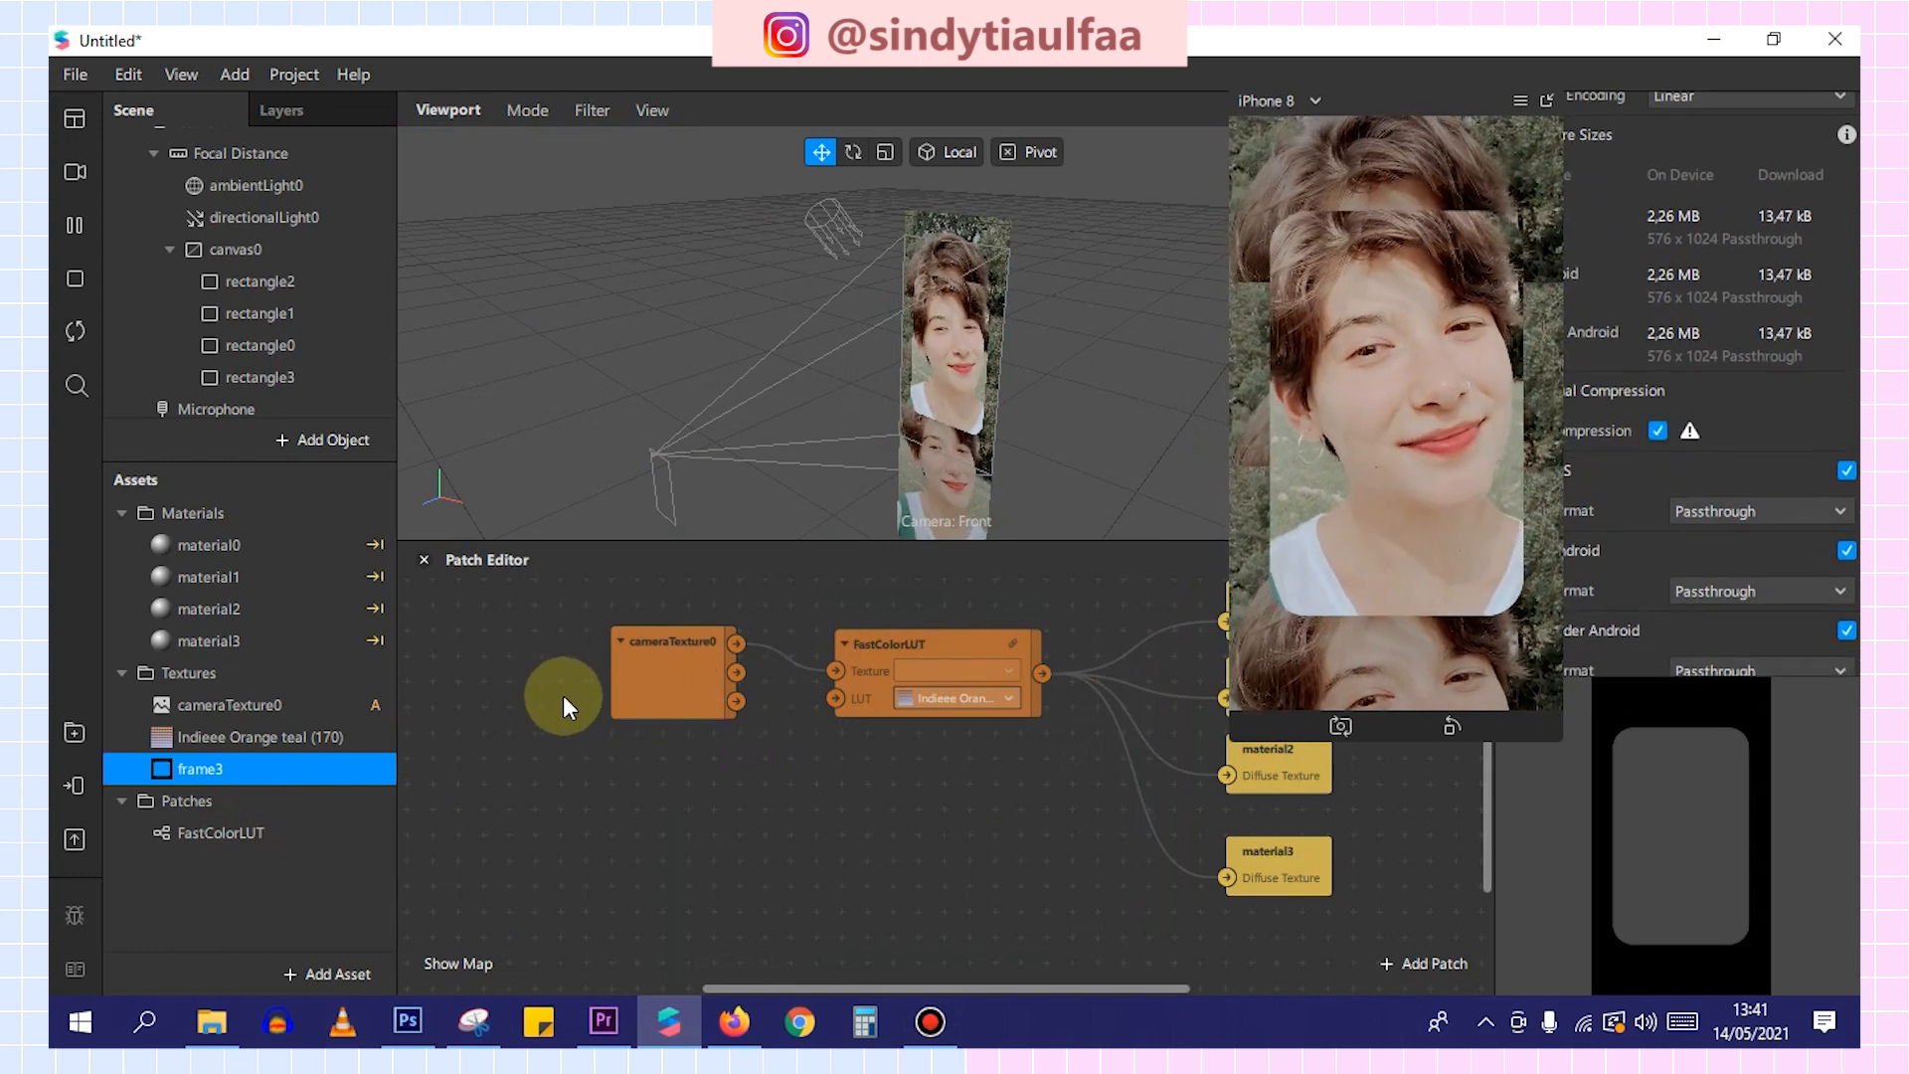
left_click(348, 734)
scroll(1672, 431, "down", 3)
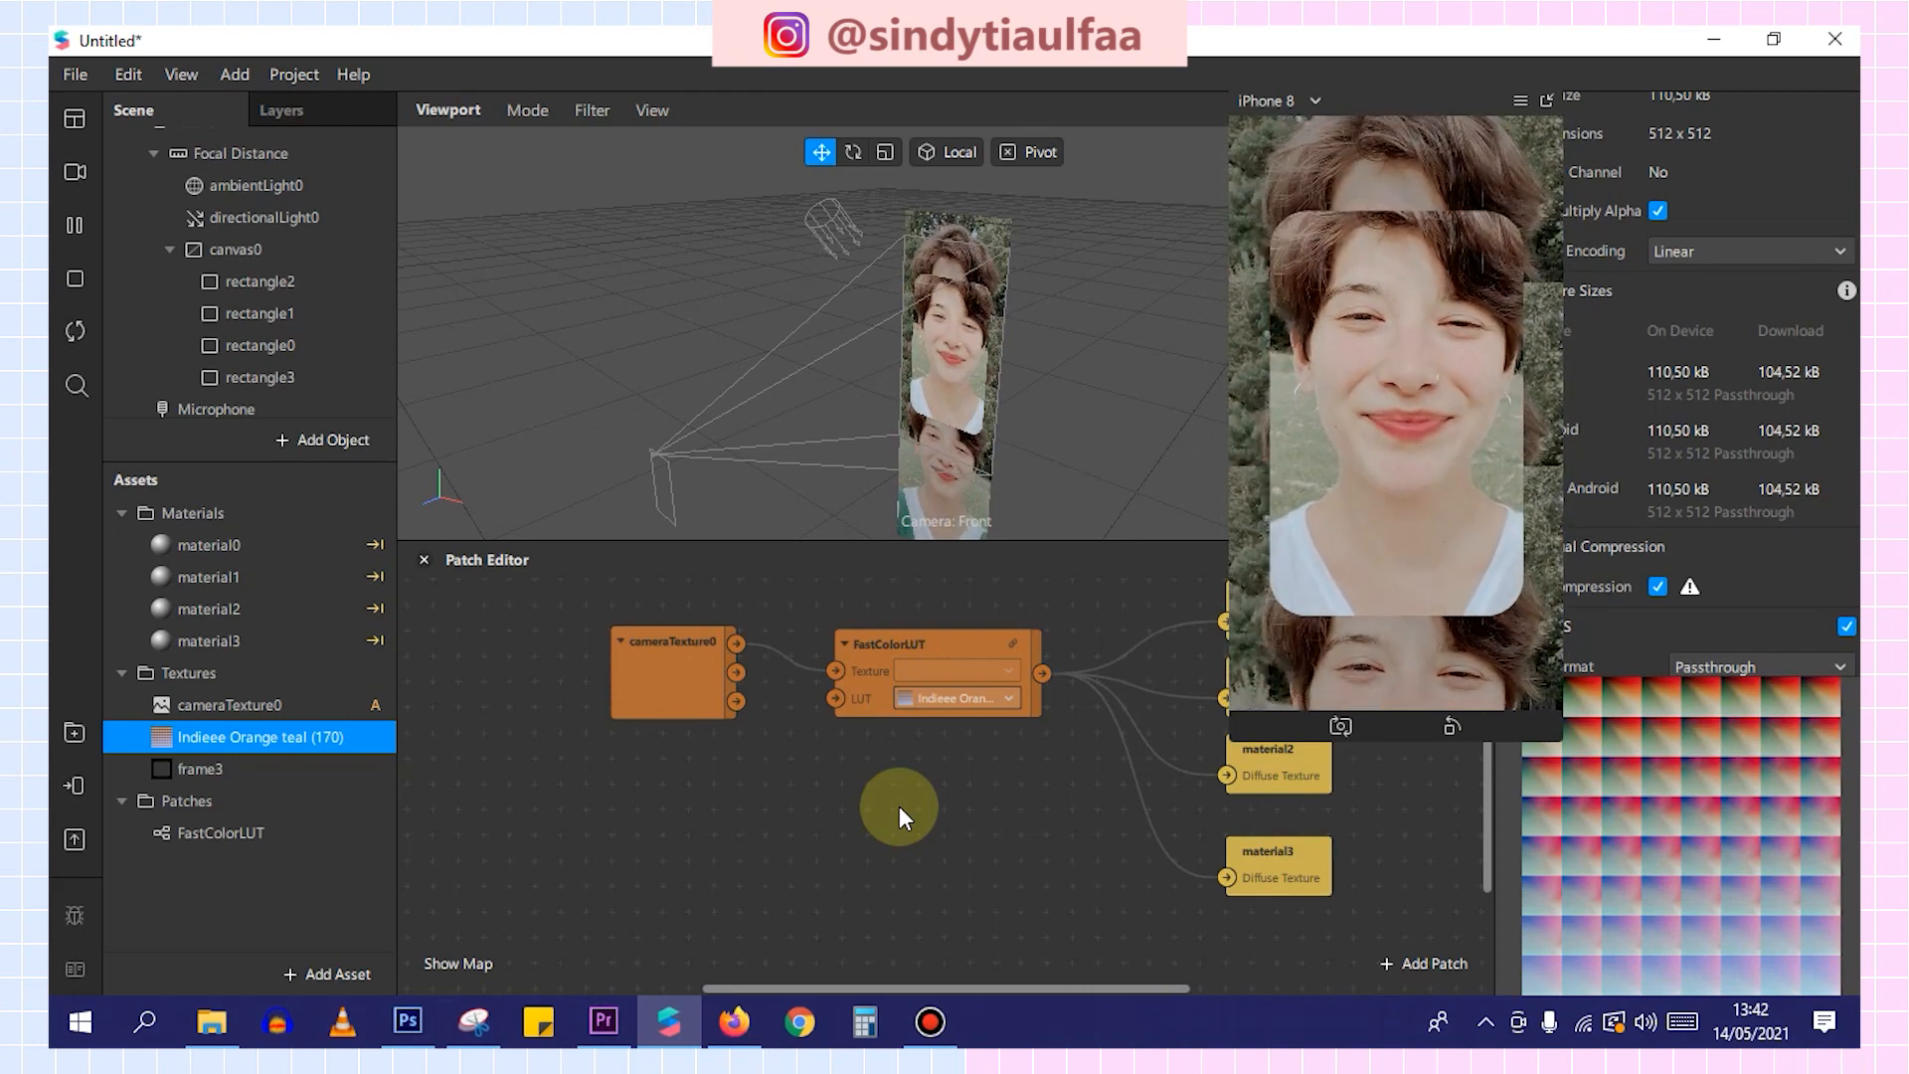
left_click(930, 1021)
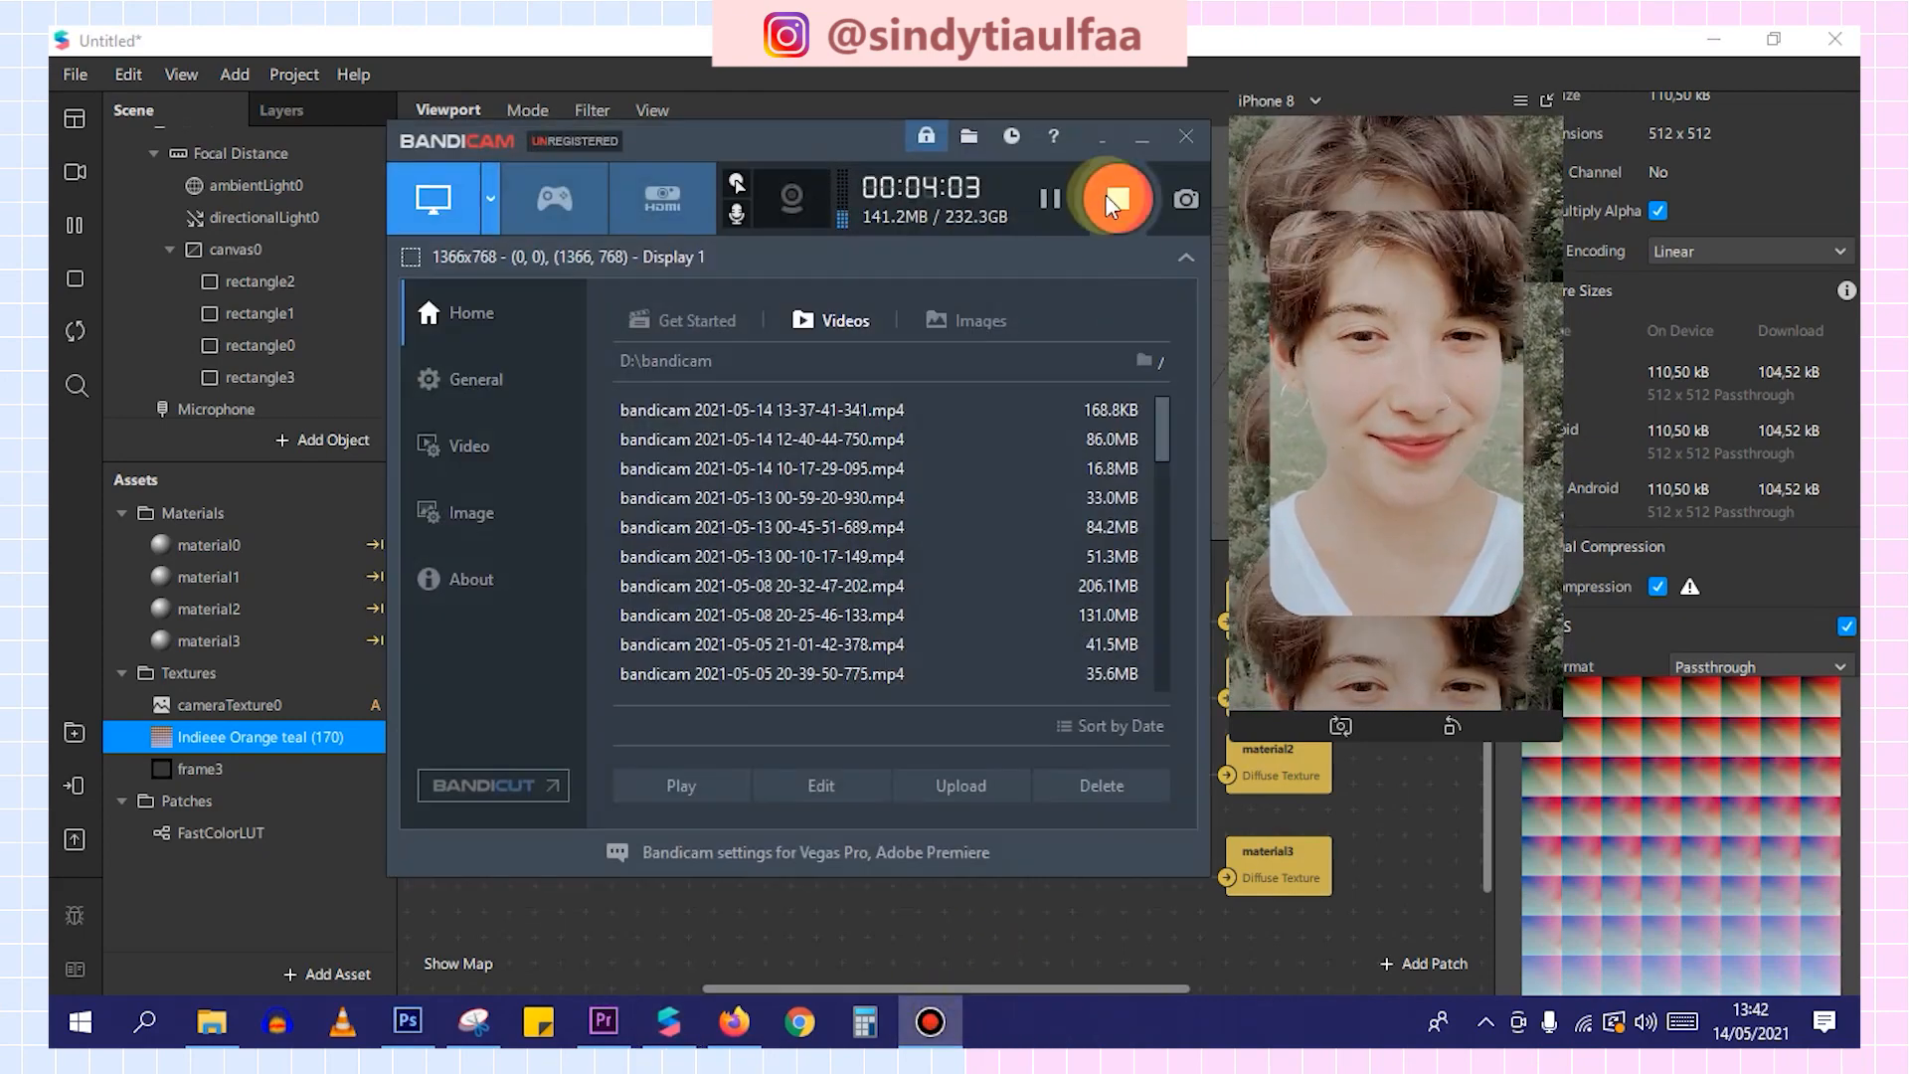